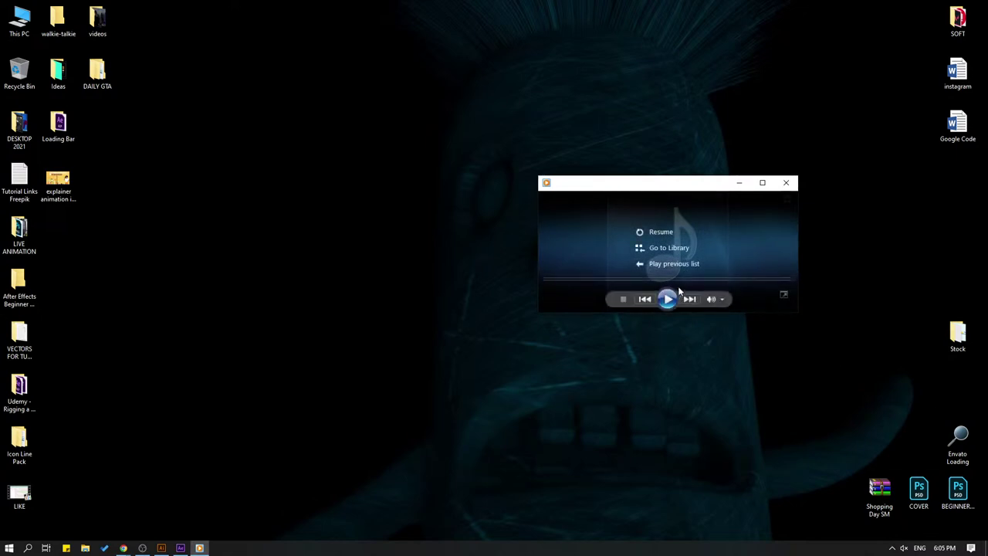
Minimize the media player and bring back Illustrator showing the 7220172.ai Yellow Day posters
{"action": "left_click", "coordinate": [740, 184]}
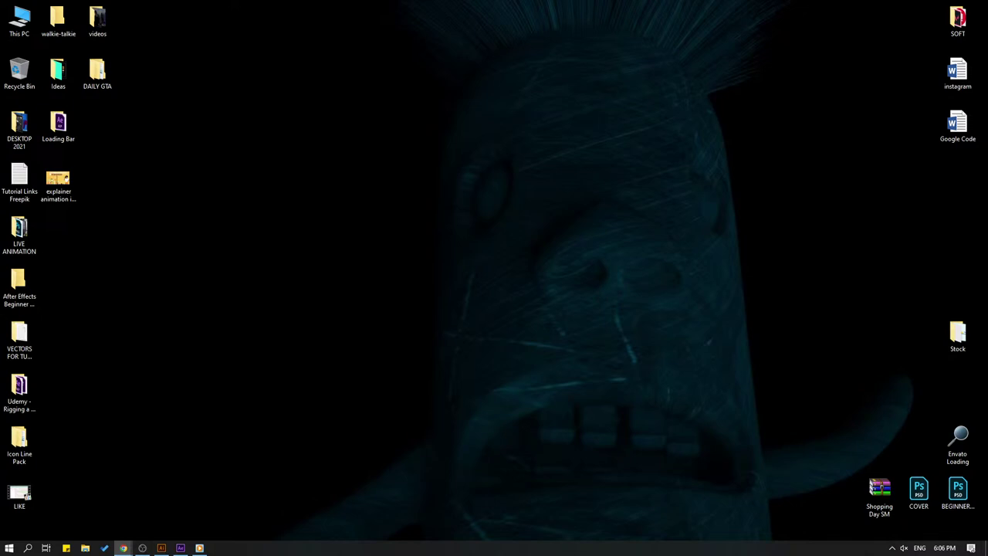
{"action": "left_click", "coordinate": [161, 548]}
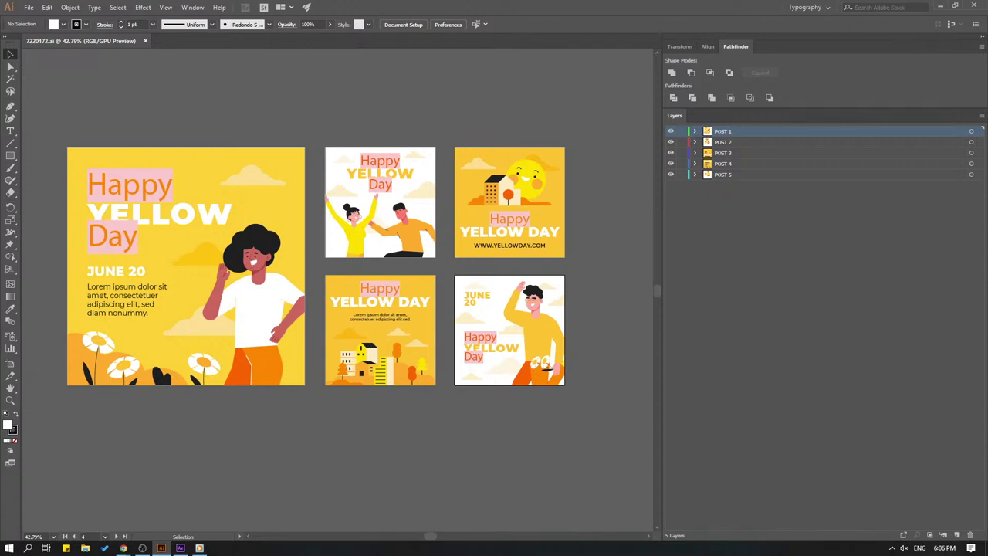
{"action": "left_click", "coordinate": [123, 548]}
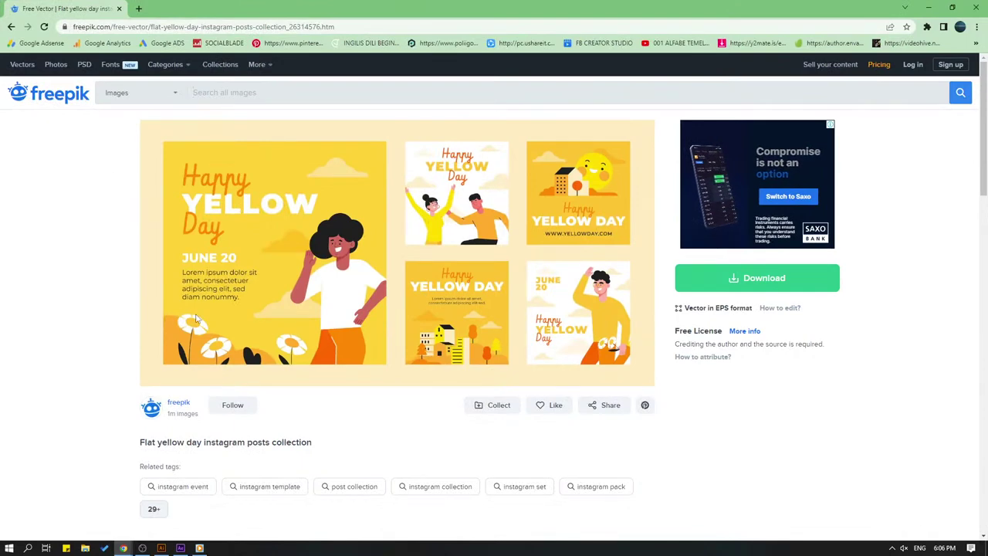
{"action": "scroll", "coordinate": [222, 299], "scroll_direction": "down", "scroll_amount": 1}
{"action": "scroll", "coordinate": [178, 232], "scroll_direction": "up", "scroll_amount": 1}
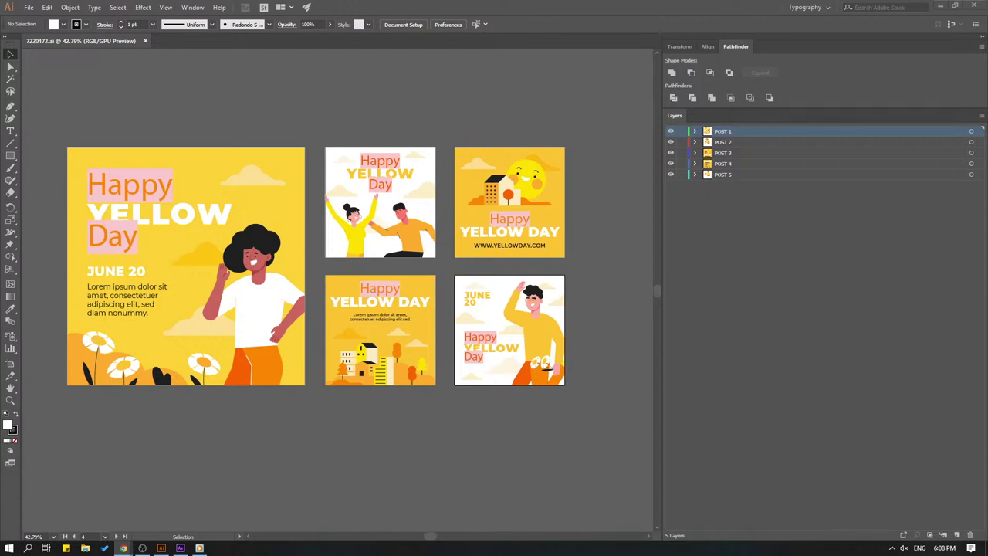
Select the top-right sun-and-house post with Direct Selection and start a new 1920×1080 px document
{"action": "left_click", "coordinate": [574, 5]}
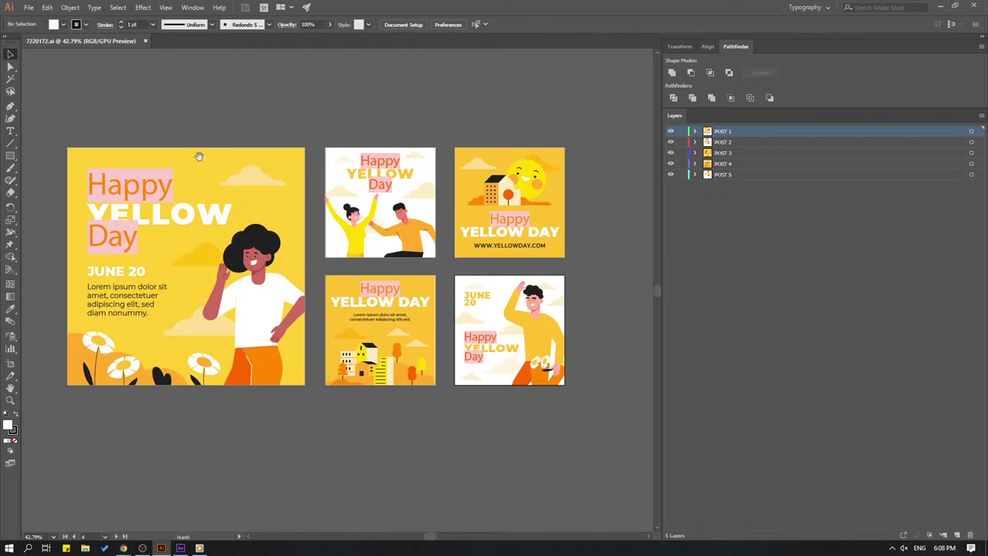
{"action": "mouse_move", "coordinate": [306, 131]}
{"action": "left_mouse_down"}
{"action": "mouse_move", "coordinate": [333, 134]}
{"action": "mouse_move", "coordinate": [346, 123]}
{"action": "left_mouse_up"}
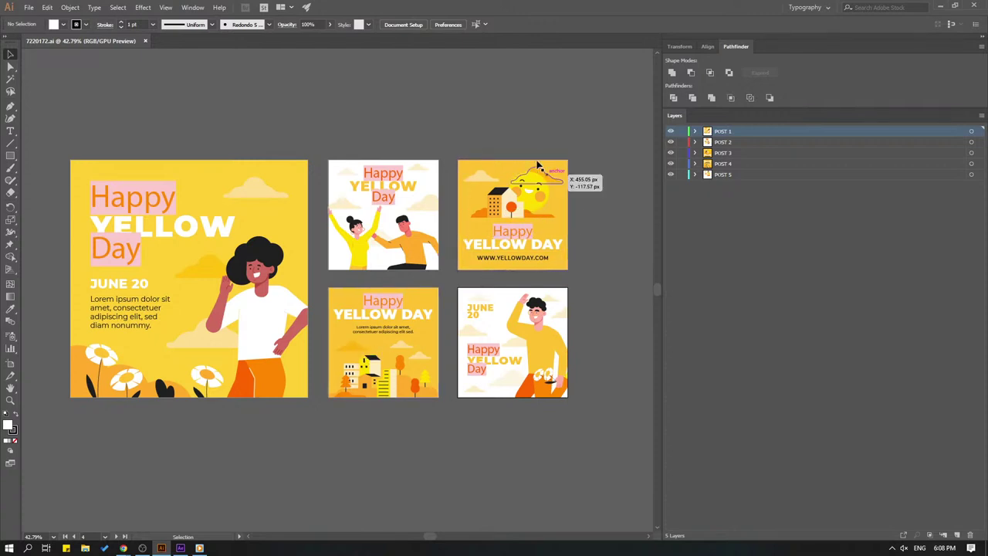
{"action": "key", "text": "a"}
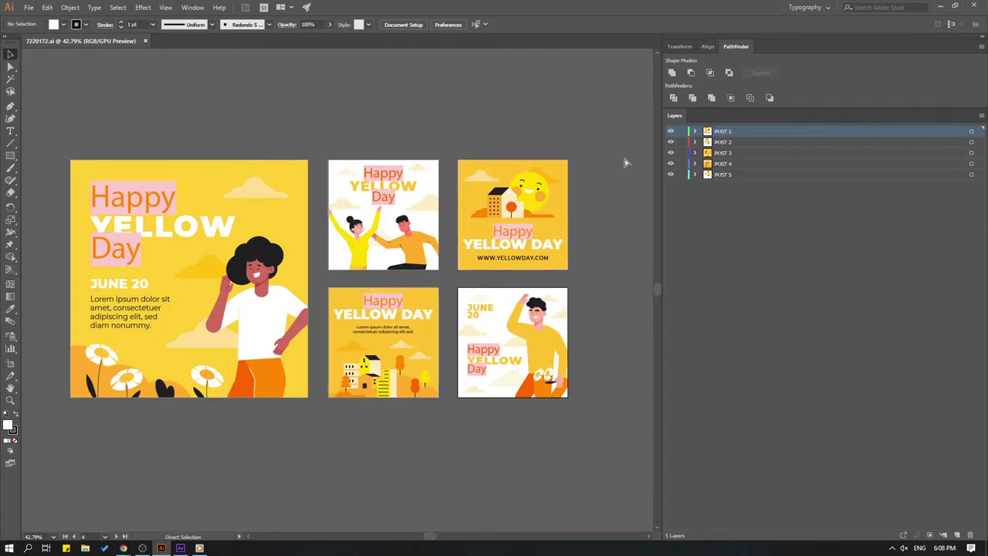
{"action": "key", "text": "ctrl"}
{"action": "left_click_drag", "start_coordinate": [459, 163], "coordinate": [572, 214]}
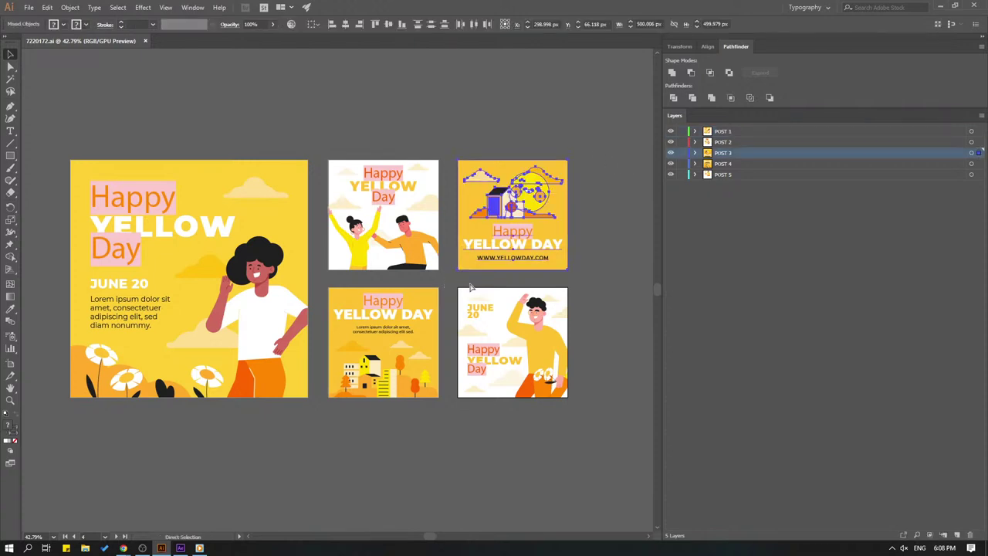
{"action": "left_click", "coordinate": [28, 7]}
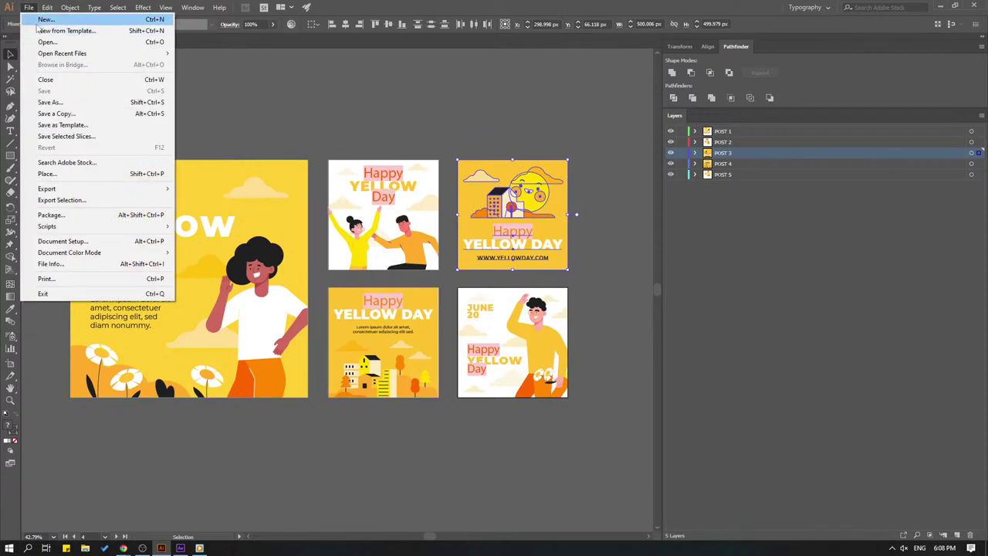
{"action": "left_click", "coordinate": [39, 19]}
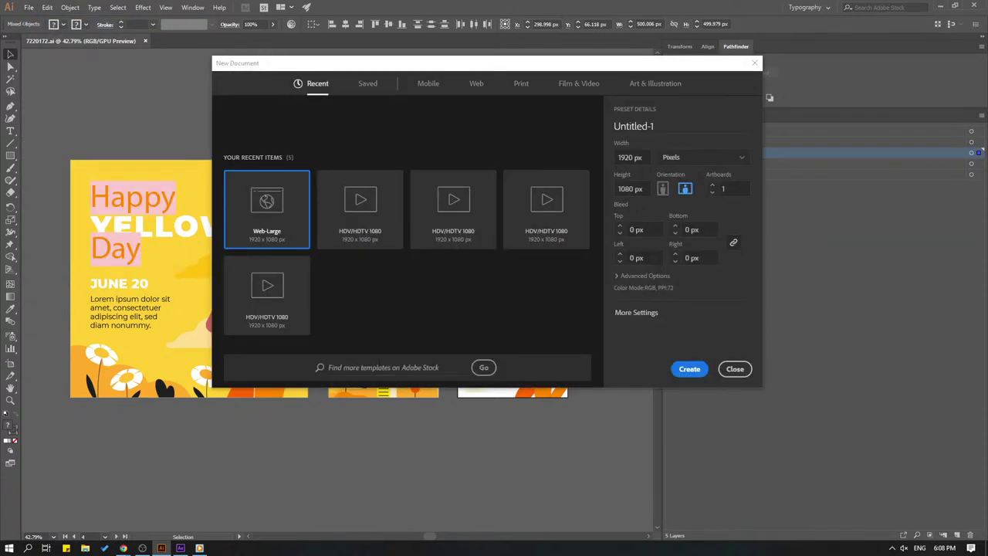
Create the 1920×1080 document, paste the Yellow Day post and scale it to fit the artboard
{"action": "left_click", "coordinate": [683, 370]}
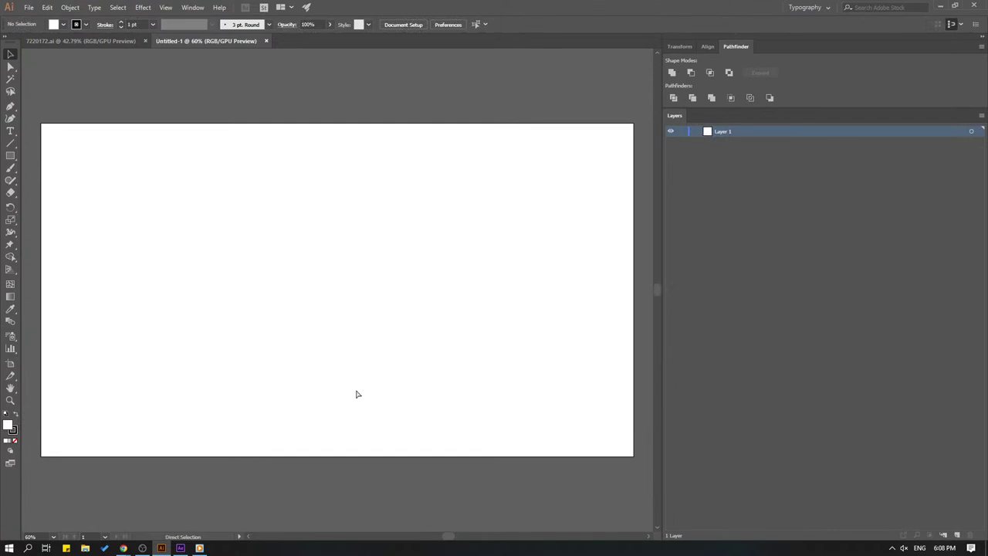
{"action": "key", "text": "ctrl+v"}
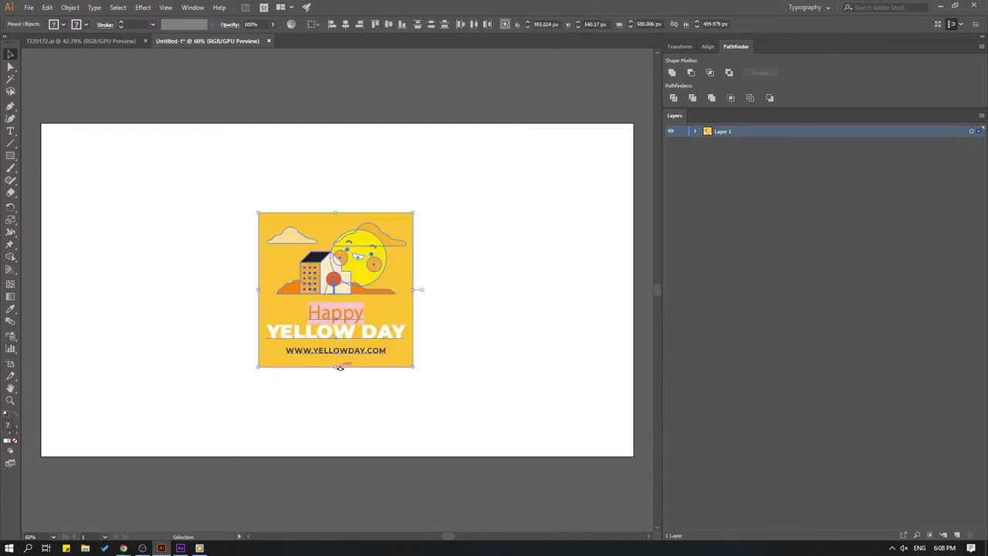
{"action": "left_click_drag", "start_coordinate": [413, 212], "coordinate": [502, 124]}
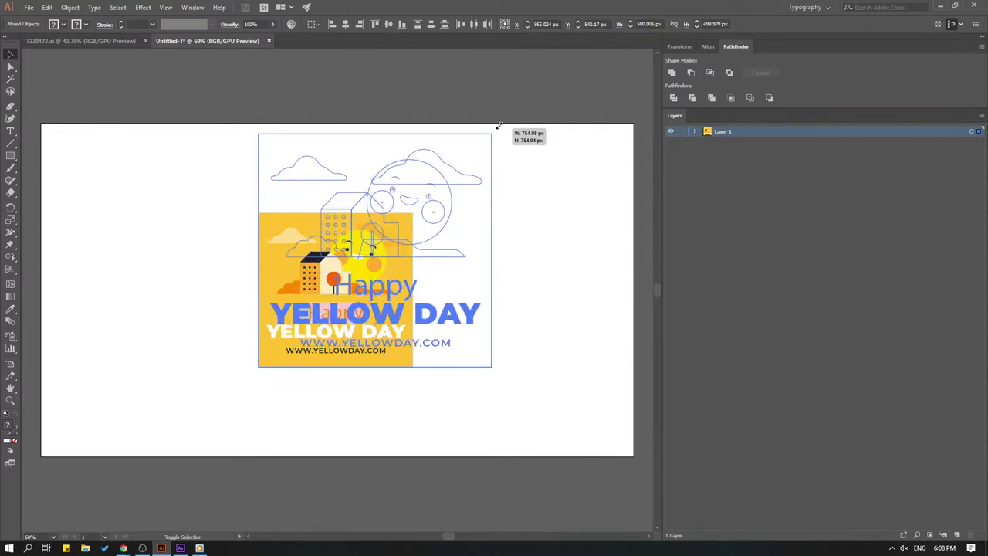
{"action": "left_click_drag", "start_coordinate": [258, 369], "coordinate": [169, 456]}
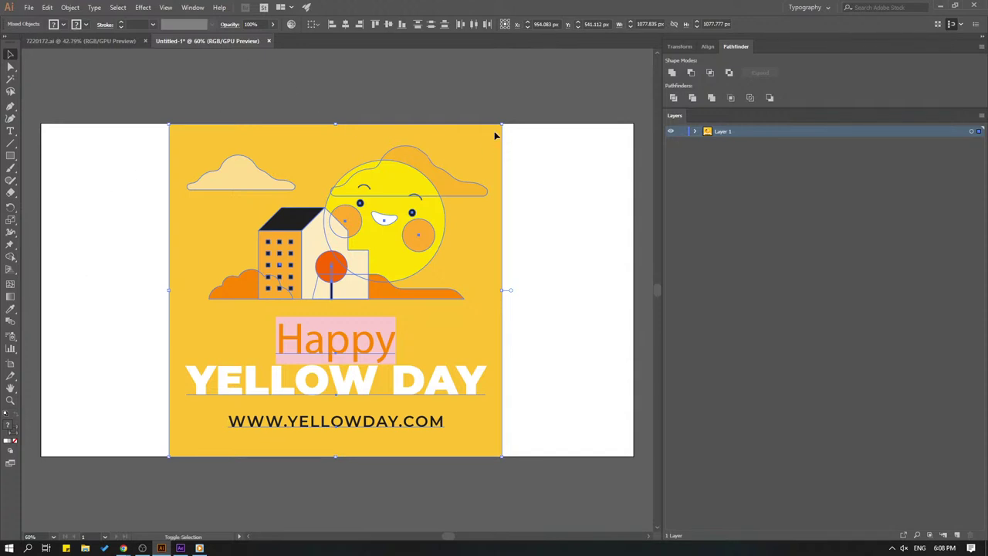
{"action": "left_click_drag", "start_coordinate": [502, 124], "coordinate": [499, 129]}
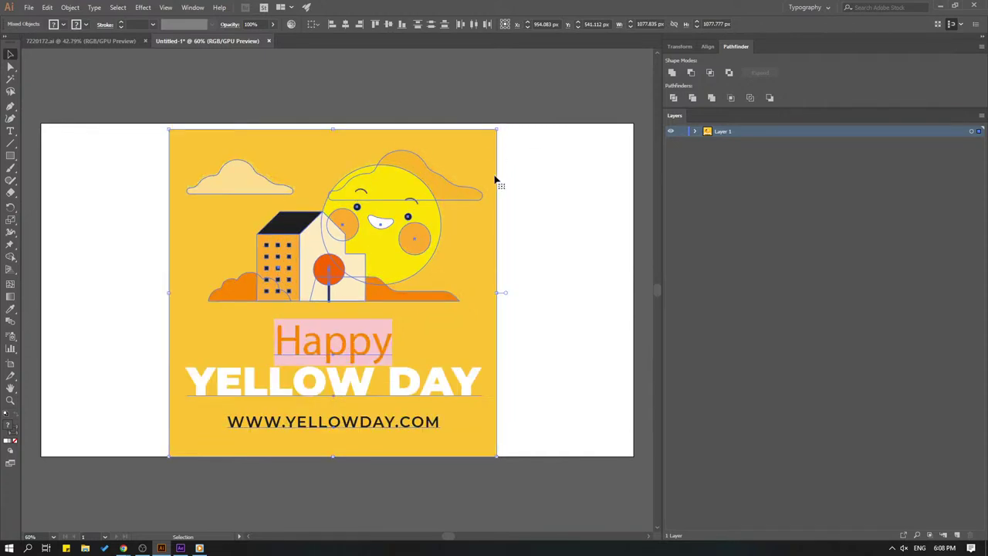
{"action": "left_click_drag", "start_coordinate": [496, 451], "coordinate": [496, 454]}
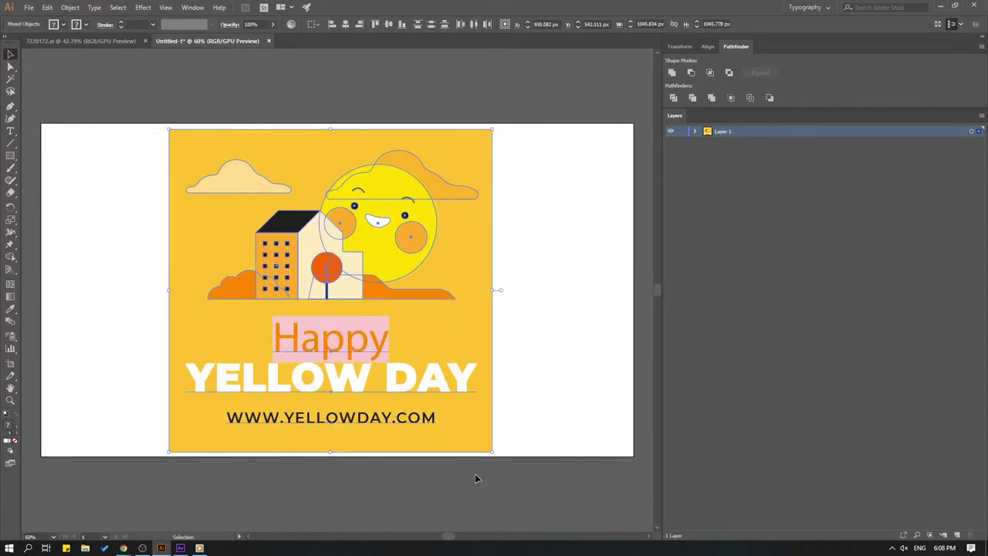
Delete the YELLOW DAY title and web address from the pasted post
{"action": "left_click", "coordinate": [473, 470]}
{"action": "left_click", "coordinate": [352, 420]}
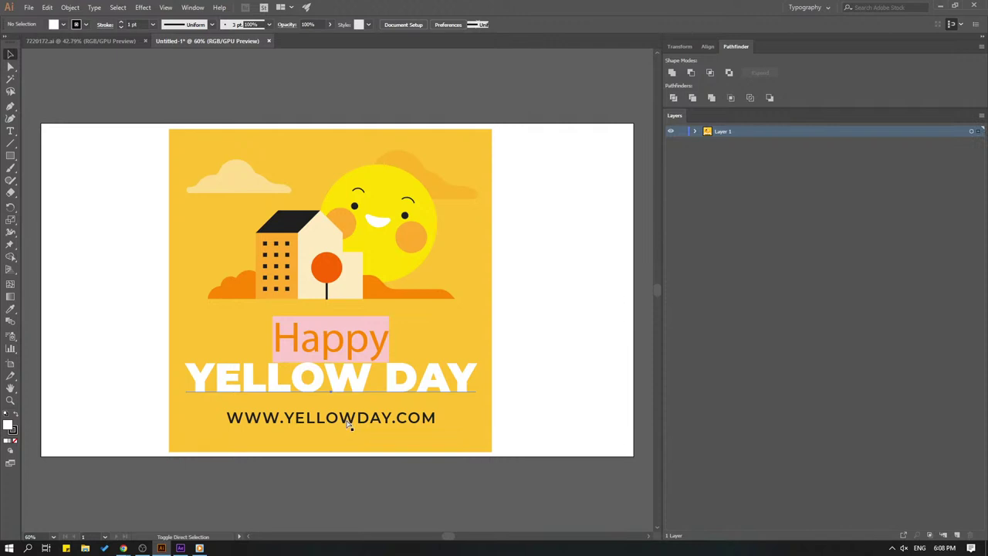
{"action": "key", "text": "Delete"}
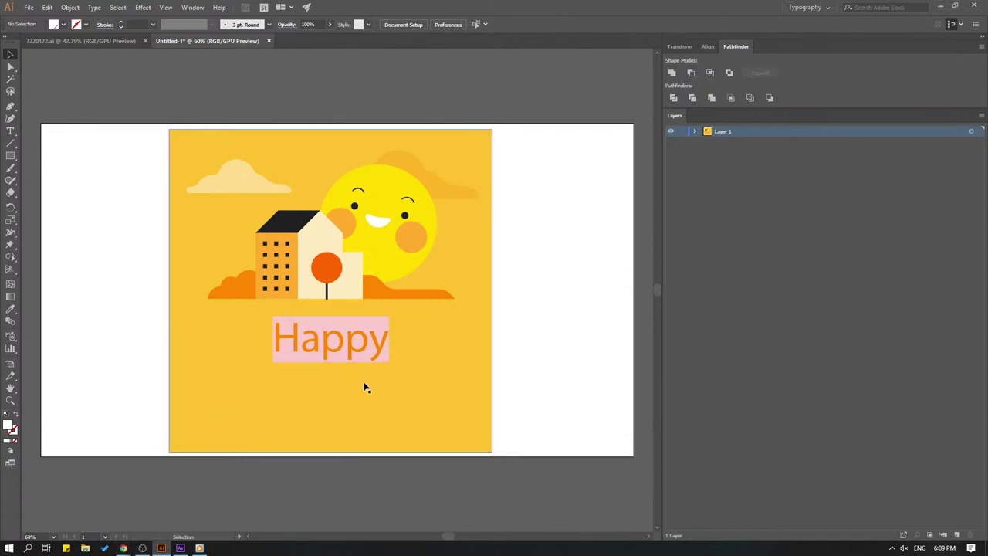
Delete the word Happy and locate the yellow background path inside Layer 1
{"action": "left_click", "coordinate": [348, 351]}
{"action": "key", "text": "Delete"}
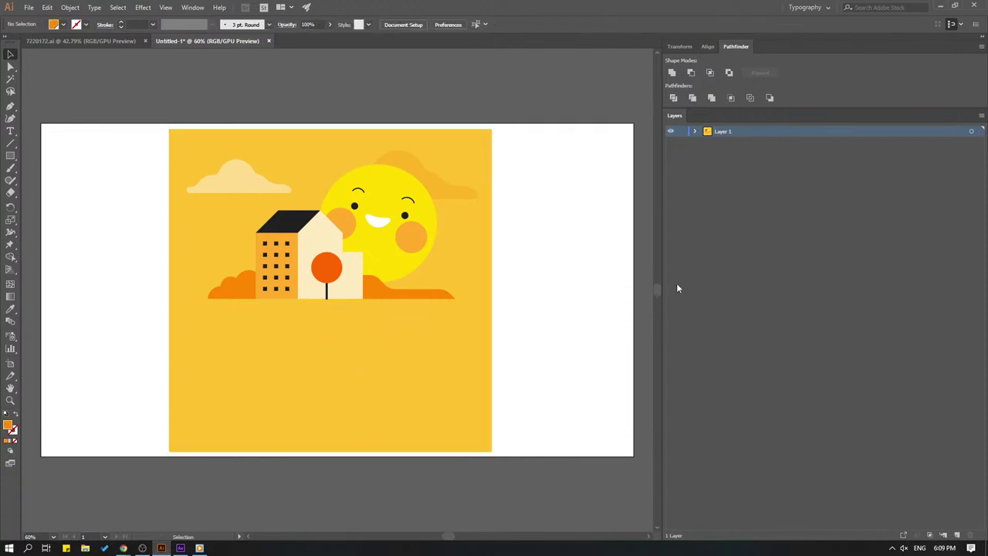
{"action": "left_click", "coordinate": [695, 132]}
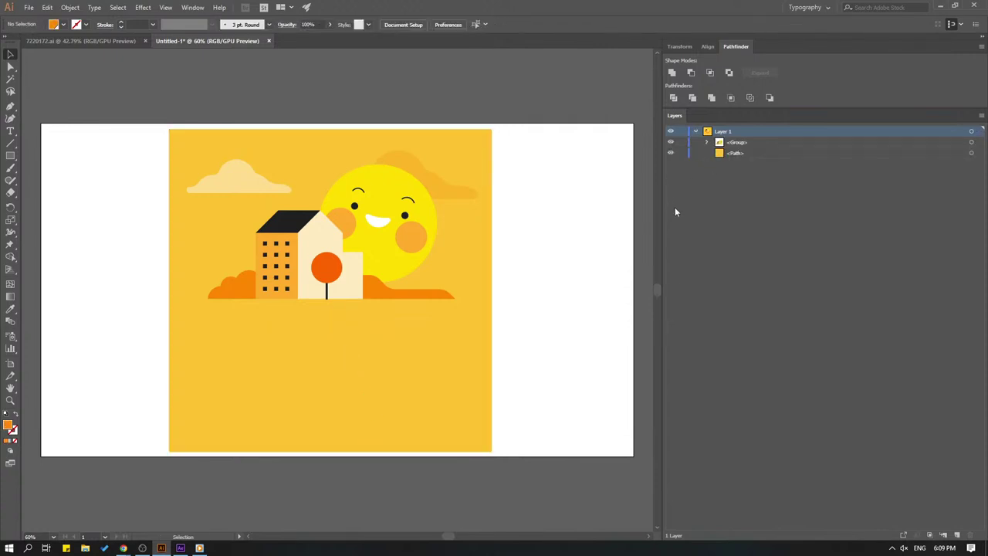
{"action": "left_click", "coordinate": [735, 154]}
{"action": "left_click", "coordinate": [671, 153]}
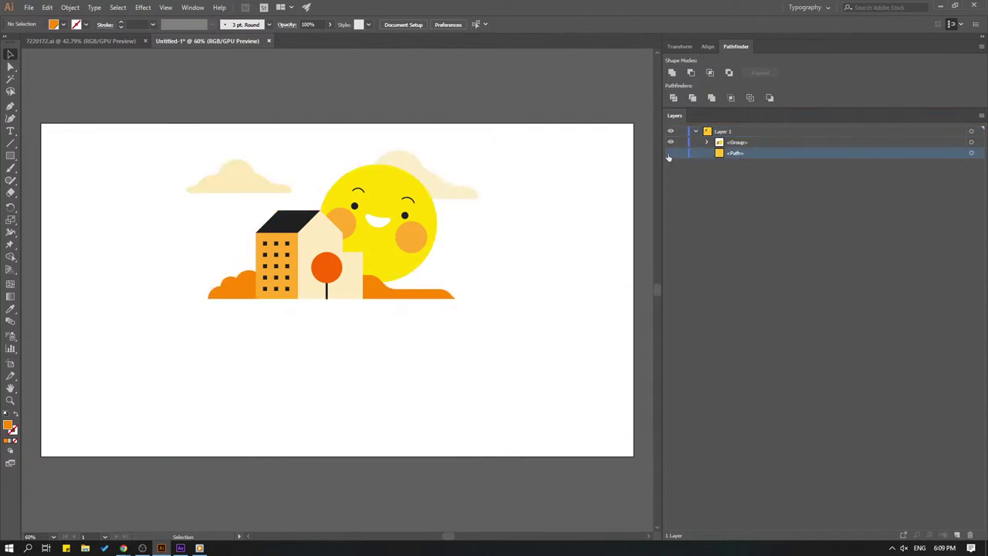
{"action": "left_click", "coordinate": [670, 154]}
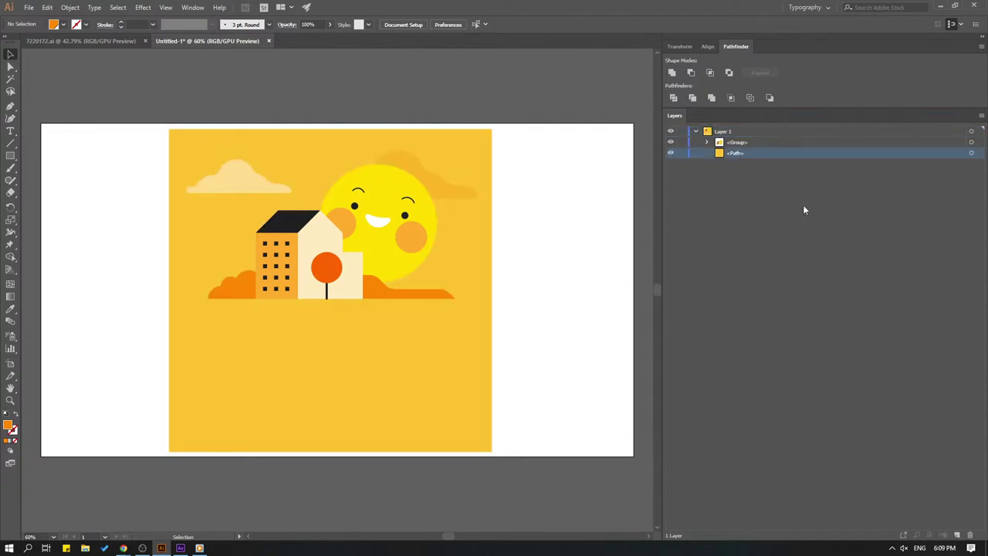
Move the yellow background onto a new layer named BG and lock it
{"action": "left_click", "coordinate": [957, 536]}
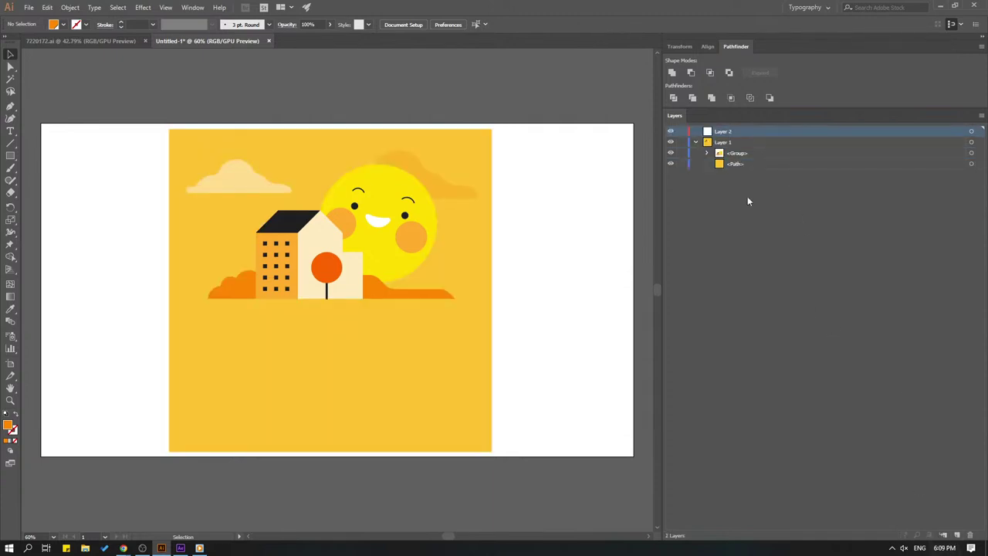
{"action": "mouse_move", "coordinate": [734, 164]}
{"action": "left_mouse_down"}
{"action": "mouse_move", "coordinate": [720, 133]}
{"action": "mouse_move", "coordinate": [742, 179]}
{"action": "left_mouse_up"}
{"action": "left_click", "coordinate": [670, 153]}
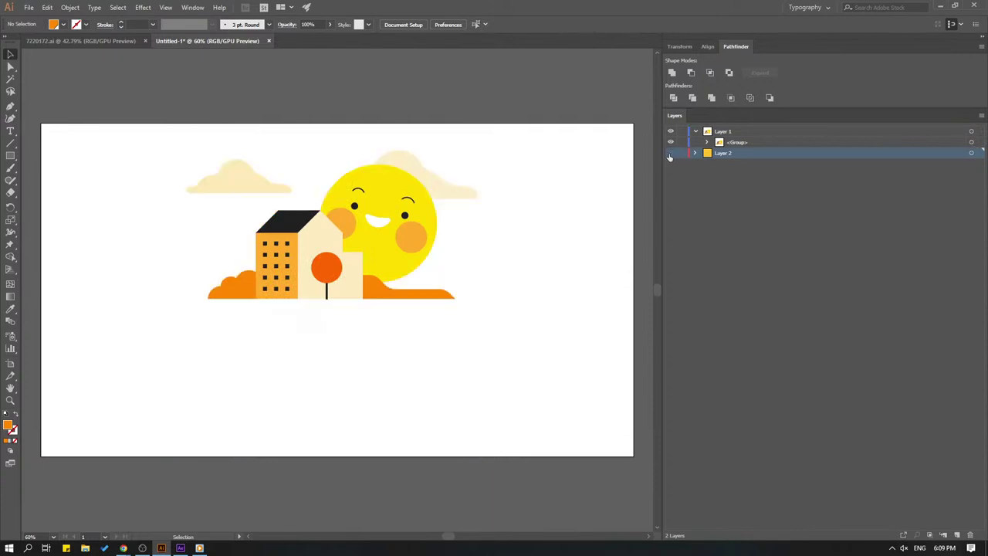
{"action": "left_click", "coordinate": [671, 153]}
{"action": "double_click", "coordinate": [724, 153]}
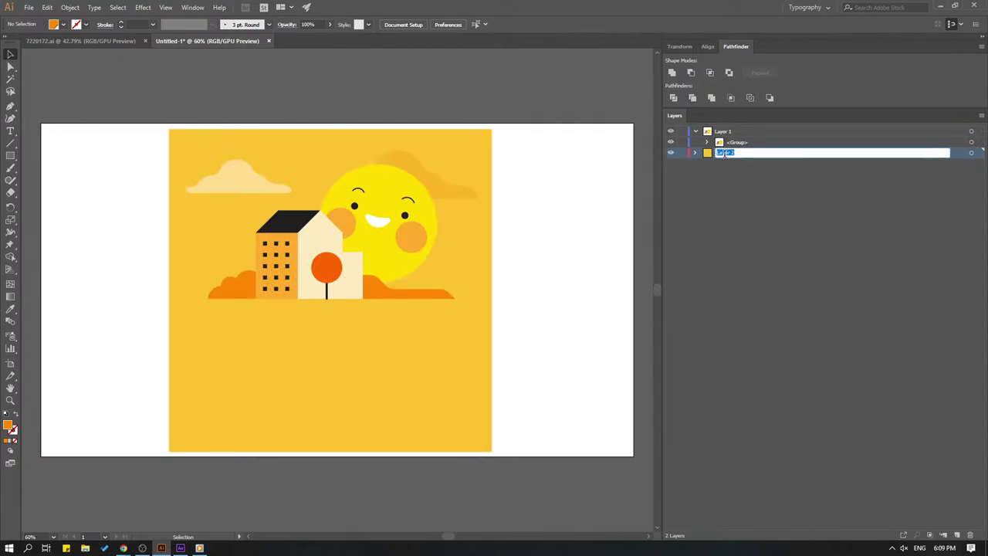
{"action": "type", "text": "BG"}
{"action": "left_click", "coordinate": [784, 266]}
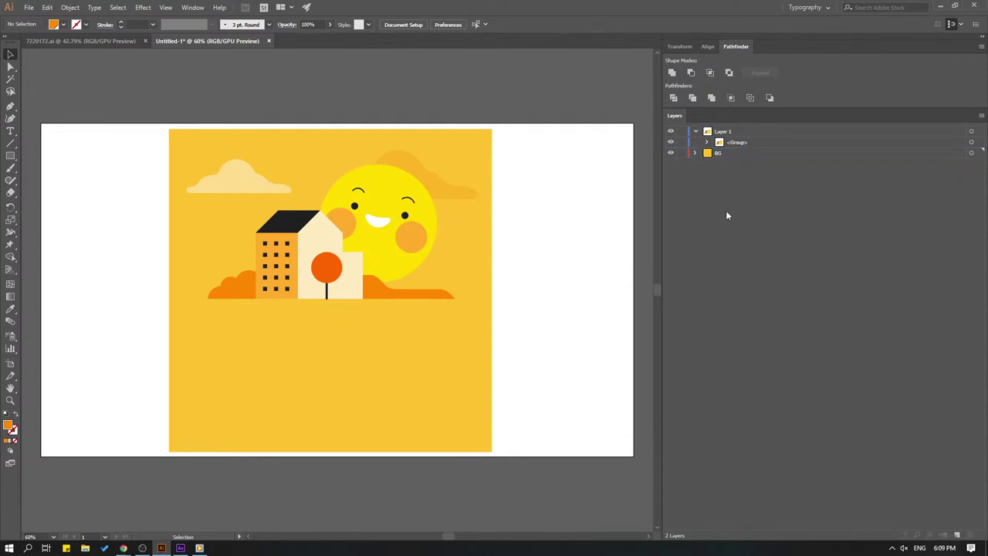
{"action": "left_click", "coordinate": [681, 153]}
Expand Layer 1's groups and toggle their visibility to identify the sun and house
{"action": "left_click", "coordinate": [707, 142]}
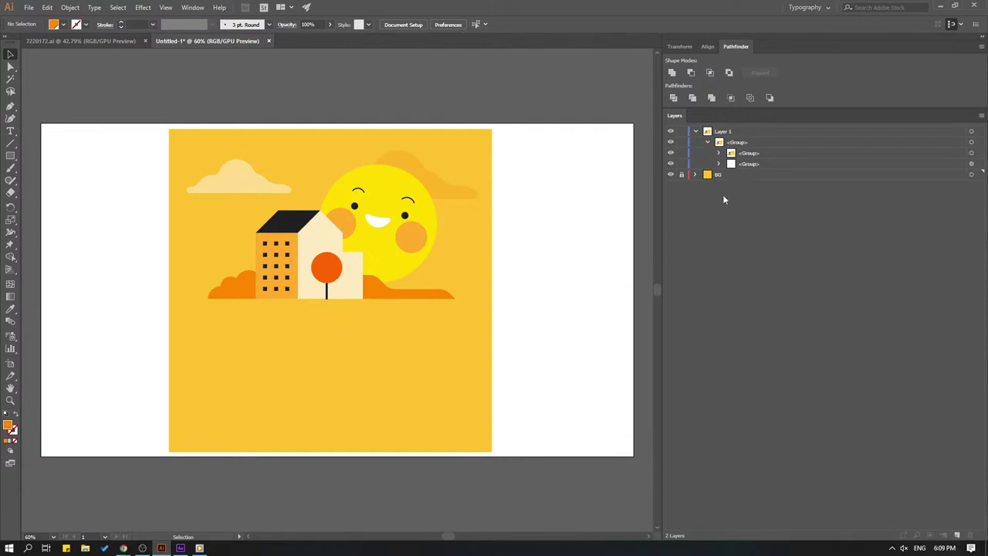
{"action": "left_click", "coordinate": [719, 153]}
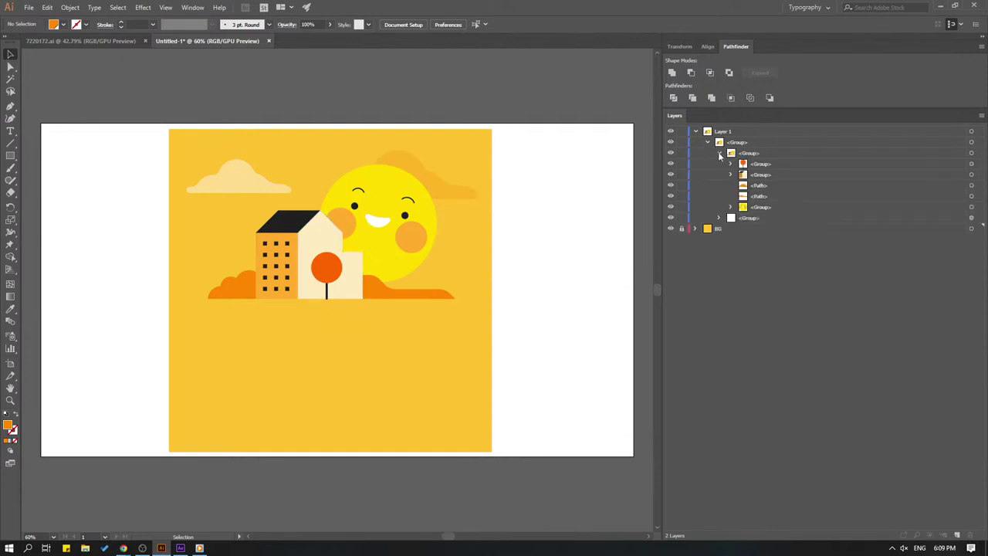
{"action": "left_click", "coordinate": [718, 153]}
{"action": "left_click", "coordinate": [670, 153]}
{"action": "left_click", "coordinate": [671, 152]}
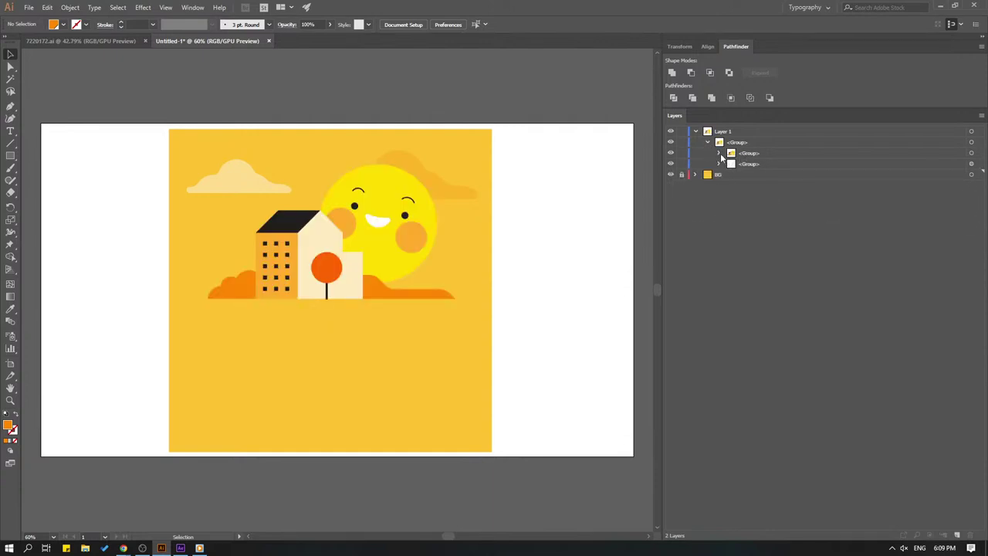
{"action": "left_click", "coordinate": [718, 153]}
{"action": "left_click", "coordinate": [670, 174]}
{"action": "left_click", "coordinate": [670, 174]}
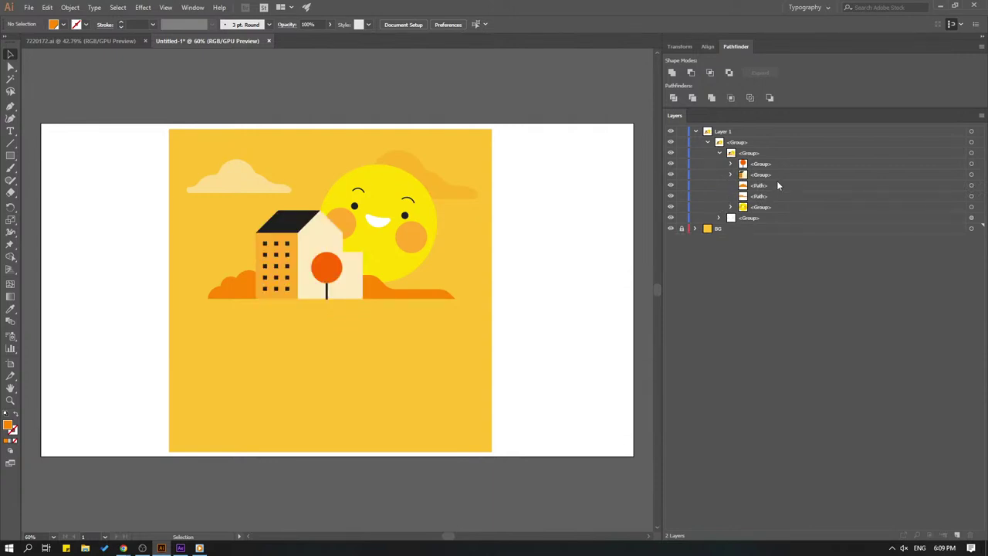
Move the house group onto a new top layer named home_main
{"action": "left_click", "coordinate": [958, 535]}
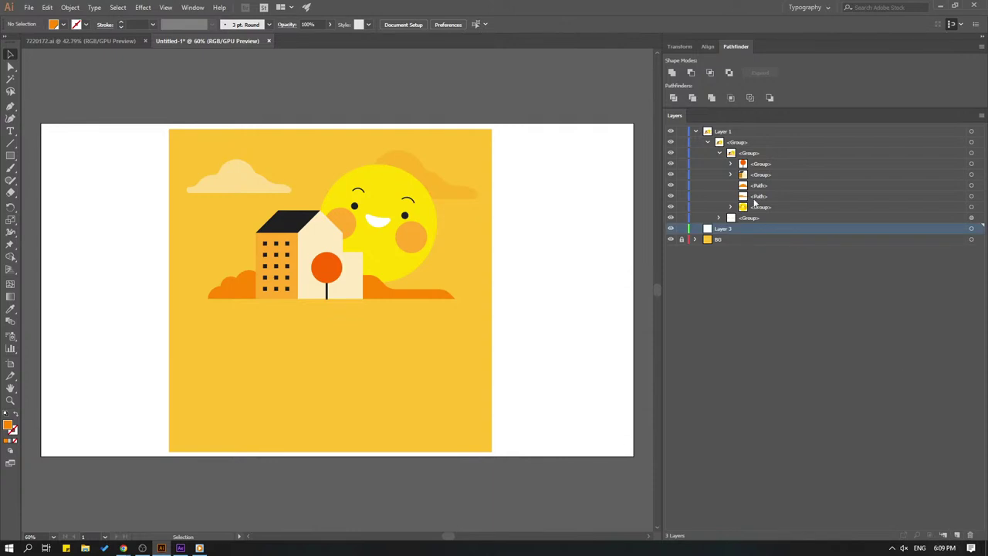
{"action": "key", "text": "ctrl+z"}
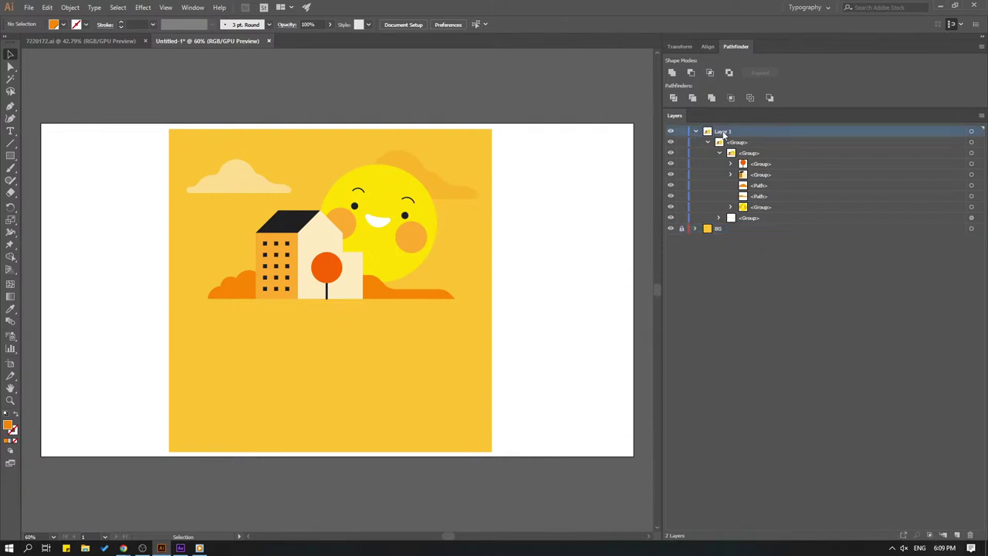
{"action": "left_click", "coordinate": [957, 535]}
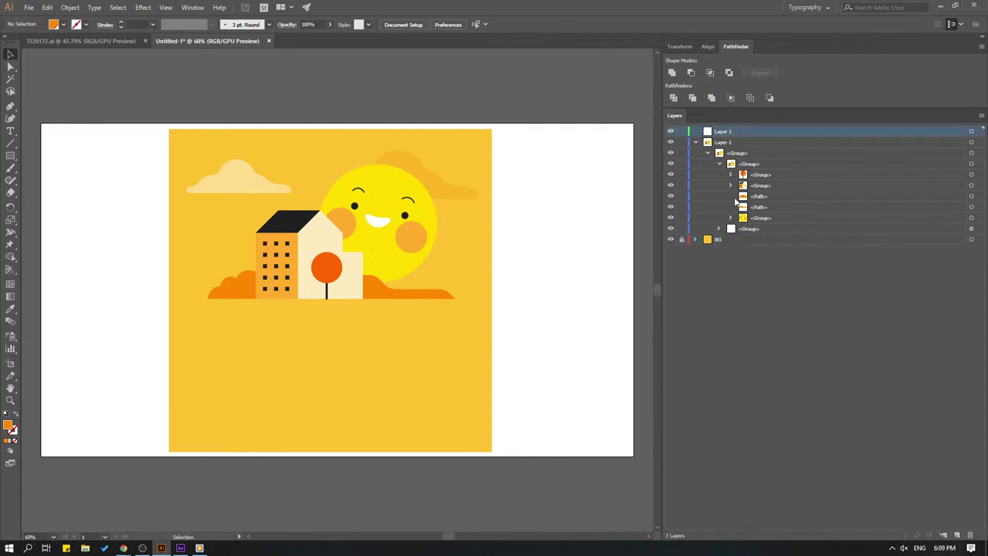
{"action": "left_click", "coordinate": [756, 189]}
{"action": "left_click", "coordinate": [671, 185]}
{"action": "left_click", "coordinate": [671, 186]}
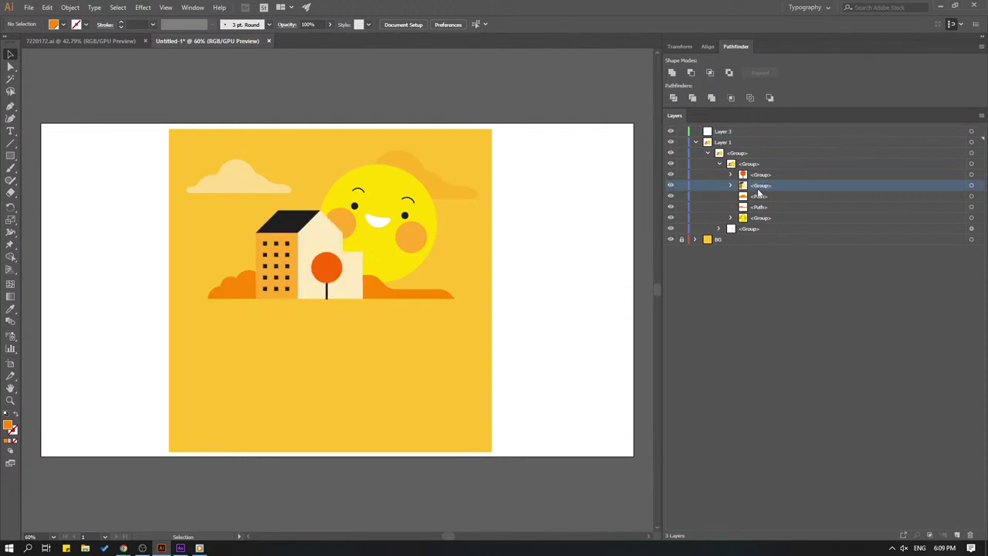
{"action": "left_click_drag", "start_coordinate": [759, 189], "coordinate": [719, 132]}
{"action": "left_click", "coordinate": [671, 131]}
{"action": "left_click", "coordinate": [671, 131]}
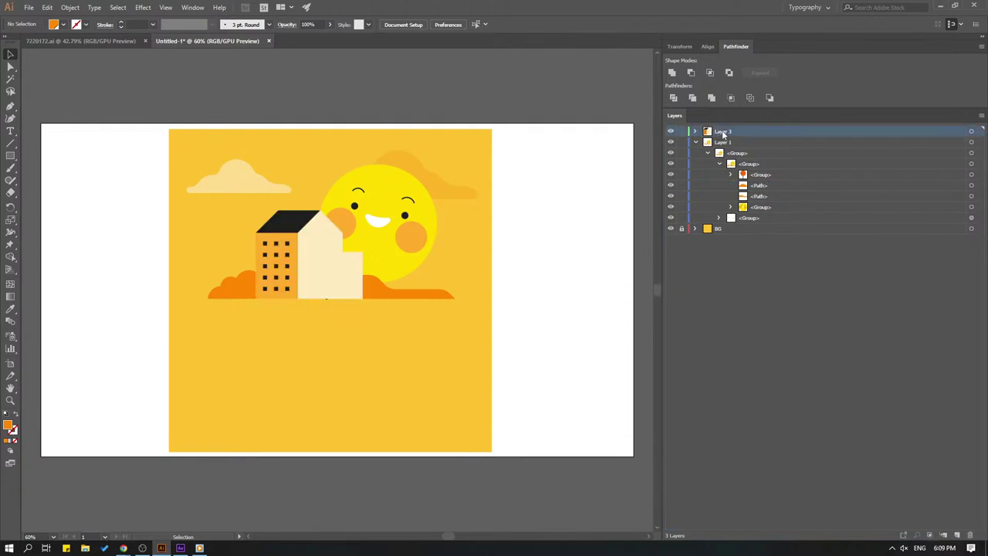
{"action": "double_click", "coordinate": [724, 132]}
{"action": "type", "text": "Hom"}
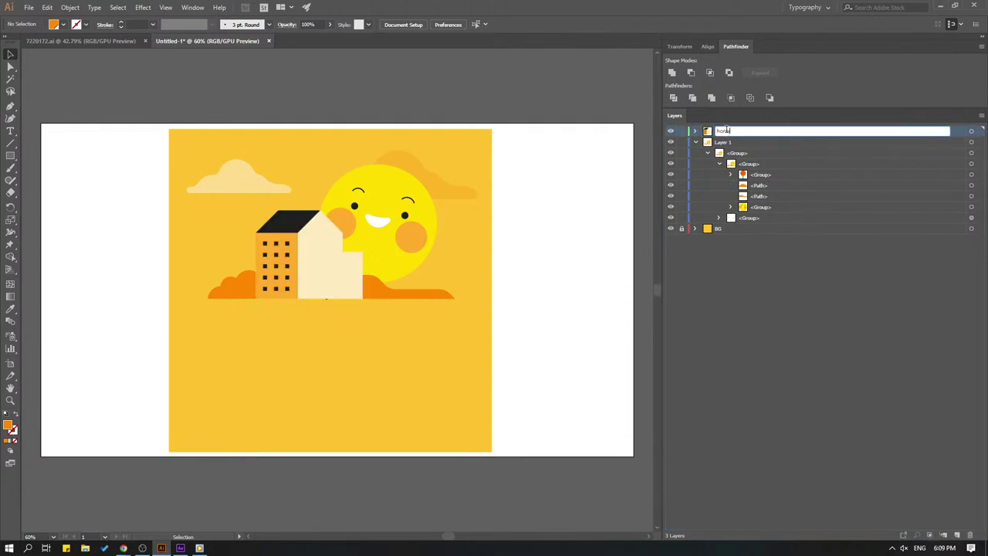
{"action": "type", "text": "ain"}
{"action": "key", "text": "Return"}
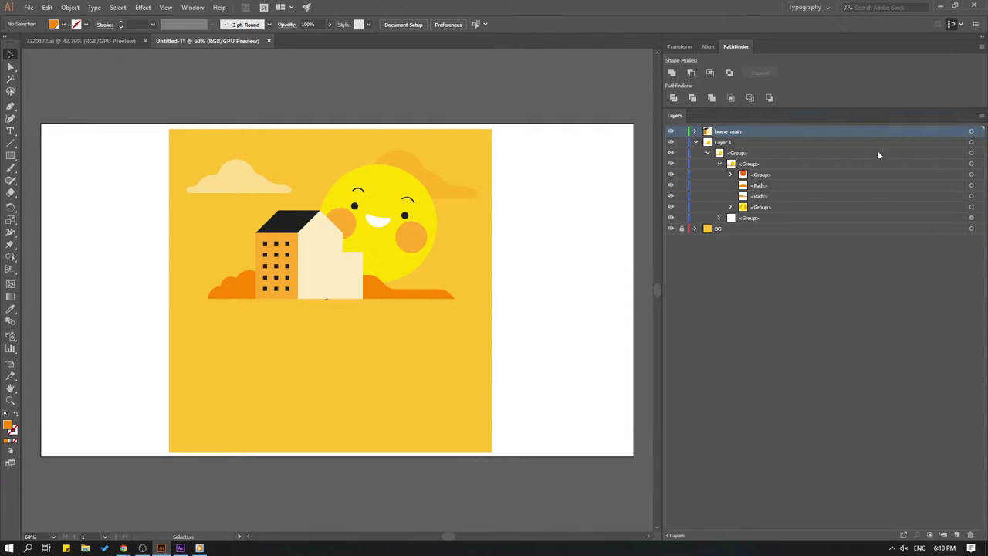
Hide the home_main layer and delete the sun group
{"action": "left_click", "coordinate": [669, 132]}
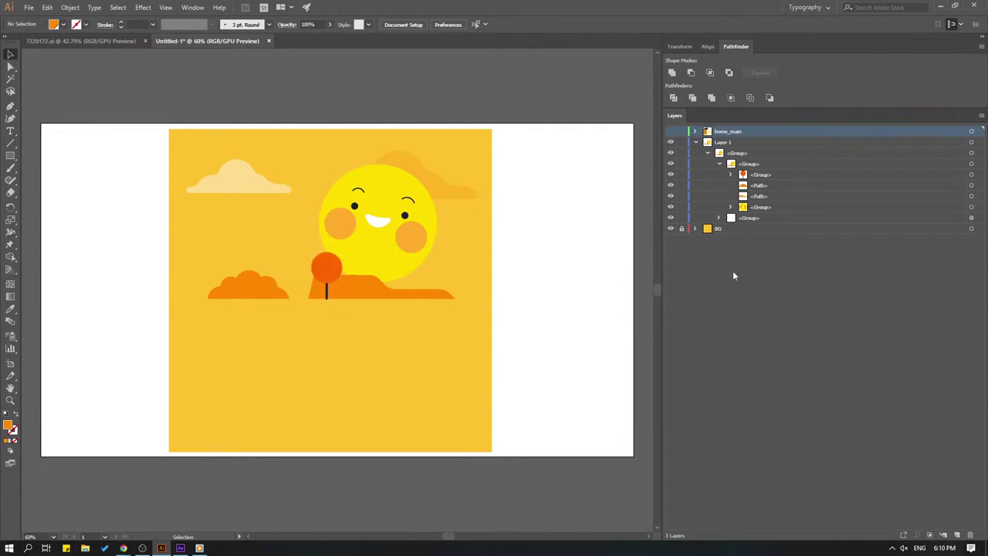
{"action": "left_click", "coordinate": [753, 206]}
{"action": "left_click", "coordinate": [670, 207]}
{"action": "left_click", "coordinate": [670, 207]}
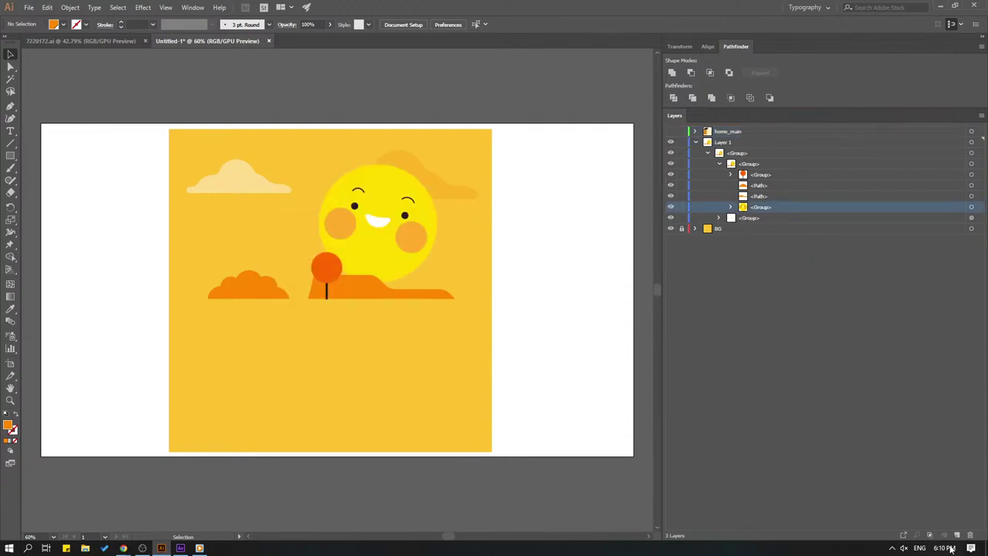
{"action": "left_click", "coordinate": [971, 534]}
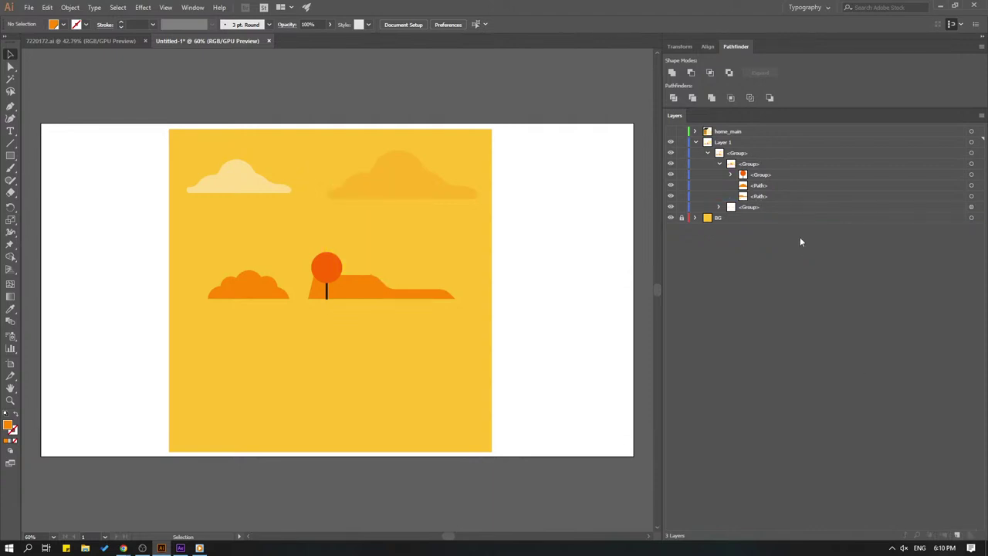
Put the orange bush and orange hill each on their own hidden layer (Layers 4 and 5)
{"action": "left_click", "coordinate": [247, 290]}
{"action": "key", "text": "Delete"}
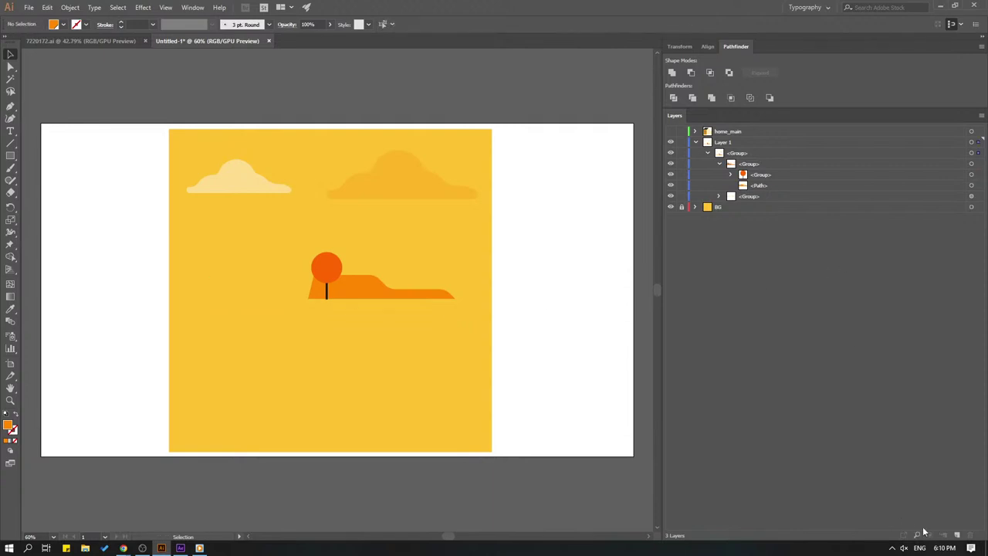
{"action": "left_click", "coordinate": [944, 534]}
{"action": "key", "text": "ctrl+f"}
{"action": "left_click", "coordinate": [559, 106]}
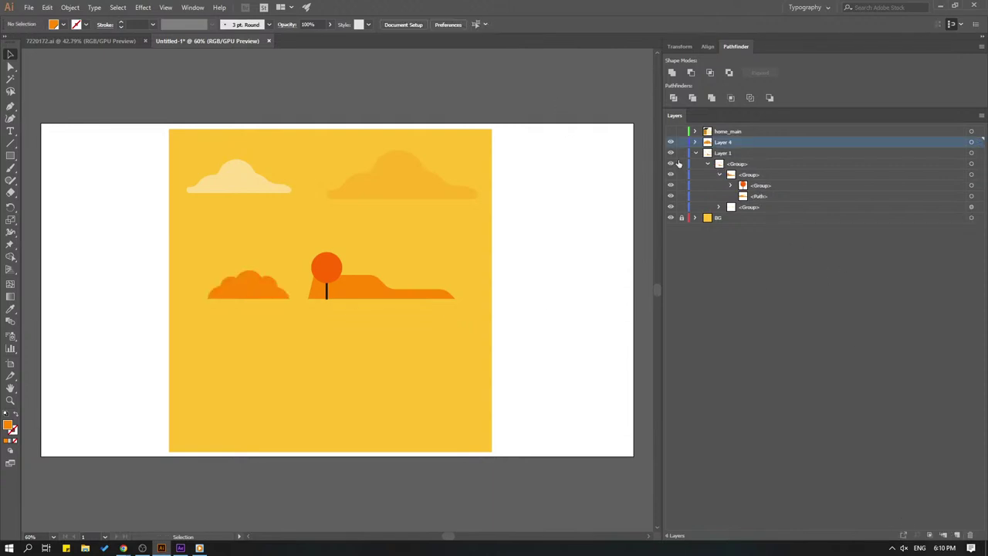
{"action": "left_click", "coordinate": [670, 142]}
{"action": "left_click", "coordinate": [347, 288]}
{"action": "key", "text": "ctrl+x"}
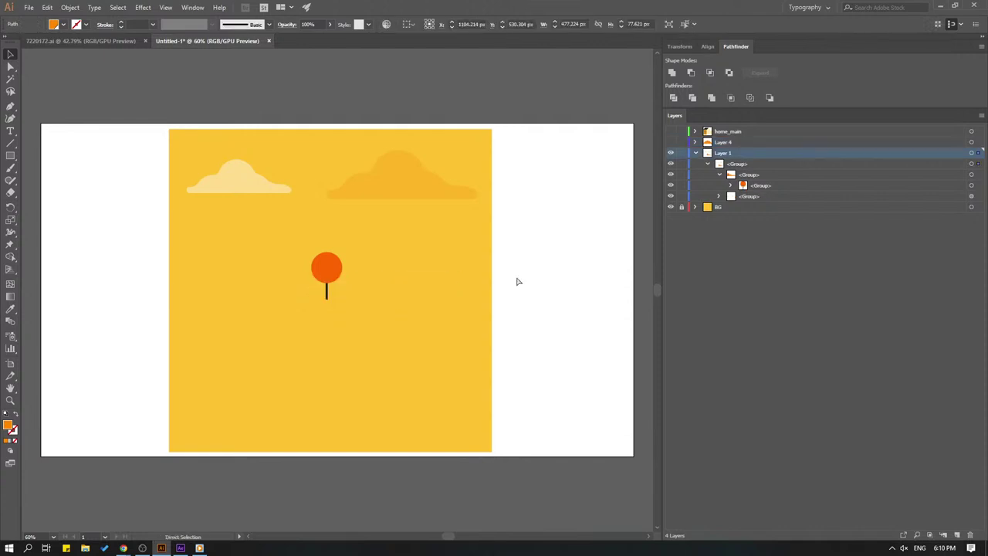
{"action": "left_click", "coordinate": [957, 534]}
{"action": "key", "text": "ctrl+f"}
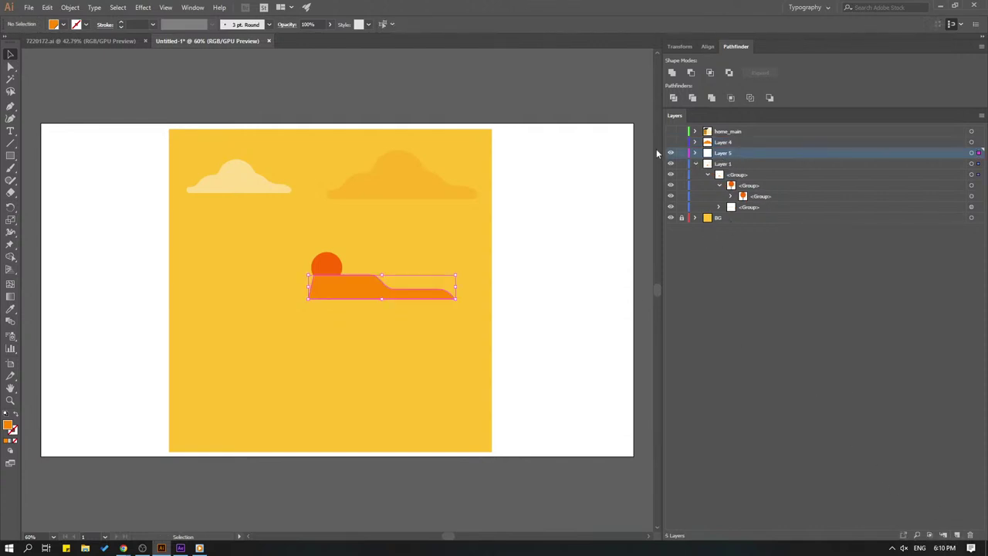
{"action": "left_click", "coordinate": [585, 88]}
{"action": "left_click", "coordinate": [670, 152]}
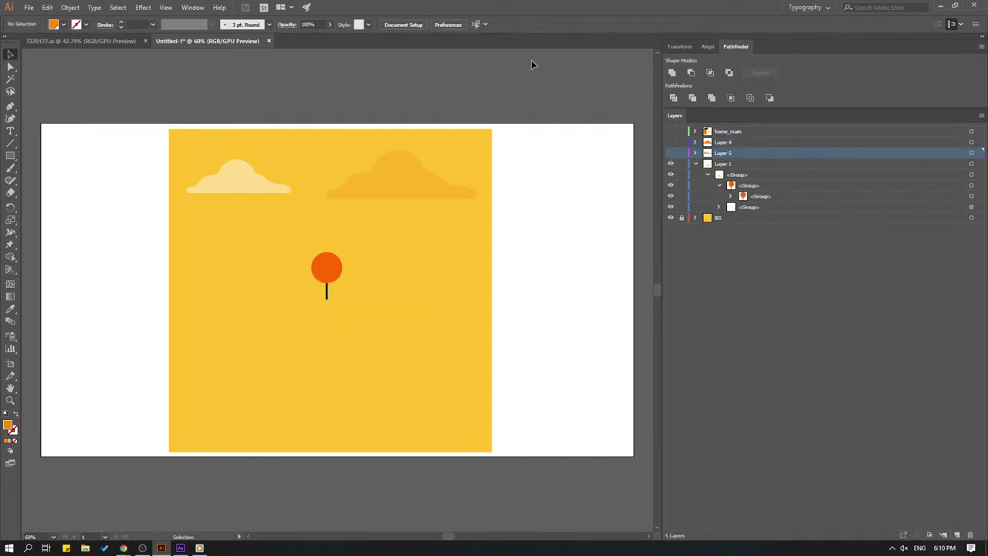
Put the cream cloud and orange cloud each on their own hidden layer (Layers 6 and 7)
{"action": "left_click", "coordinate": [243, 181]}
{"action": "key", "text": "ctrl+x"}
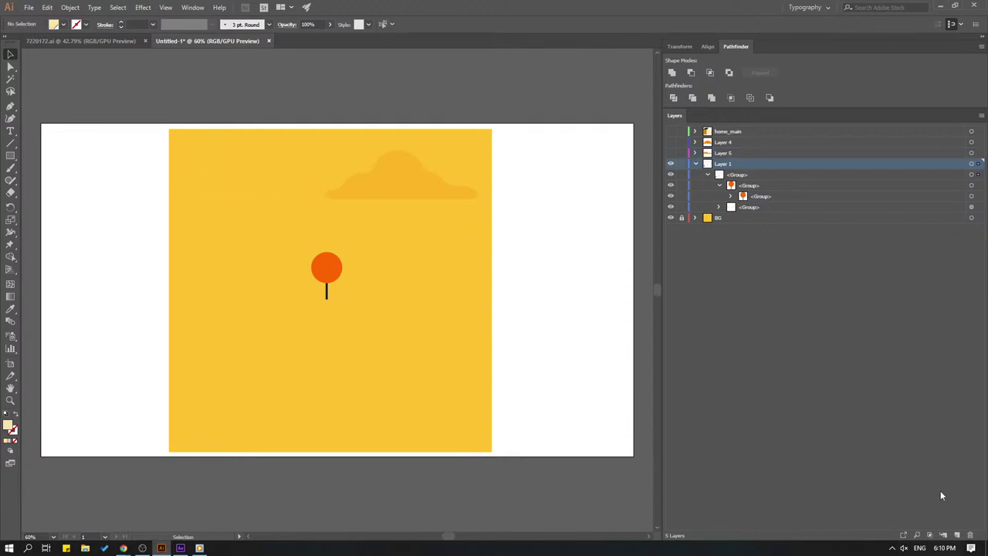
{"action": "left_click", "coordinate": [957, 534]}
{"action": "key", "text": "ctrl+f"}
{"action": "left_click", "coordinate": [592, 95]}
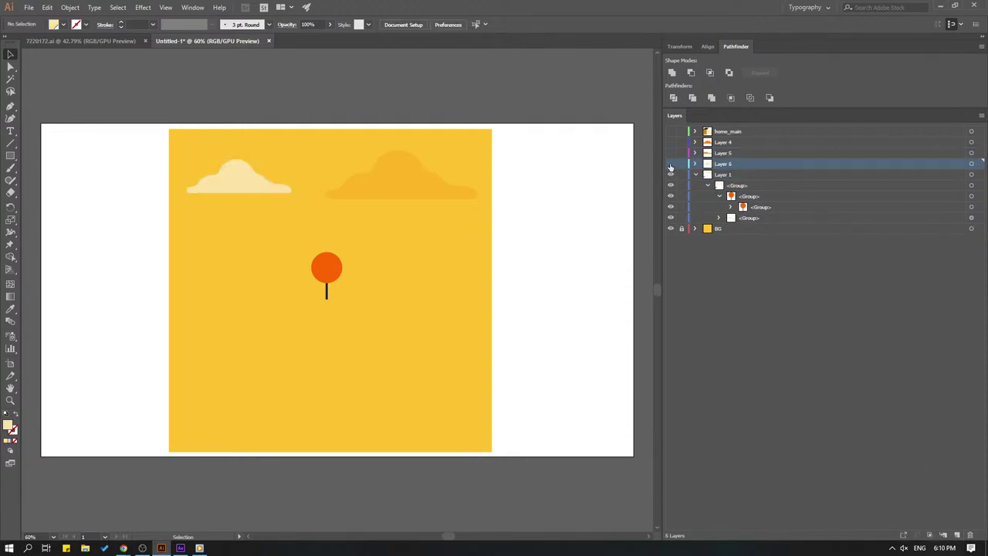
{"action": "left_click", "coordinate": [670, 164]}
{"action": "left_click", "coordinate": [392, 188]}
{"action": "key", "text": "ctrl+x"}
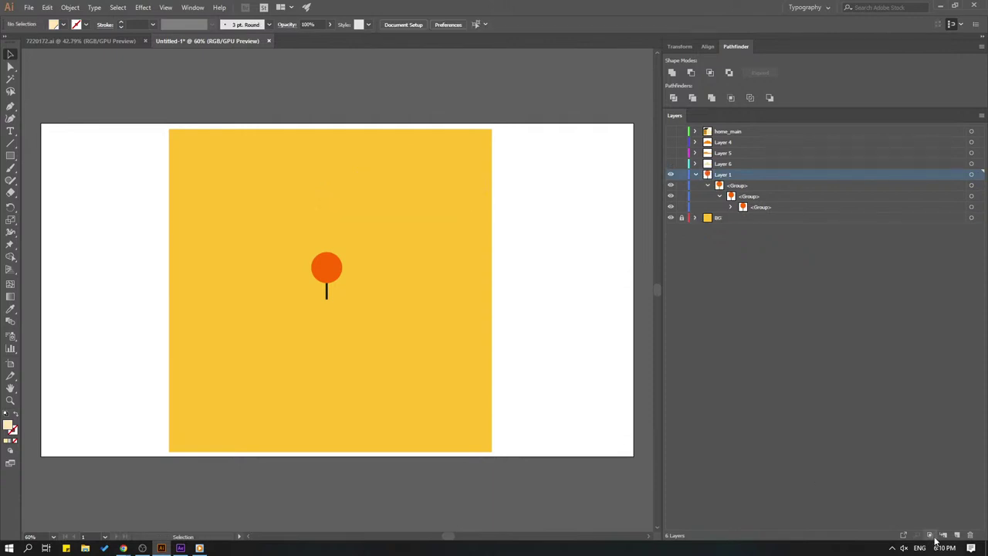
{"action": "left_click", "coordinate": [957, 535]}
{"action": "key", "text": "ctrl+f"}
{"action": "left_click", "coordinate": [580, 94]}
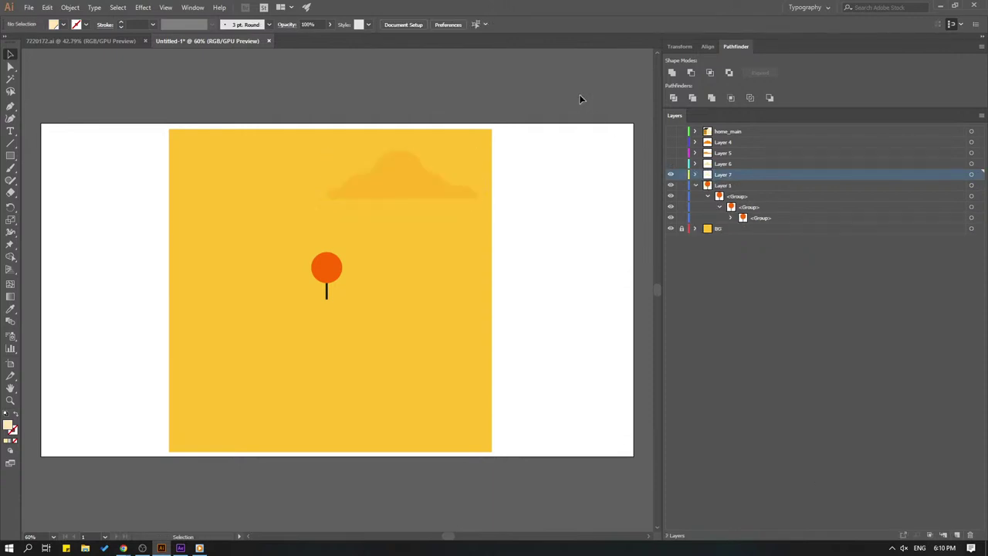
{"action": "left_click", "coordinate": [670, 174]}
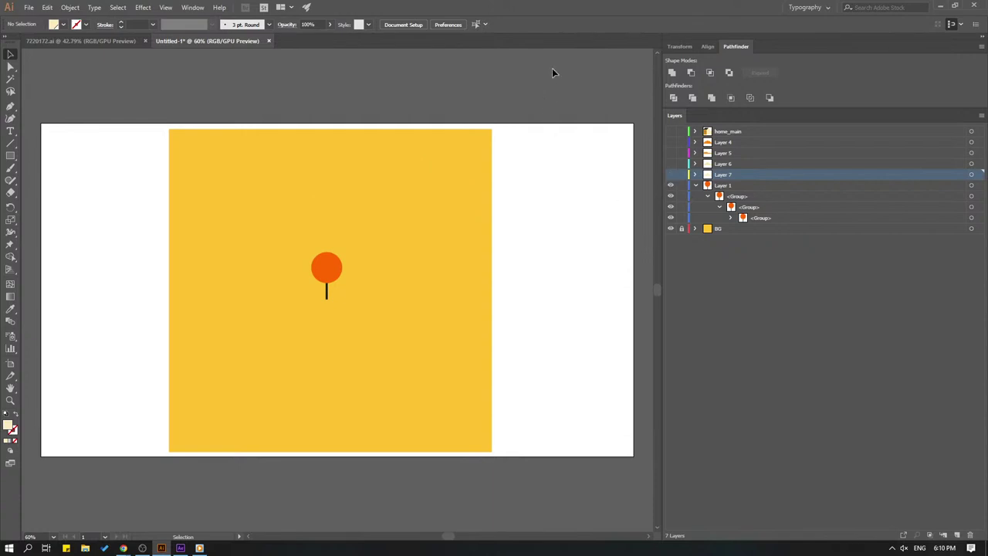
Move the tree group onto a new Layer 8, leaving Layer 1 empty
{"action": "key", "text": "ctrl+plus"}
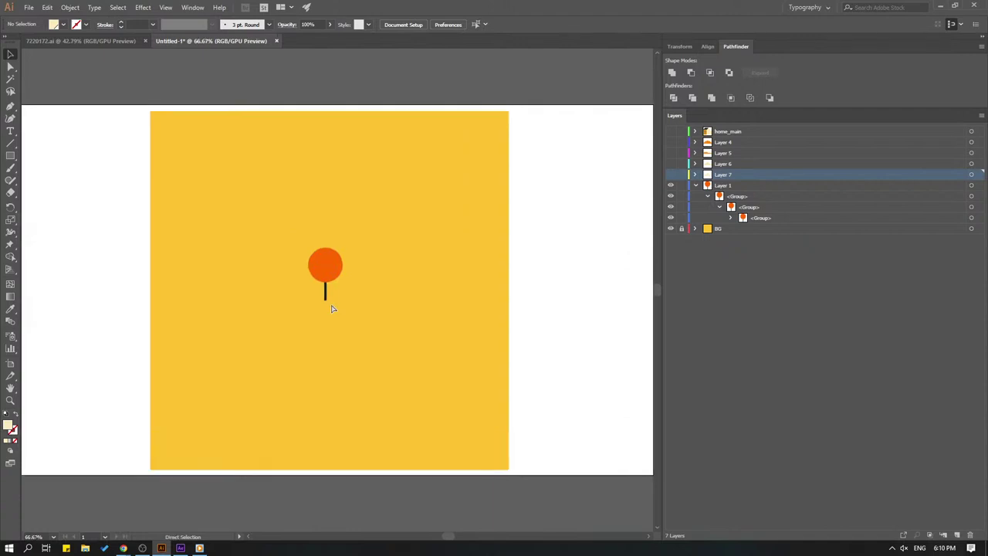
{"action": "key", "text": "ctrl+plus"}
{"action": "key", "text": "ctrl+plus"}
{"action": "left_click", "coordinate": [751, 219]}
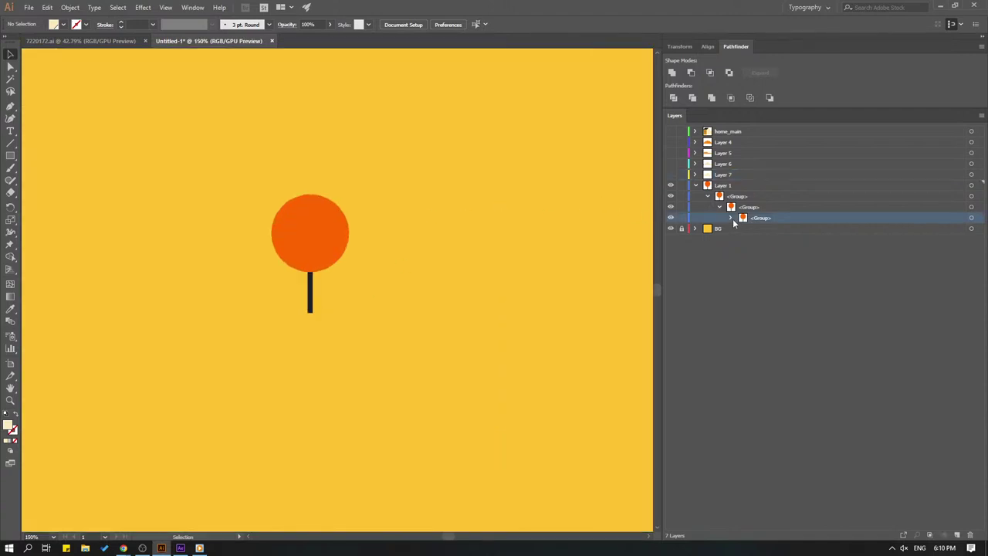
{"action": "left_click", "coordinate": [957, 534]}
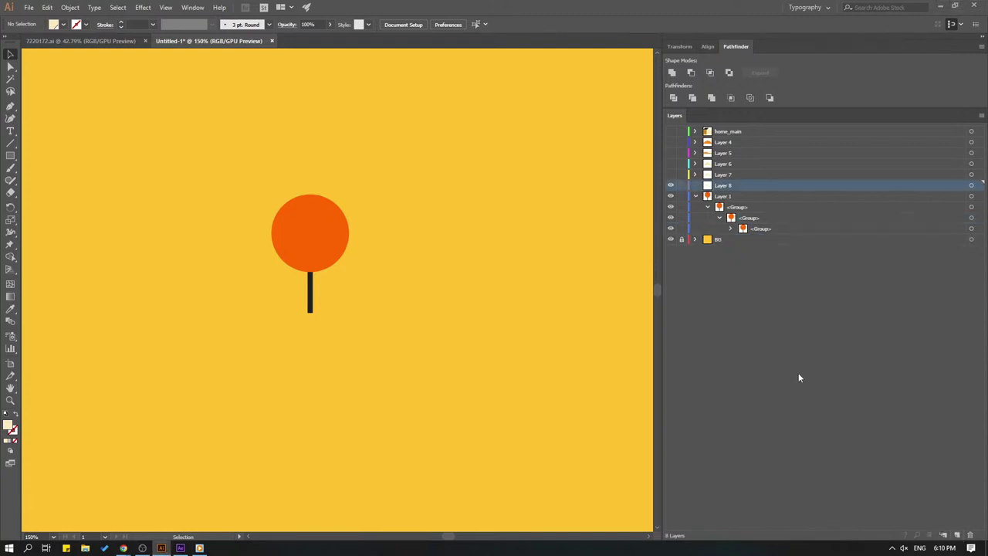
{"action": "left_click_drag", "start_coordinate": [757, 229], "coordinate": [718, 186]}
{"action": "left_click", "coordinate": [720, 198]}
{"action": "key", "text": "ctrl+minus"}
{"action": "key", "text": "ctrl+minus"}
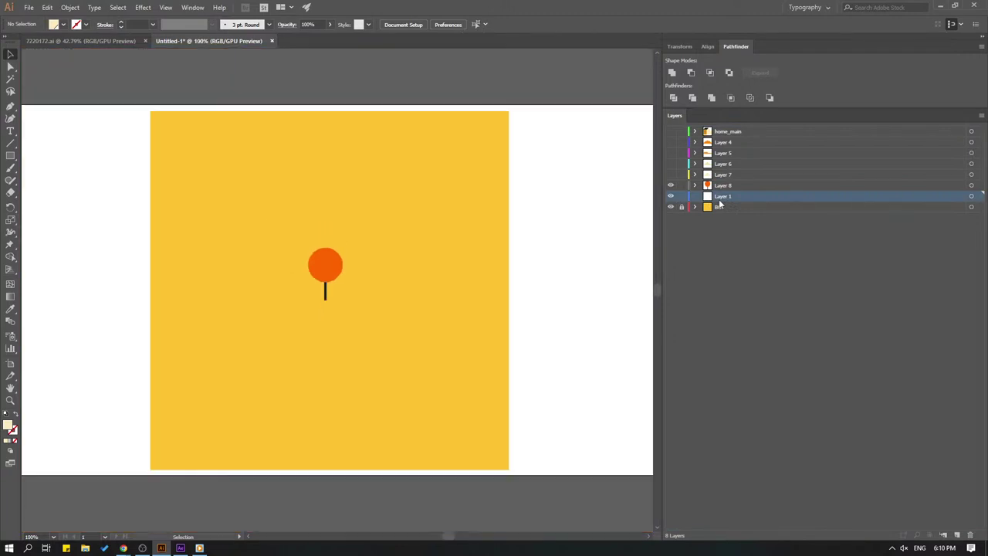
{"action": "key", "text": "ctrl+minus"}
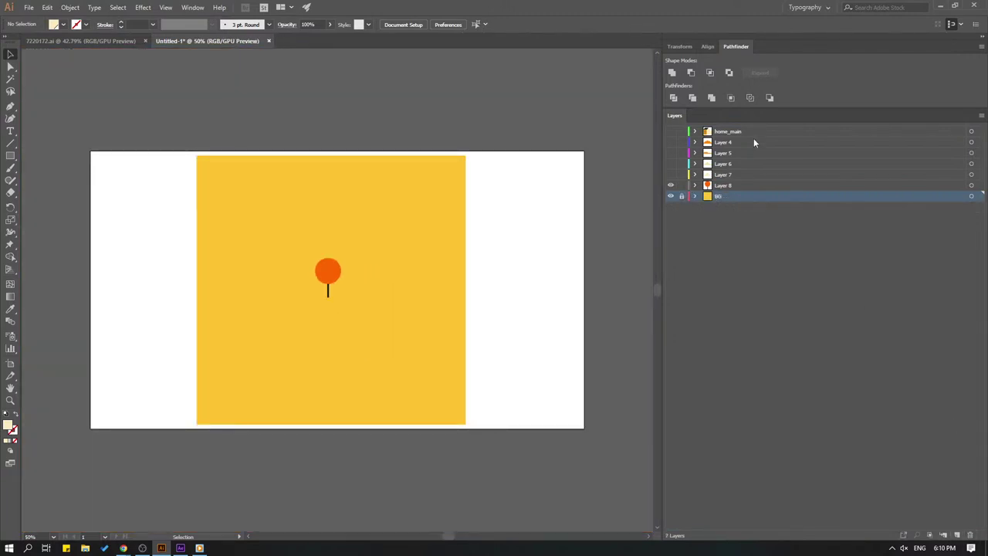
Delete the empty Layer 1 and rename Layer 8 to tree
{"action": "left_click_drag", "start_coordinate": [720, 196], "coordinate": [720, 187]}
{"action": "left_click", "coordinate": [671, 186]}
{"action": "left_click", "coordinate": [671, 189]}
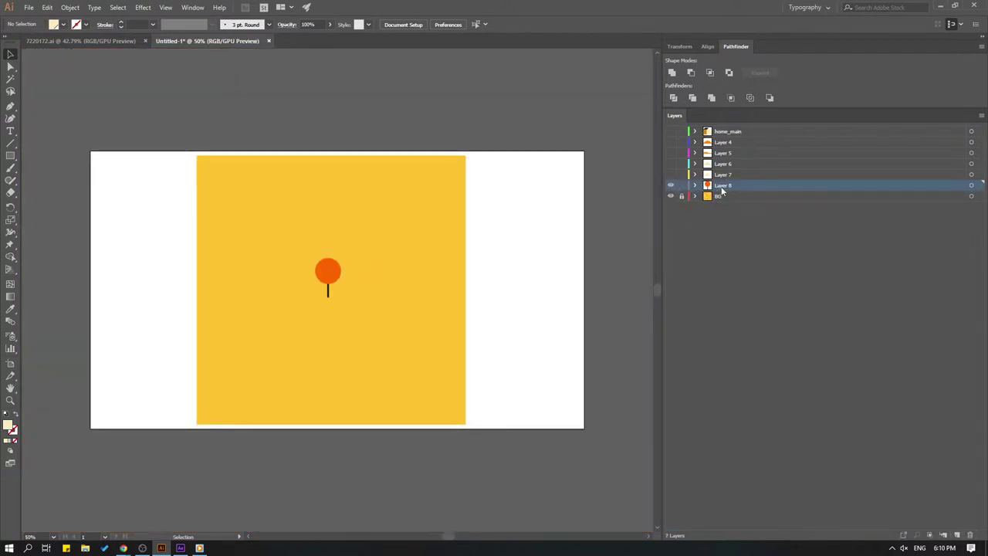
{"action": "double_click", "coordinate": [724, 186]}
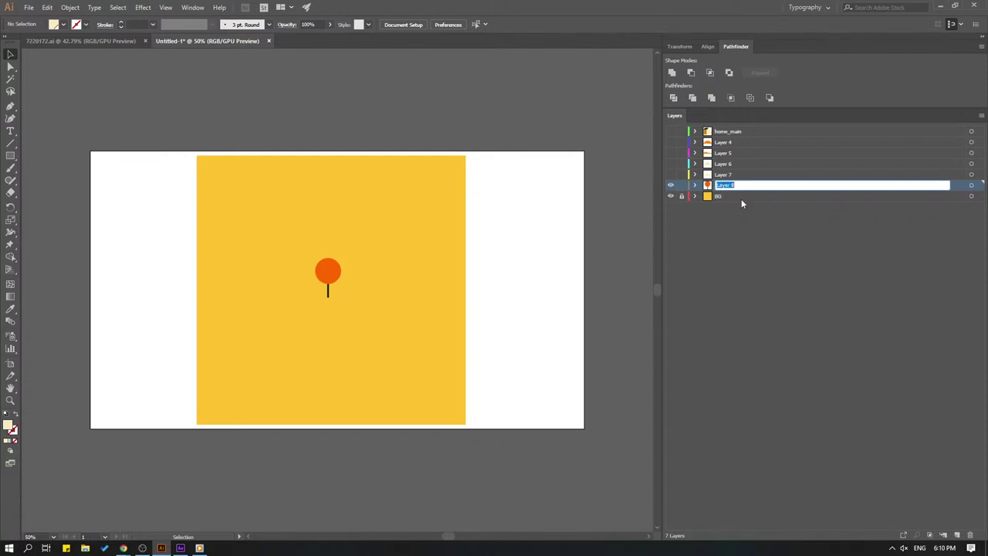
{"action": "type", "text": "C"}
{"action": "type", "text": "e"}
{"action": "key", "text": "Return"}
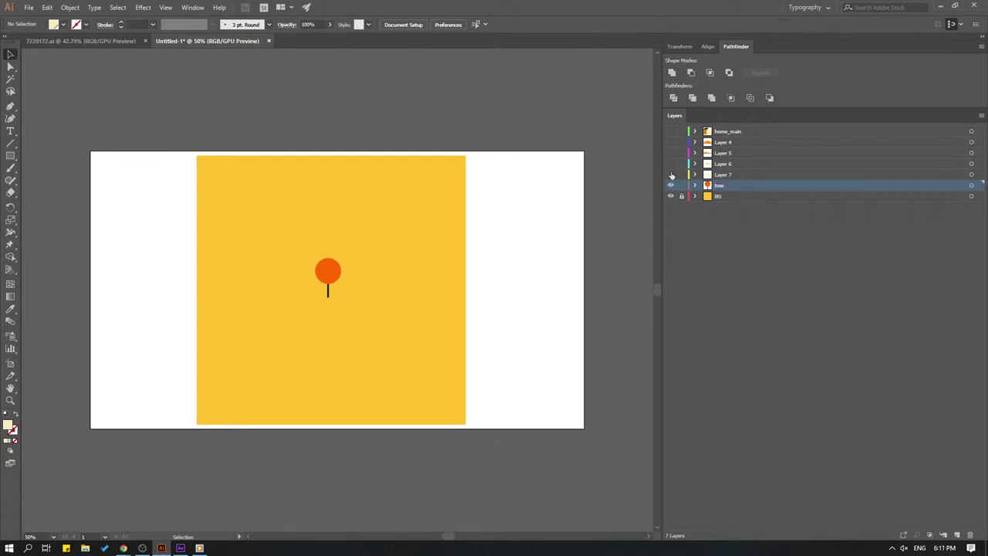
Show Layers 7 and 6 and rename them cloud_right and cloud_left
{"action": "left_click", "coordinate": [671, 175]}
{"action": "double_click", "coordinate": [722, 175]}
{"action": "type", "text": "c"}
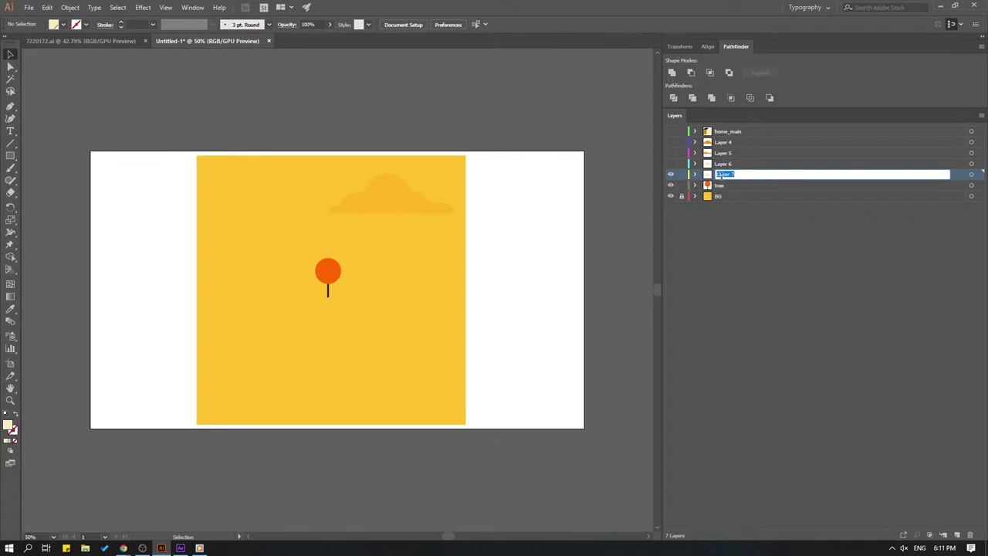
{"action": "type", "text": "loud_right"}
{"action": "key", "text": "Return"}
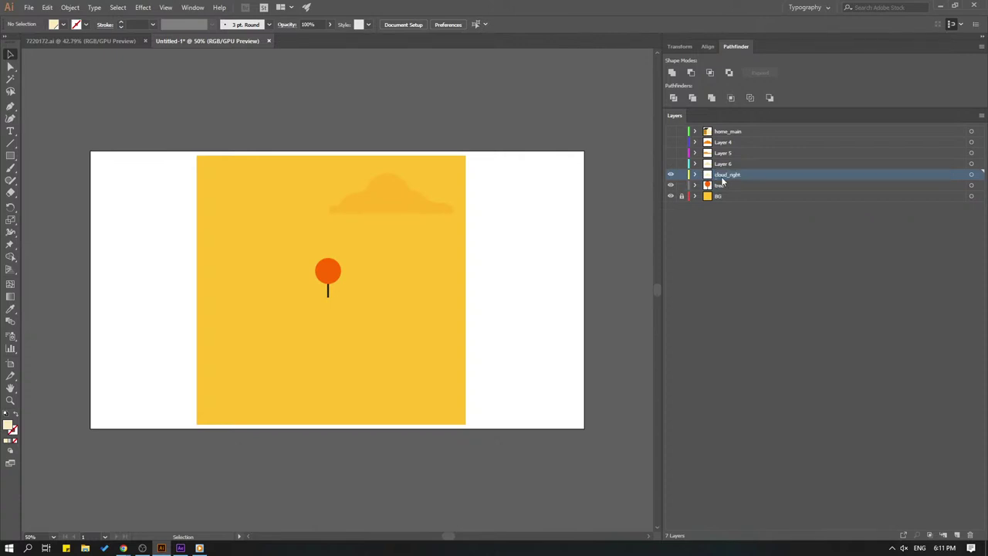
{"action": "left_click", "coordinate": [671, 164]}
{"action": "double_click", "coordinate": [719, 165]}
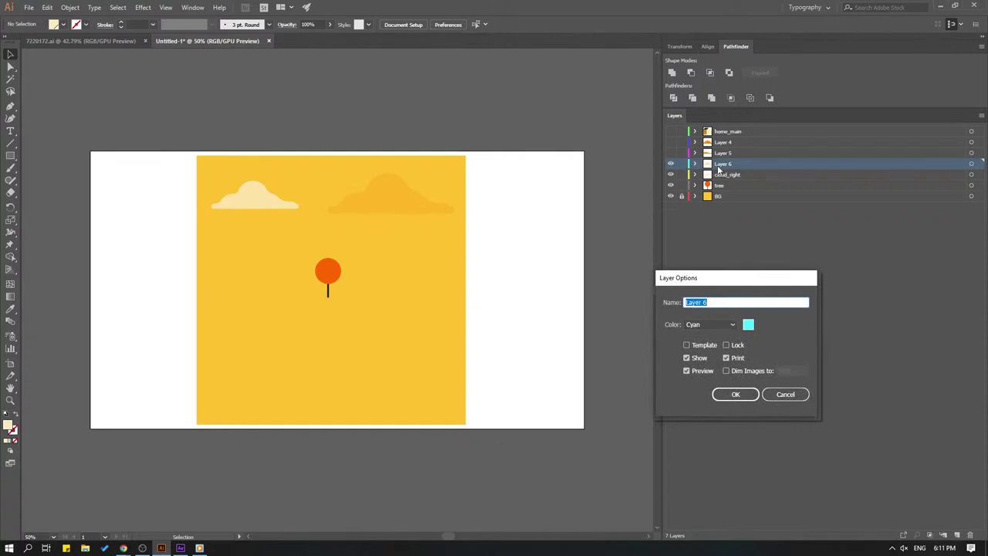
{"action": "type", "text": "cloud"}
{"action": "key", "text": "ctrl+a"}
{"action": "key", "text": "BackSpace"}
{"action": "type", "text": "cloud_"}
{"action": "type", "text": "left"}
{"action": "key", "text": "Return"}
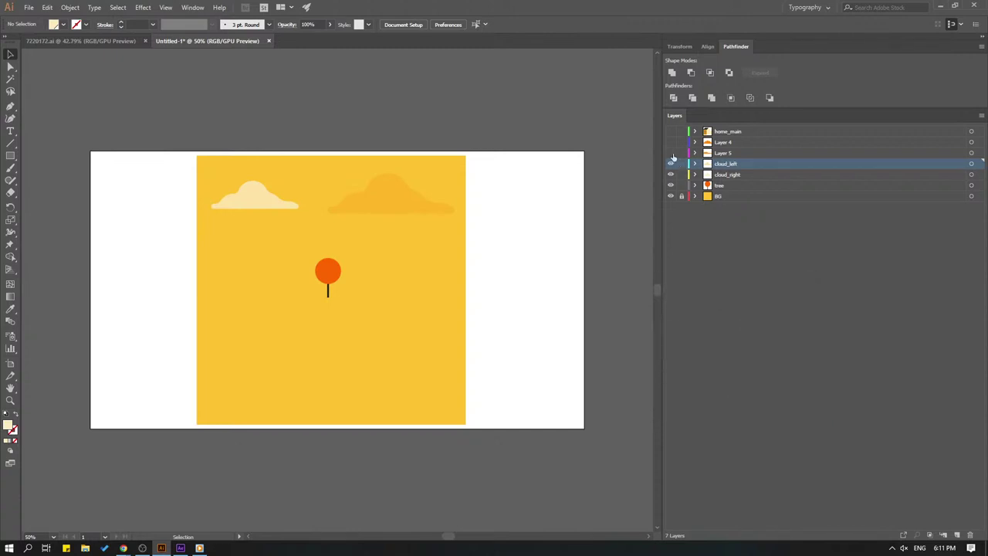
Show and rename Layers 5 and 4 mountain_right and mountain_left, then show home_main
{"action": "left_click", "coordinate": [671, 153]}
{"action": "double_click", "coordinate": [725, 152]}
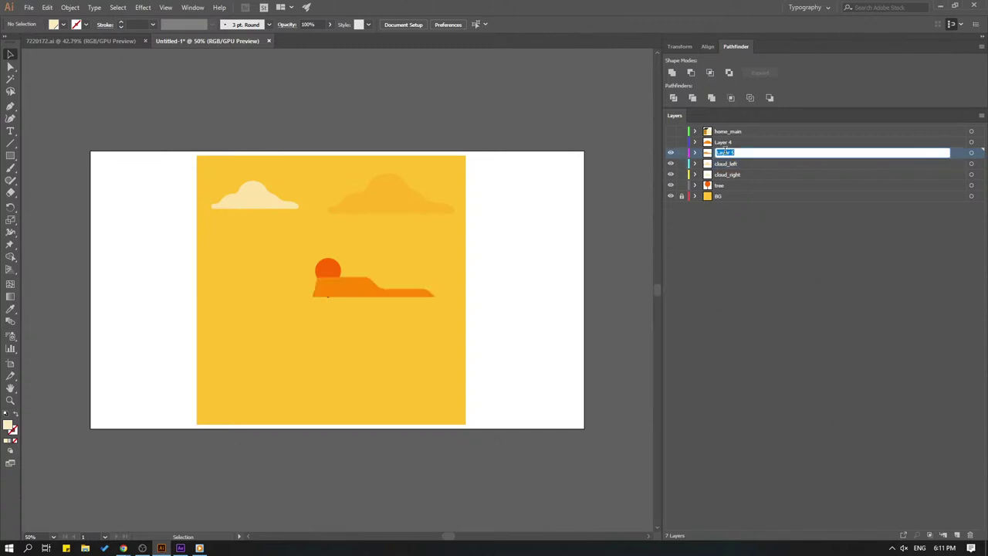
{"action": "type", "text": "mountai"}
{"action": "type", "text": "n_right"}
{"action": "key", "text": "Return"}
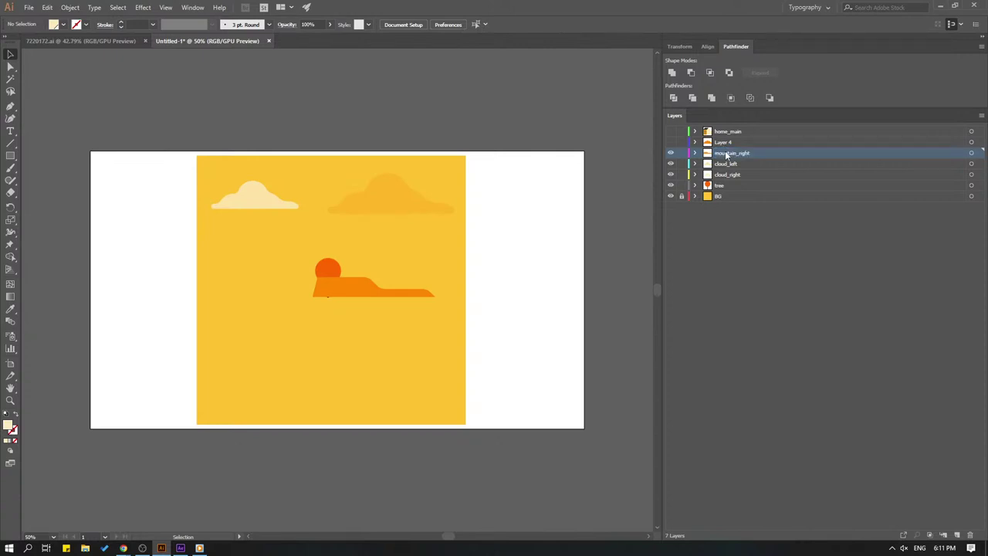
{"action": "left_click", "coordinate": [670, 142]}
{"action": "double_click", "coordinate": [715, 143]}
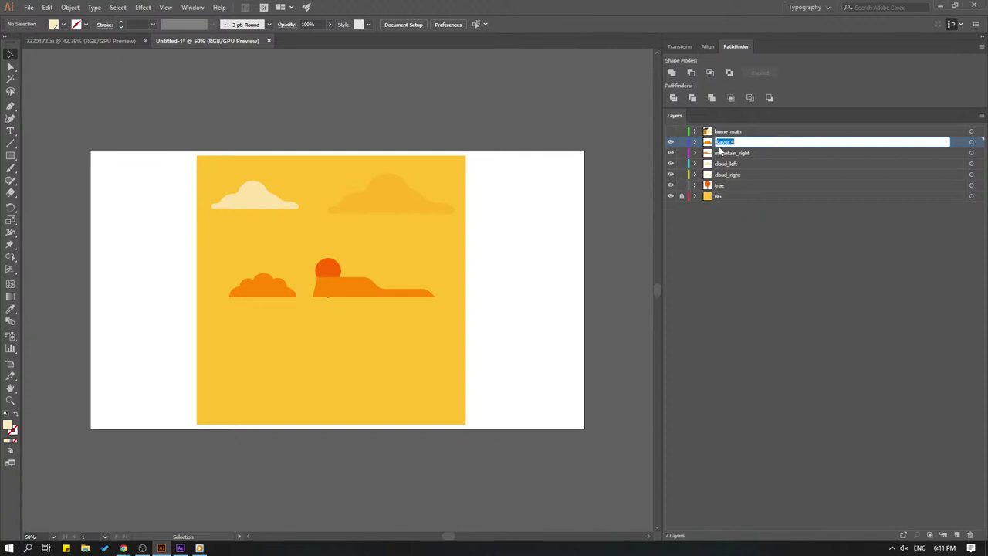
{"action": "type", "text": "mountain_"}
{"action": "type", "text": "left"}
{"action": "key", "text": "Return"}
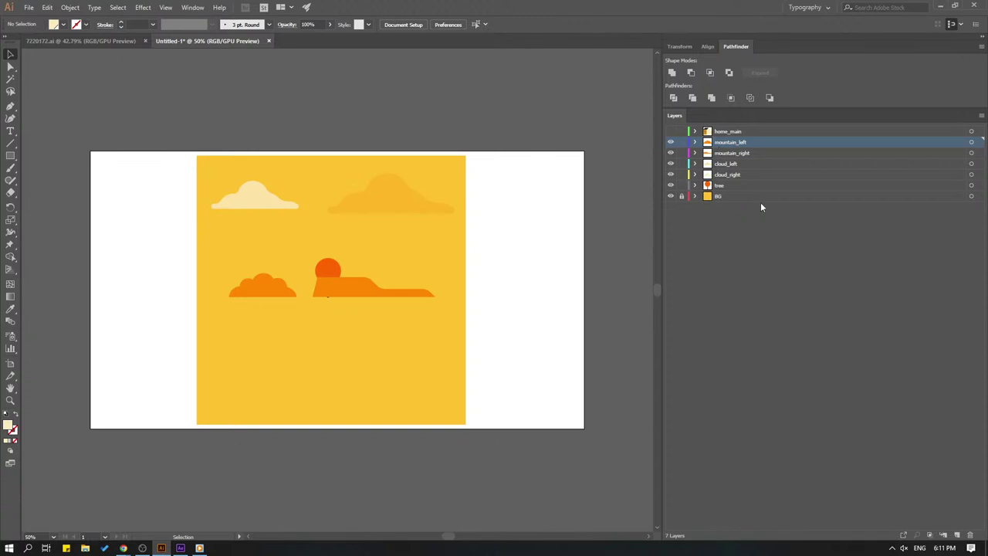
{"action": "left_click", "coordinate": [780, 247]}
{"action": "left_click", "coordinate": [671, 131]}
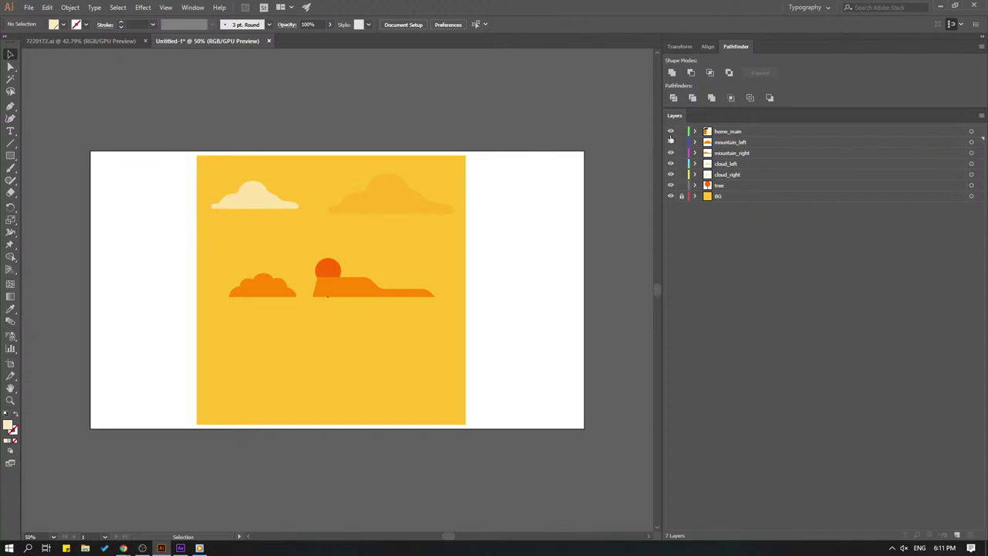
{"action": "key", "text": "ctrl+s"}
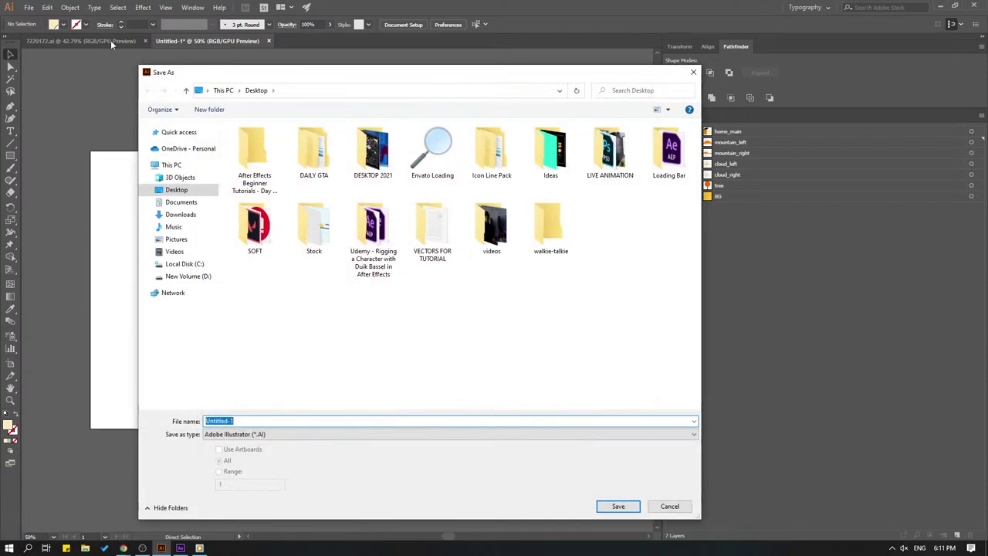
{"action": "key", "text": "Escape"}
{"action": "left_click", "coordinate": [82, 41]}
{"action": "left_click", "coordinate": [470, 133]}
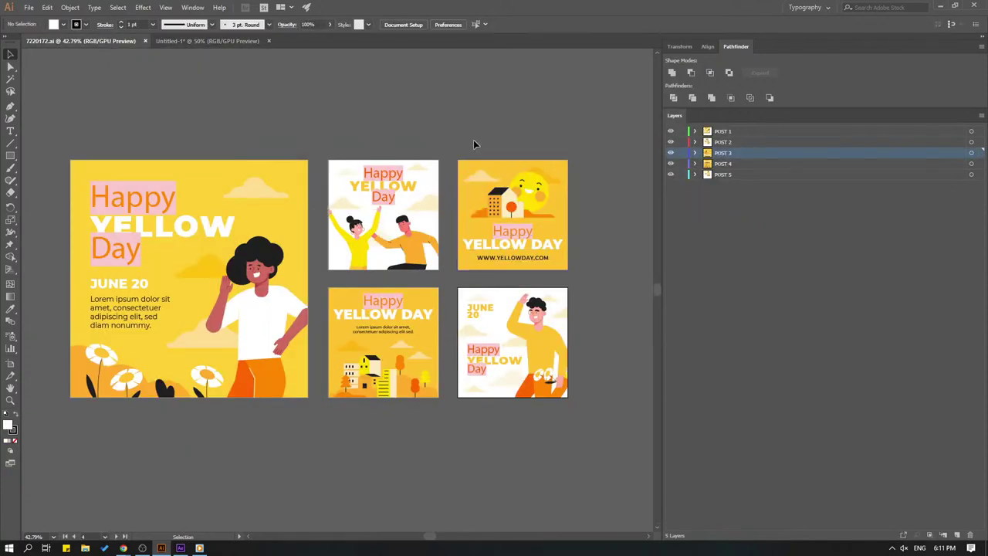
{"action": "key", "text": "ctrl+1"}
{"action": "left_click_drag", "start_coordinate": [473, 139], "coordinate": [179, 267]}
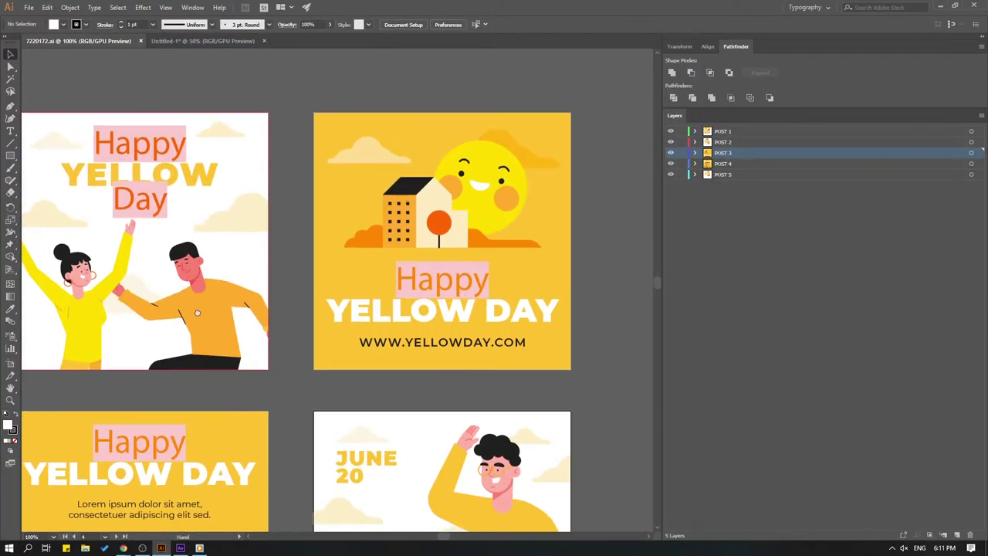
{"action": "left_click", "coordinate": [206, 47]}
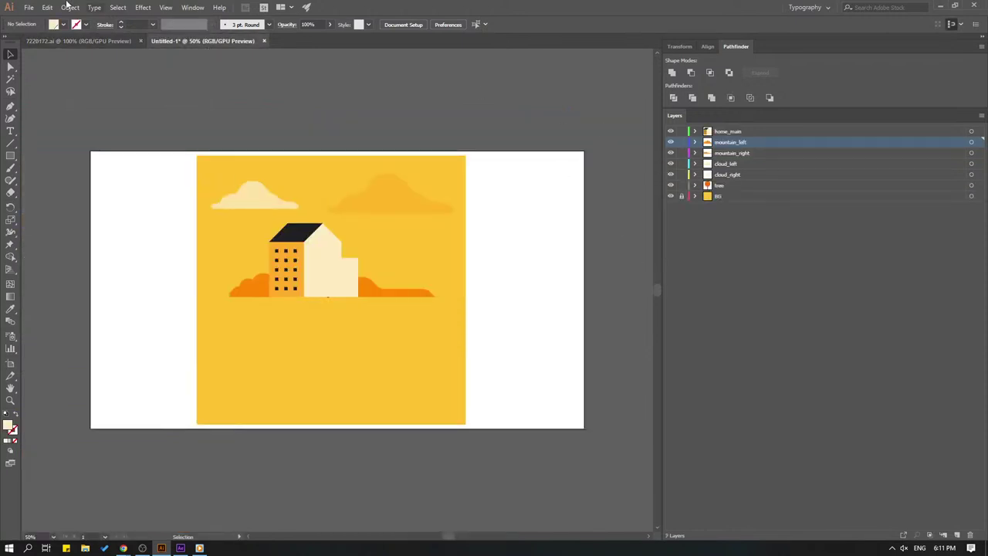
{"action": "left_click", "coordinate": [29, 7]}
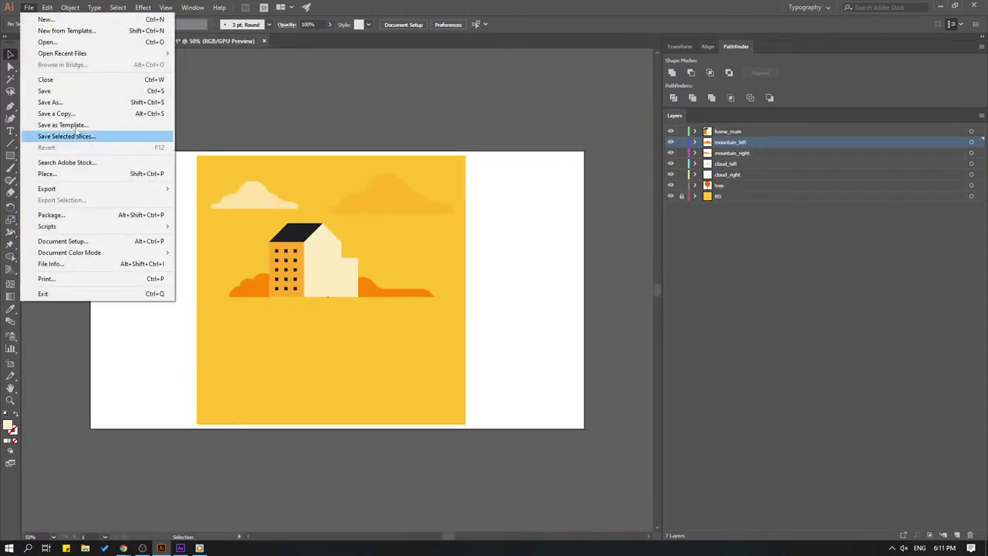
In Save As, create an 'Explainer Village Animation' folder on the Desktop
{"action": "left_click", "coordinate": [49, 103]}
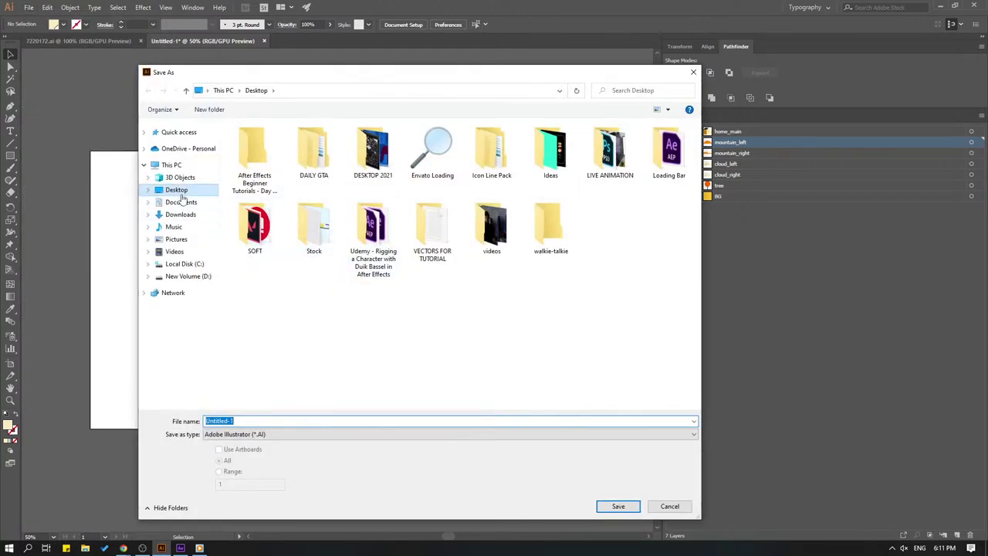
{"action": "left_click", "coordinate": [180, 191]}
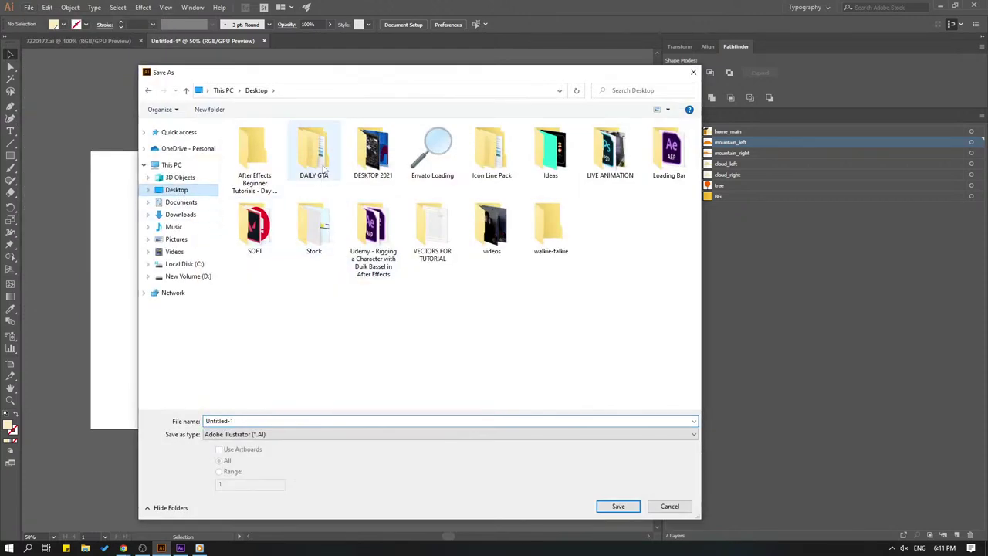
{"action": "left_click", "coordinate": [217, 110]}
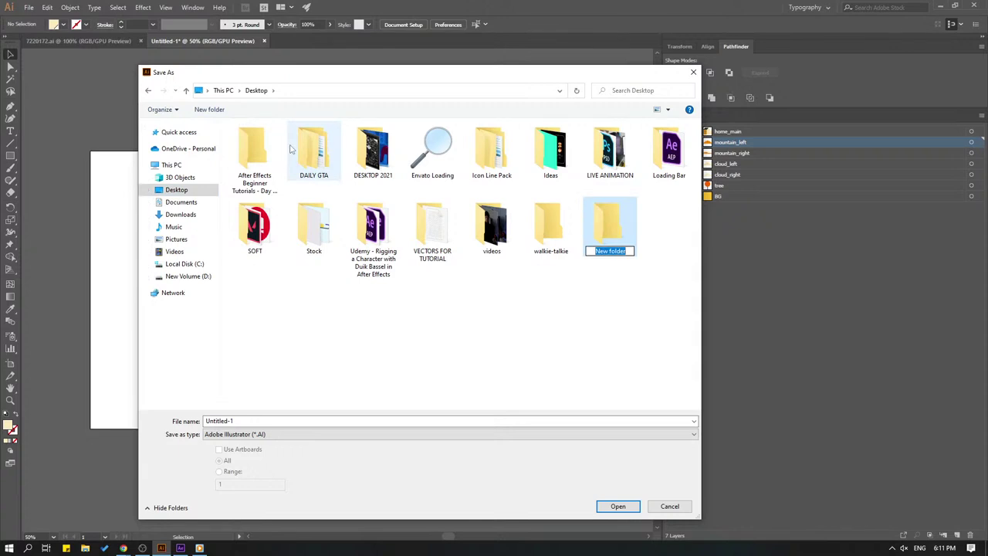
{"action": "type", "text": "E"}
{"action": "type", "text": "xample"}
{"action": "key", "text": "BackSpace"}
{"action": "key", "text": "BackSpace"}
{"action": "key", "text": "BackSpace"}
{"action": "type", "text": "xplainer"}
{"action": "type", "text": " Village"}
{"action": "type", "text": " AN"}
{"action": "key", "text": "BackSpace"}
{"action": "type", "text": "ni"}
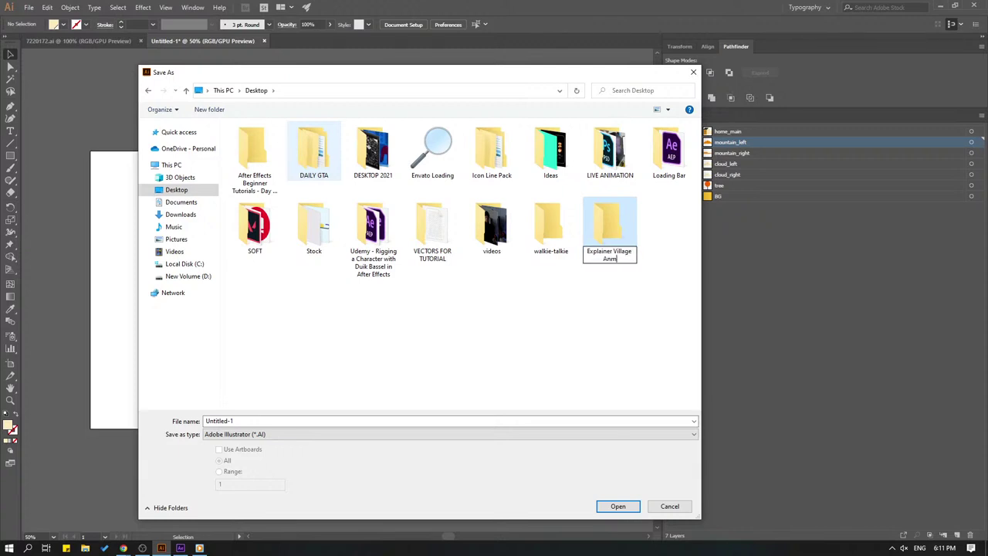
{"action": "type", "text": "mation"}
Inside Explainer Village Animation, create the Vectors and AE subfolders
{"action": "left_click", "coordinate": [616, 506]}
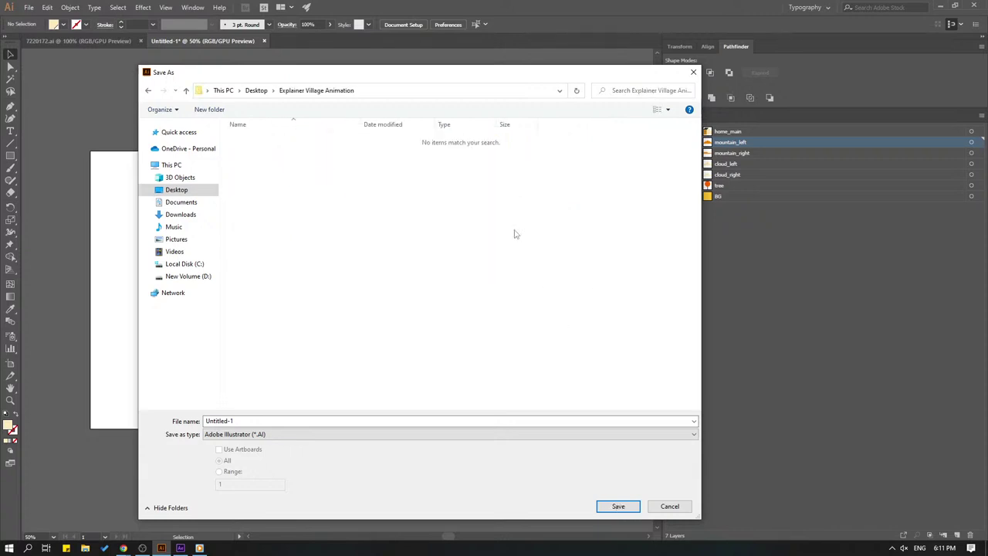
{"action": "left_click", "coordinate": [222, 112]}
{"action": "type", "text": "Vectors"}
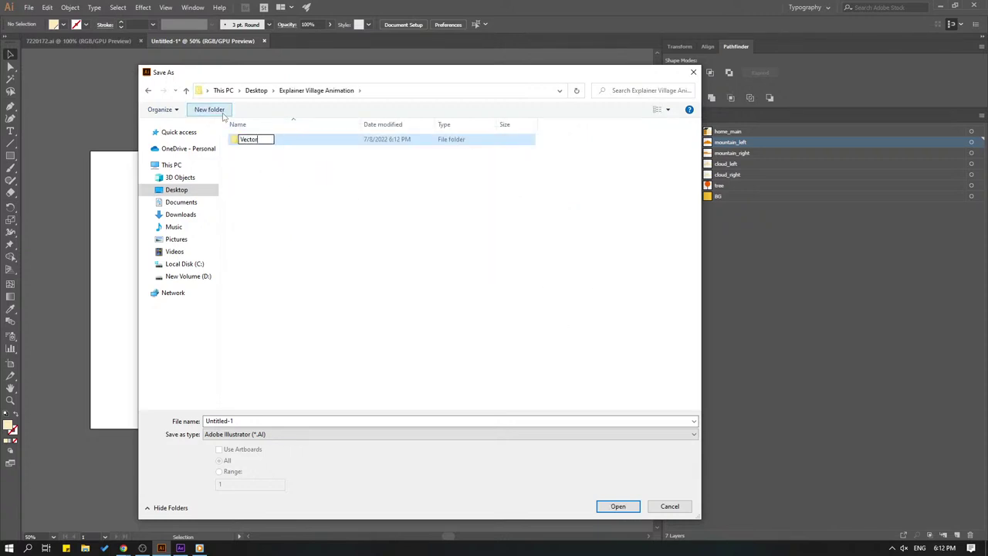
{"action": "key", "text": "Return"}
{"action": "left_click", "coordinate": [209, 110]}
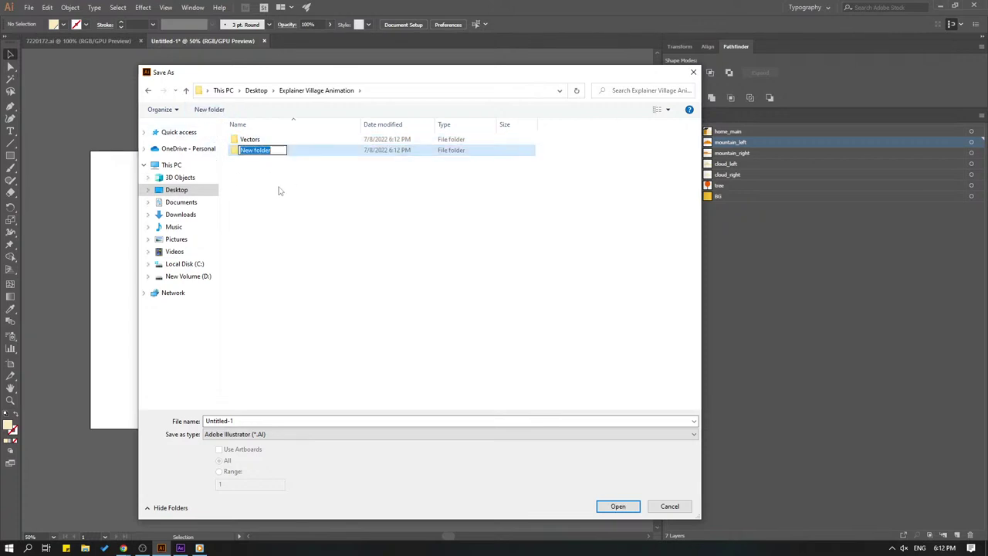
{"action": "type", "text": "AE"}
{"action": "left_click", "coordinate": [321, 228]}
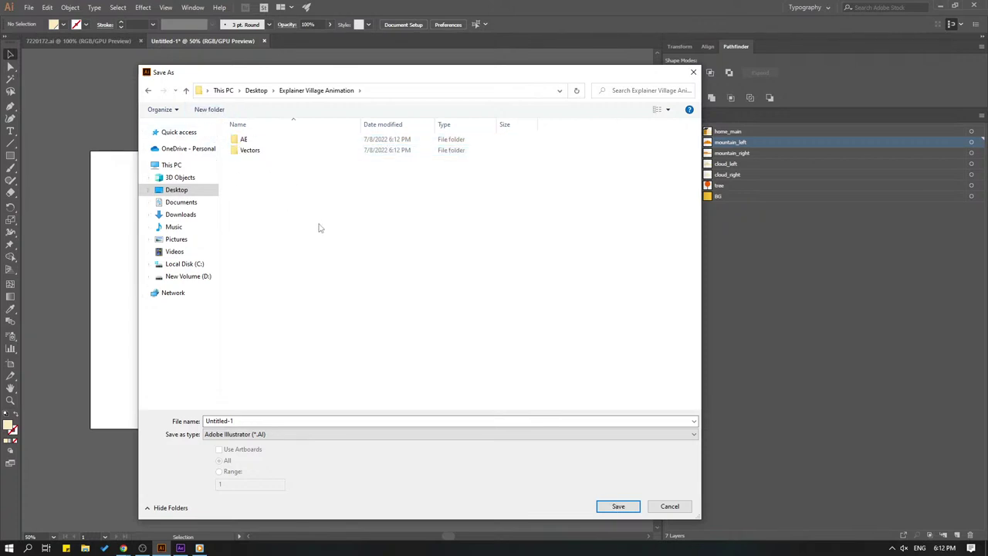
Save the document as scene01.ai in the Vectors folder with default Illustrator options
{"action": "left_click", "coordinate": [253, 157]}
{"action": "double_click", "coordinate": [253, 152]}
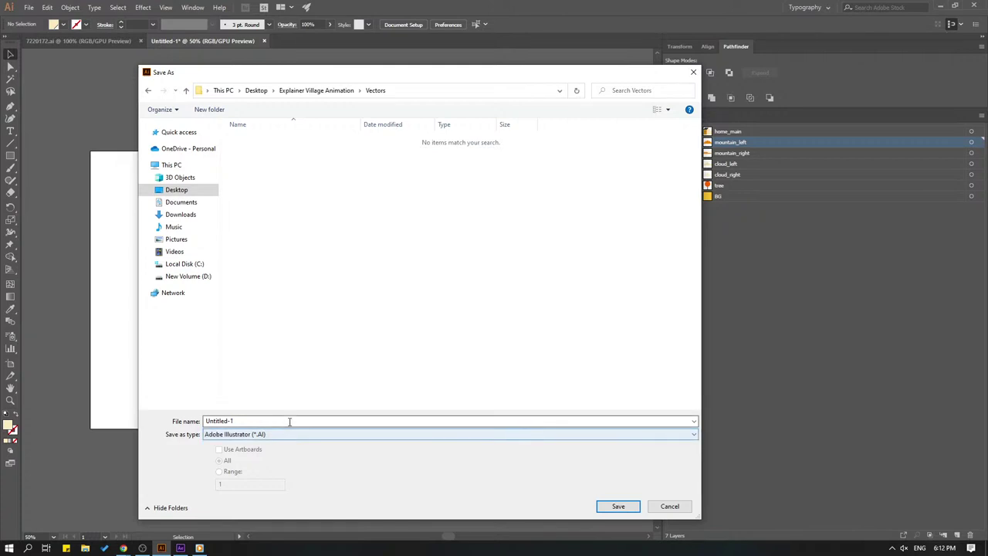
{"action": "double_click", "coordinate": [220, 421]}
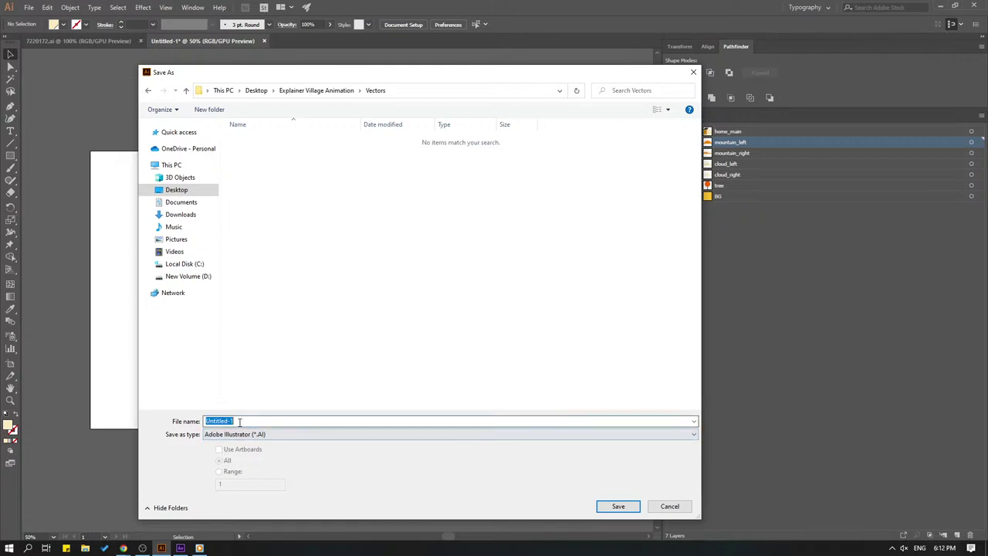
{"action": "type", "text": "scene01"}
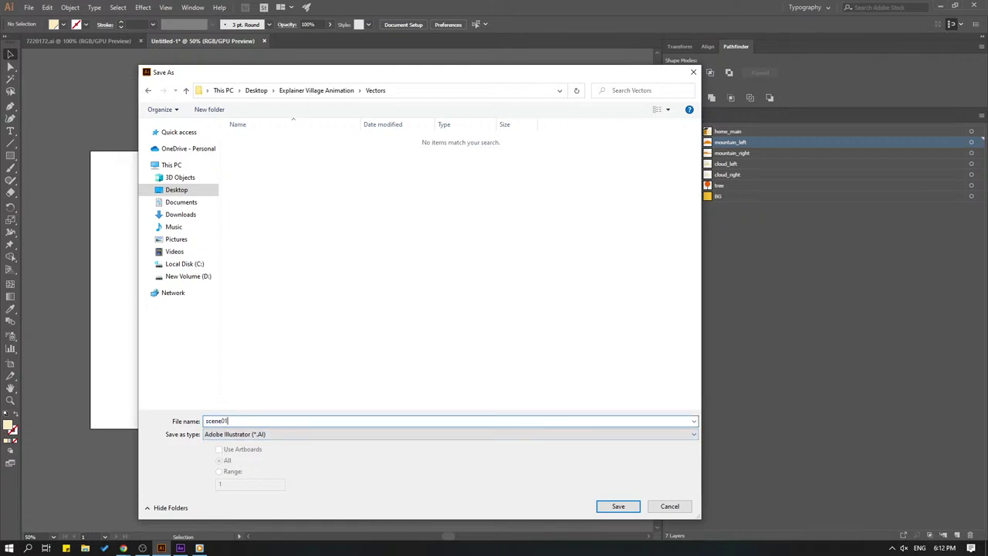
{"action": "left_click", "coordinate": [618, 506]}
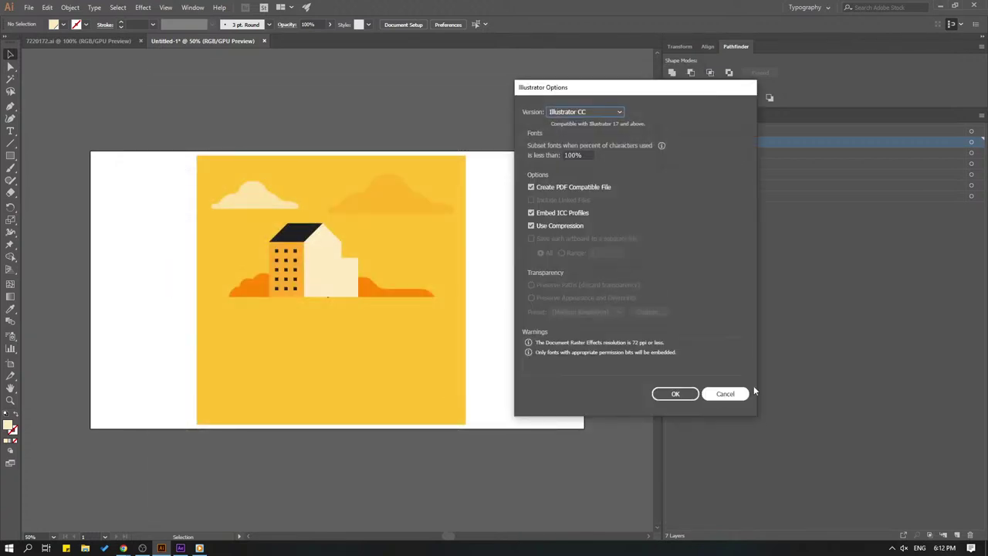
{"action": "left_click", "coordinate": [684, 394]}
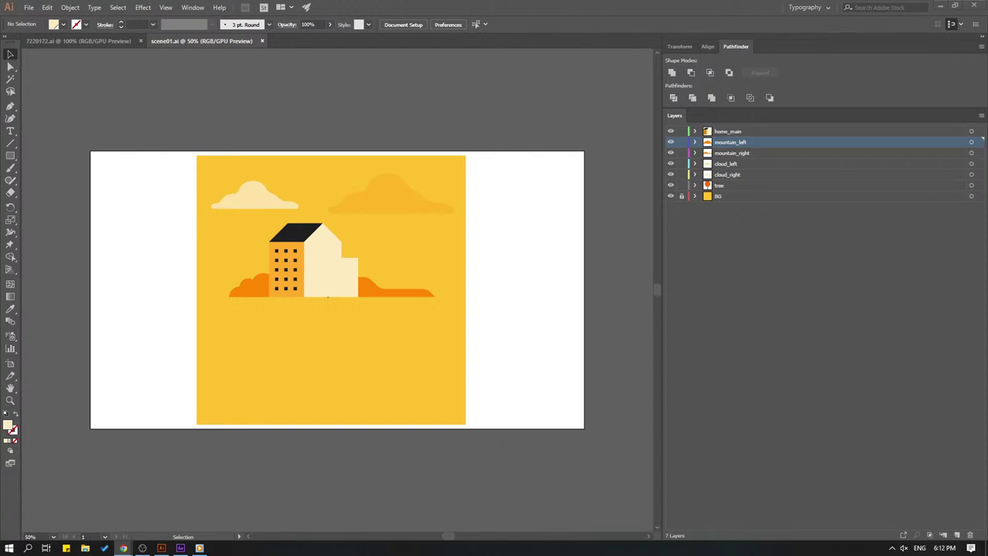
{"action": "left_click", "coordinate": [512, 133]}
Select the lower-middle Yellow Day poster's artwork and create a new 1920×1080 px document
{"action": "left_click", "coordinate": [115, 43]}
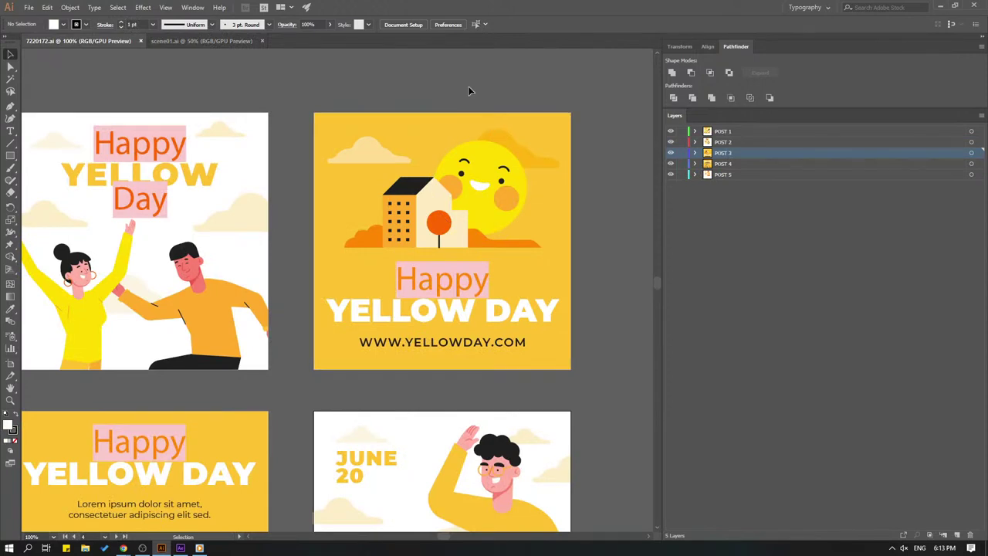
{"action": "key", "text": "ctrl+minus"}
{"action": "key", "text": "ctrl+minus"}
{"action": "left_click_drag", "start_coordinate": [277, 227], "coordinate": [385, 155]}
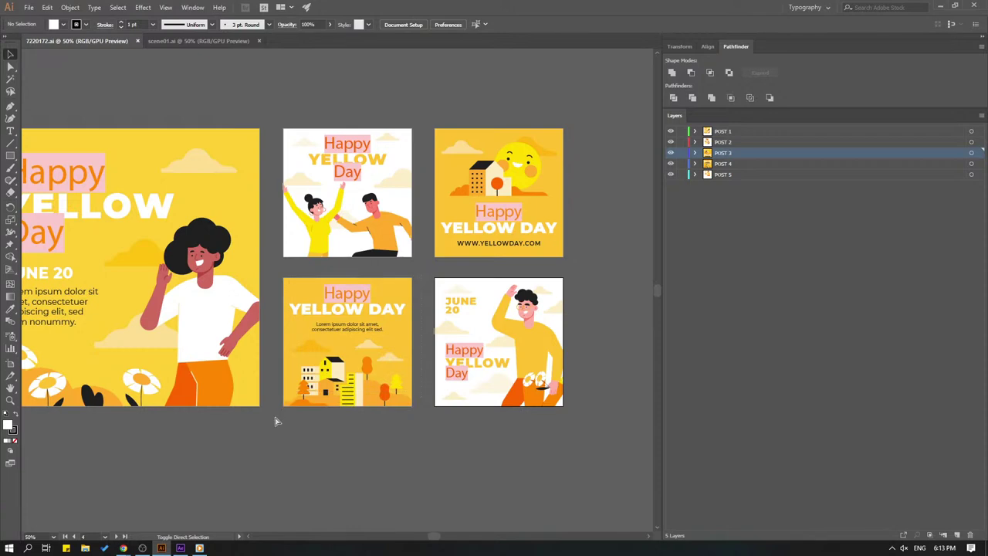
{"action": "left_click_drag", "start_coordinate": [277, 422], "coordinate": [287, 402]}
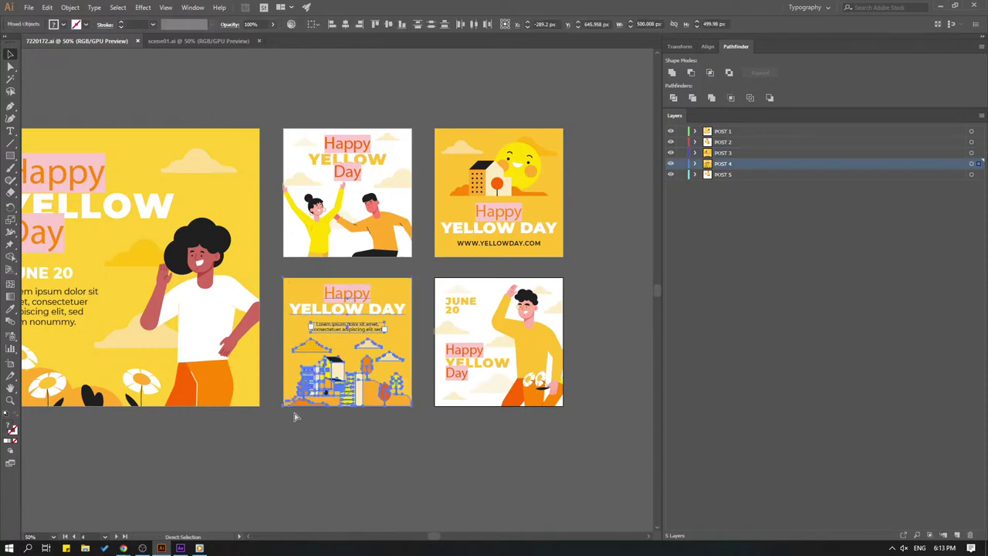
{"action": "left_click", "coordinate": [28, 6]}
{"action": "left_click", "coordinate": [34, 18]}
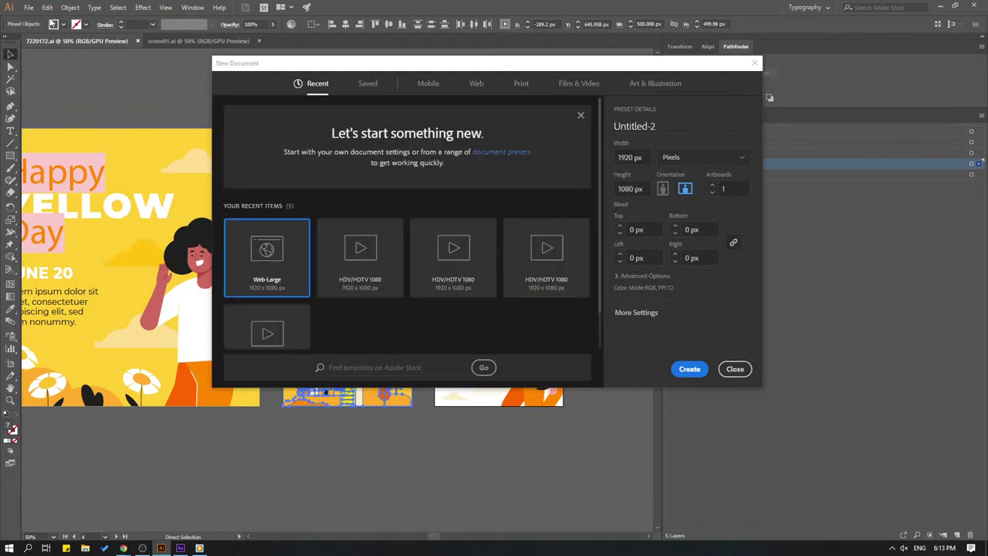
{"action": "left_click", "coordinate": [688, 369]}
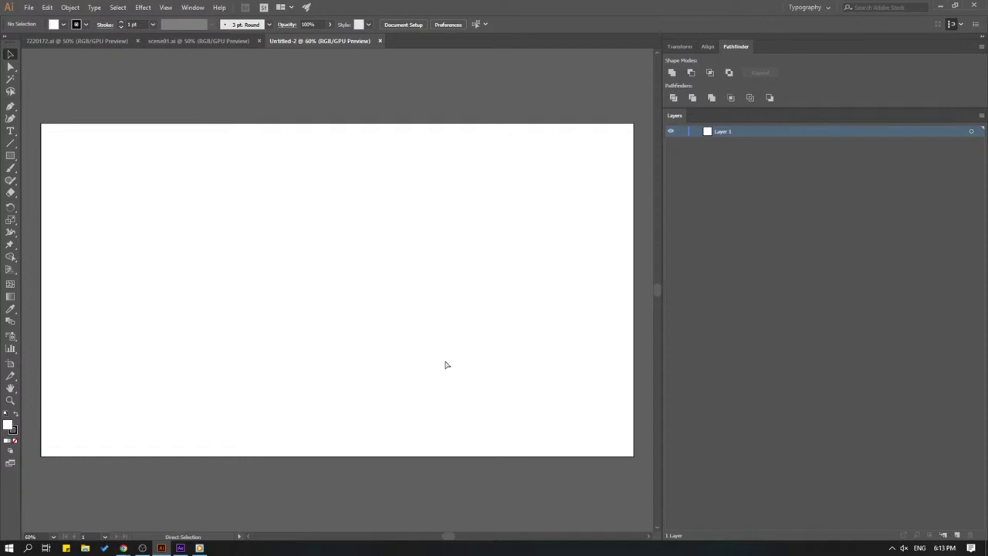
Paste the poster, enlarge and position it, and delete its yellow background path
{"action": "key", "text": "ctrl+v"}
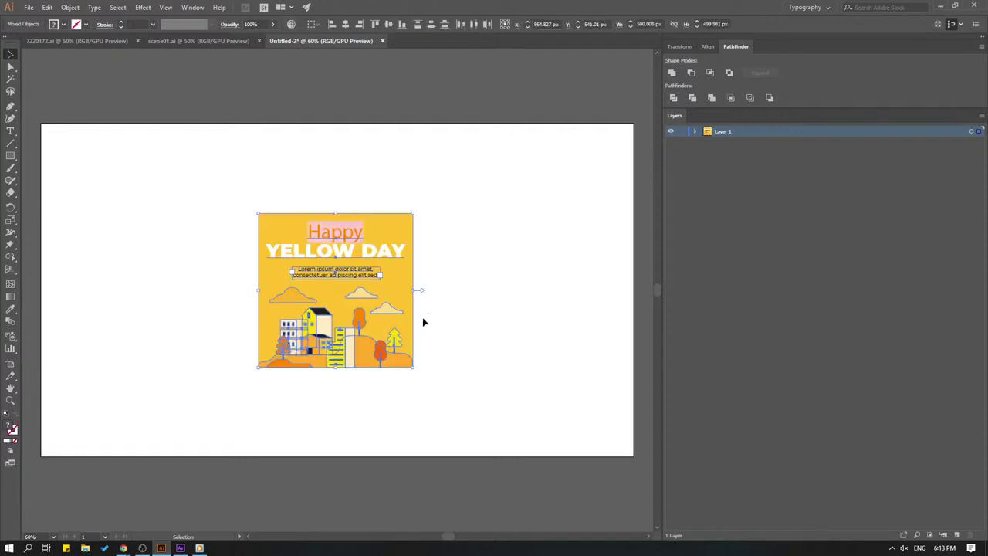
{"action": "left_click_drag", "start_coordinate": [413, 211], "coordinate": [512, 115]}
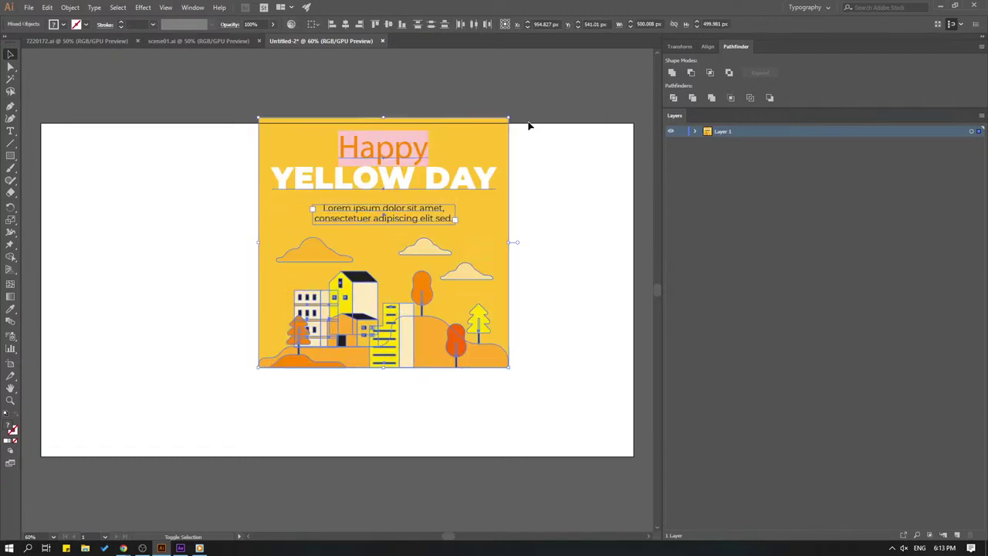
{"action": "left_click_drag", "start_coordinate": [468, 184], "coordinate": [415, 224]}
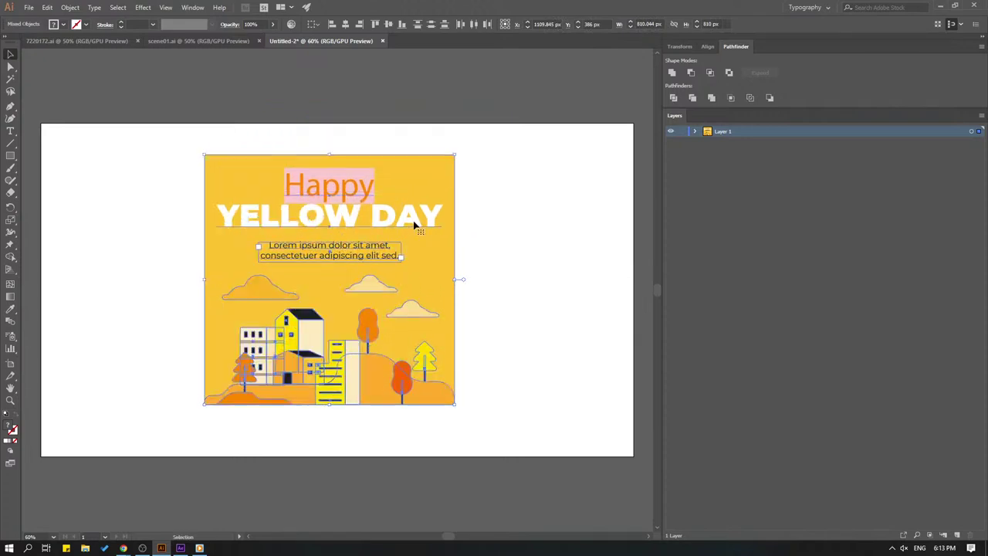
{"action": "left_click", "coordinate": [548, 220]}
{"action": "left_click", "coordinate": [695, 131]}
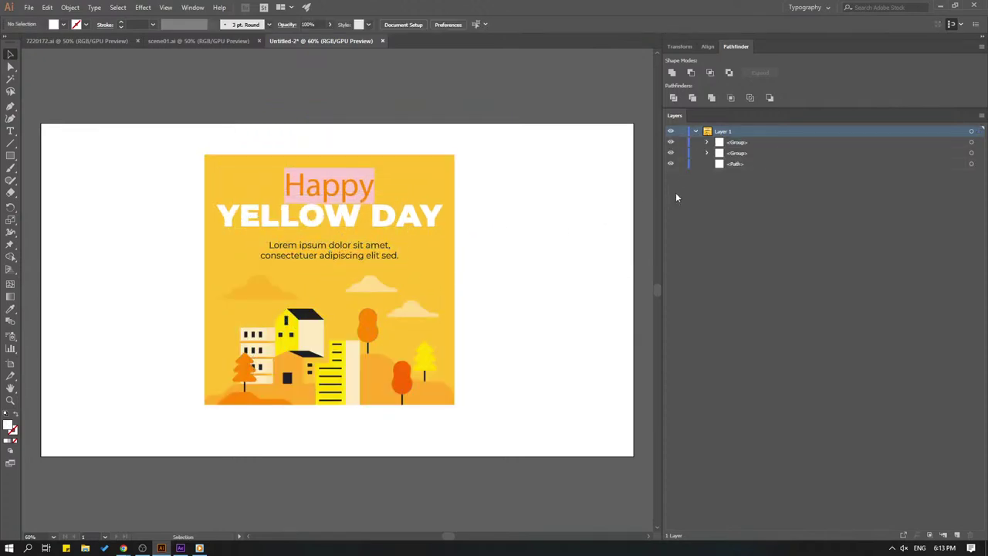
{"action": "left_click", "coordinate": [735, 163]}
{"action": "left_click", "coordinate": [958, 535]}
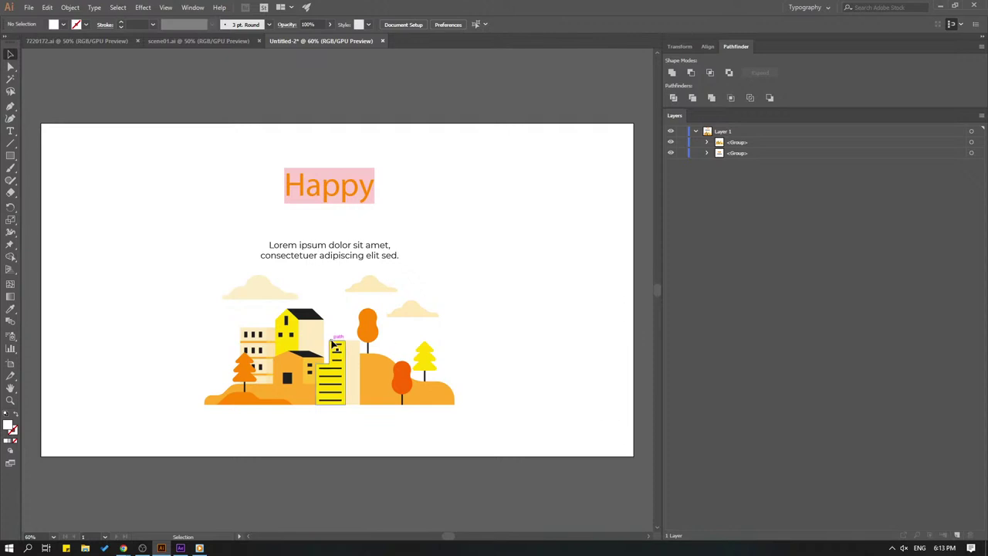
{"action": "left_click", "coordinate": [220, 41]}
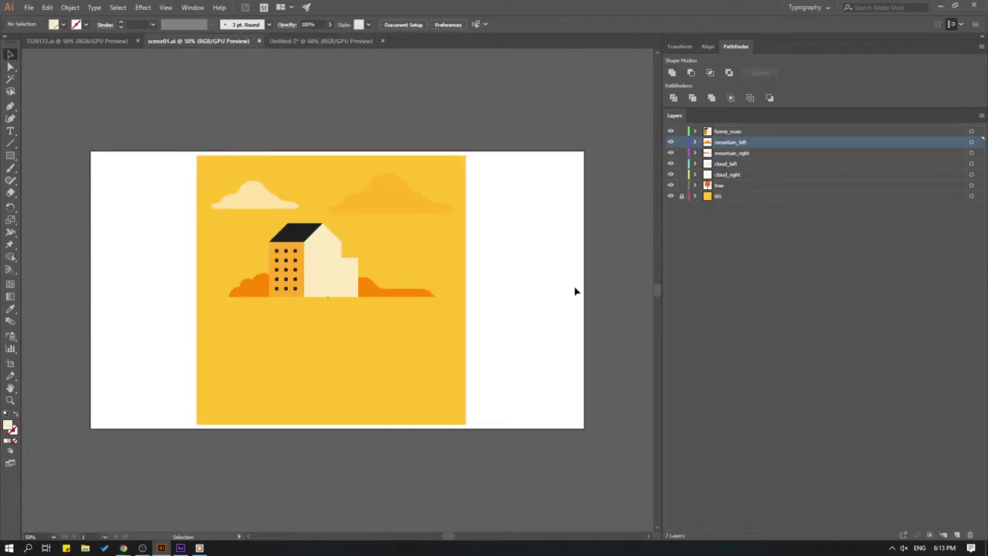
Unlock the BG layer and stretch its yellow rectangle to the full 1920×1080 px artboard
{"action": "left_click", "coordinate": [682, 196]}
{"action": "left_click", "coordinate": [425, 359]}
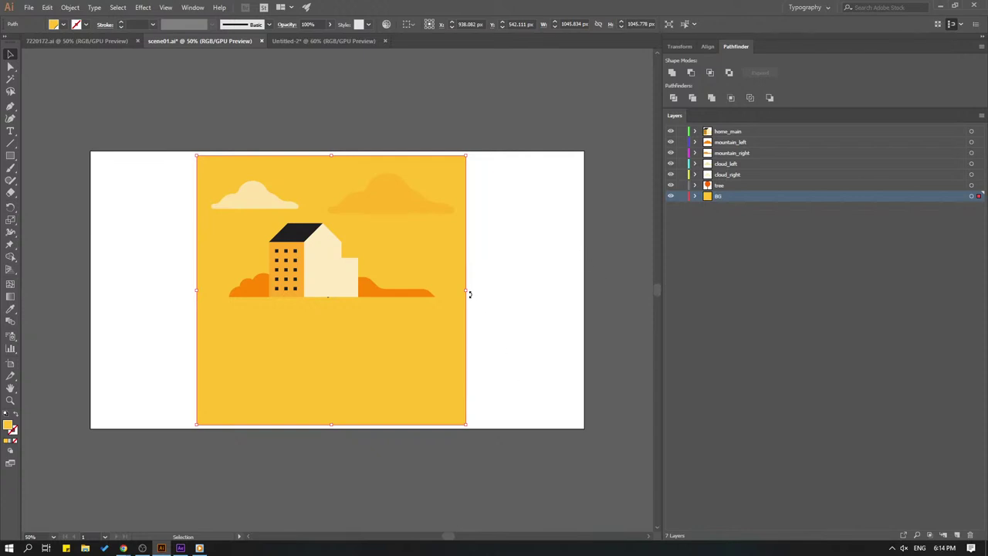
{"action": "left_click_drag", "start_coordinate": [468, 294], "coordinate": [583, 293]}
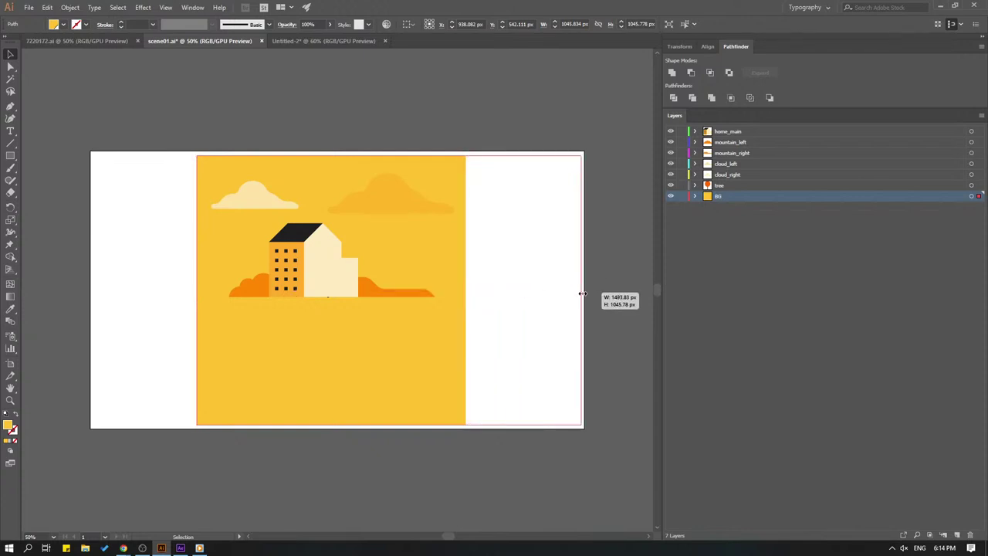
{"action": "left_click_drag", "start_coordinate": [198, 290], "coordinate": [90, 294]}
{"action": "left_click_drag", "start_coordinate": [337, 155], "coordinate": [336, 151]}
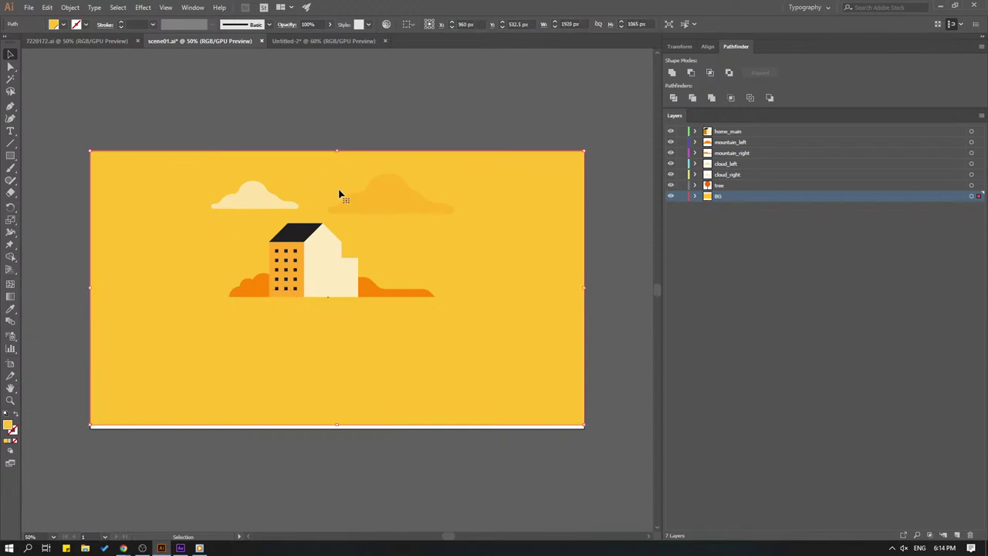
{"action": "left_click_drag", "start_coordinate": [337, 426], "coordinate": [339, 431]}
{"action": "left_click", "coordinate": [360, 458]}
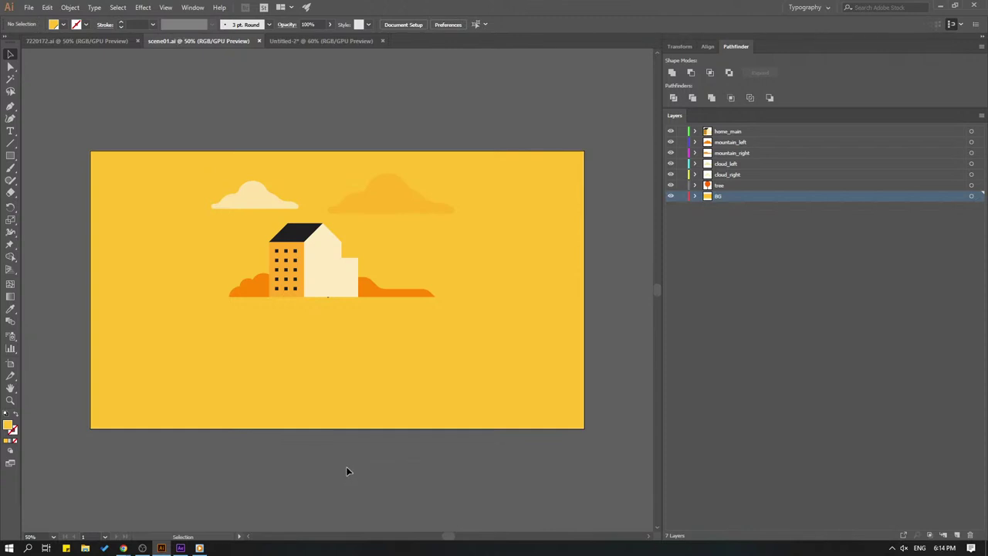
{"action": "left_click", "coordinate": [309, 40]}
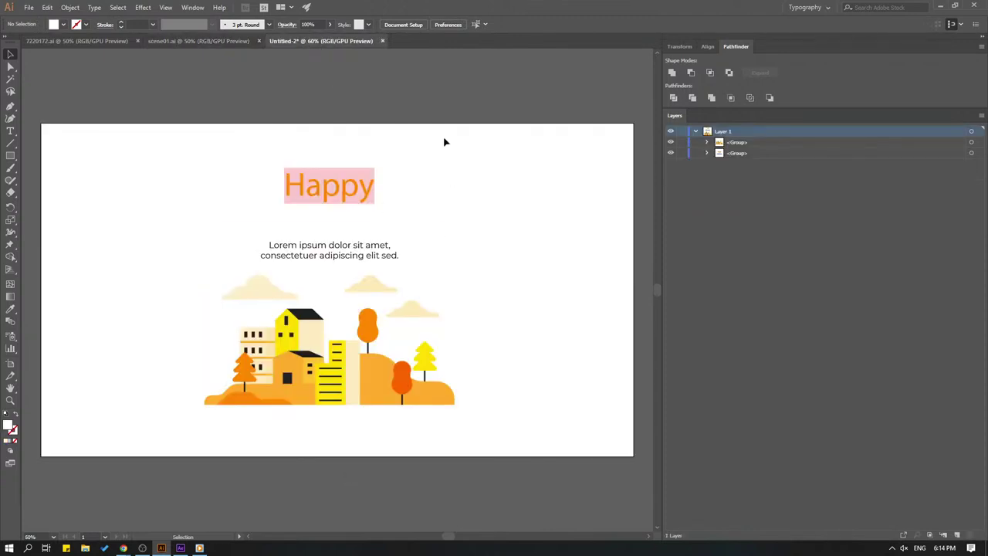
Delete the Happy heading and Lorem ipsum text, then expand the remaining groups in Layers
{"action": "left_click_drag", "start_coordinate": [496, 112], "coordinate": [249, 265]}
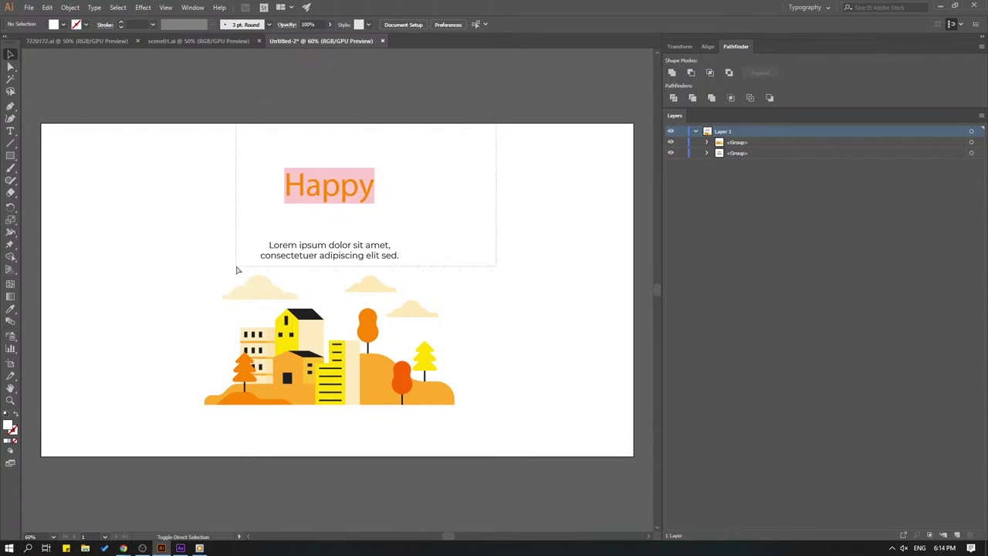
{"action": "key", "text": "Delete"}
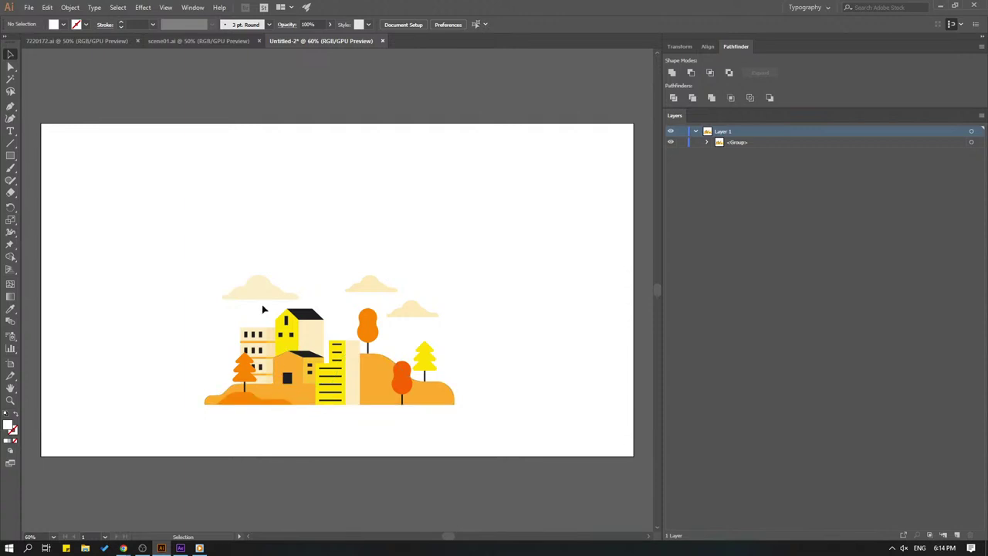
{"action": "left_click", "coordinate": [707, 143]}
{"action": "left_click", "coordinate": [671, 153]}
{"action": "left_click", "coordinate": [671, 153]}
{"action": "left_click", "coordinate": [718, 164]}
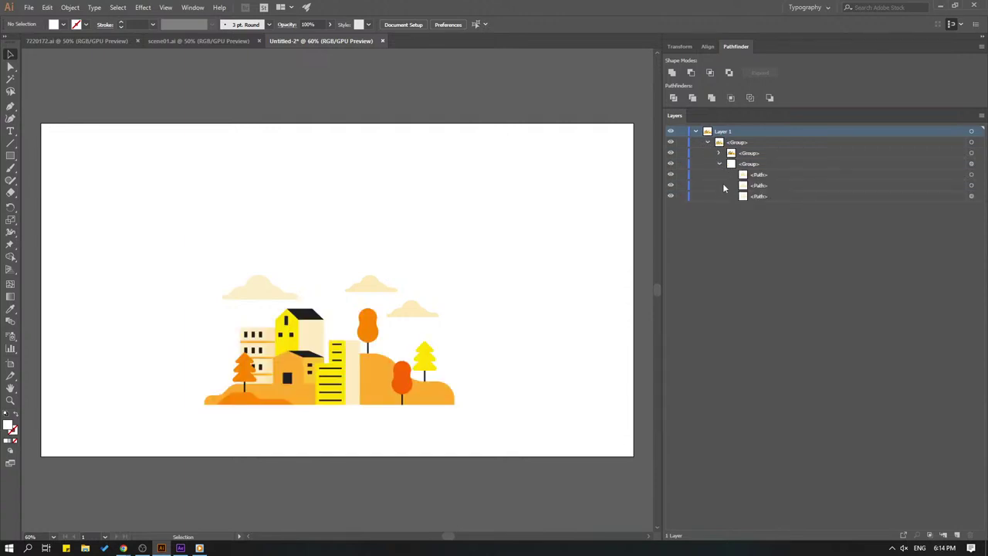
{"action": "key", "text": "plus"}
{"action": "key", "text": "ctrl+equal"}
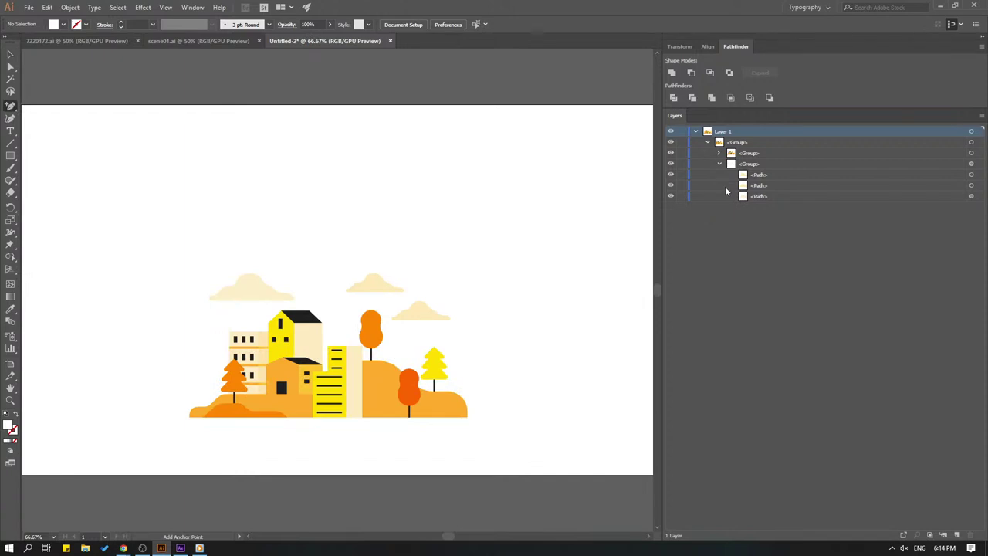
Move the right, middle and left clouds onto their own new layers, Layers 2–4, and hide them
{"action": "key", "text": "v"}
{"action": "left_click", "coordinate": [441, 318]}
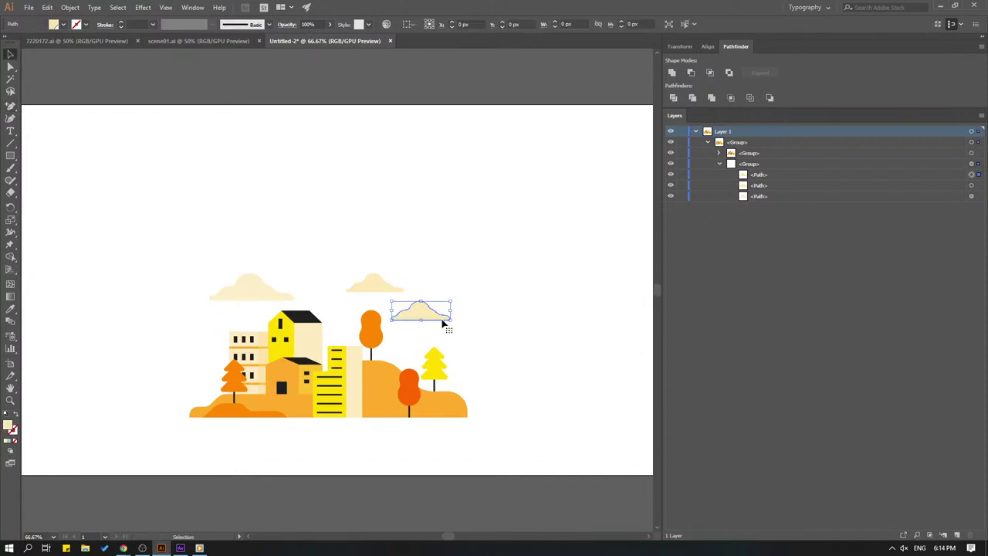
{"action": "key", "text": "Delete"}
{"action": "left_click", "coordinate": [958, 535]}
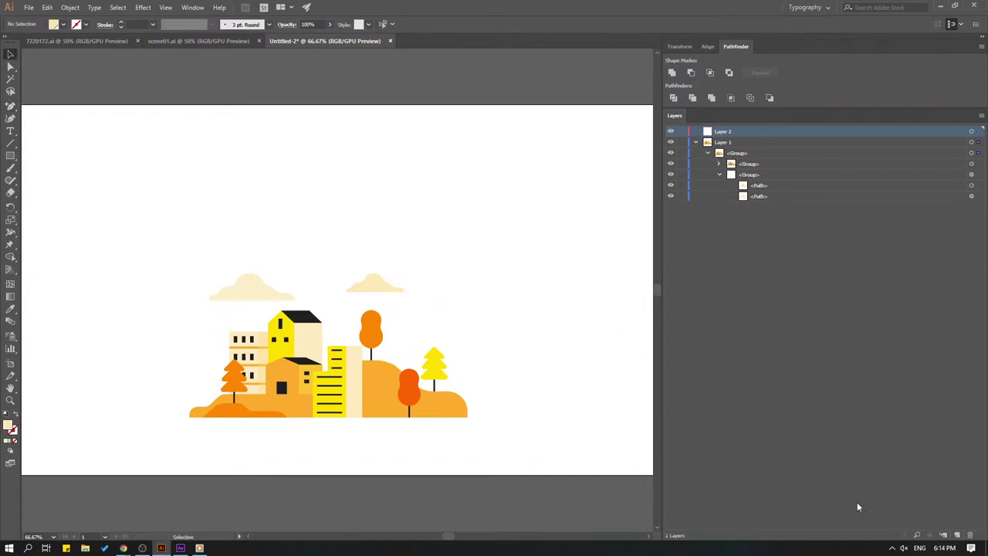
{"action": "key", "text": "ctrl+f"}
{"action": "left_click", "coordinate": [609, 293]}
{"action": "left_click", "coordinate": [670, 131]}
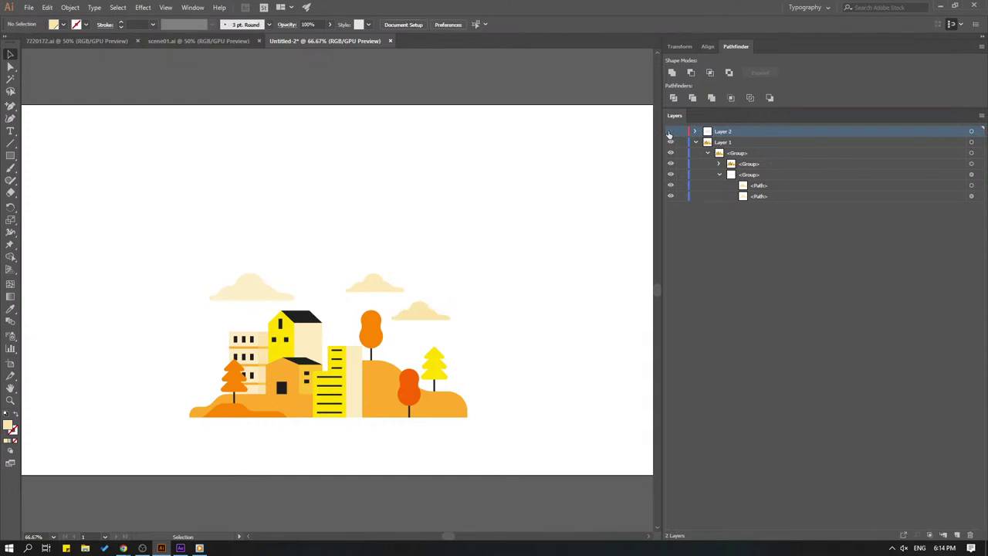
{"action": "left_click", "coordinate": [375, 288]}
{"action": "key", "text": "Delete"}
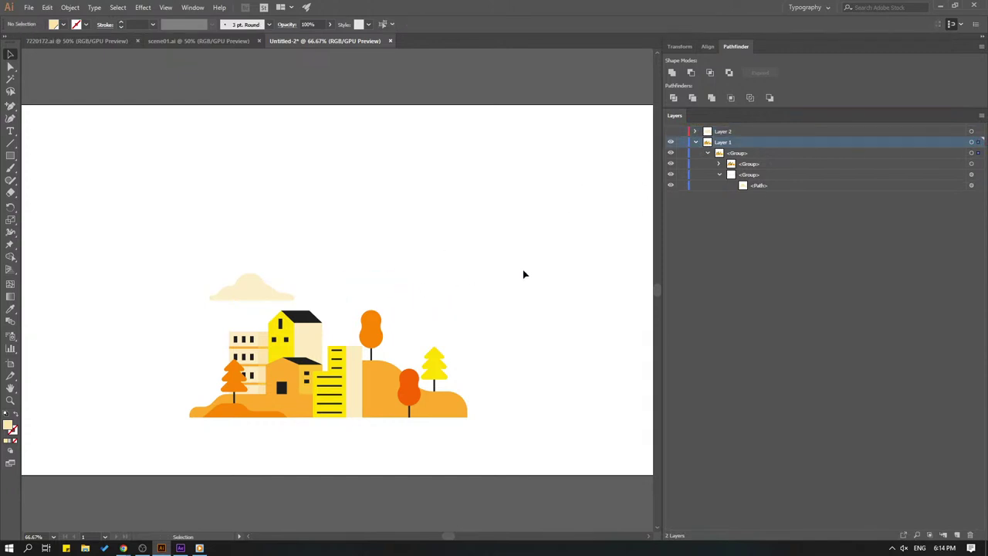
{"action": "left_click", "coordinate": [958, 535]}
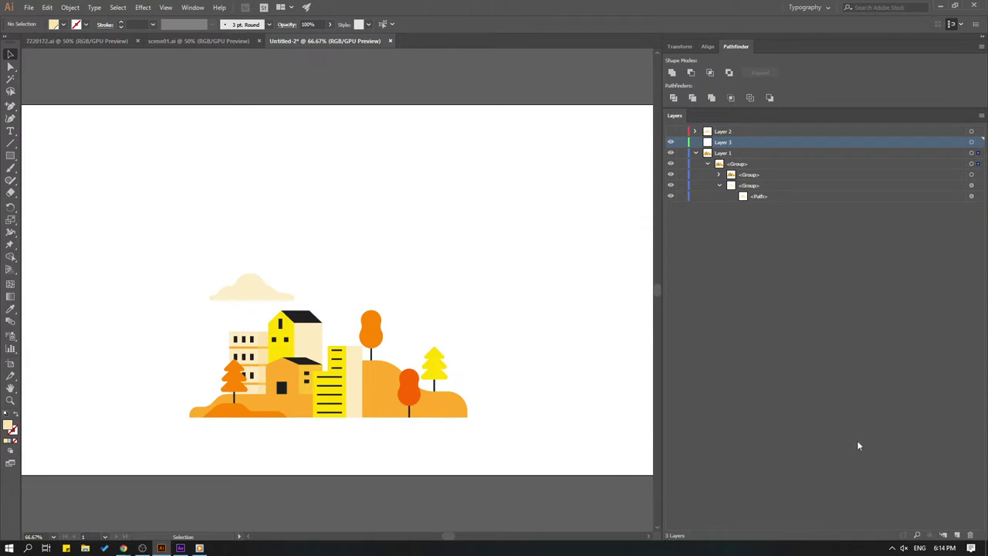
{"action": "left_click", "coordinate": [670, 142]}
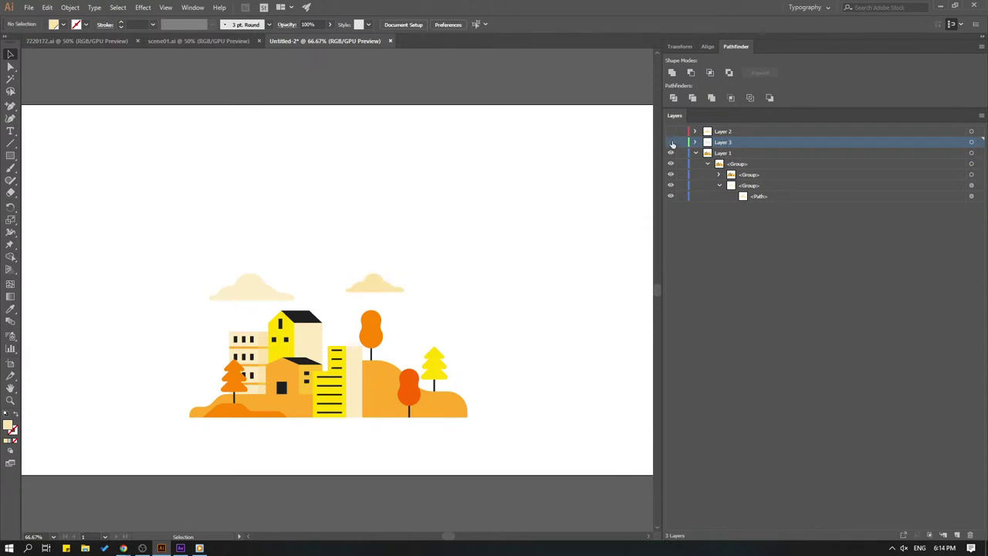
{"action": "left_click", "coordinate": [240, 287]}
{"action": "key", "text": "Delete"}
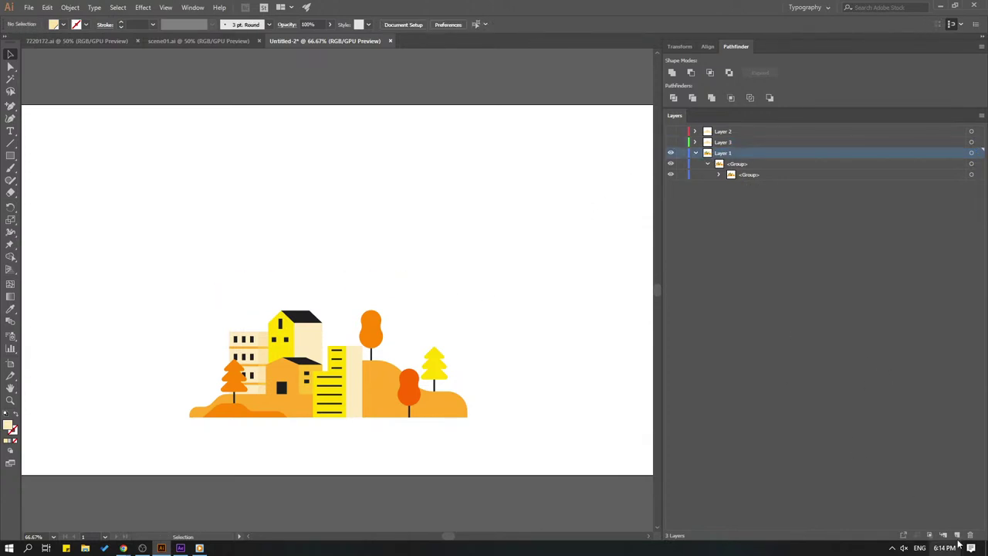
{"action": "left_click", "coordinate": [957, 535]}
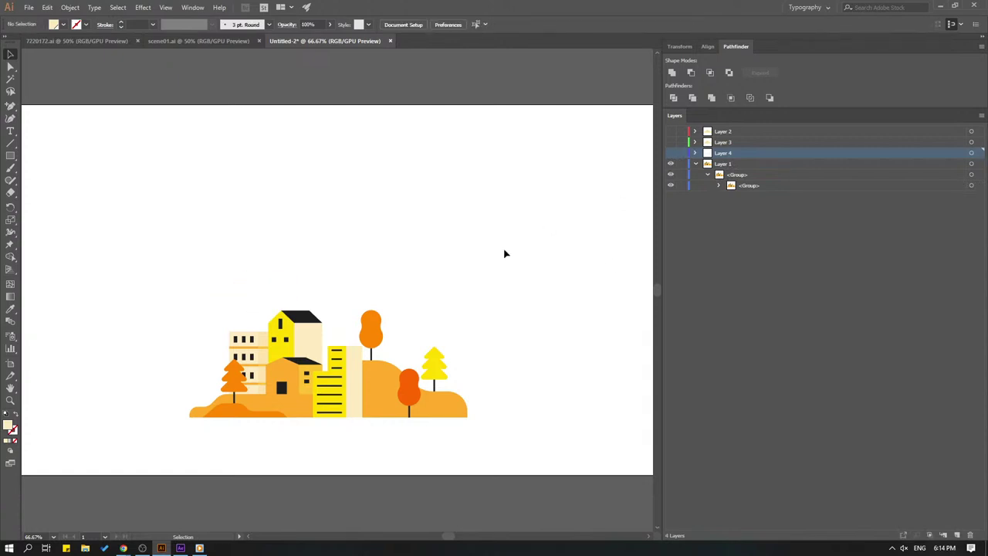
Move the first tree group into a new layer above Layer 1 named tree1
{"action": "left_click", "coordinate": [719, 185]}
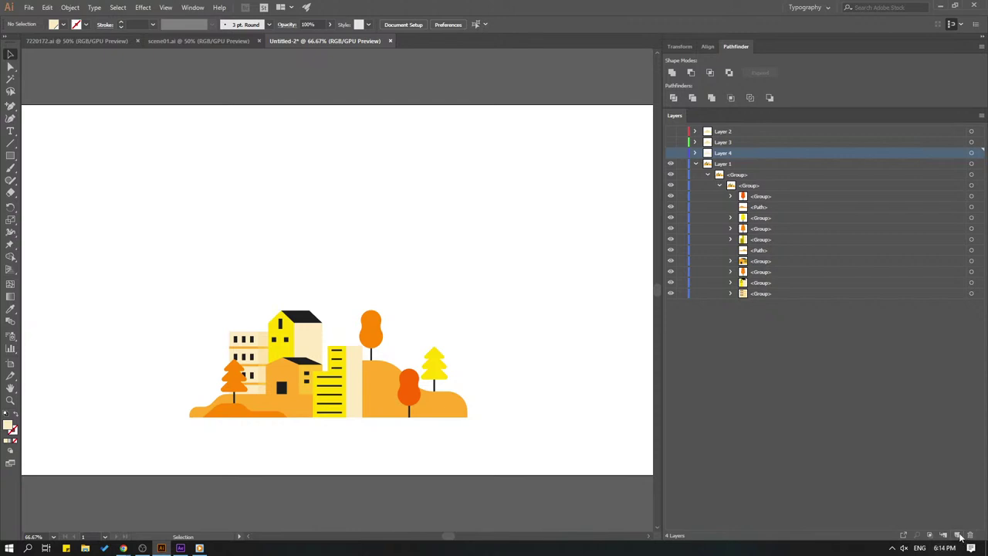
{"action": "left_click", "coordinate": [723, 164]}
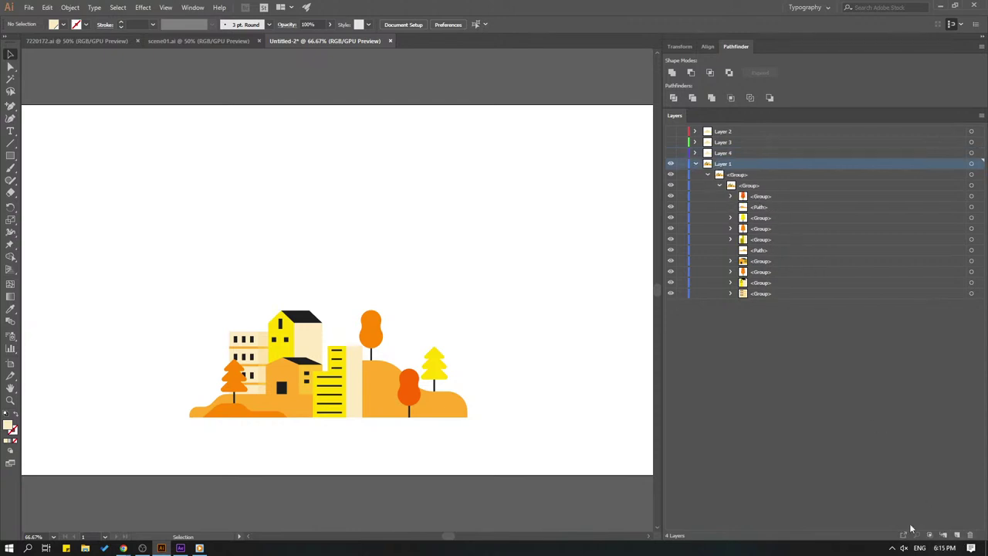
{"action": "left_click", "coordinate": [956, 536]}
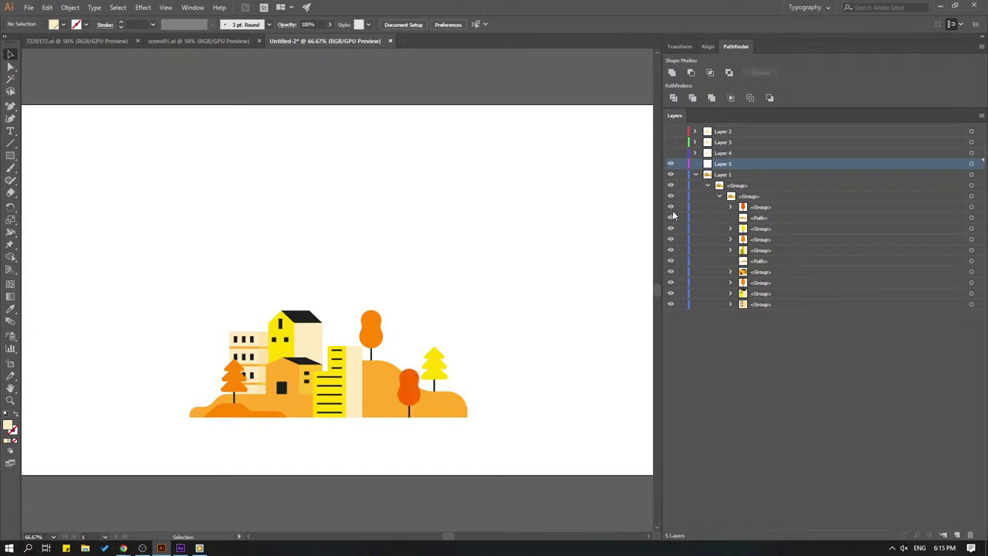
{"action": "left_click_drag", "start_coordinate": [762, 207], "coordinate": [714, 165]}
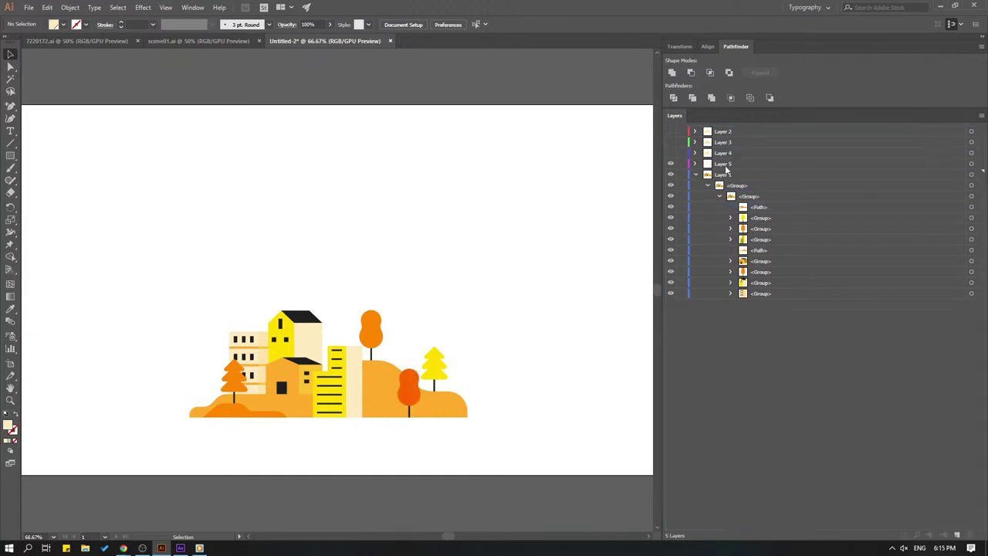
{"action": "double_click", "coordinate": [723, 164]}
{"action": "type", "text": "trees"}
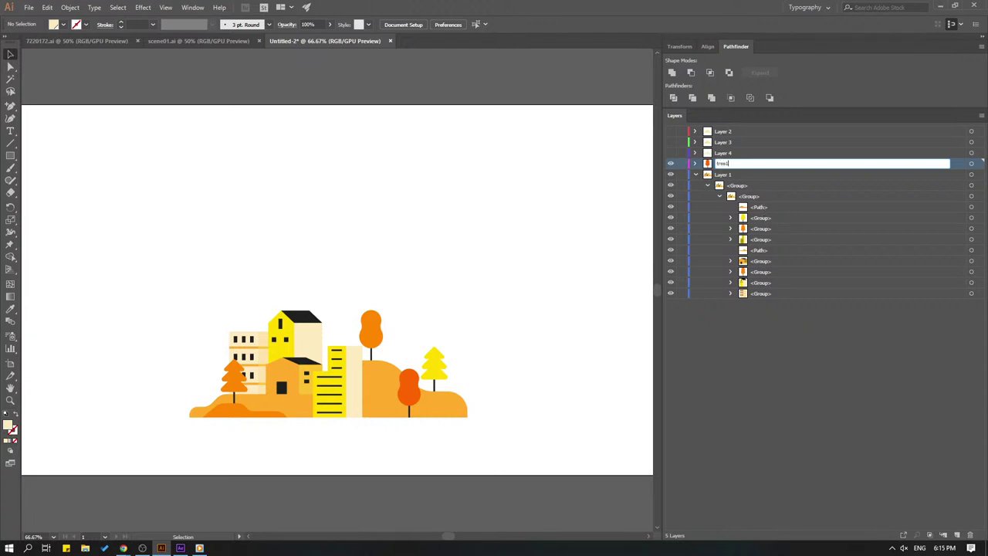
{"action": "key", "text": "Return"}
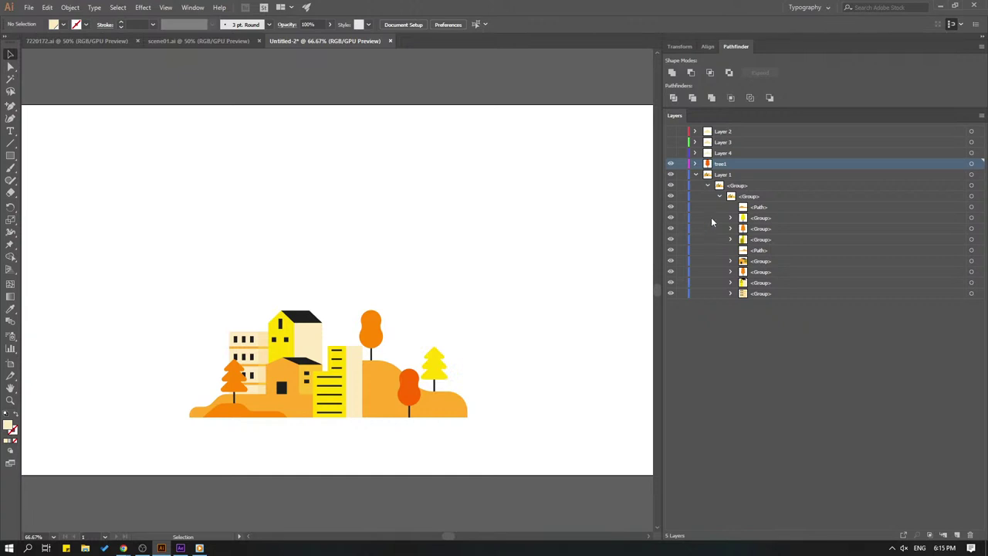
Move the next two tree groups into new layers named tree2 and tree3
{"action": "left_click", "coordinate": [958, 535]}
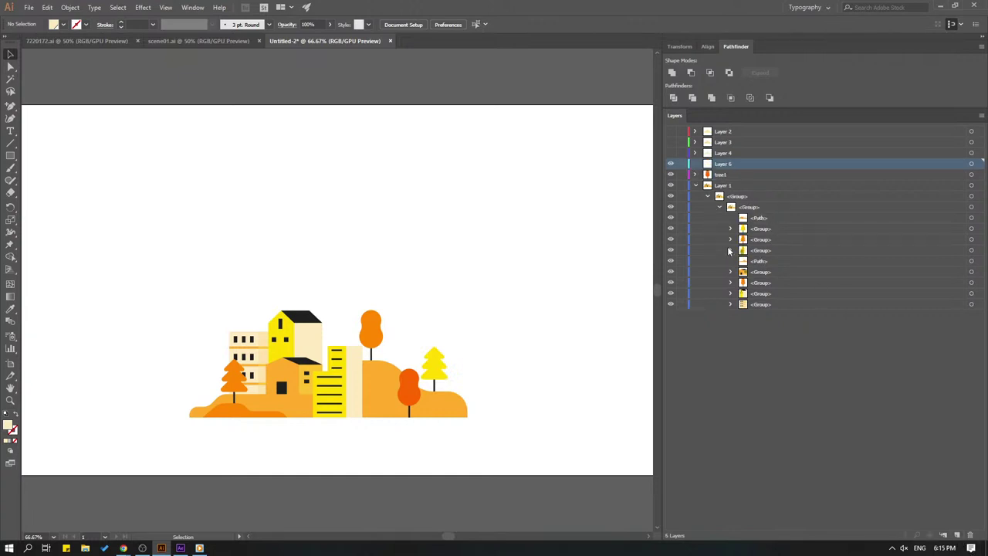
{"action": "left_click_drag", "start_coordinate": [756, 231], "coordinate": [726, 164]}
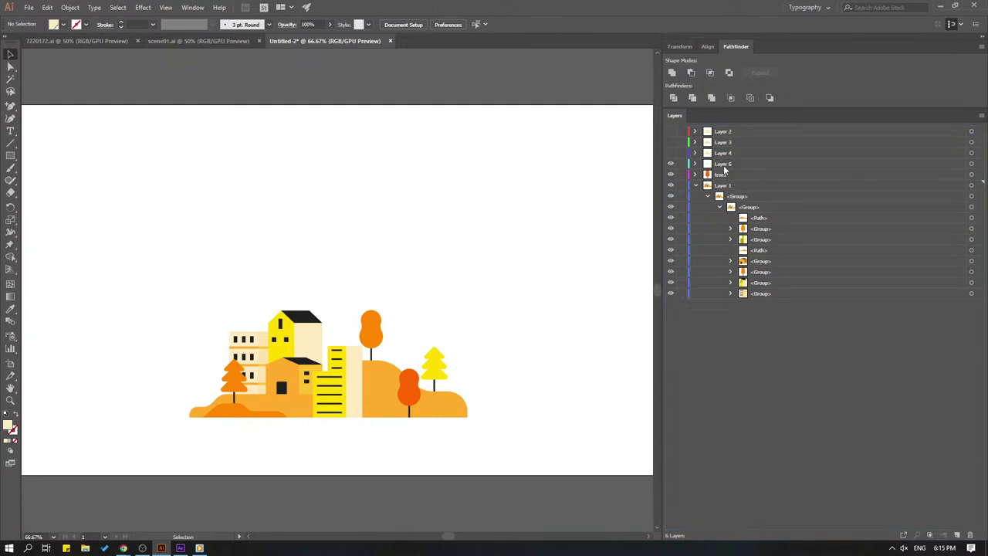
{"action": "double_click", "coordinate": [722, 164]}
{"action": "type", "text": "tr"}
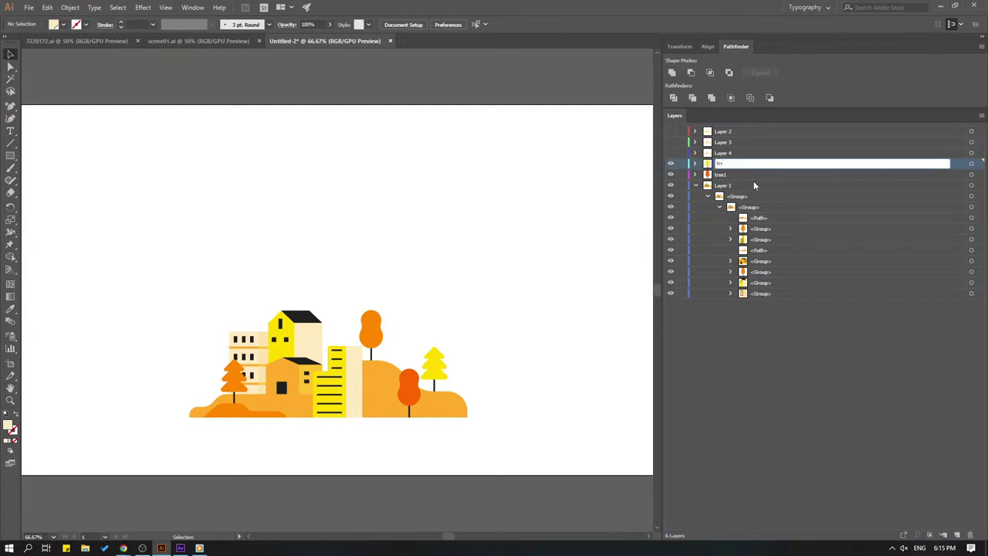
{"action": "type", "text": "ee2"}
{"action": "key", "text": "Return"}
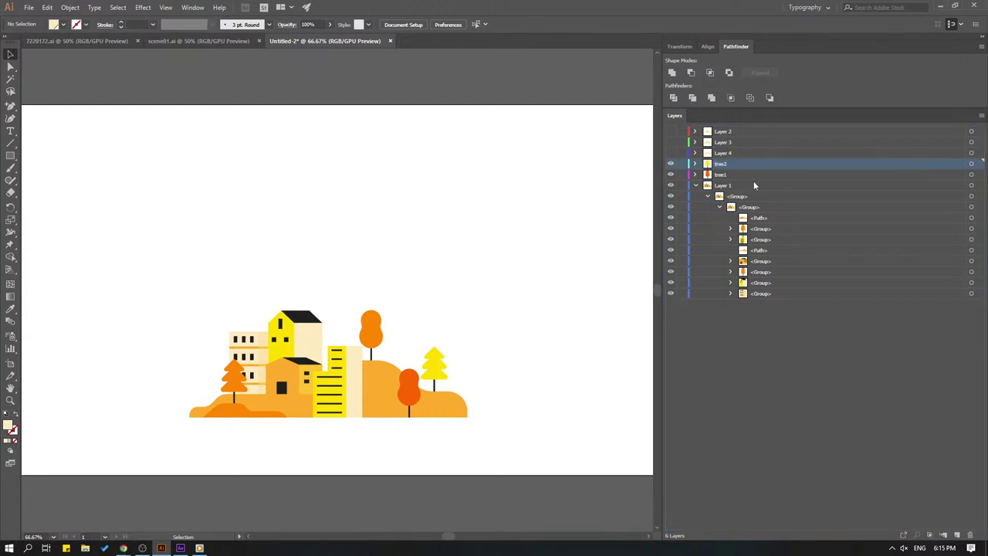
{"action": "left_click", "coordinate": [958, 535]}
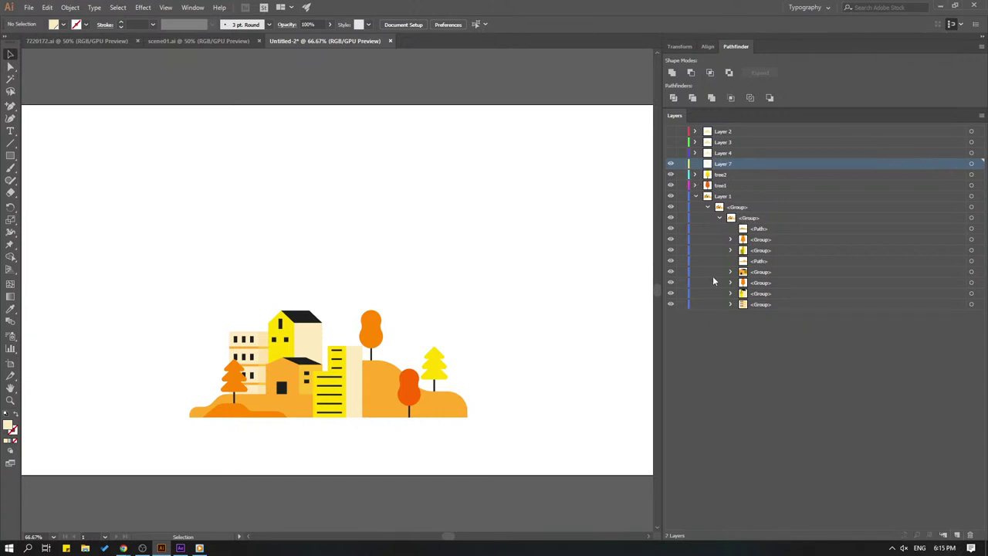
{"action": "left_click_drag", "start_coordinate": [757, 240], "coordinate": [721, 164]}
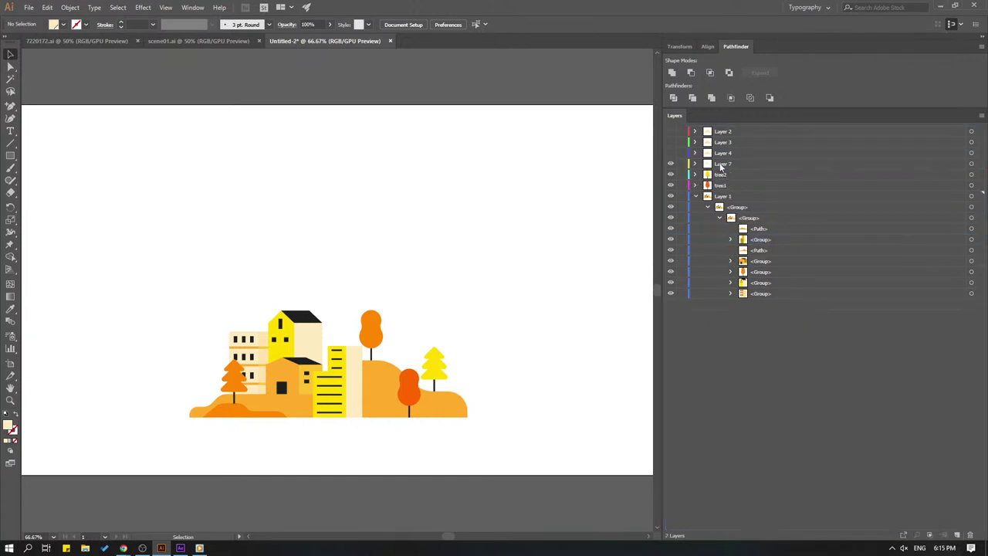
{"action": "double_click", "coordinate": [723, 164]}
{"action": "type", "text": "tree"}
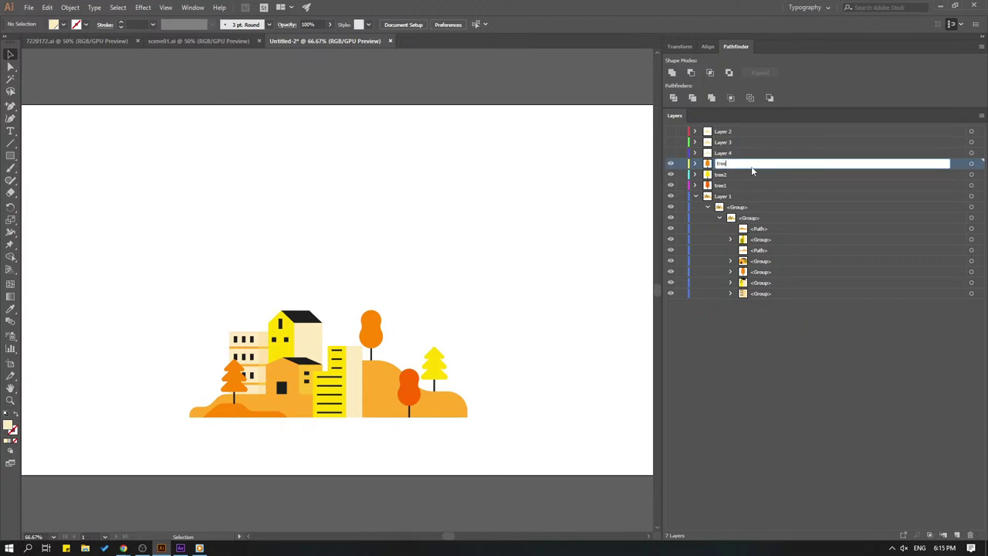
{"action": "type", "text": "3"}
{"action": "key", "text": "Return"}
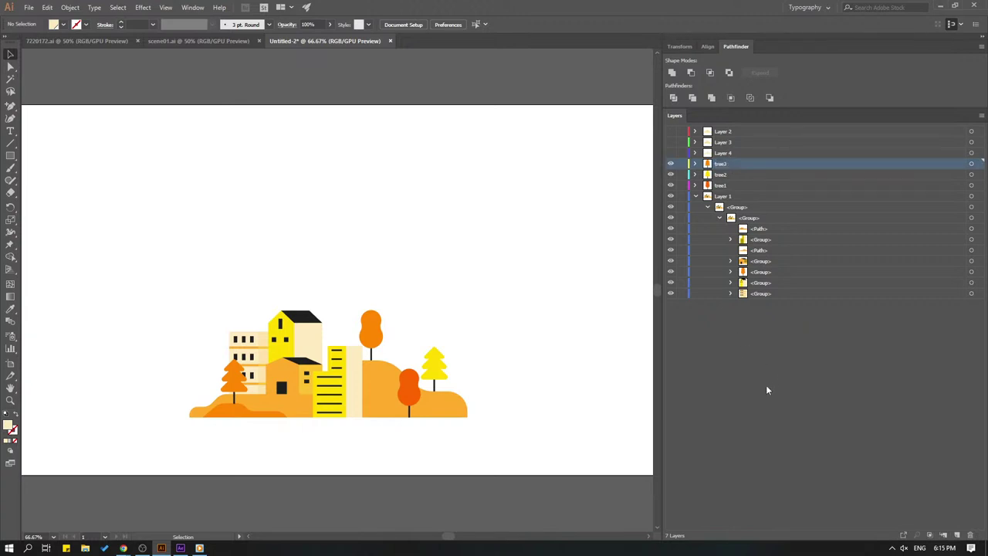
{"action": "left_click", "coordinate": [735, 198]}
{"action": "key", "text": "ctrl+l"}
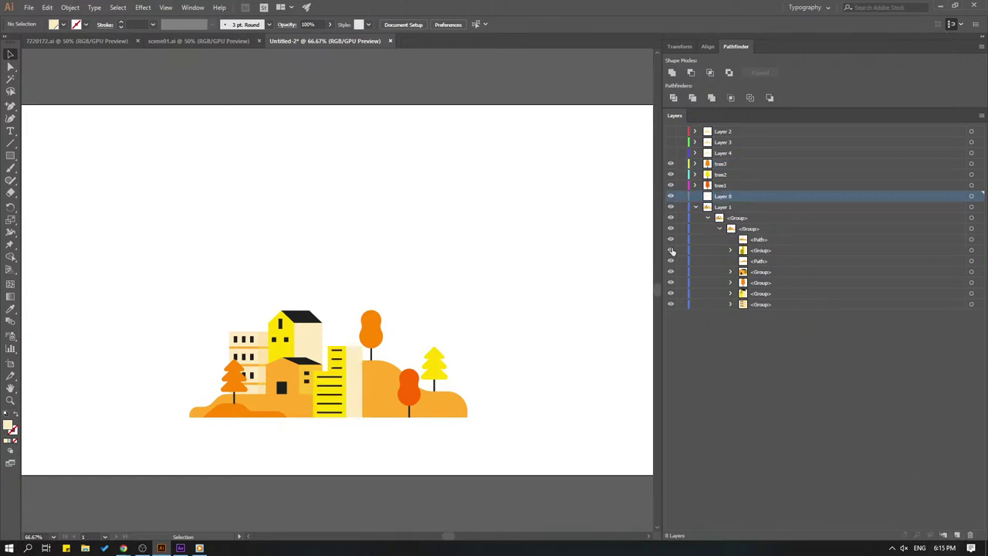
Move two building groups into layers named build_1 and build_2
{"action": "left_click_drag", "start_coordinate": [761, 251], "coordinate": [722, 198]}
{"action": "double_click", "coordinate": [722, 196]}
{"action": "type", "text": "t"}
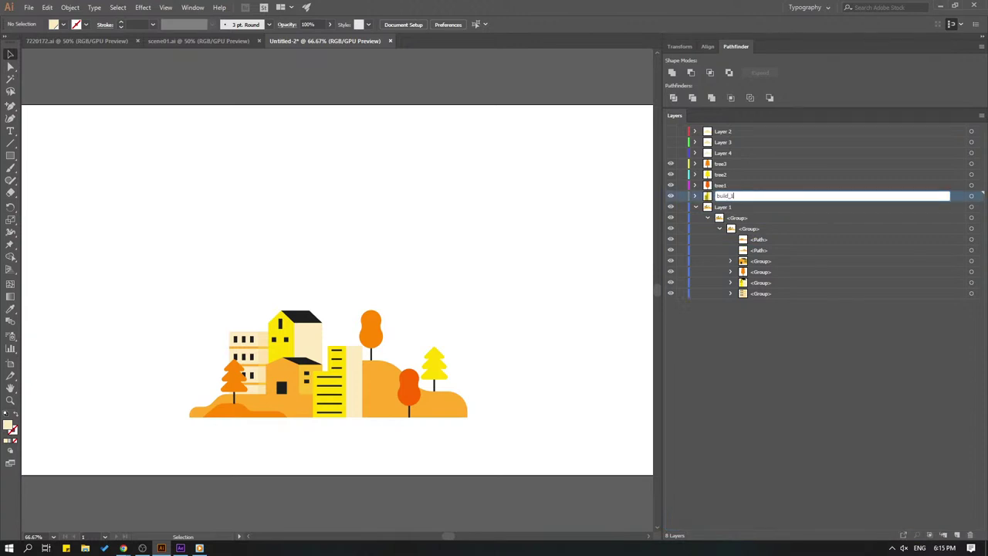
{"action": "key", "text": "Return"}
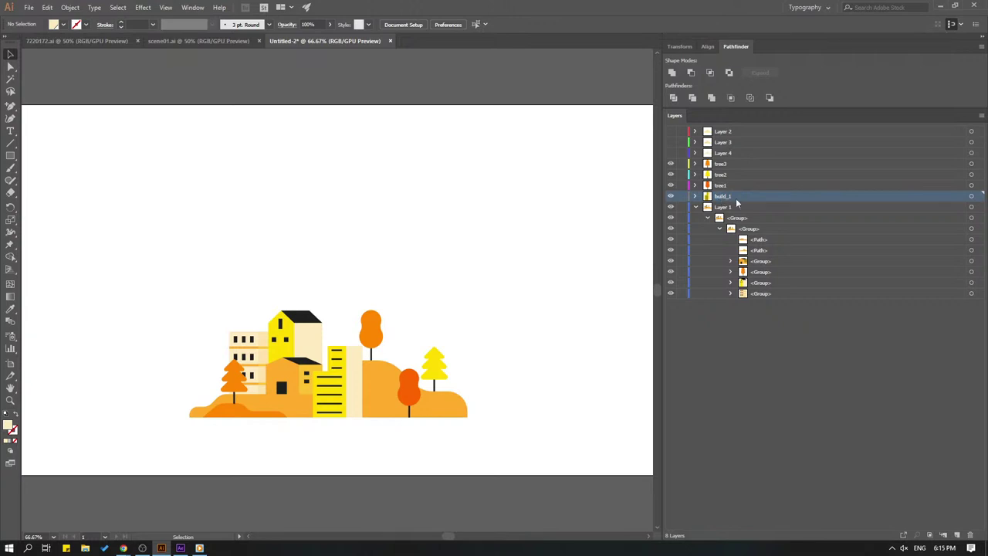
{"action": "key", "text": "ctrl+l"}
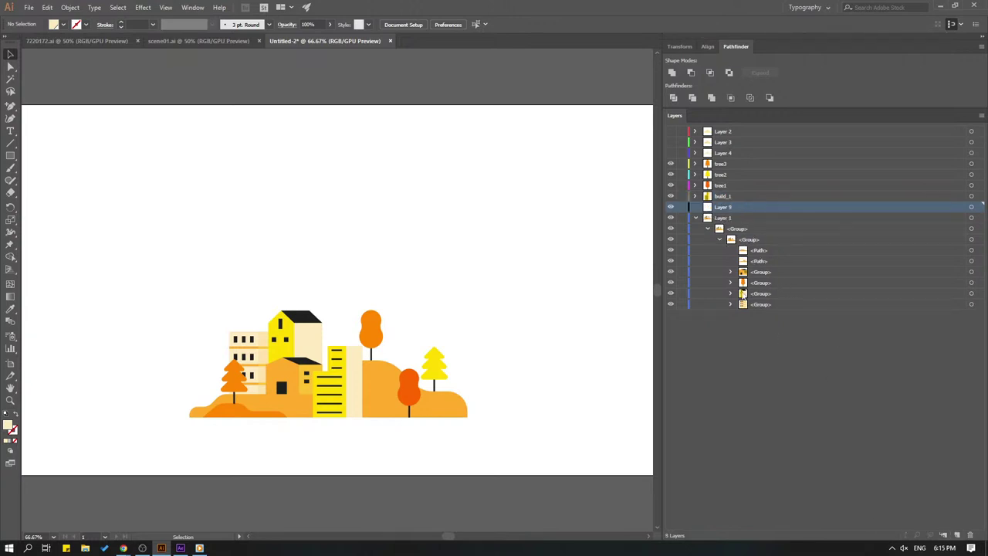
{"action": "left_click_drag", "start_coordinate": [757, 275], "coordinate": [725, 209]}
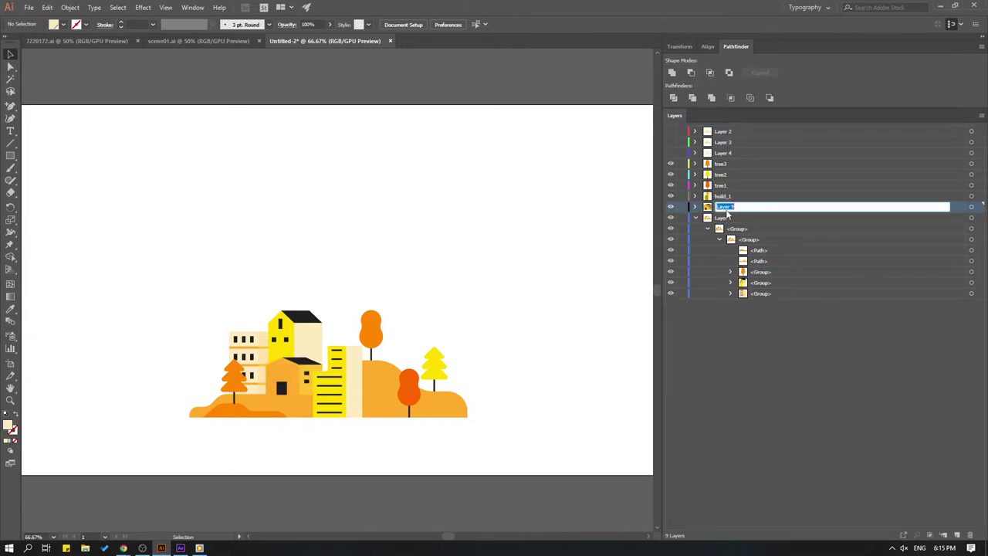
{"action": "double_click", "coordinate": [726, 210]}
{"action": "type", "text": "home_"}
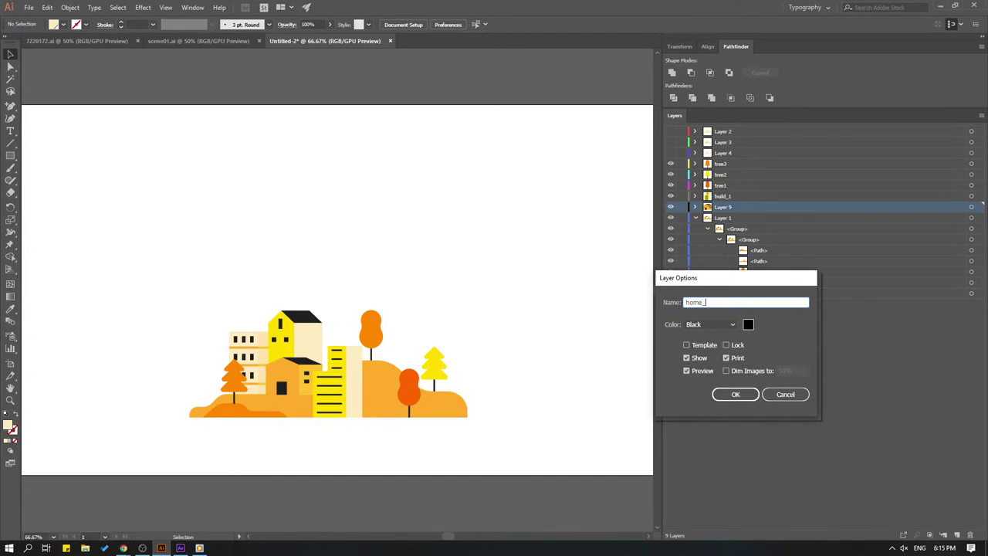
{"action": "type", "text": "1"}
{"action": "key", "text": "Return"}
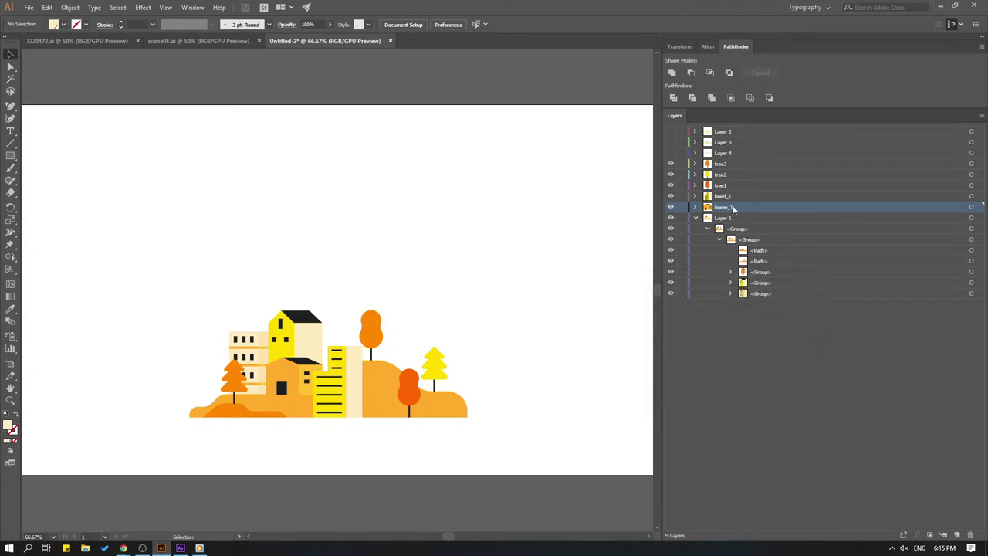
{"action": "double_click", "coordinate": [734, 208]}
{"action": "type", "text": "build"}
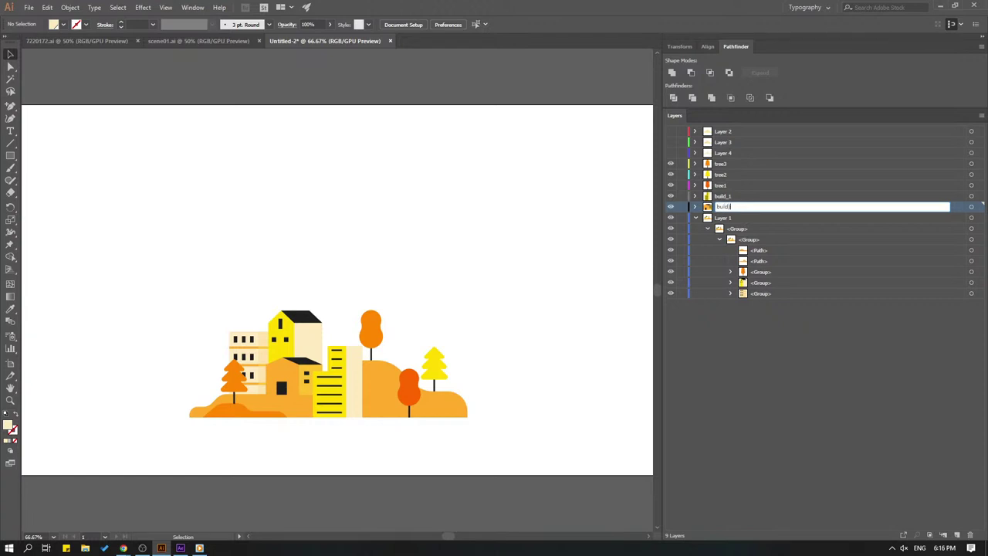
{"action": "type", "text": "_2"}
{"action": "key", "text": "Return"}
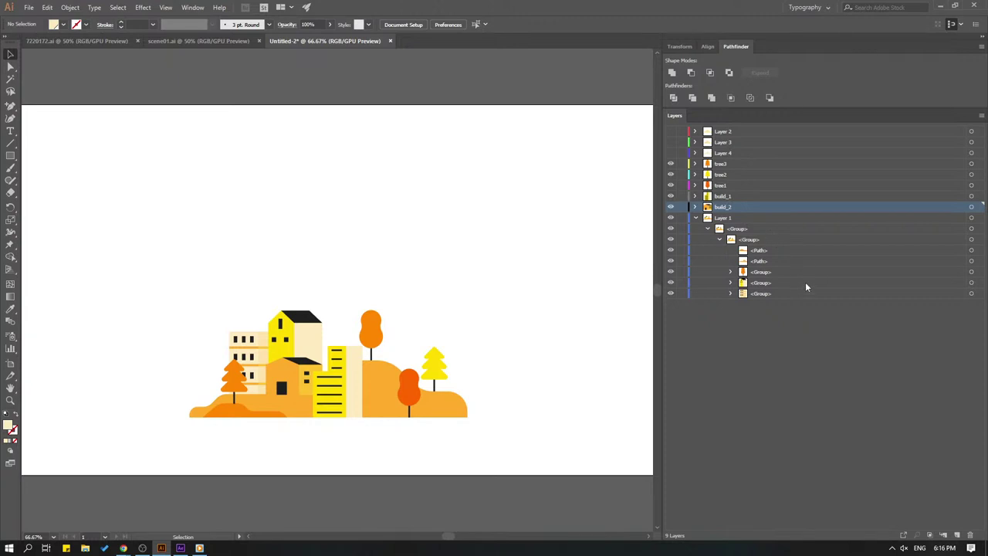
Move two more building groups, including the yellow building, into layers build_3 and build_4
{"action": "left_click", "coordinate": [958, 535]}
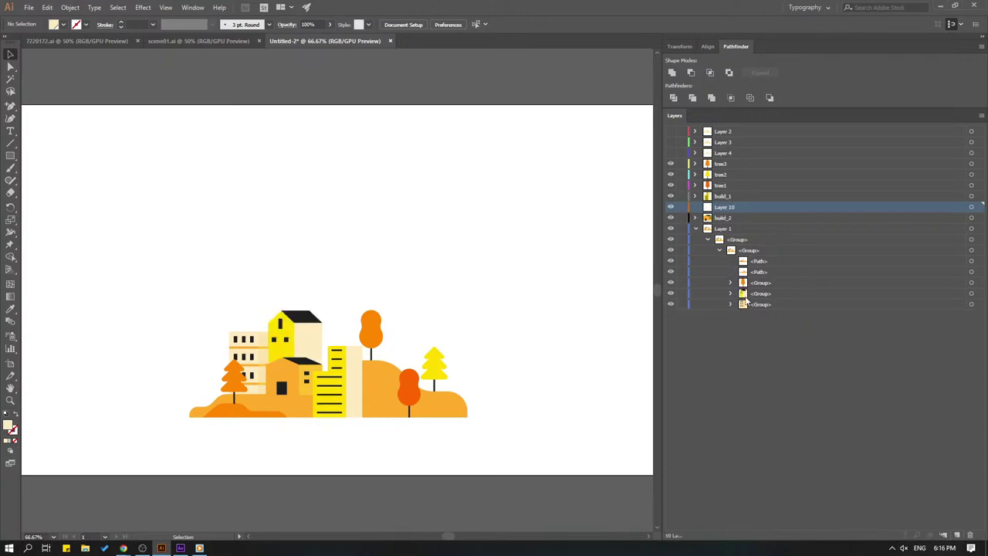
{"action": "left_click_drag", "start_coordinate": [755, 294], "coordinate": [711, 206]}
{"action": "double_click", "coordinate": [709, 207]}
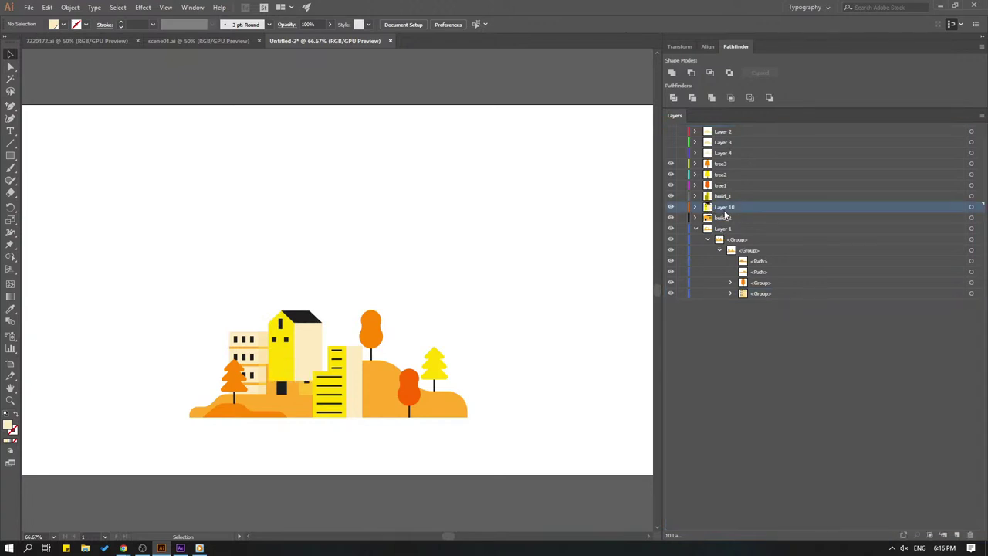
{"action": "type", "text": "build_3"}
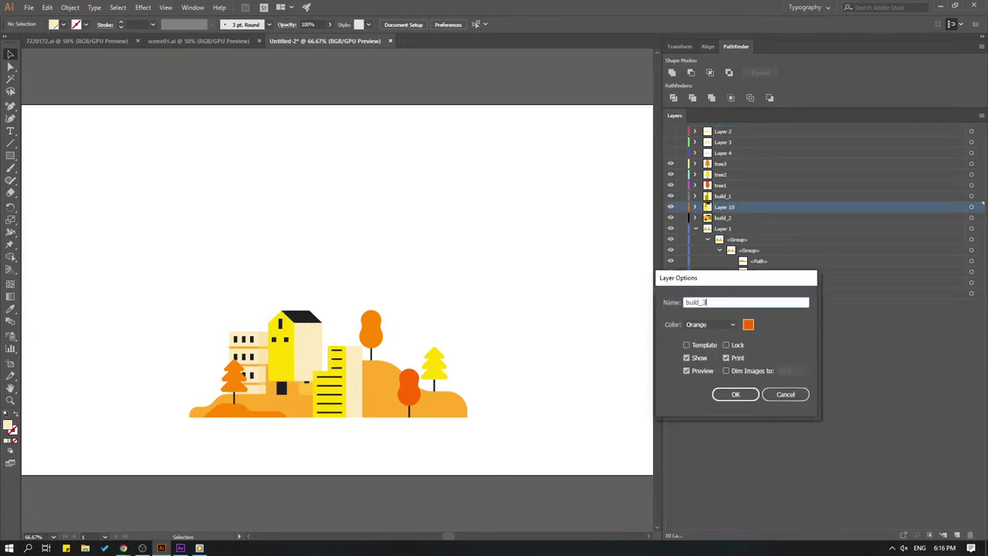
{"action": "key", "text": "Return"}
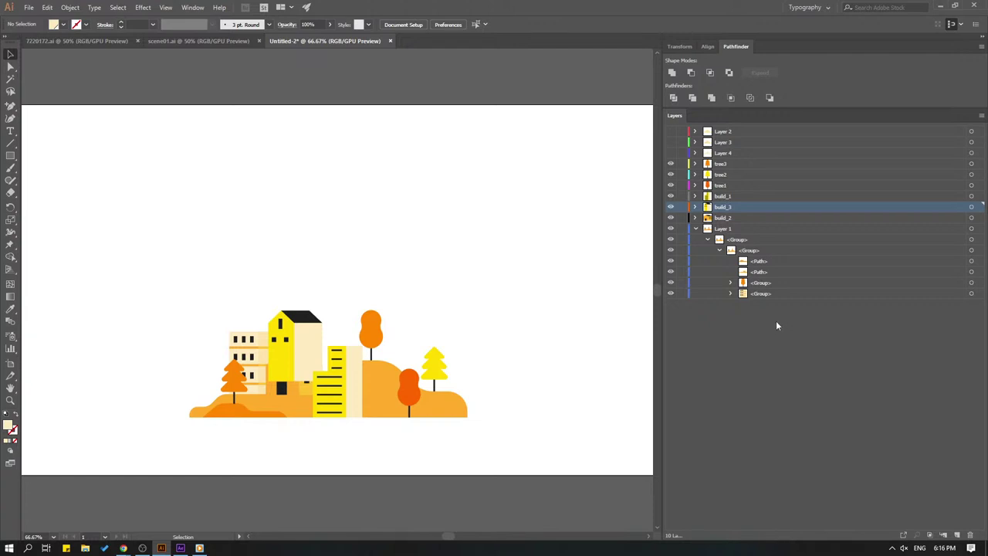
{"action": "left_click", "coordinate": [722, 229]}
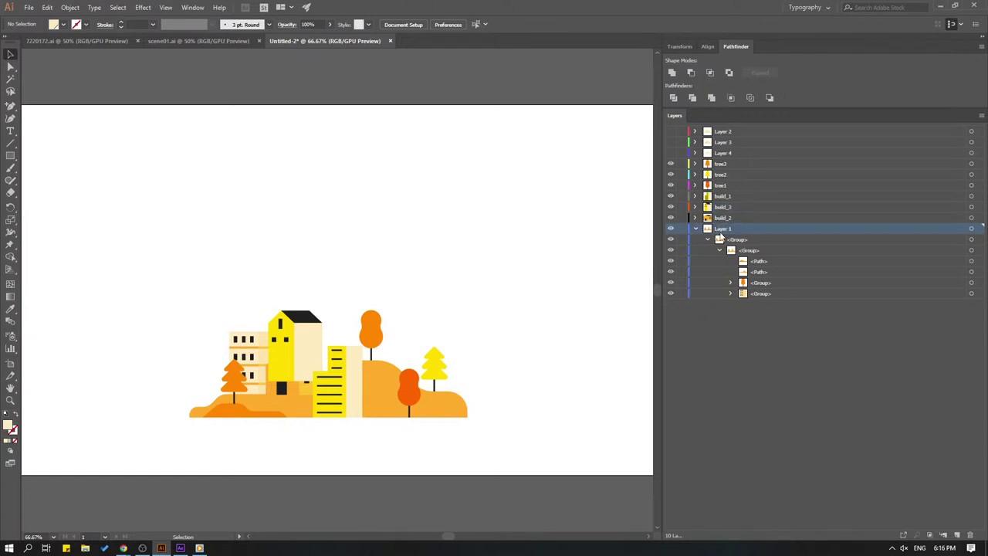
{"action": "left_click", "coordinate": [958, 536]}
{"action": "left_click_drag", "start_coordinate": [761, 304], "coordinate": [728, 230]}
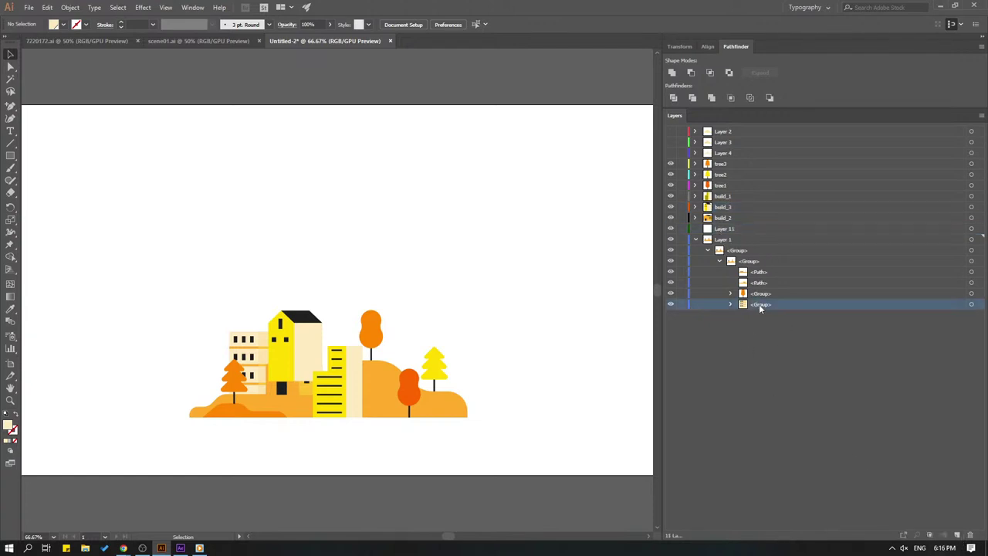
{"action": "double_click", "coordinate": [726, 230]}
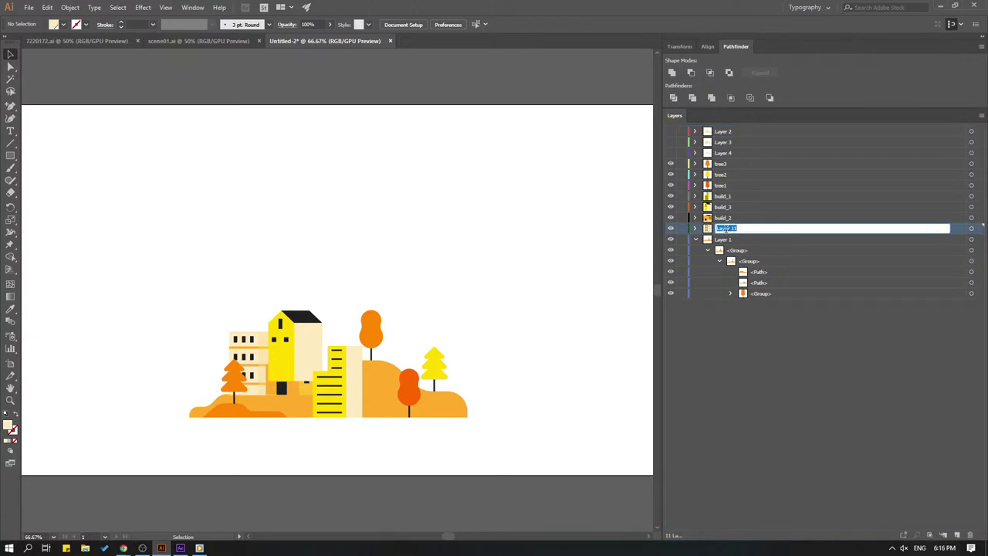
{"action": "type", "text": "build_4"}
{"action": "key", "text": "Return"}
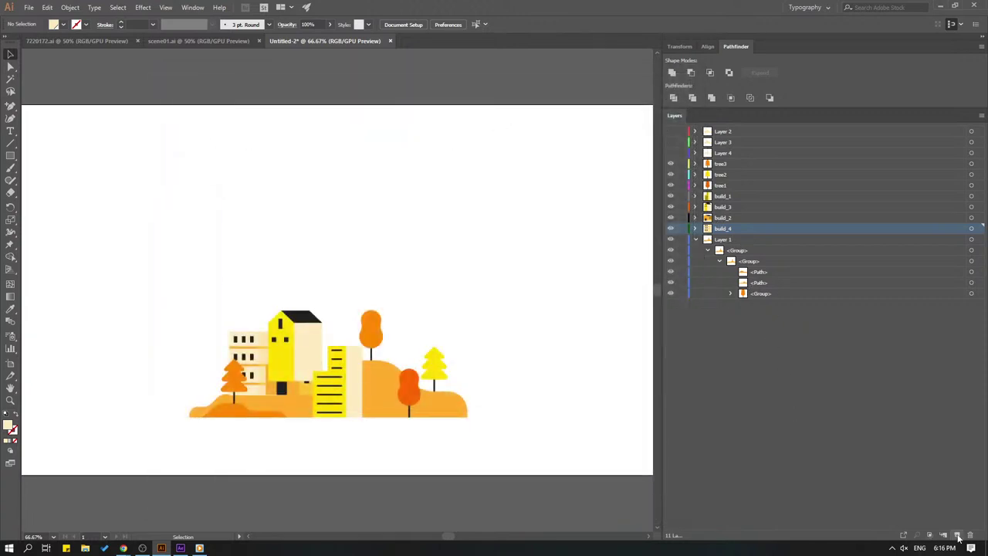
{"action": "left_click", "coordinate": [729, 241]}
Move the remaining tree group into a new layer named tree4
{"action": "left_click", "coordinate": [958, 535]}
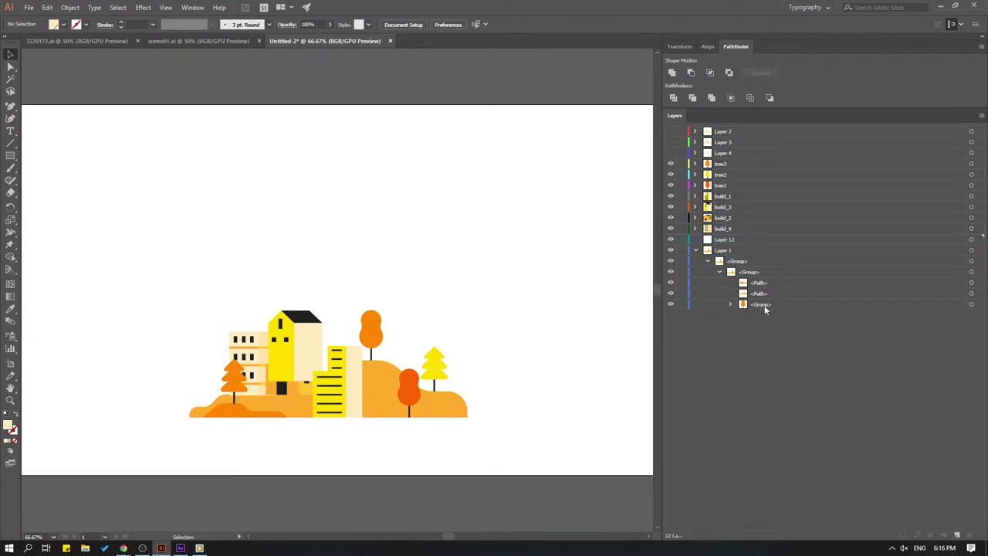
{"action": "left_click_drag", "start_coordinate": [758, 304], "coordinate": [724, 242]}
{"action": "double_click", "coordinate": [725, 241]}
{"action": "type", "text": "tree4"}
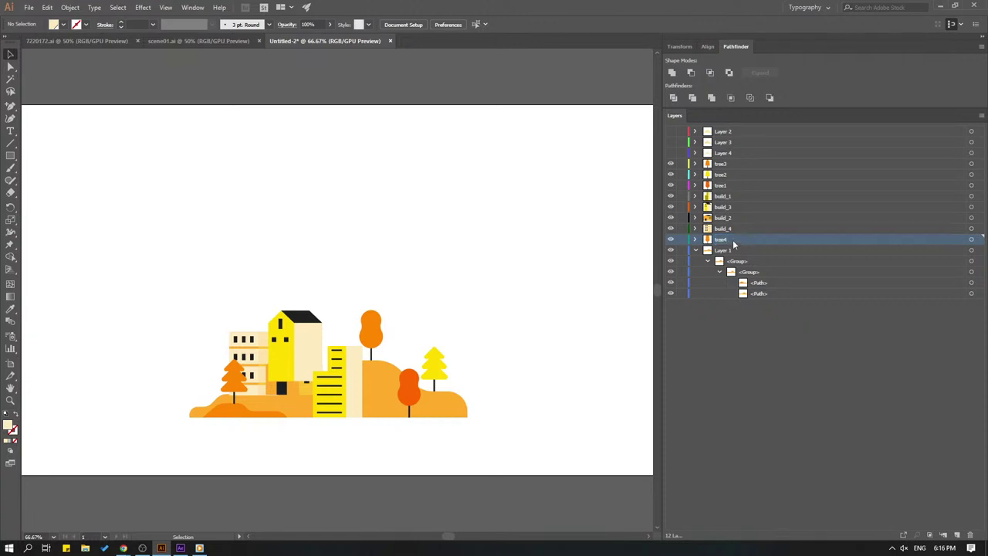
{"action": "key", "text": "Return"}
{"action": "key", "text": "ctrl+s"}
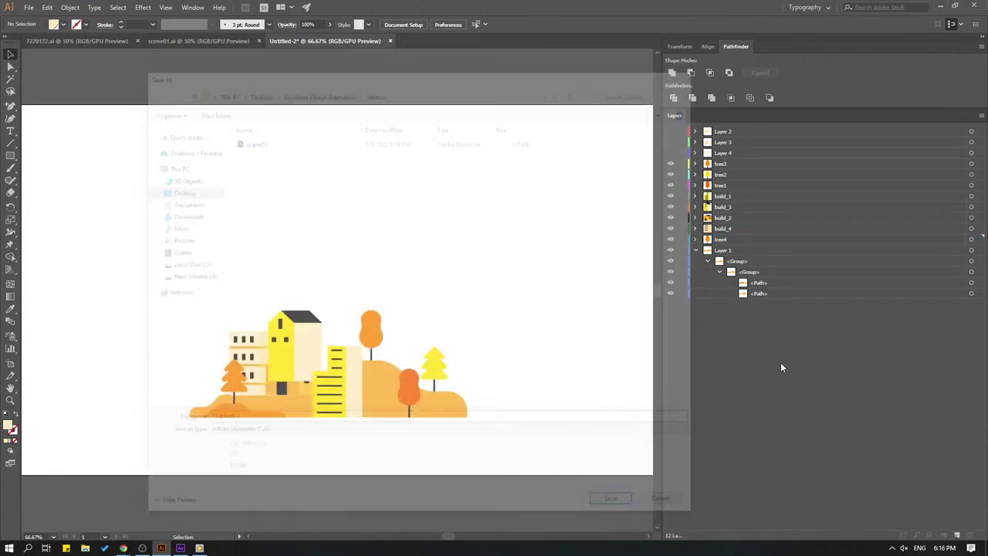
{"action": "key", "text": "Escape"}
Rename the hills layer to mountain and make the three cloud layers visible
{"action": "left_click", "coordinate": [670, 251]}
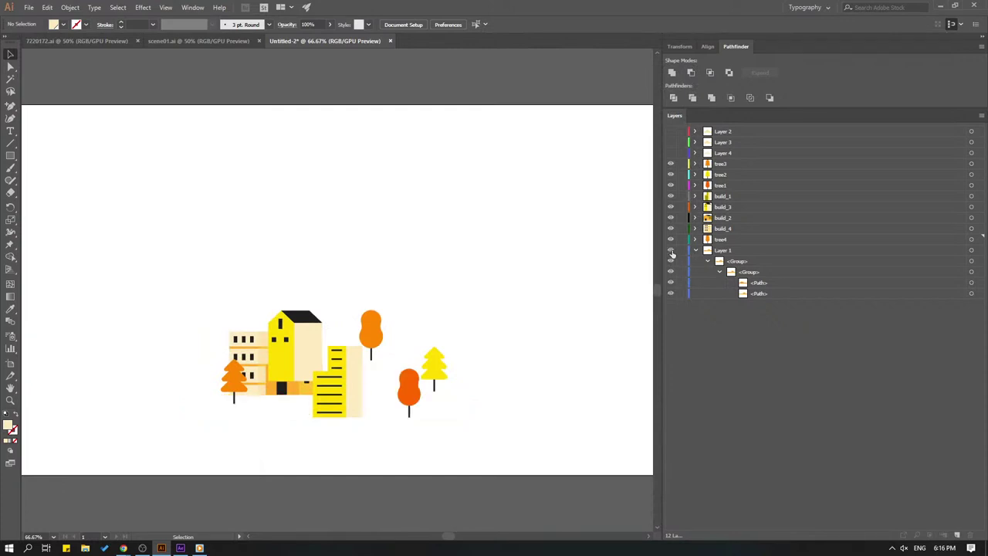
{"action": "left_click", "coordinate": [670, 251]}
{"action": "left_click", "coordinate": [694, 250]}
{"action": "left_click", "coordinate": [723, 250]}
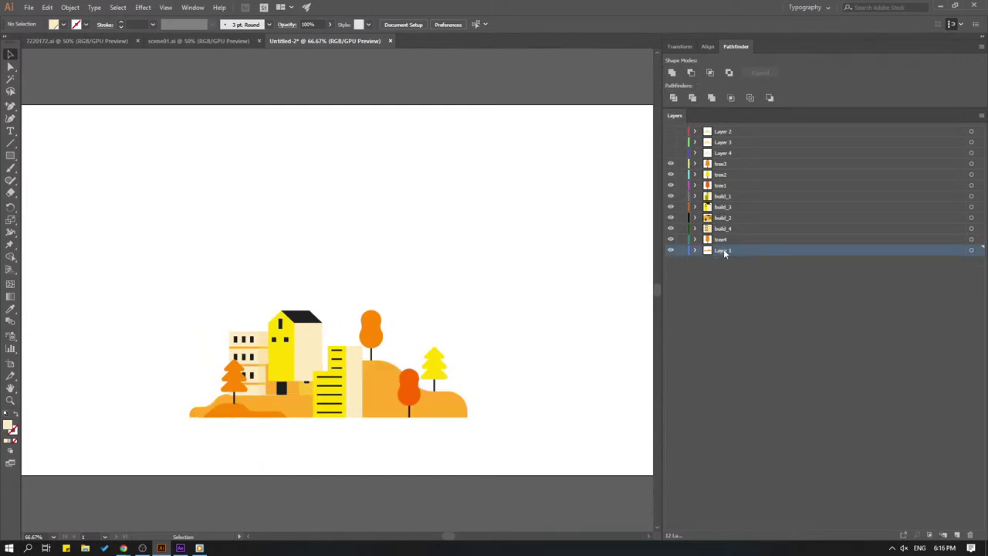
{"action": "double_click", "coordinate": [724, 251]}
{"action": "type", "text": "mounta"}
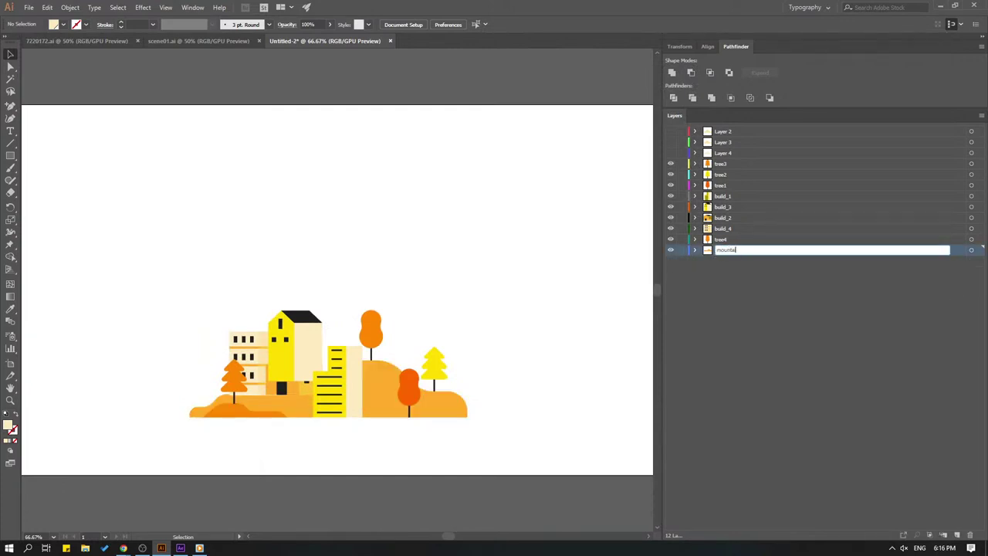
{"action": "type", "text": "in"}
{"action": "key", "text": "Return"}
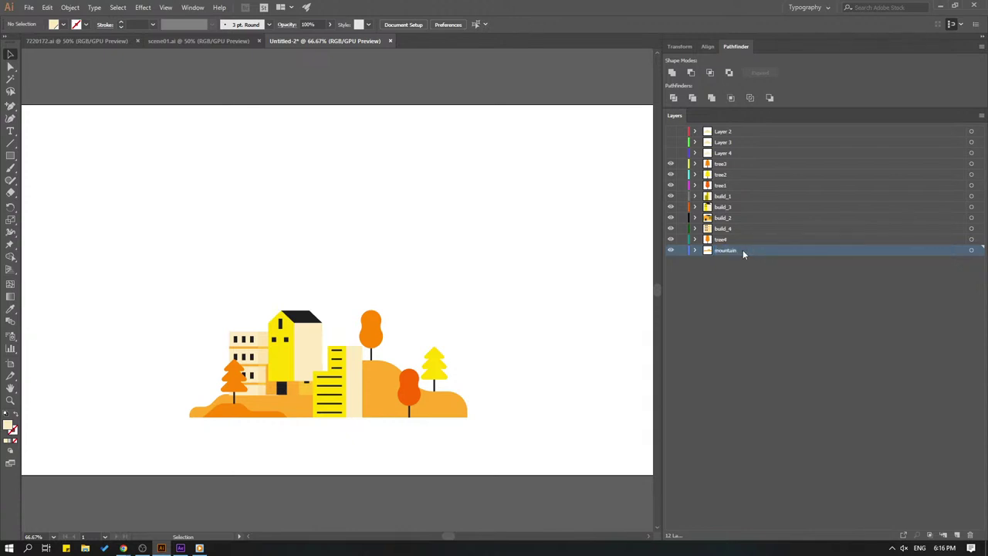
{"action": "left_click_drag", "start_coordinate": [670, 132], "coordinate": [671, 153]}
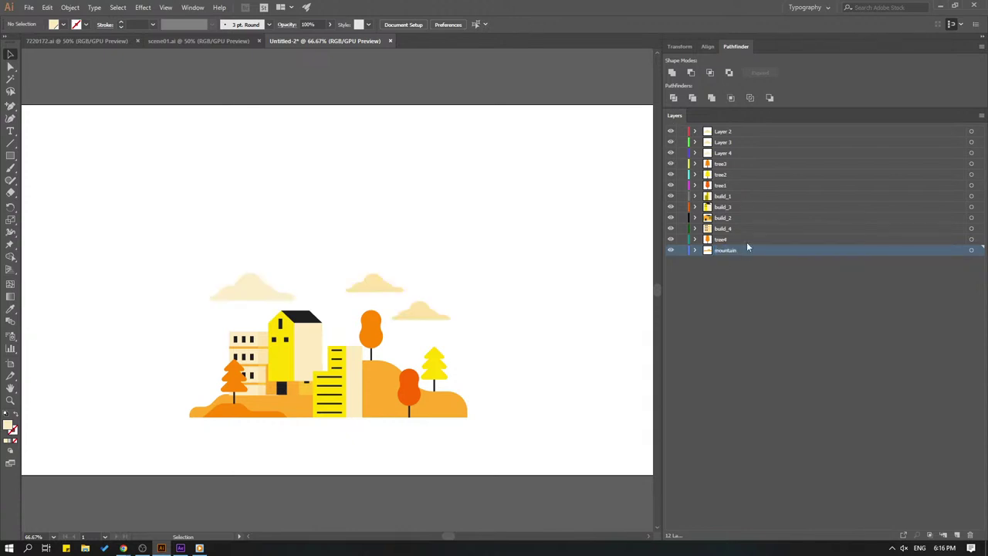
Identify the build_4 building and check the Yellow Day poster's building stacking order
{"action": "left_click", "coordinate": [729, 322]}
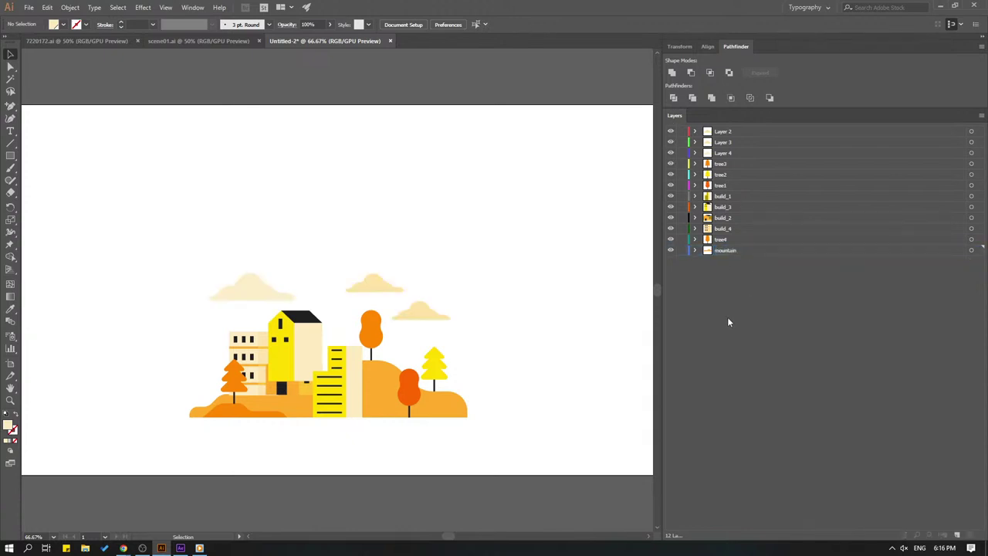
{"action": "left_click", "coordinate": [670, 228]}
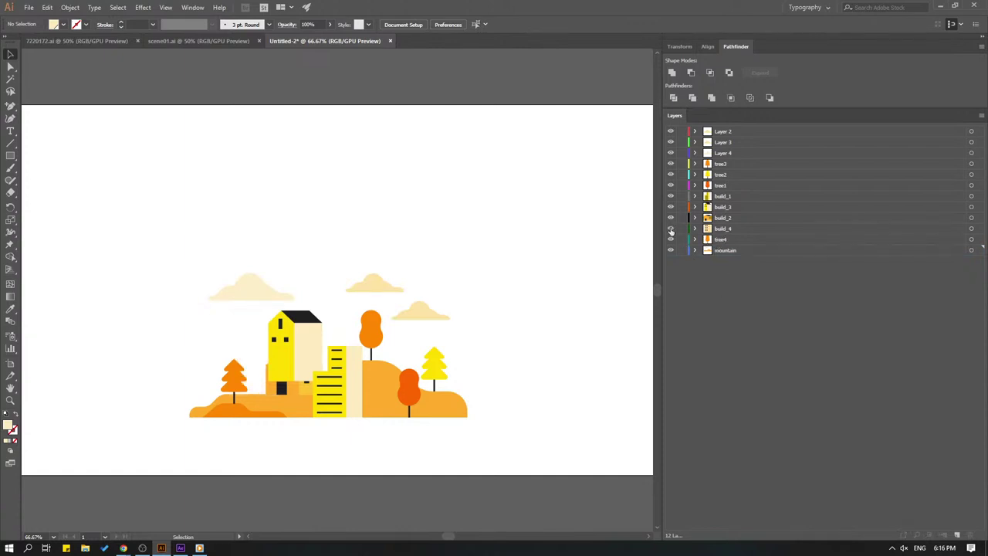
{"action": "left_click", "coordinate": [670, 229]}
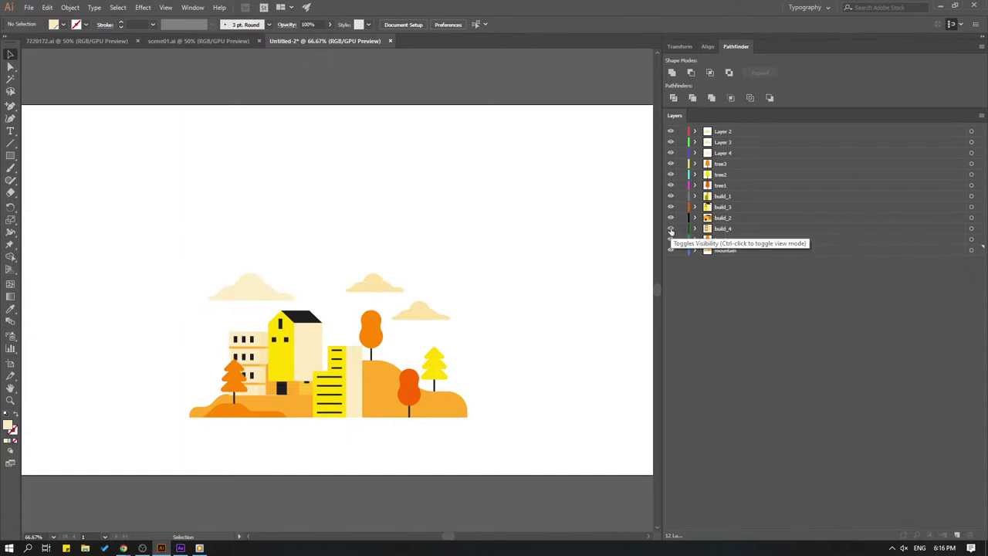
{"action": "left_click", "coordinate": [124, 41]}
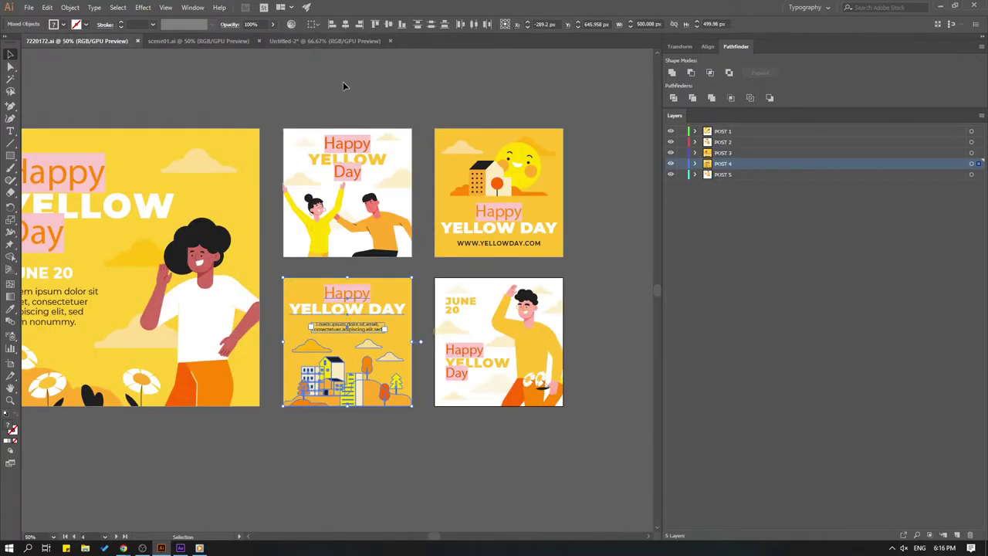
{"action": "key", "text": "ctrl+plus"}
{"action": "key", "text": "ctrl+plus"}
{"action": "key", "text": "ctrl+plus"}
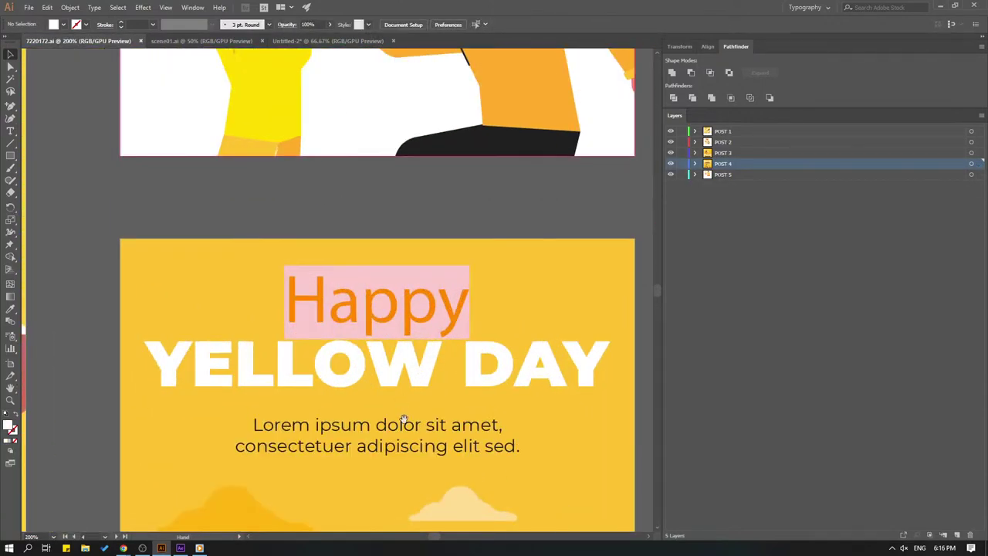
{"action": "left_click_drag", "start_coordinate": [404, 415], "coordinate": [347, 124]}
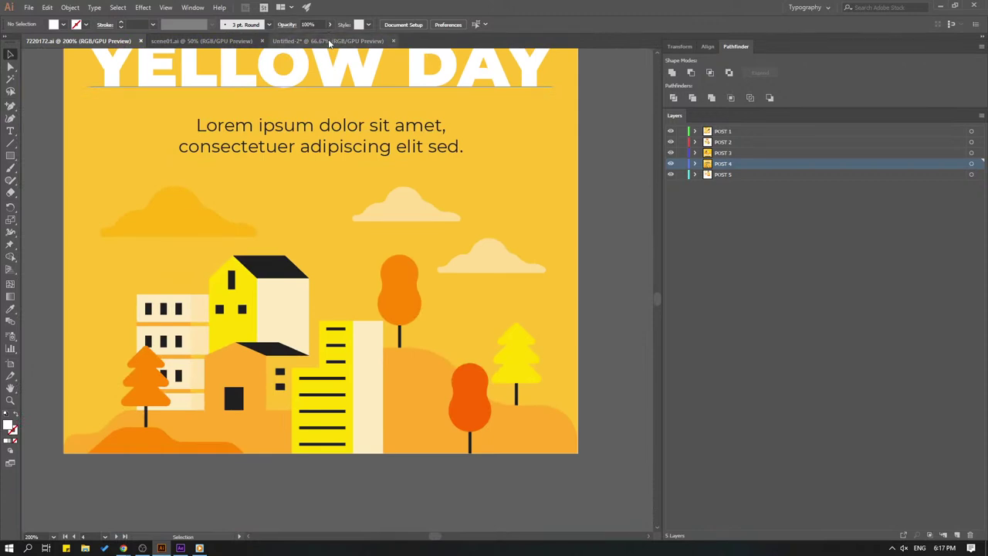
{"action": "left_click", "coordinate": [329, 41]}
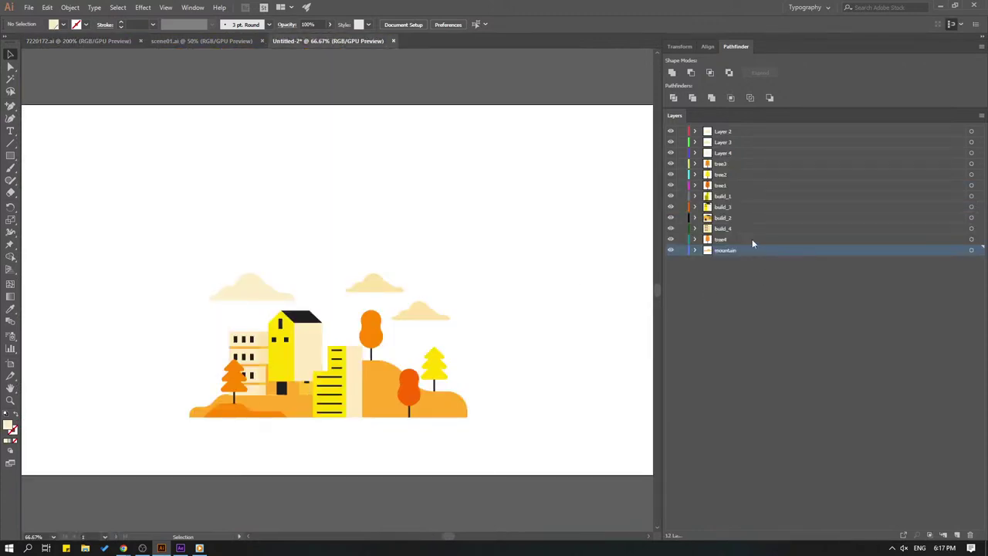
Reorder build_1 and build_2 so the layer stack runs build_1 through build_4
{"action": "left_click_drag", "start_coordinate": [718, 223], "coordinate": [728, 196]}
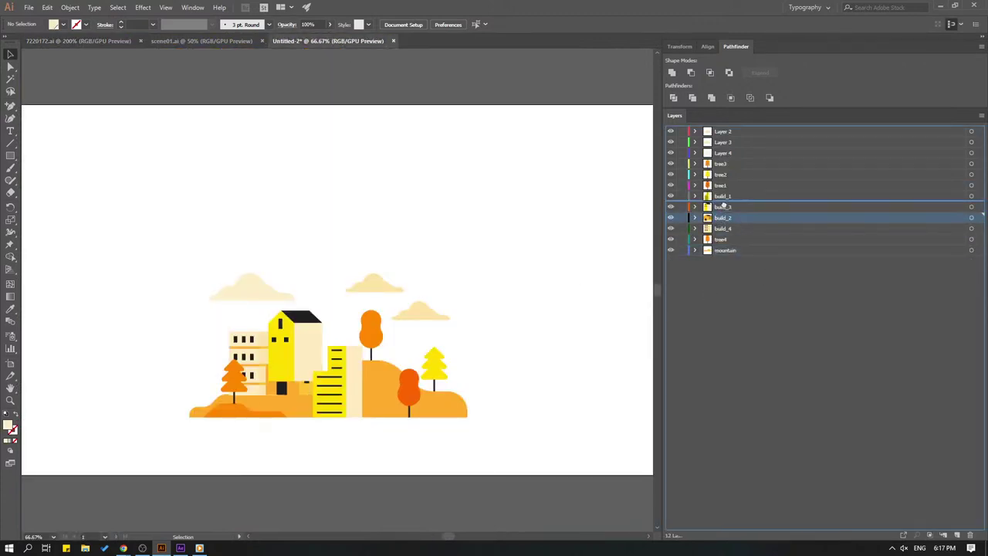
{"action": "left_click_drag", "start_coordinate": [727, 196], "coordinate": [729, 196]}
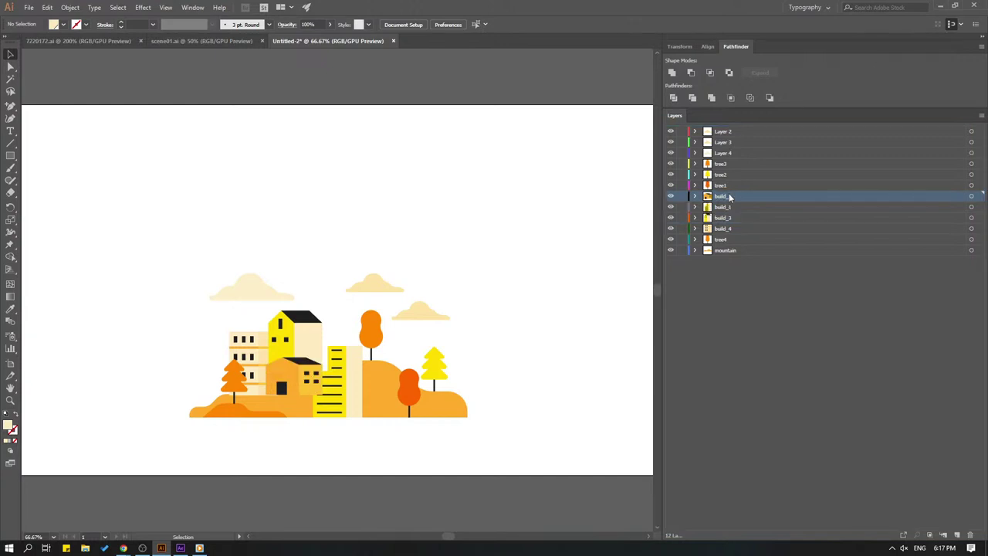
{"action": "left_click", "coordinate": [198, 41]}
{"action": "left_click", "coordinate": [95, 42]}
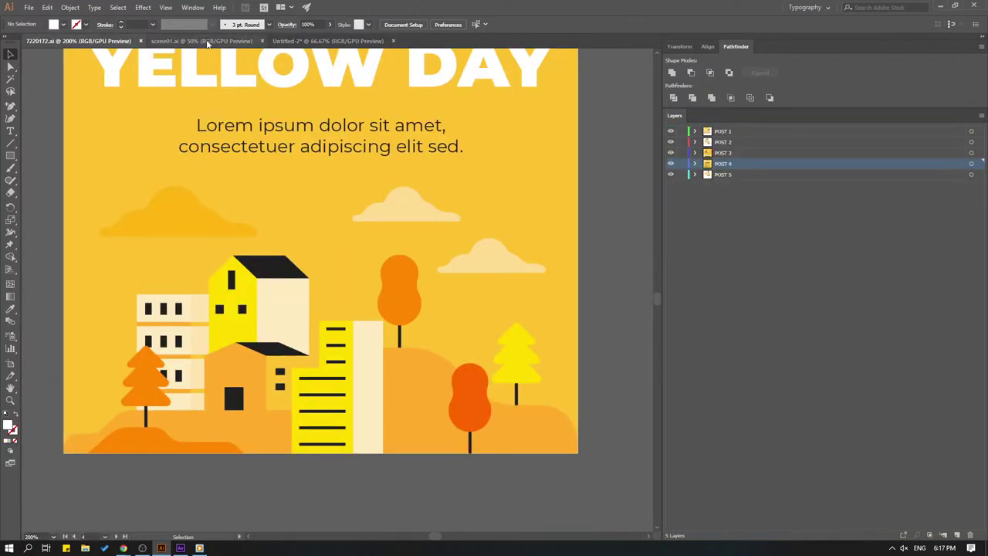
{"action": "left_click", "coordinate": [294, 42]}
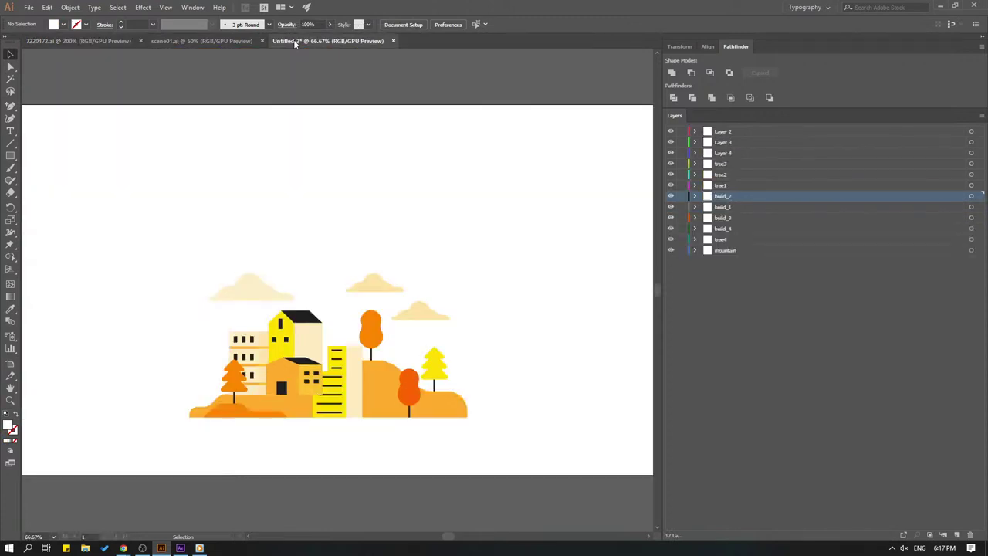
{"action": "left_click", "coordinate": [94, 42]}
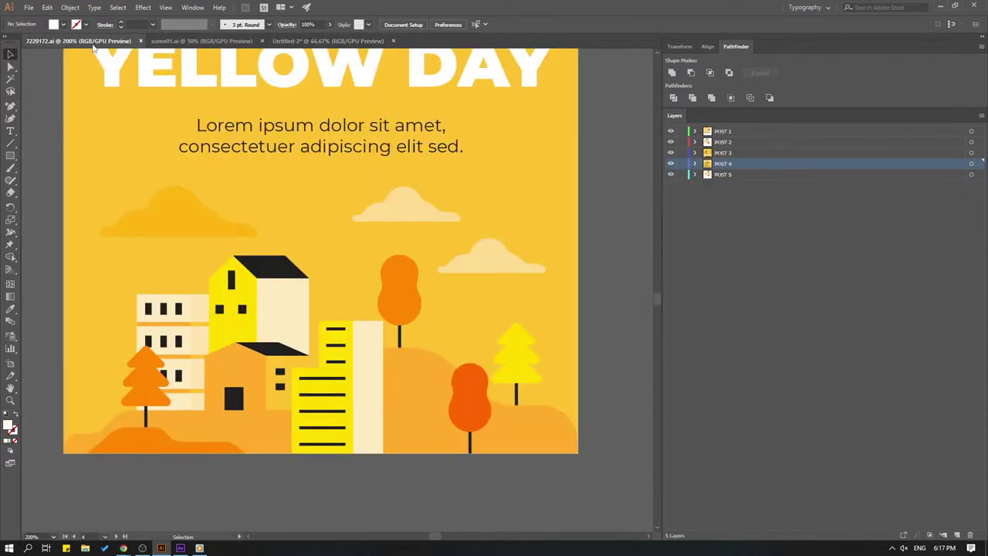
{"action": "left_click", "coordinate": [348, 41]}
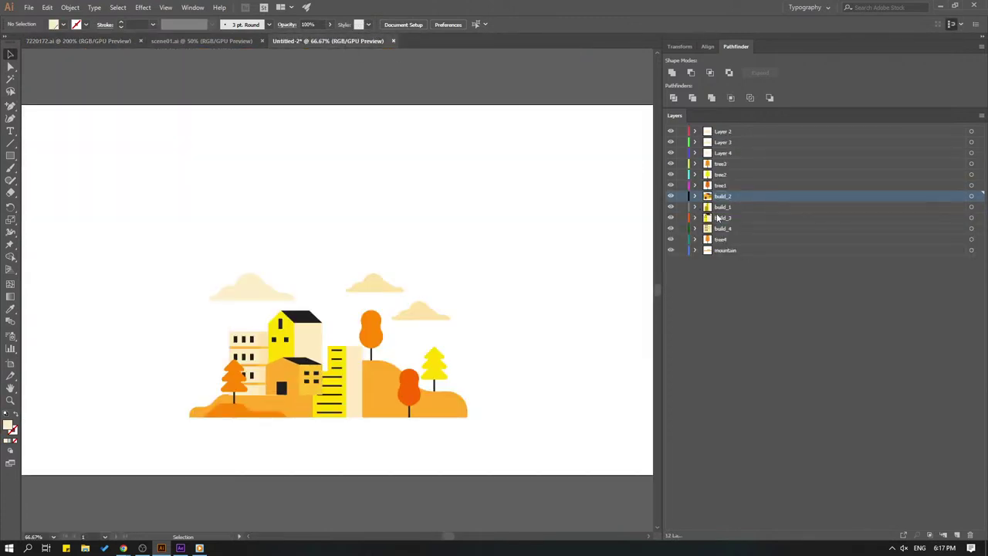
{"action": "left_click_drag", "start_coordinate": [719, 207], "coordinate": [724, 195]}
{"action": "left_click", "coordinate": [109, 39]}
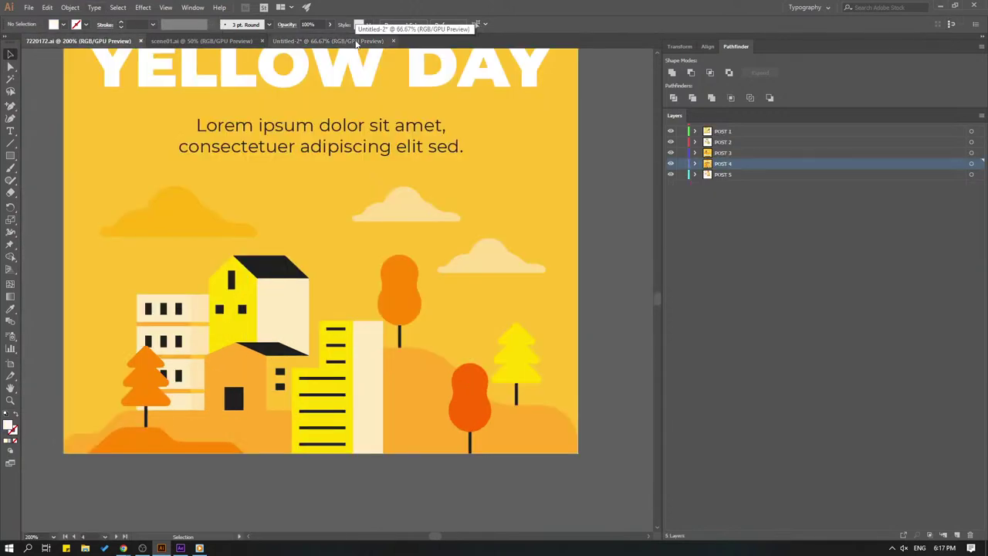
Rename Layer 2, Layer 3 and Layer 4 to cloud_1, cloud_2 and cloud_3
{"action": "left_click", "coordinate": [355, 41]}
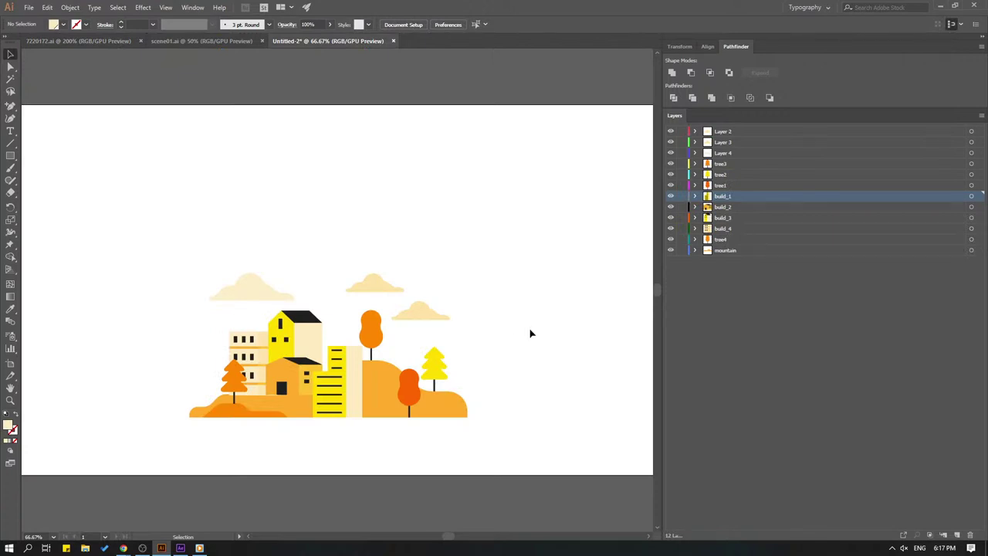
{"action": "left_click", "coordinate": [738, 318]}
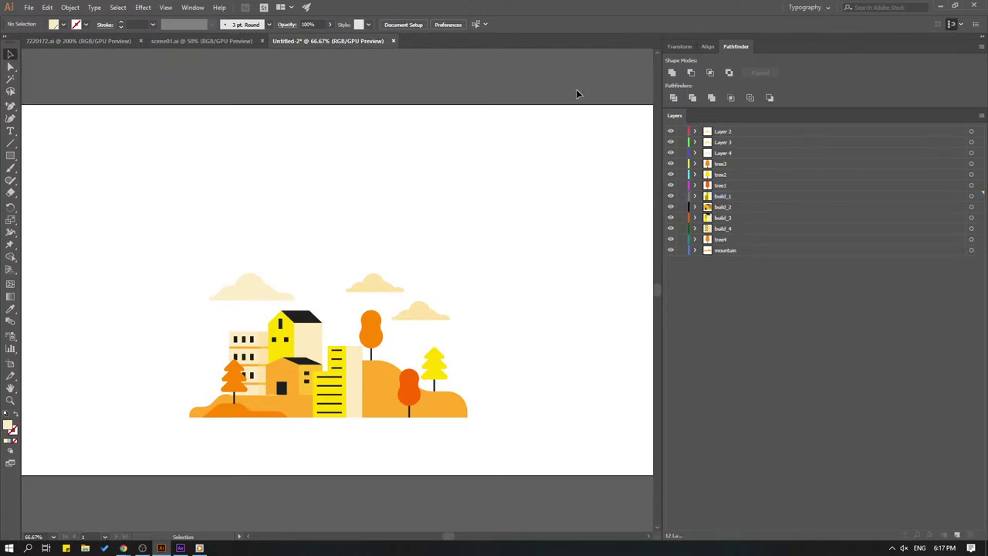
{"action": "double_click", "coordinate": [730, 131]}
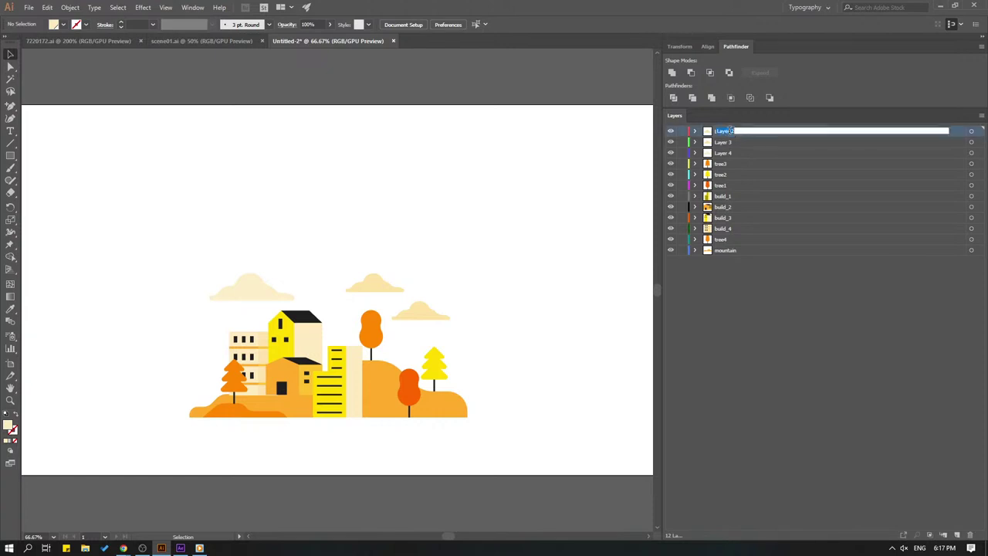
{"action": "type", "text": "clo"}
{"action": "type", "text": "ud_1"}
{"action": "key", "text": "Return"}
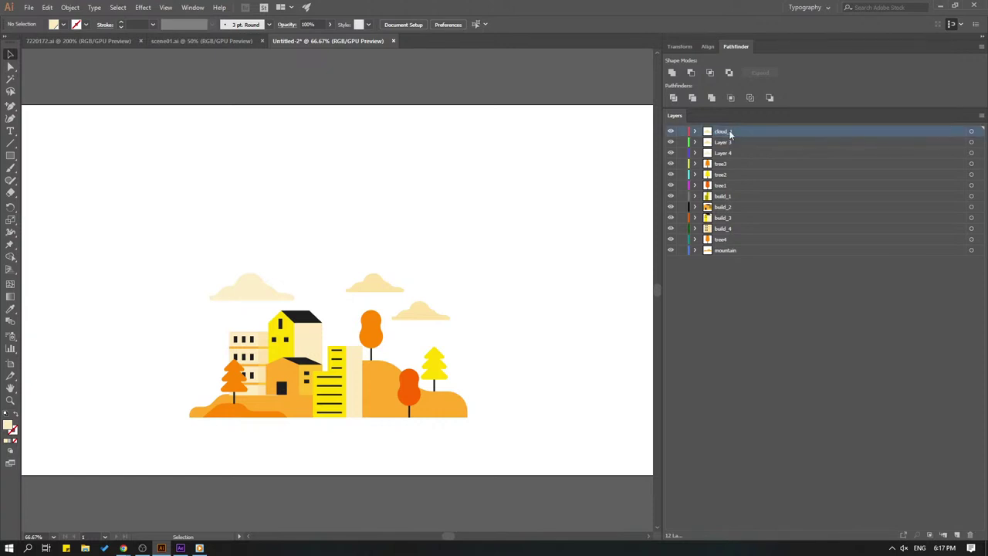
{"action": "double_click", "coordinate": [726, 143]}
{"action": "type", "text": "cloud_2"}
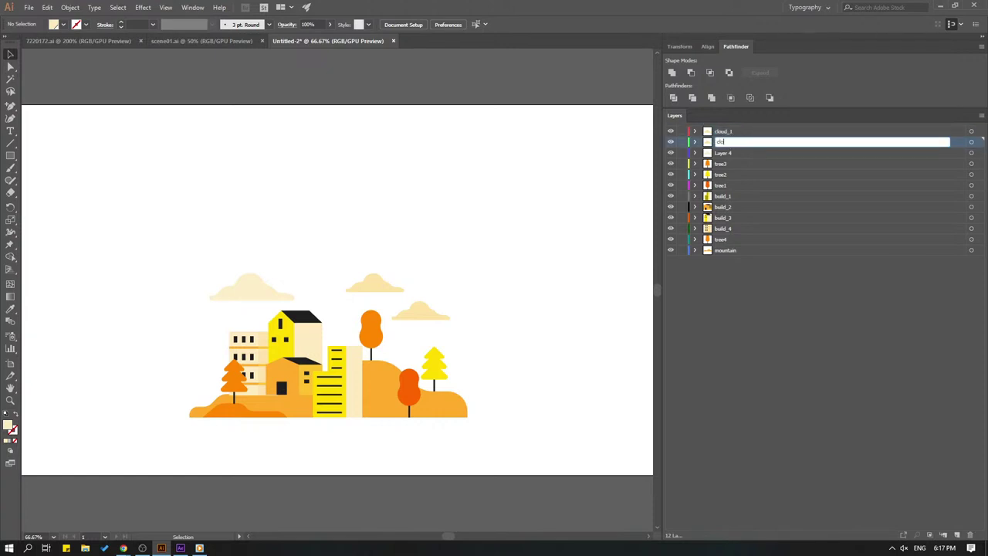
{"action": "key", "text": "Return"}
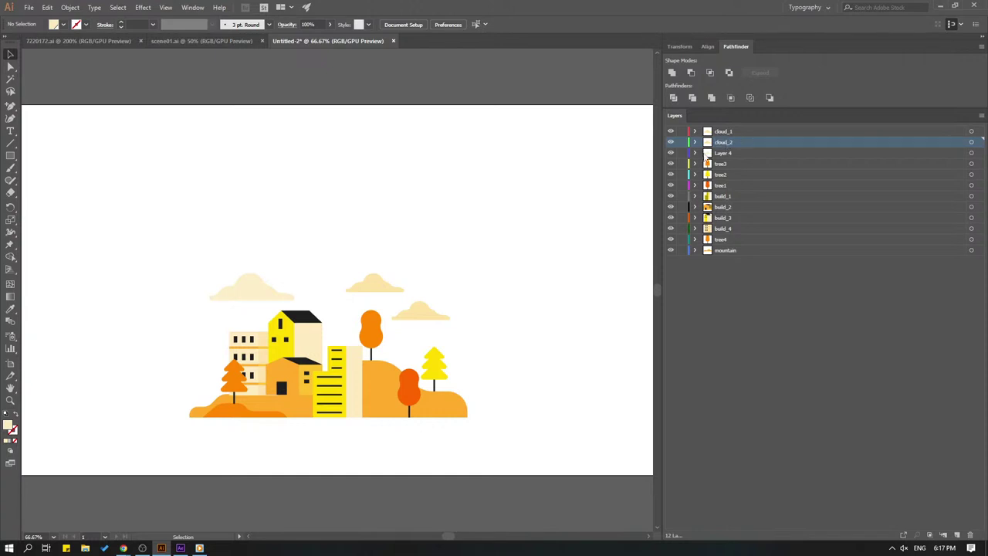
{"action": "double_click", "coordinate": [723, 153]}
{"action": "type", "text": "clloud"}
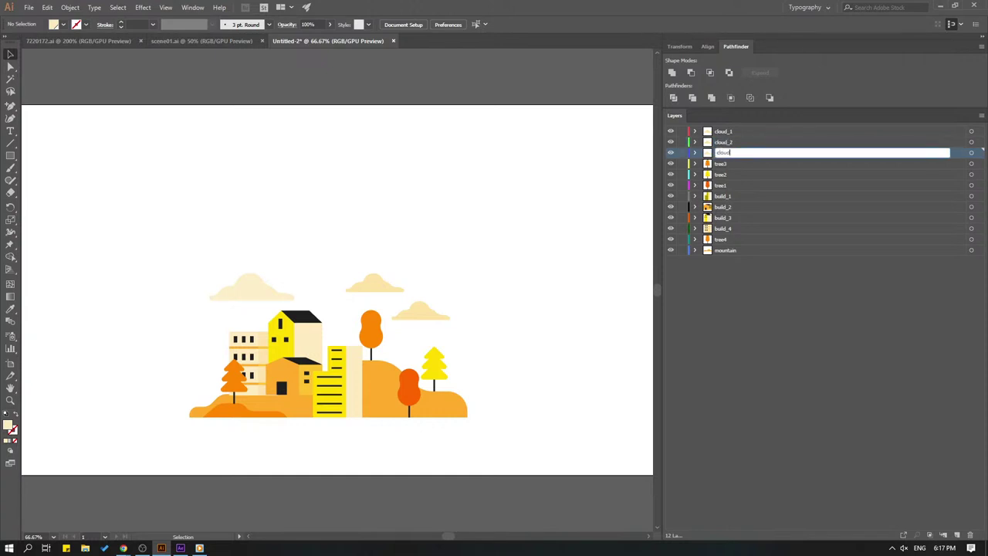
{"action": "type", "text": "_3"}
{"action": "key", "text": "Return"}
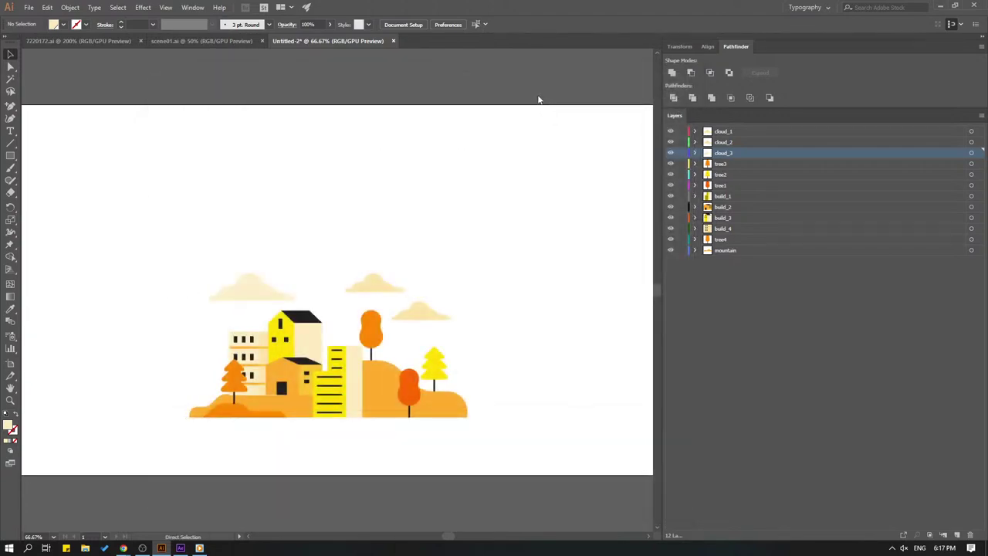
Save the village document as scene02 in the Vectors folder
{"action": "key", "text": "ctrl+s"}
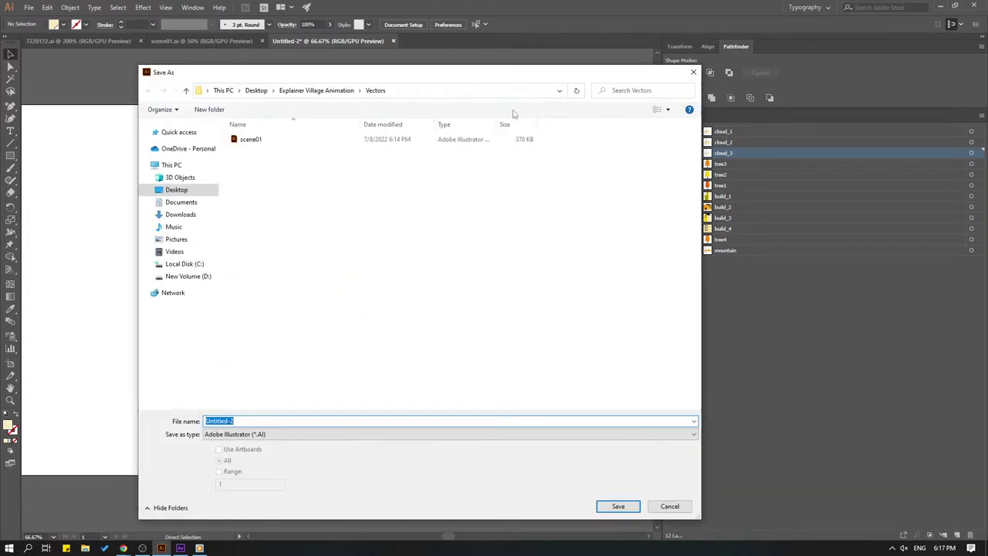
{"action": "type", "text": "Scene_02"}
{"action": "double_click", "coordinate": [414, 420]}
{"action": "type", "text": "scene02"}
{"action": "left_click", "coordinate": [611, 511]}
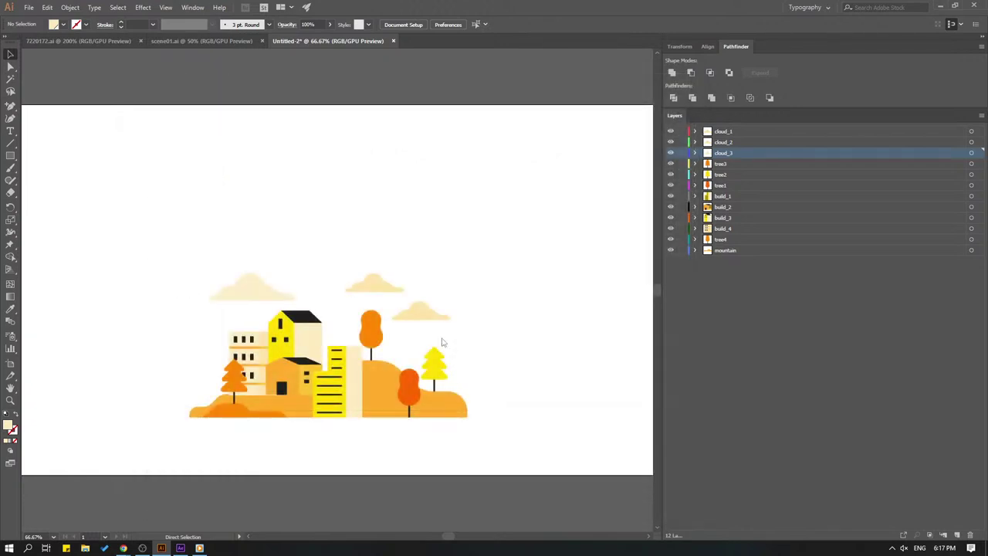
{"action": "left_click", "coordinate": [676, 391]}
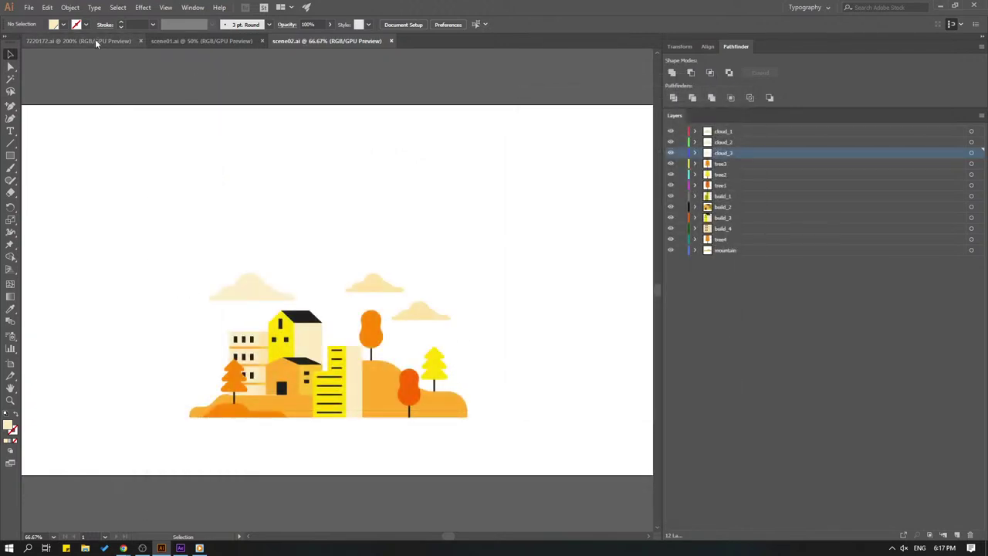
{"action": "left_click", "coordinate": [64, 43]}
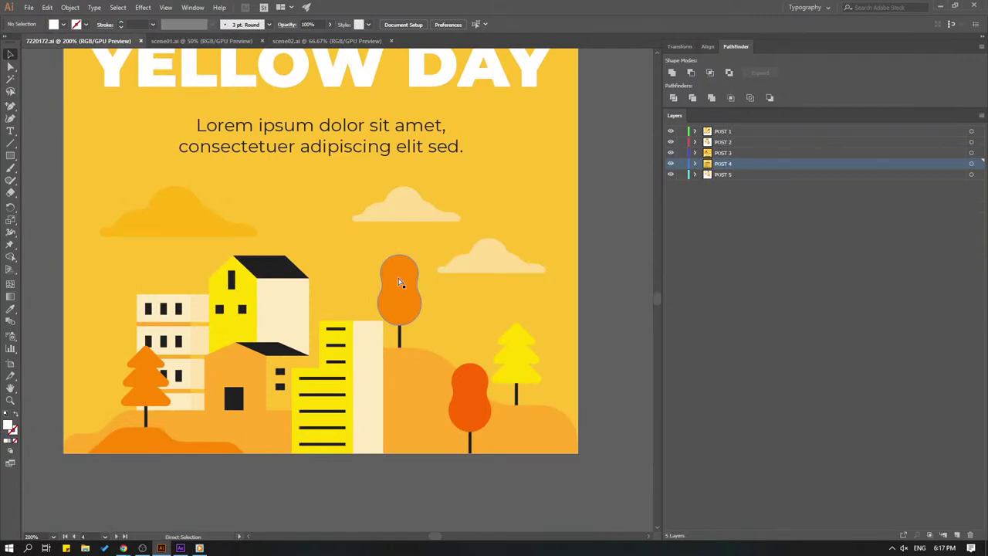
{"action": "key", "text": "ctrl+minus"}
{"action": "key", "text": "ctrl+minus"}
{"action": "key", "text": "ctrl+minus"}
{"action": "key", "text": "ctrl+minus"}
{"action": "key", "text": "ctrl+minus"}
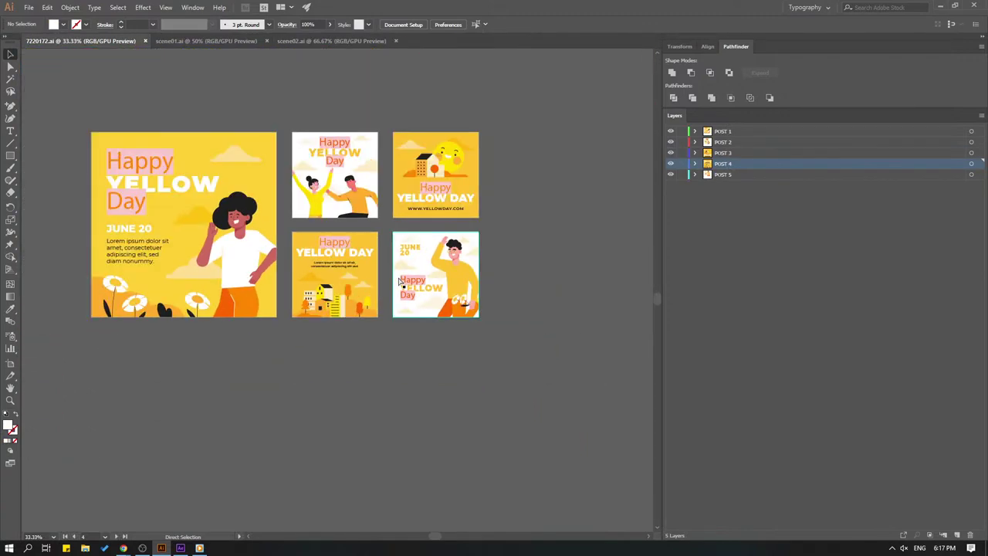
{"action": "left_click_drag", "start_coordinate": [267, 404], "coordinate": [284, 439]}
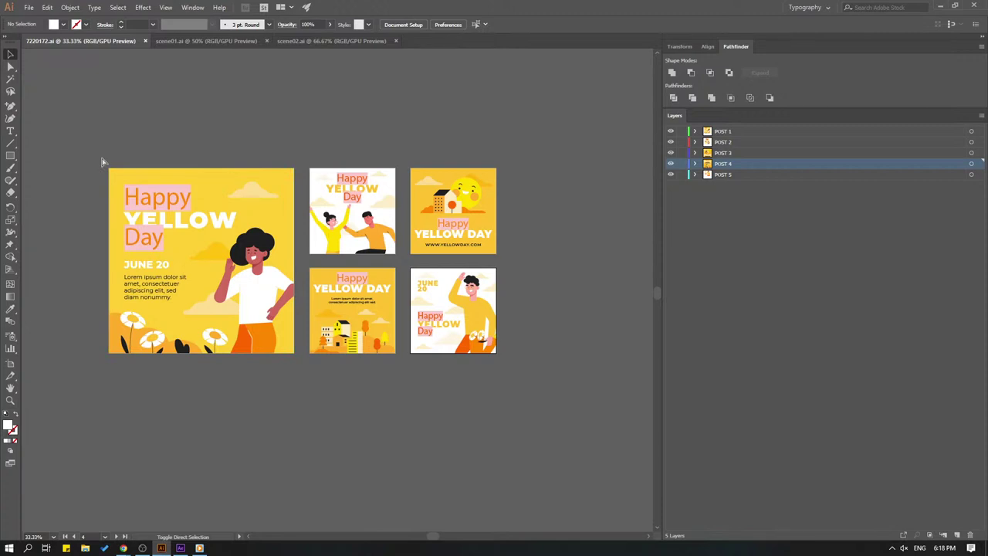
Copy the large Happy Yellow Day poster and create a new 1920×1080 px document
{"action": "left_click", "coordinate": [302, 382]}
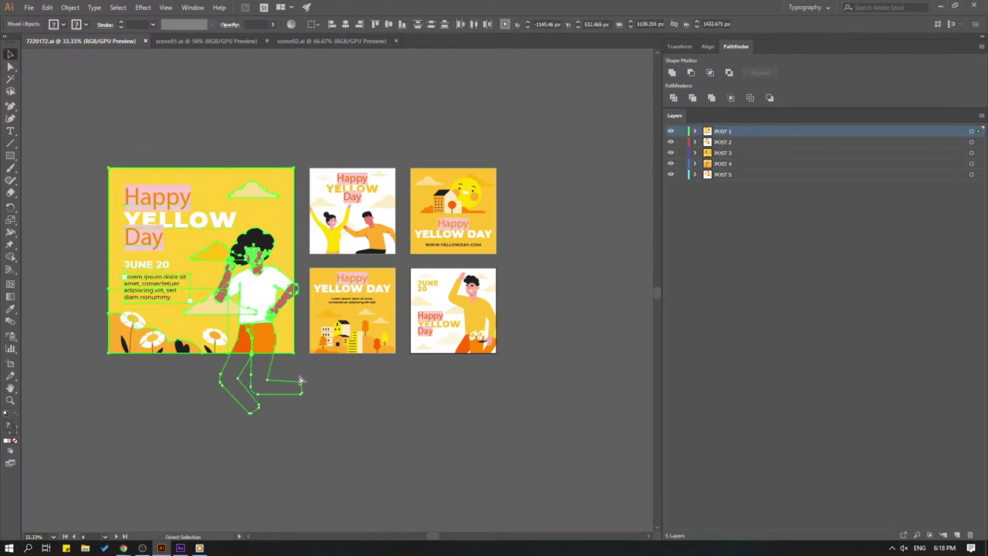
{"action": "key", "text": "v"}
{"action": "key", "text": "ctrl+n"}
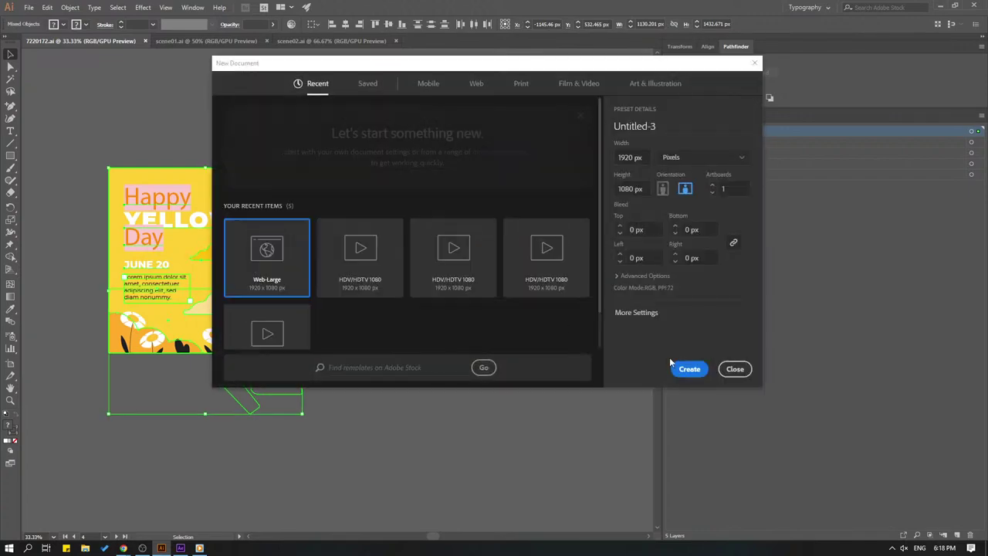
{"action": "left_click", "coordinate": [689, 369]}
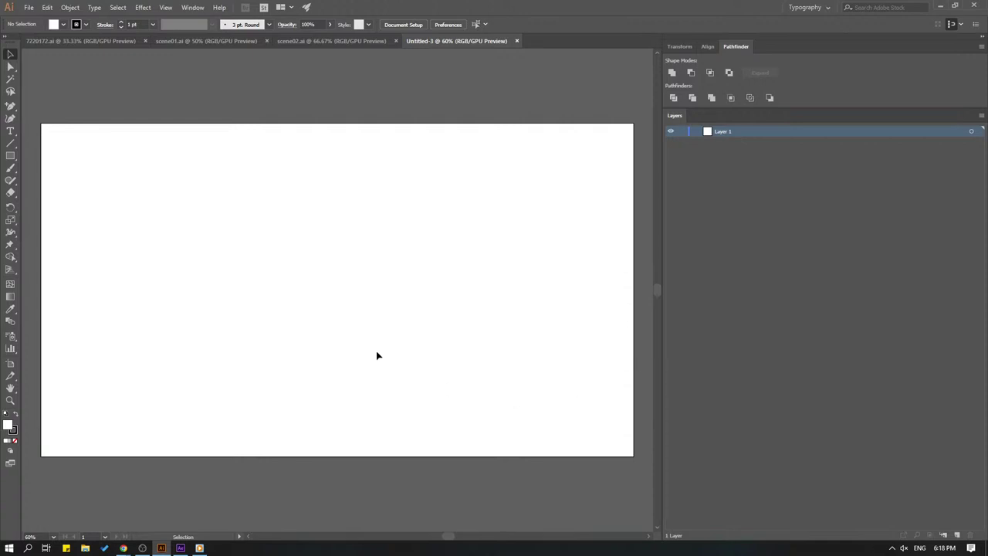
Paste the Happy Yellow Day poster into Untitled-3 and move it onto the white artboard
{"action": "key", "text": "a"}
{"action": "key", "text": "ctrl+v"}
{"action": "key", "text": "v"}
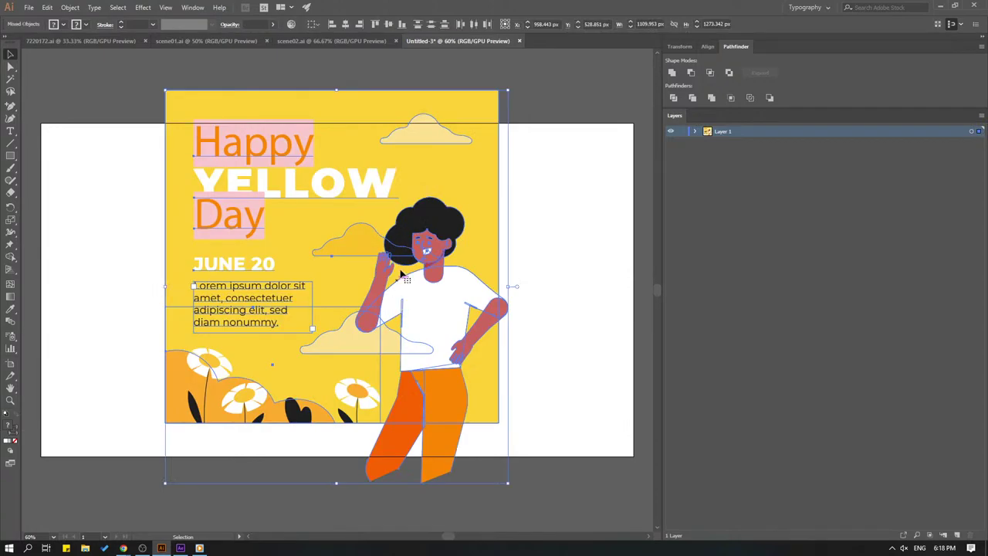
{"action": "left_click_drag", "start_coordinate": [168, 88], "coordinate": [213, 140]}
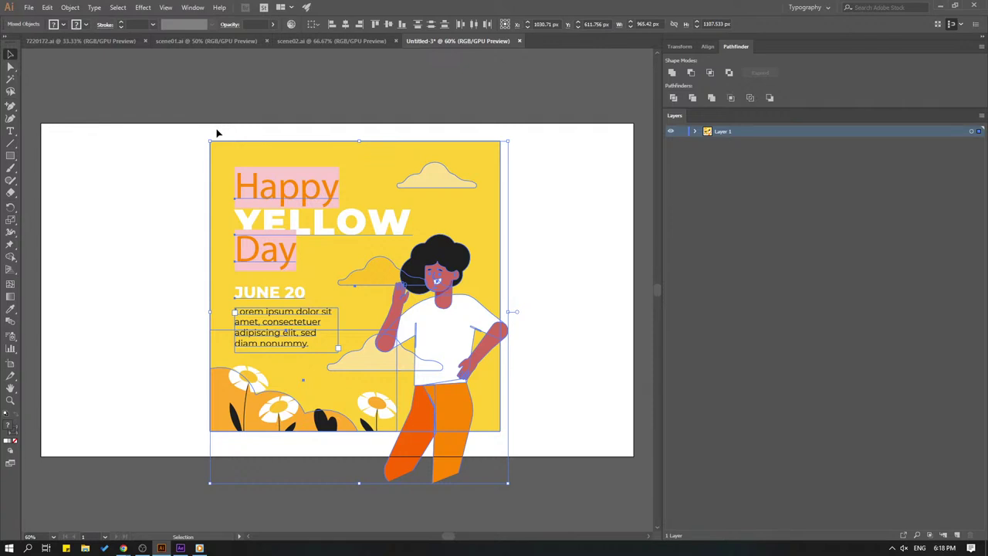
{"action": "left_click", "coordinate": [216, 87]}
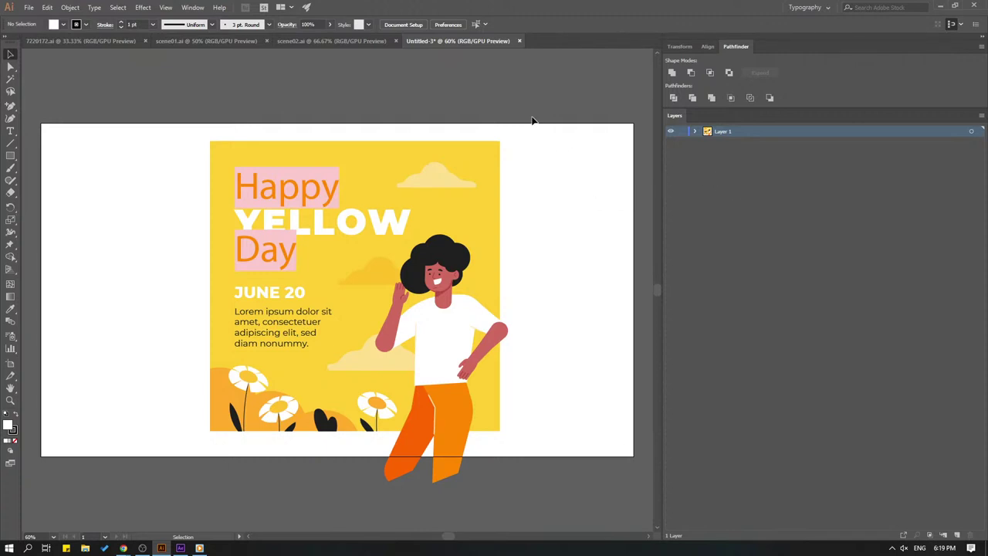
Save the poster document as scene03.ai in the Vectors folder with default Illustrator options
{"action": "key", "text": "ctrl+s"}
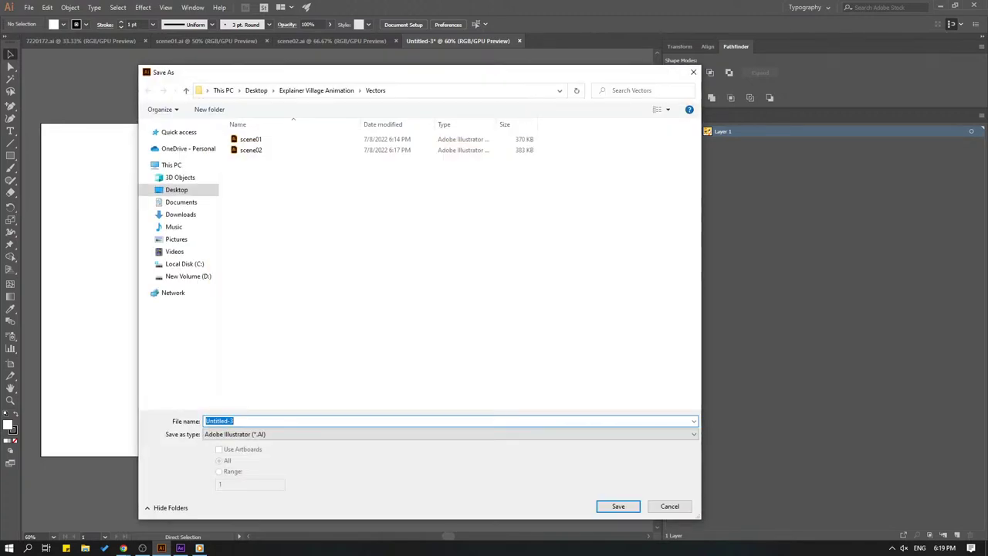
{"action": "type", "text": "scene03"}
{"action": "left_click", "coordinate": [622, 505]}
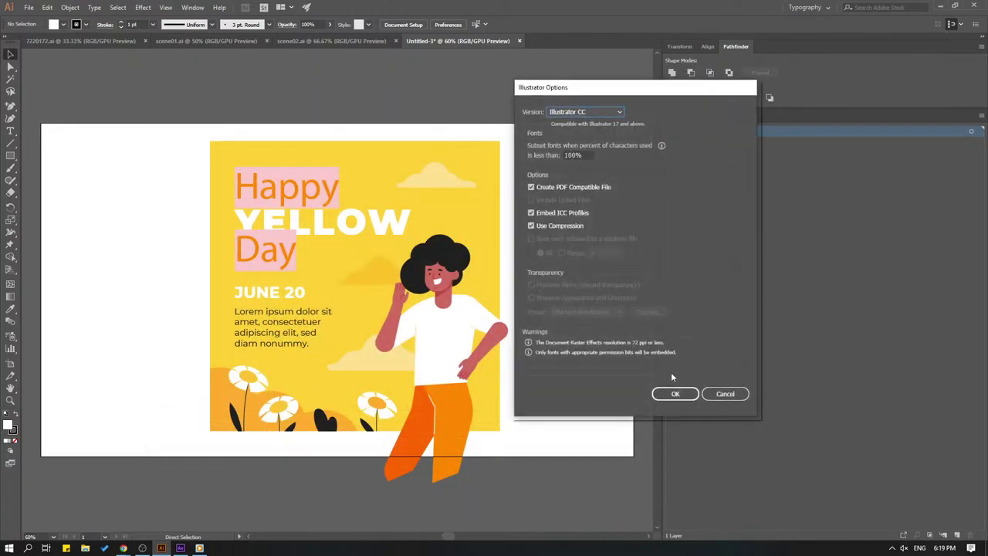
{"action": "left_click", "coordinate": [681, 391]}
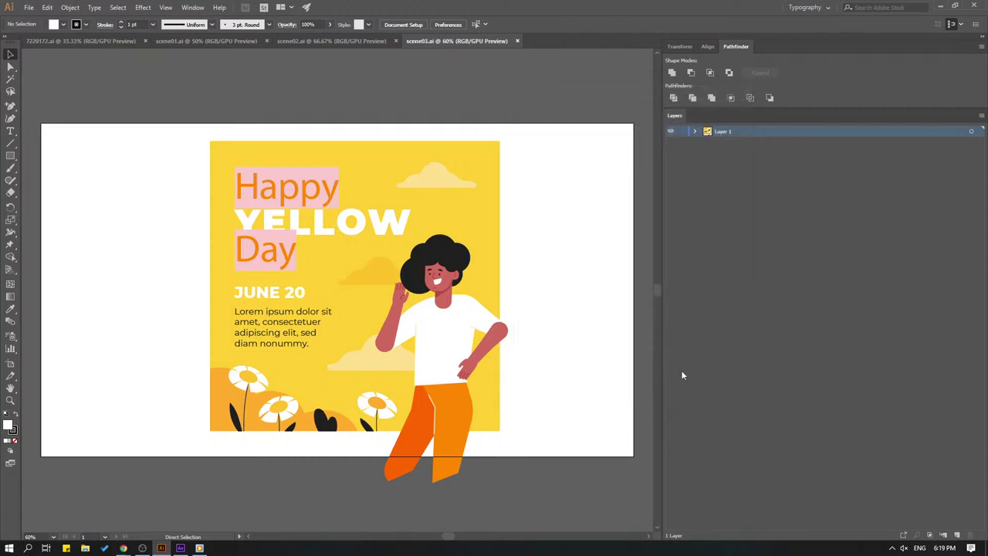
Delete the yellow background along with the YELLOW and JUNE 20 text pieces
{"action": "left_click", "coordinate": [494, 208]}
{"action": "key", "text": "Delete"}
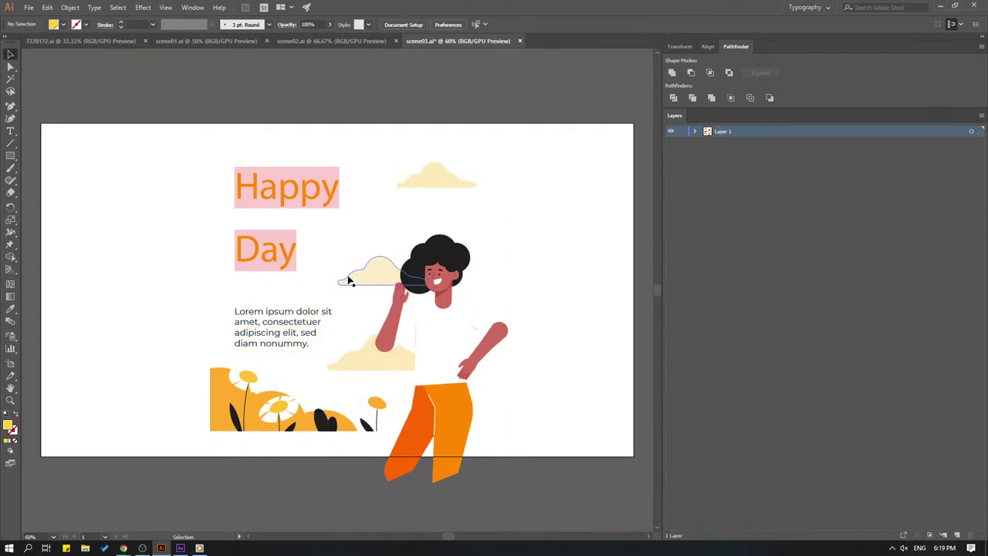
{"action": "left_click_drag", "start_coordinate": [140, 98], "coordinate": [337, 342]}
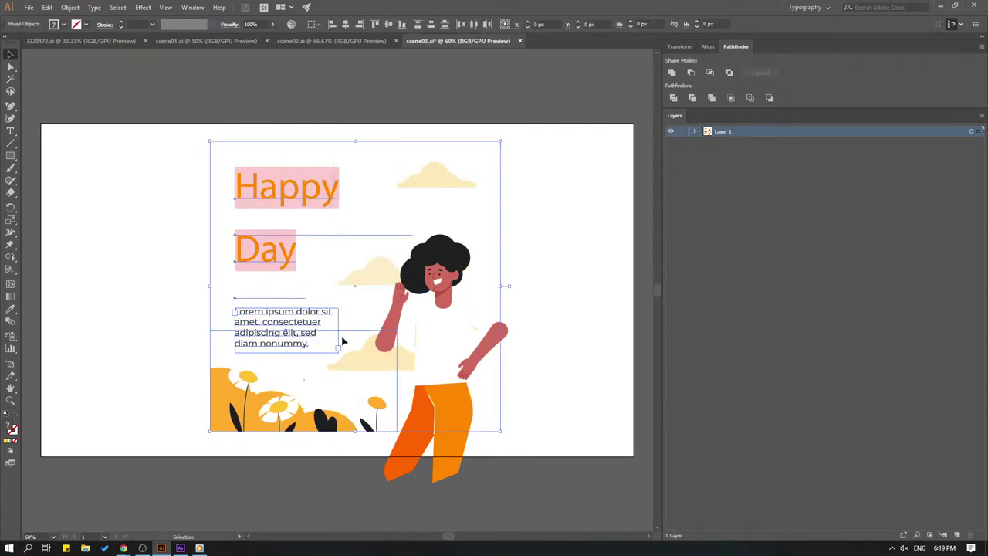
{"action": "key", "text": "Delete"}
{"action": "key", "text": "ctrl+z"}
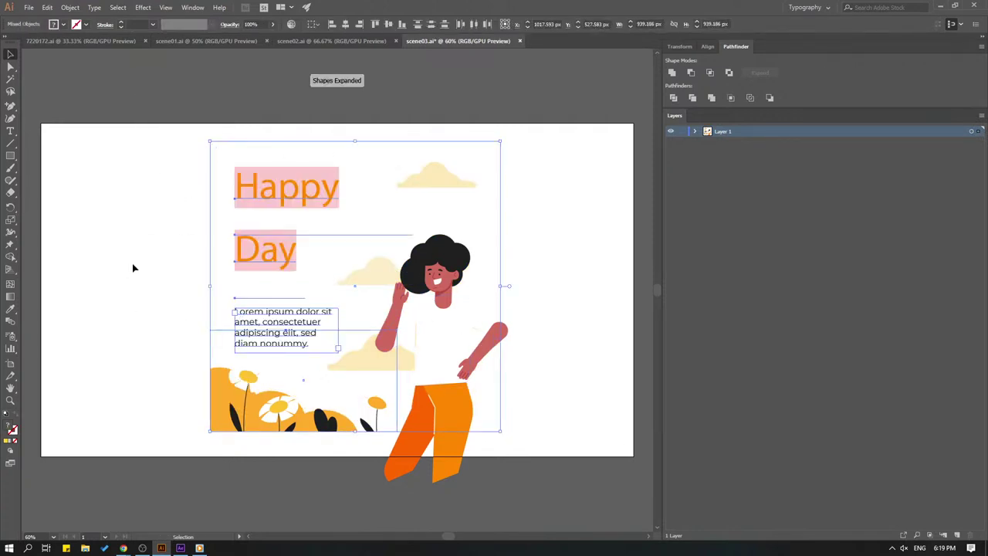
{"action": "left_click", "coordinate": [150, 202]}
{"action": "left_click_drag", "start_coordinate": [158, 145], "coordinate": [319, 264]}
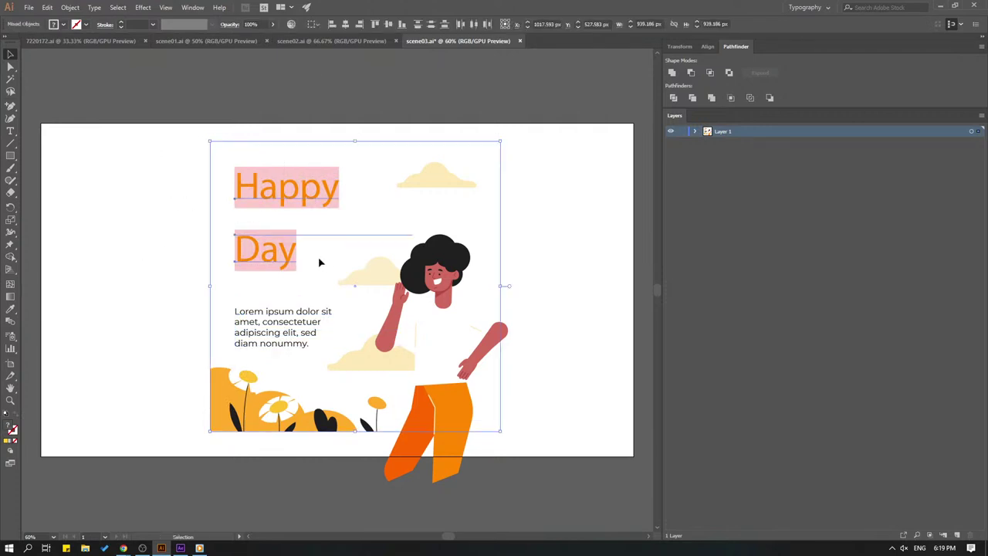
{"action": "left_click", "coordinate": [143, 239]}
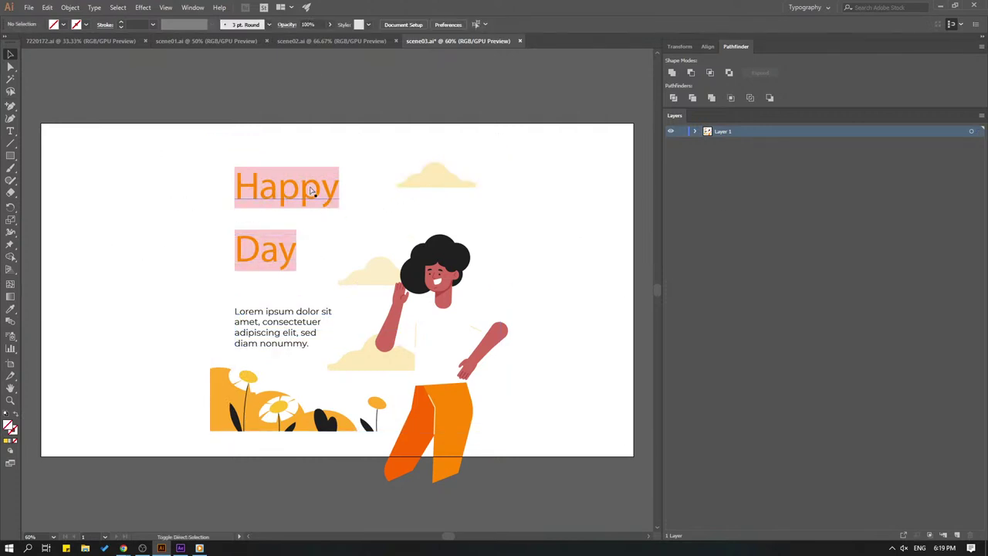
Delete the Happy and Day headline words and the lorem ipsum paragraph
{"action": "left_click", "coordinate": [316, 193]}
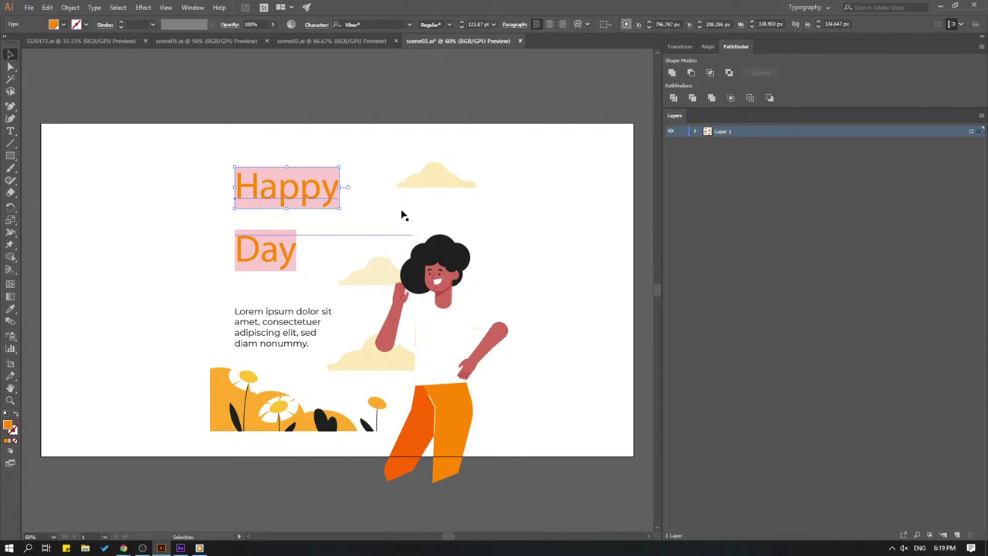
{"action": "key", "text": "Delete"}
{"action": "left_click", "coordinate": [281, 246]}
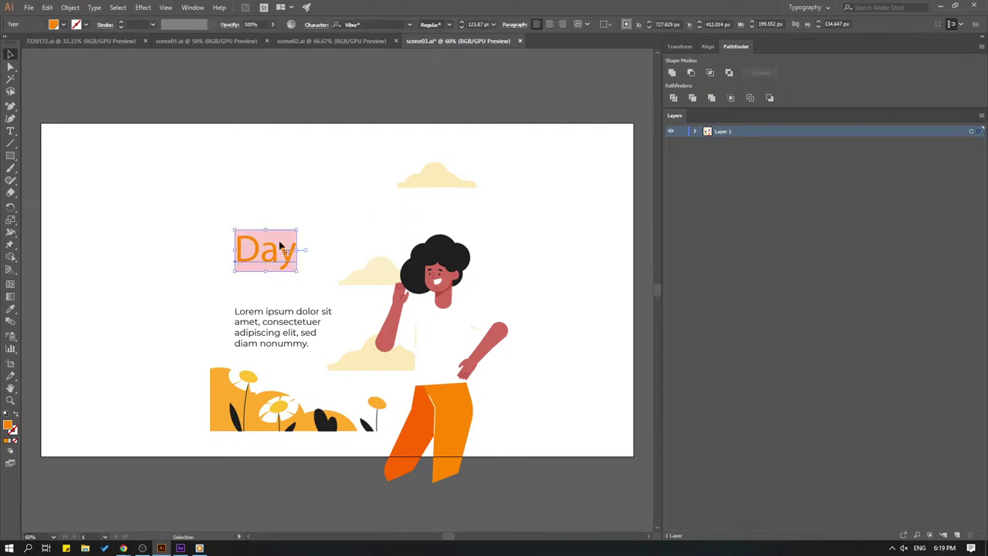
{"action": "key", "text": "Delete"}
{"action": "left_click", "coordinate": [317, 346]}
{"action": "key", "text": "Delete"}
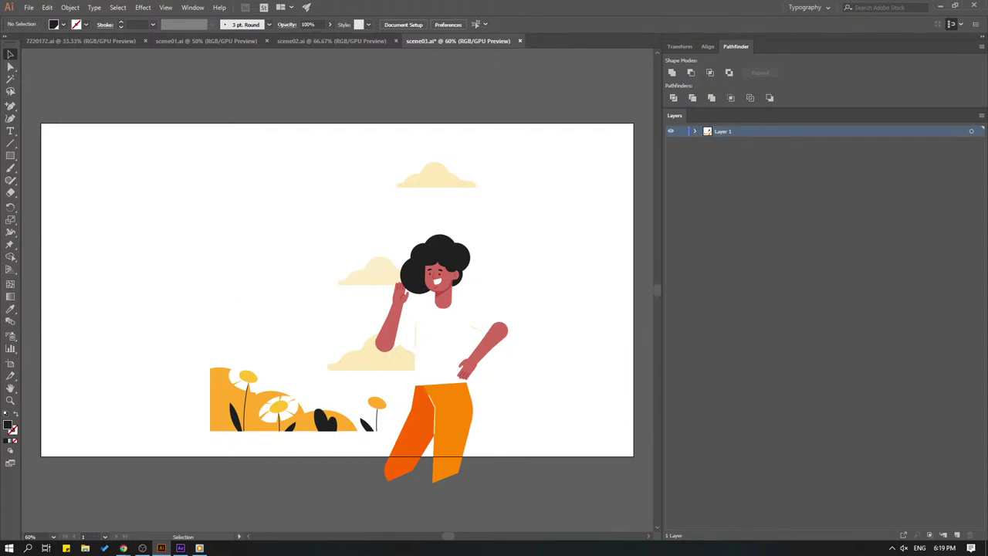
{"action": "key", "text": "alt+Tab"}
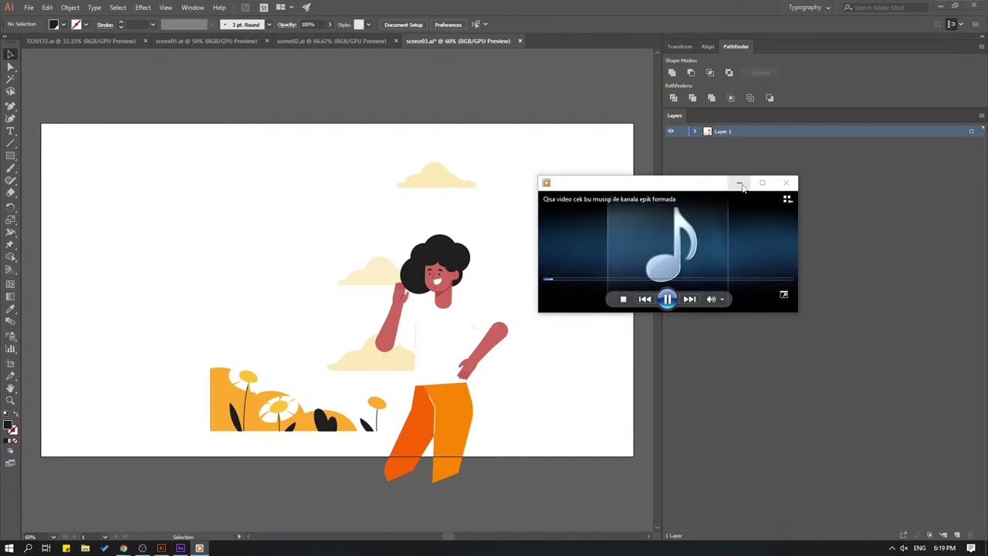
Minimize the Windows Media Player window so the Illustrator artwork is visible
{"action": "left_click", "coordinate": [739, 184]}
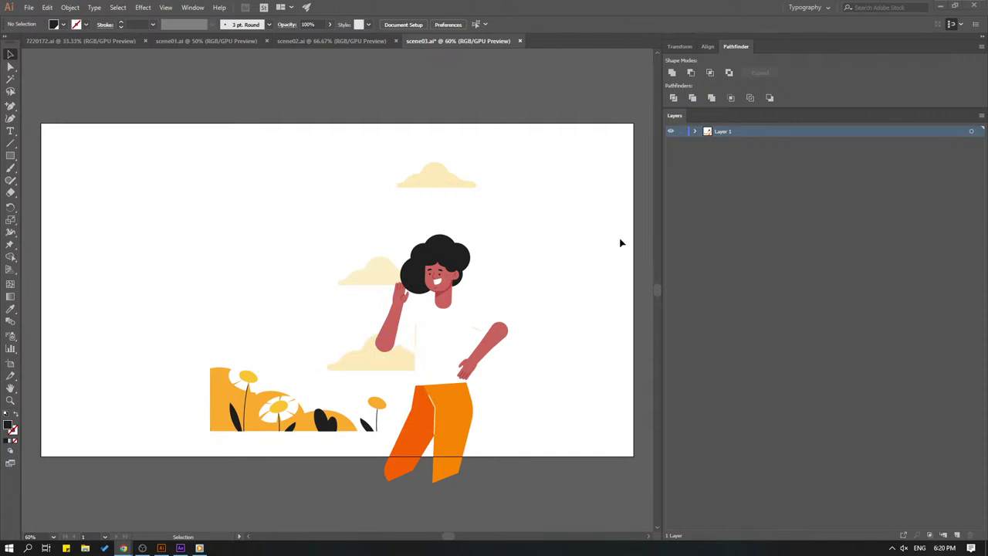
Expand Layer 1 in the Layers panel and delete the bottom orange bush path
{"action": "key", "text": "ctrl+a"}
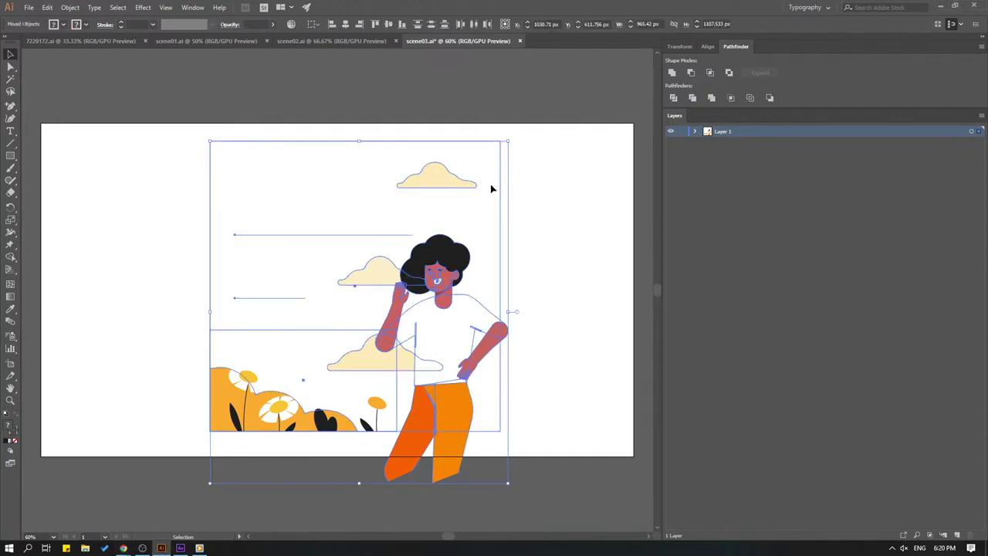
{"action": "left_click", "coordinate": [163, 503]}
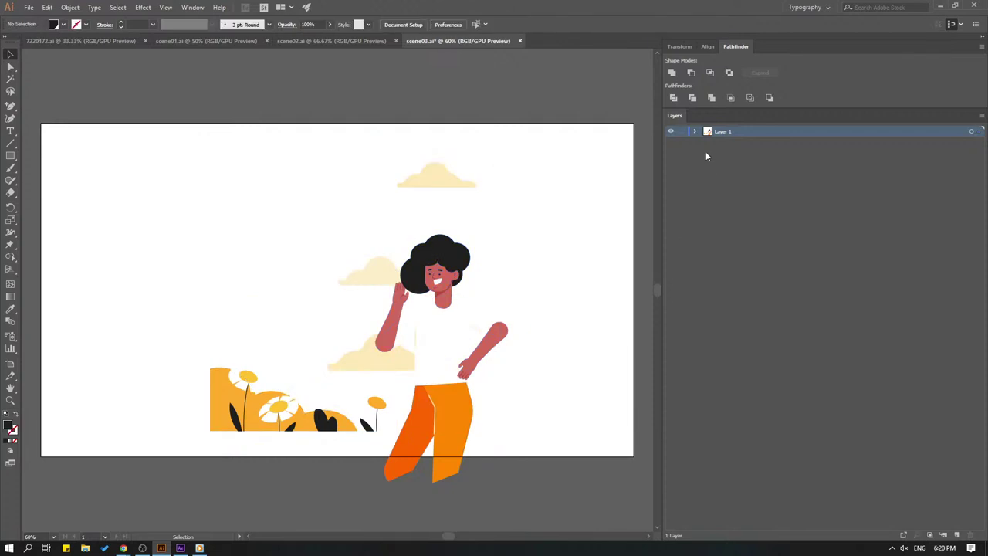
{"action": "left_click", "coordinate": [695, 132]}
{"action": "left_click", "coordinate": [670, 239]}
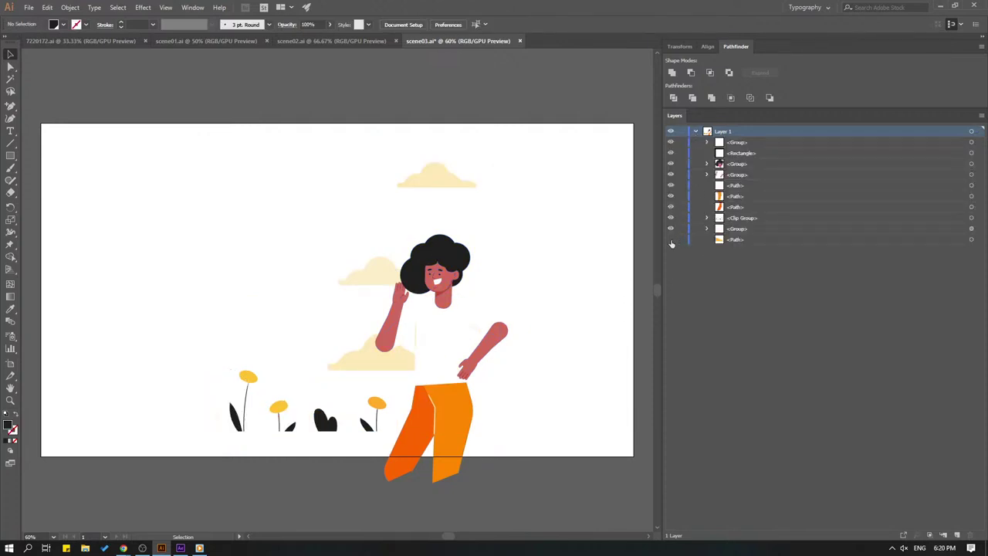
{"action": "left_click", "coordinate": [671, 239]}
{"action": "left_click", "coordinate": [732, 241]}
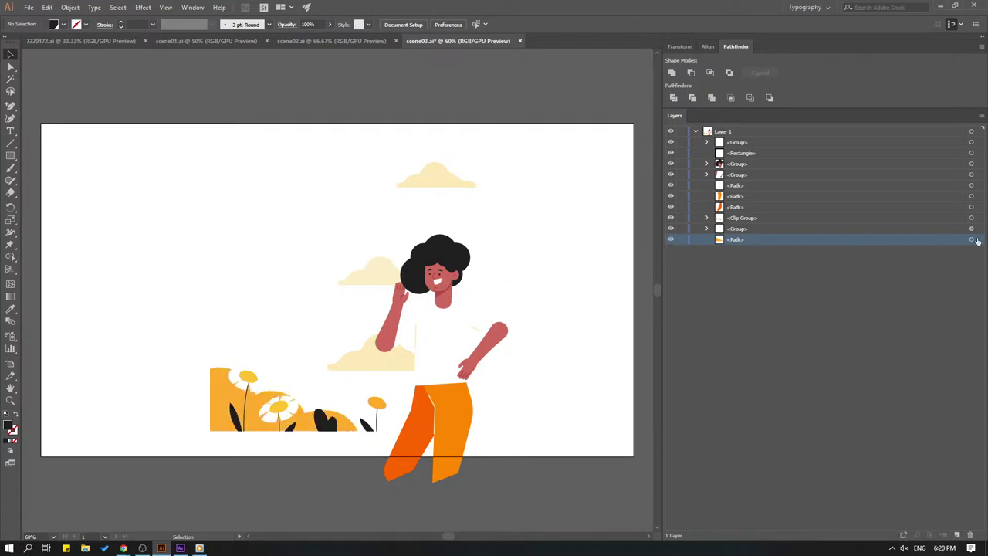
{"action": "left_click", "coordinate": [972, 239]}
{"action": "key", "text": "Delete"}
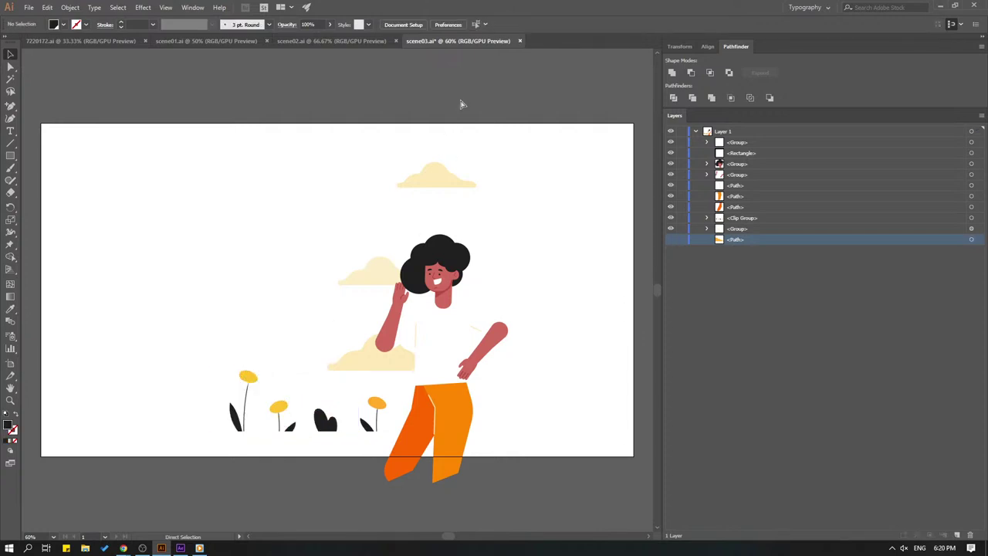
Undo to bring back the background and text, then delete the Happy text
{"action": "key", "text": "ctrl+z"}
{"action": "key", "text": "ctrl+z"}
{"action": "key", "text": "ctrl+z"}
{"action": "key", "text": "ctrl+z"}
{"action": "key", "text": "ctrl+z"}
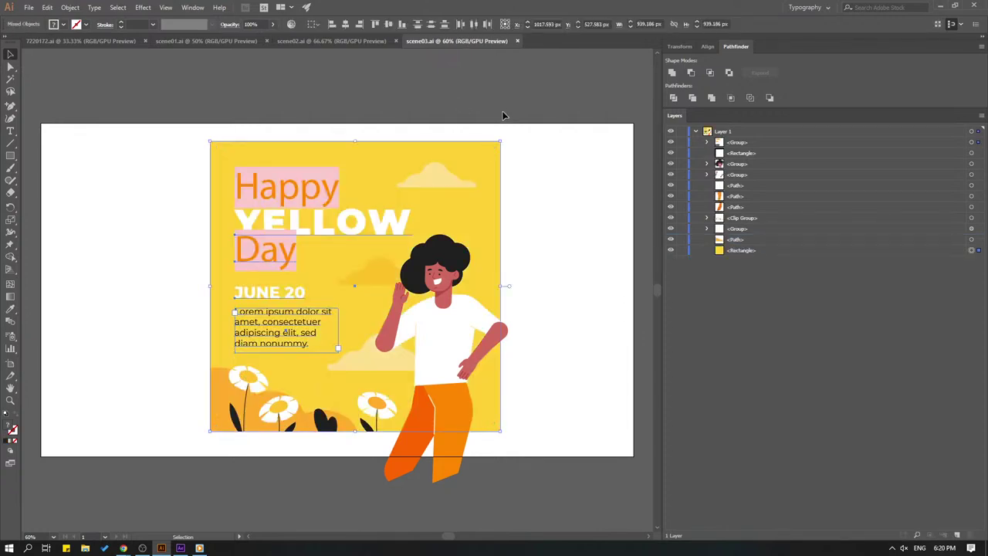
{"action": "left_click", "coordinate": [503, 116]}
{"action": "left_click", "coordinate": [301, 197]}
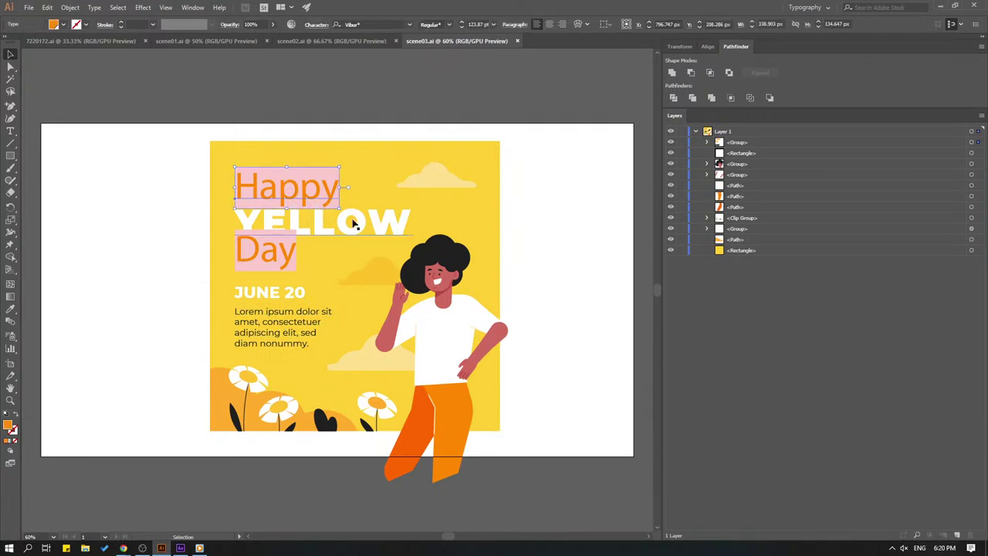
{"action": "key", "text": "Delete"}
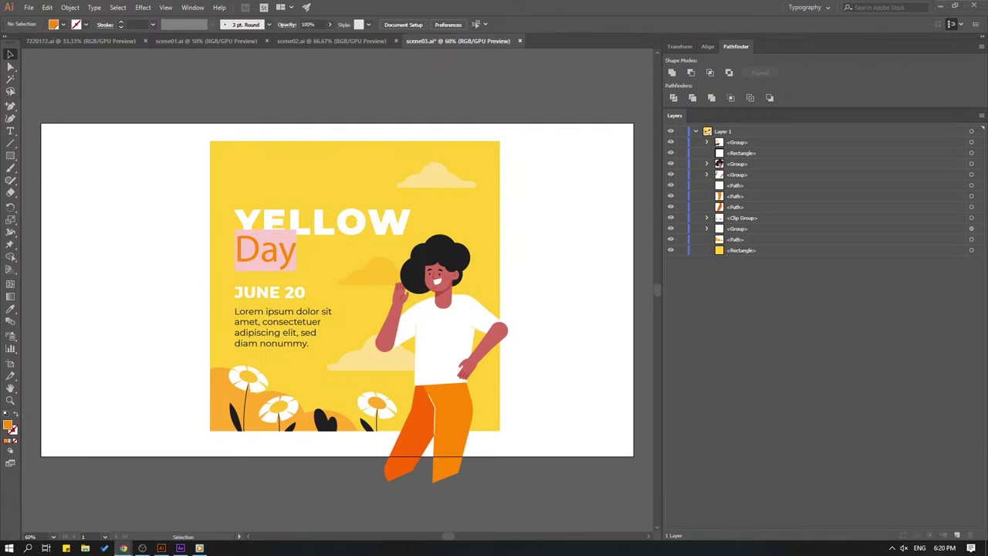
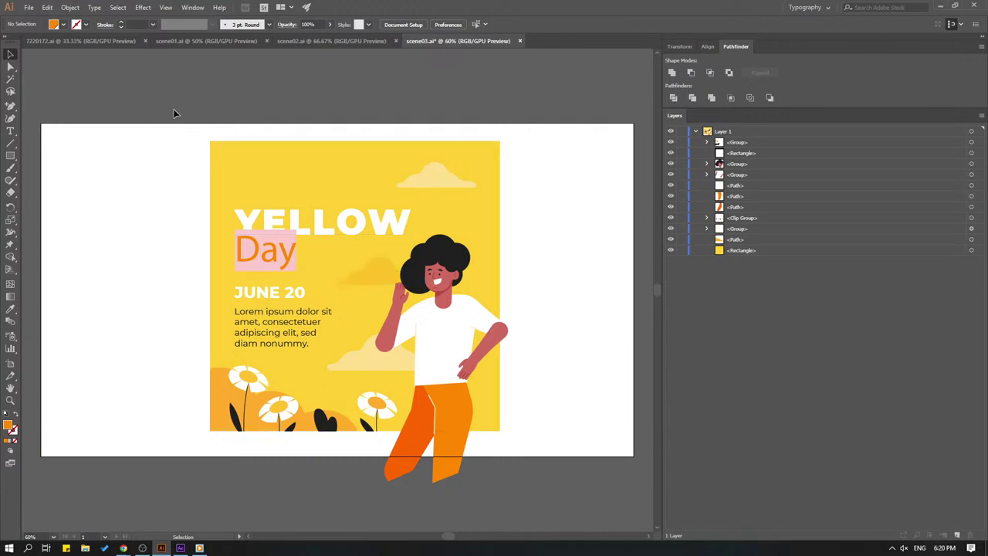
Delete the YELLOW heading, the Day text and the JUNE 20/lorem ipsum block from the poster
{"action": "left_click", "coordinate": [329, 233]}
{"action": "key", "text": "Delete"}
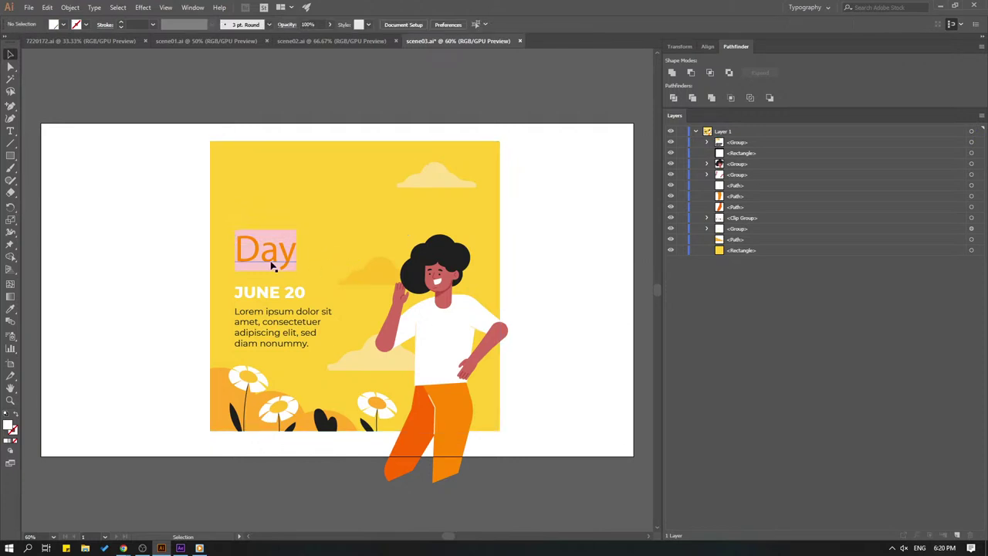
{"action": "left_click", "coordinate": [271, 262]}
{"action": "key", "text": "Delete"}
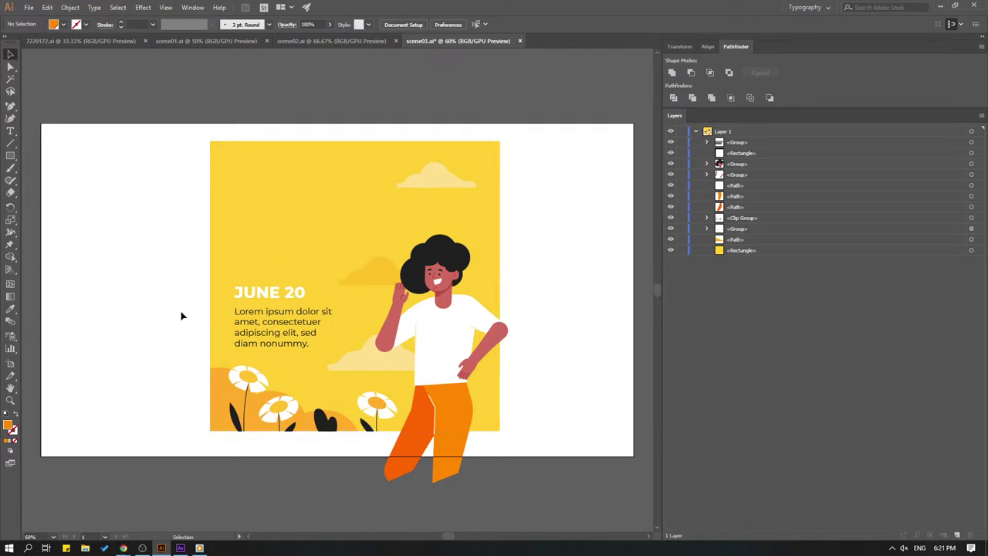
{"action": "left_click", "coordinate": [270, 323]}
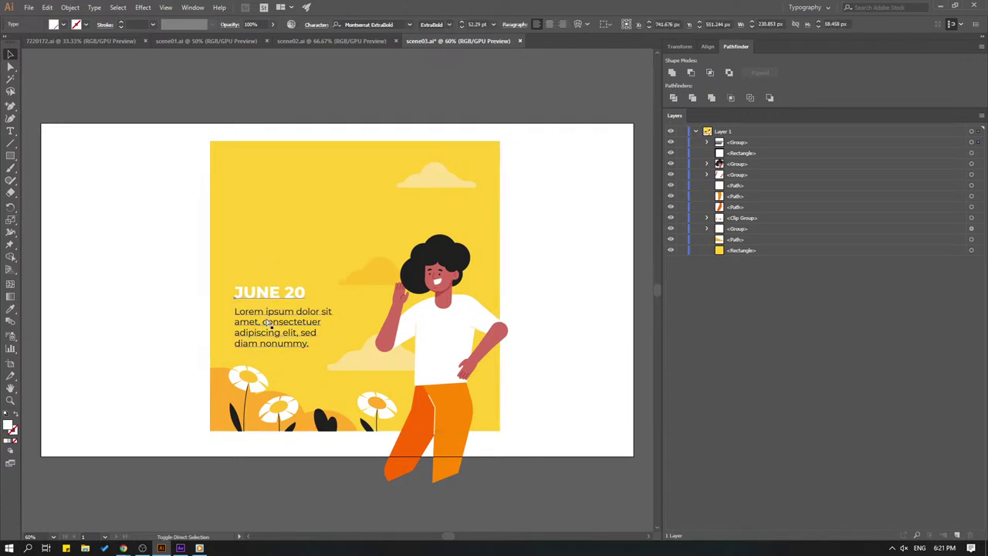
{"action": "key", "text": "Delete"}
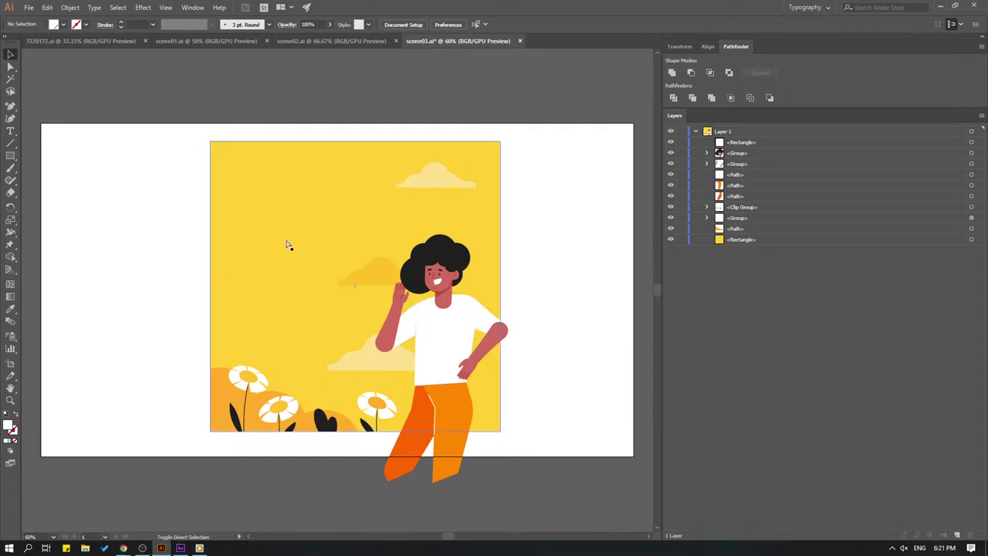
Move the yellow background rectangle in place onto a new Layer 2 placed below Layer 1
{"action": "left_click", "coordinate": [288, 244]}
{"action": "key", "text": "ctrl+x"}
{"action": "key", "text": "ctrl+f"}
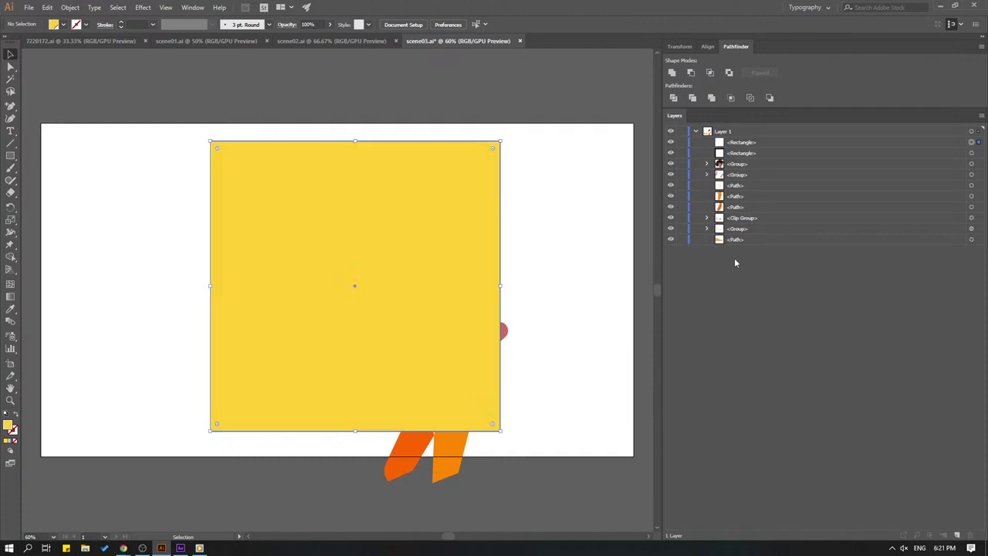
{"action": "left_click", "coordinate": [730, 132]}
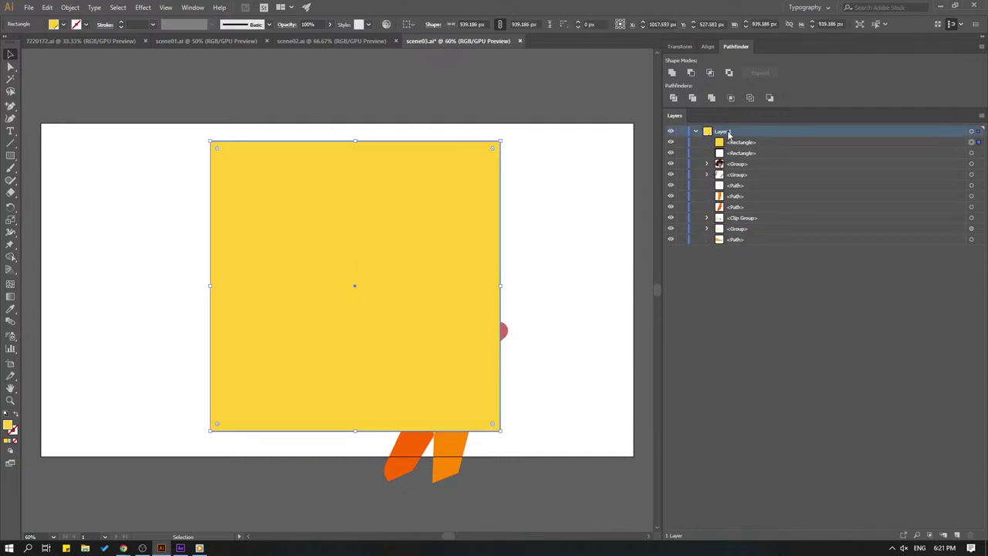
{"action": "key", "text": "ctrl+x"}
{"action": "key", "text": "ctrl+f"}
{"action": "key", "text": "ctrl+x"}
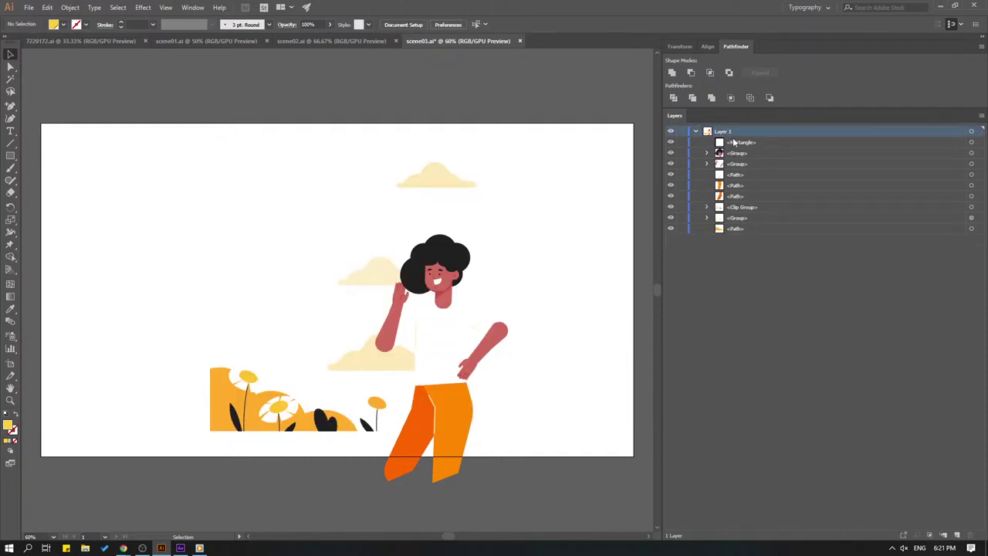
{"action": "left_click", "coordinate": [956, 536]}
{"action": "key", "text": "ctrl+f"}
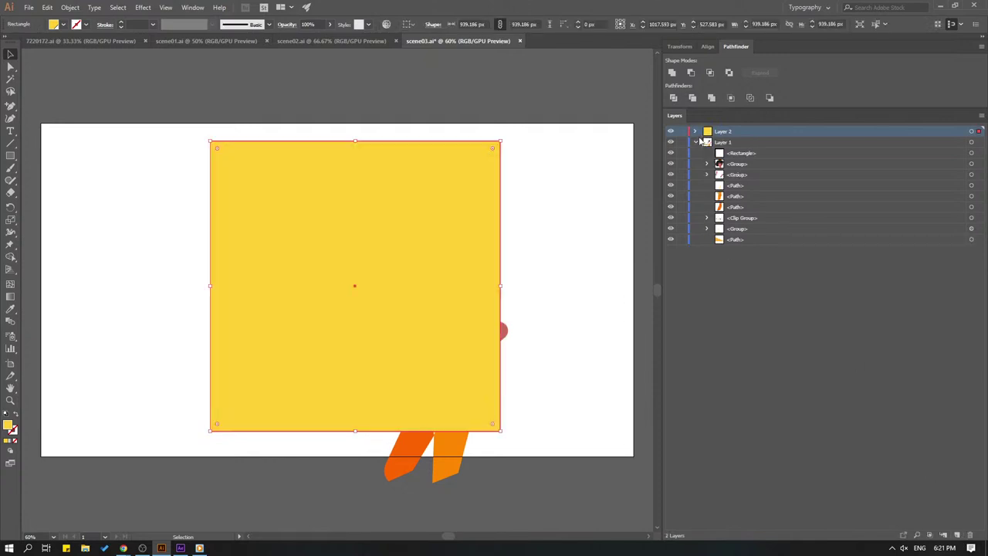
{"action": "left_click", "coordinate": [696, 142]}
{"action": "left_click_drag", "start_coordinate": [722, 131], "coordinate": [723, 149]}
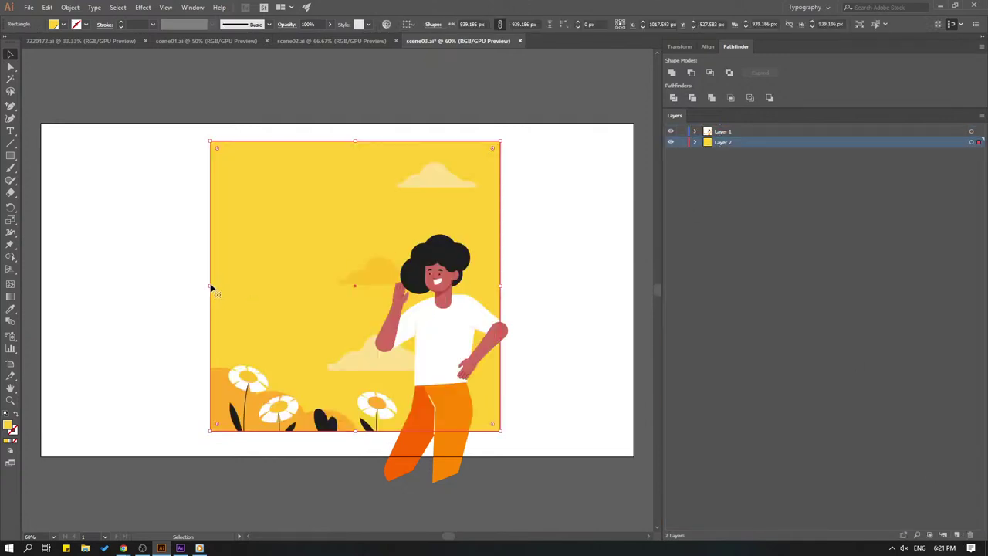
Stretch the yellow background's edges out to fill the whole artboard
{"action": "left_click_drag", "start_coordinate": [210, 288], "coordinate": [44, 304]}
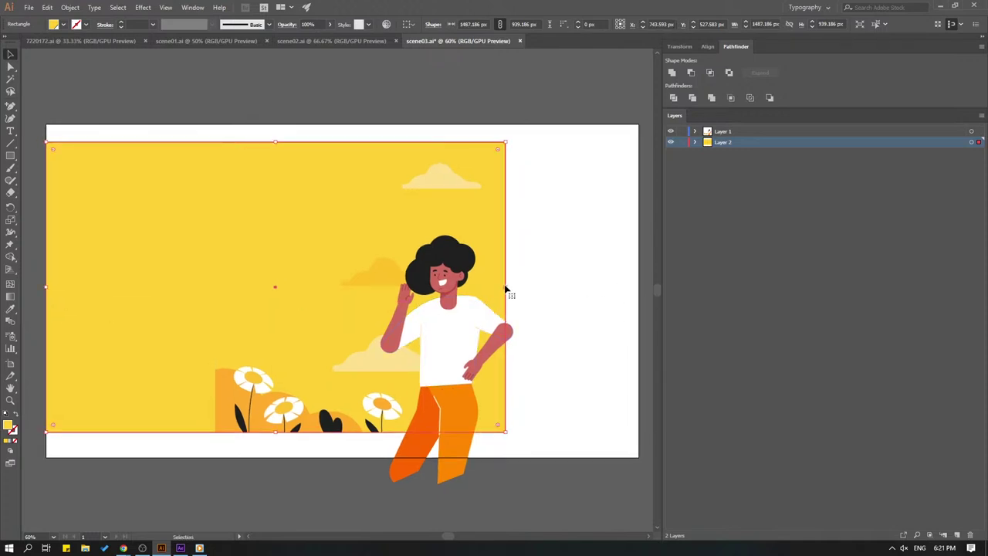
{"action": "left_click_drag", "start_coordinate": [505, 287], "coordinate": [639, 287]}
{"action": "left_click_drag", "start_coordinate": [344, 436], "coordinate": [342, 457]}
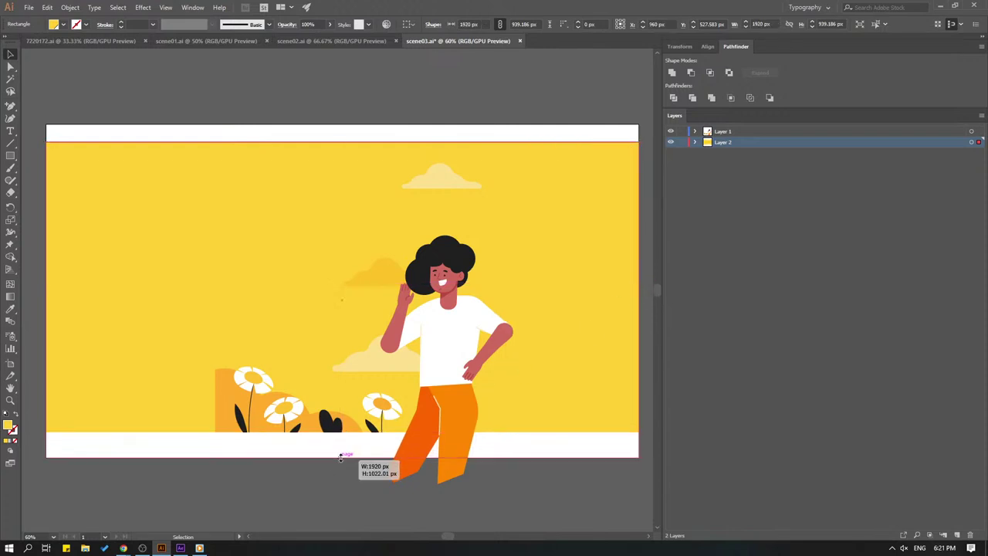
{"action": "left_click_drag", "start_coordinate": [344, 142], "coordinate": [344, 124]}
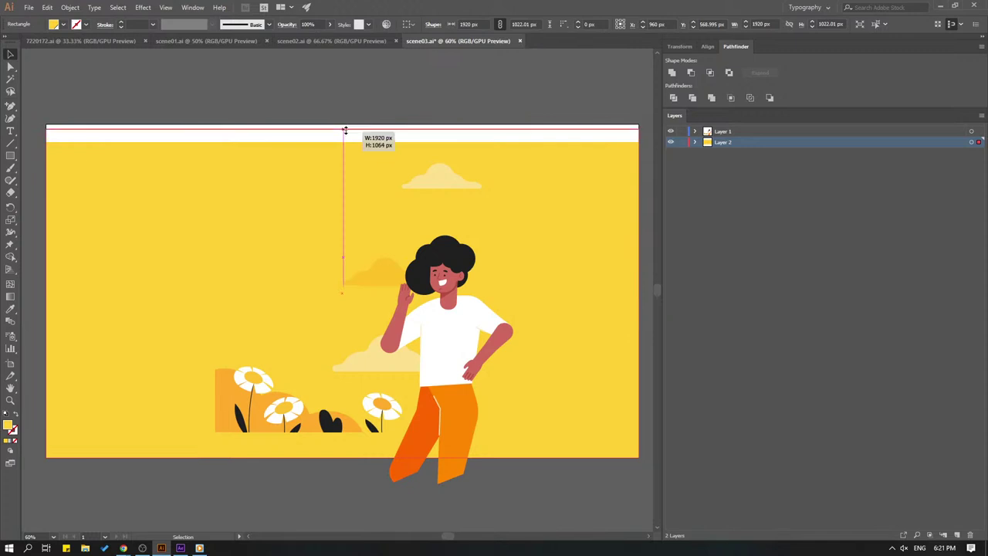
{"action": "left_click", "coordinate": [408, 95]}
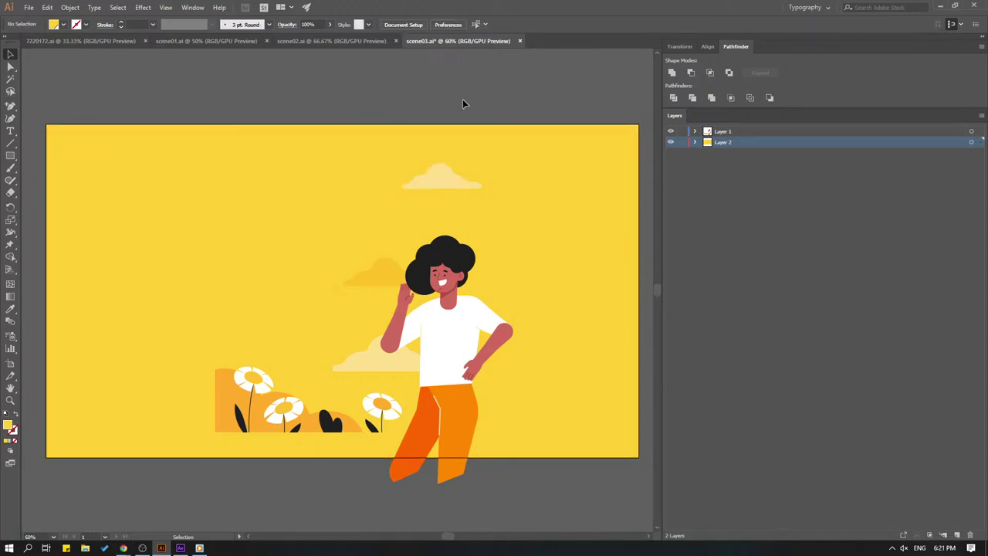
Move the top cloud in place onto its own new layer
{"action": "left_click", "coordinate": [444, 184]}
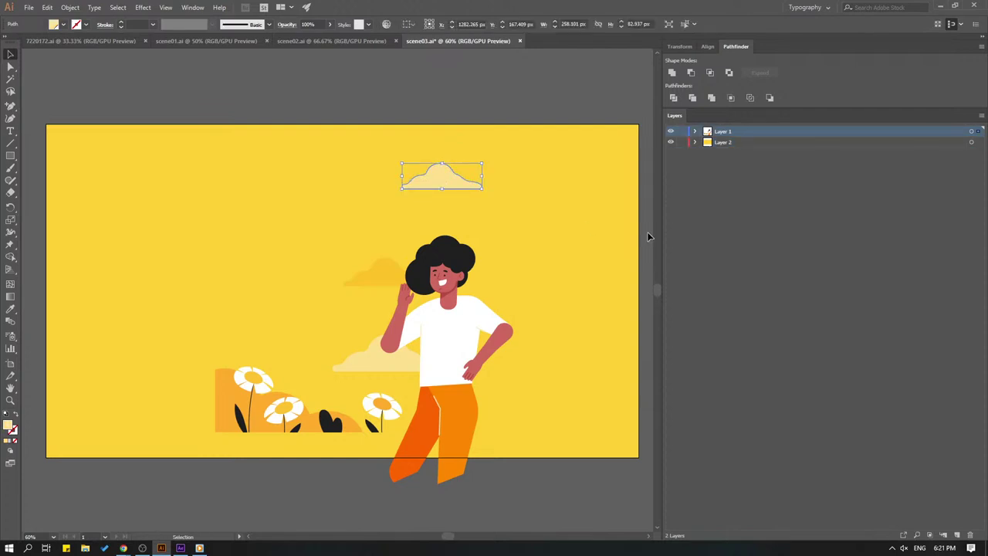
{"action": "key", "text": "a"}
{"action": "key", "text": "Delete"}
{"action": "left_click", "coordinate": [957, 535]}
{"action": "key", "text": "ctrl+f"}
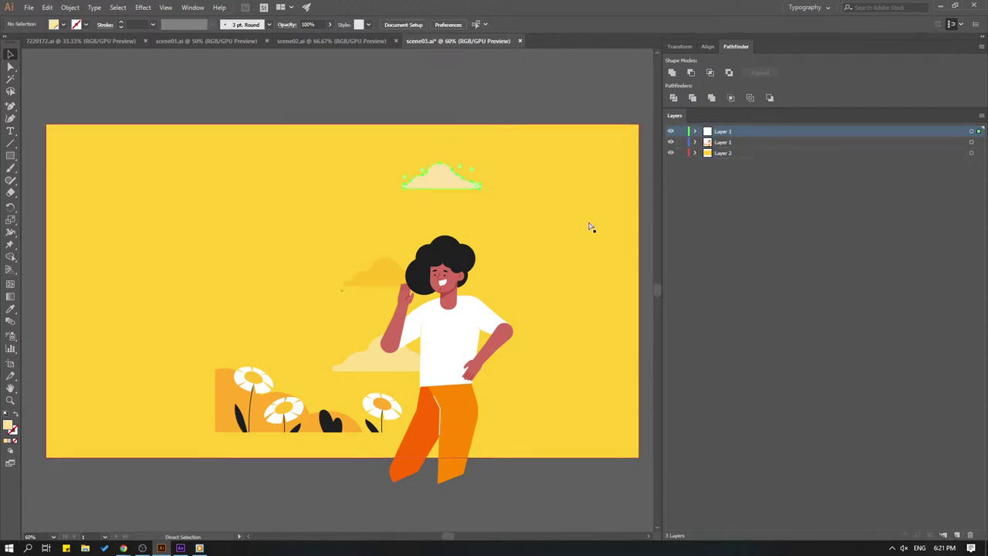
{"action": "left_click", "coordinate": [559, 109]}
Move the small cloud beside the head and the lower cloud onto their own new layers
{"action": "left_click", "coordinate": [395, 270]}
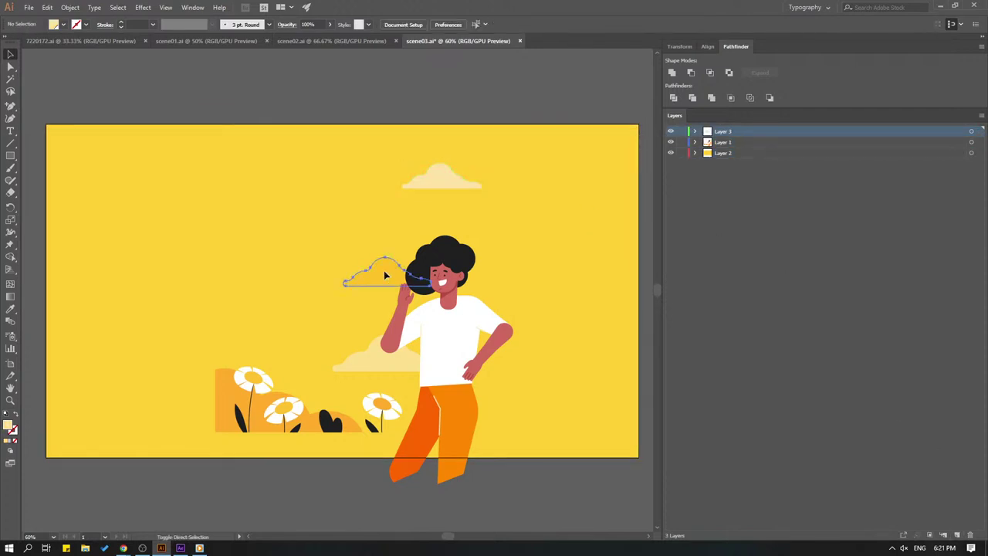
{"action": "key", "text": "ctrl+x"}
{"action": "left_click", "coordinate": [958, 535]}
{"action": "key", "text": "ctrl+f"}
{"action": "key", "text": "a"}
{"action": "left_click", "coordinate": [524, 143]}
{"action": "key", "text": "v"}
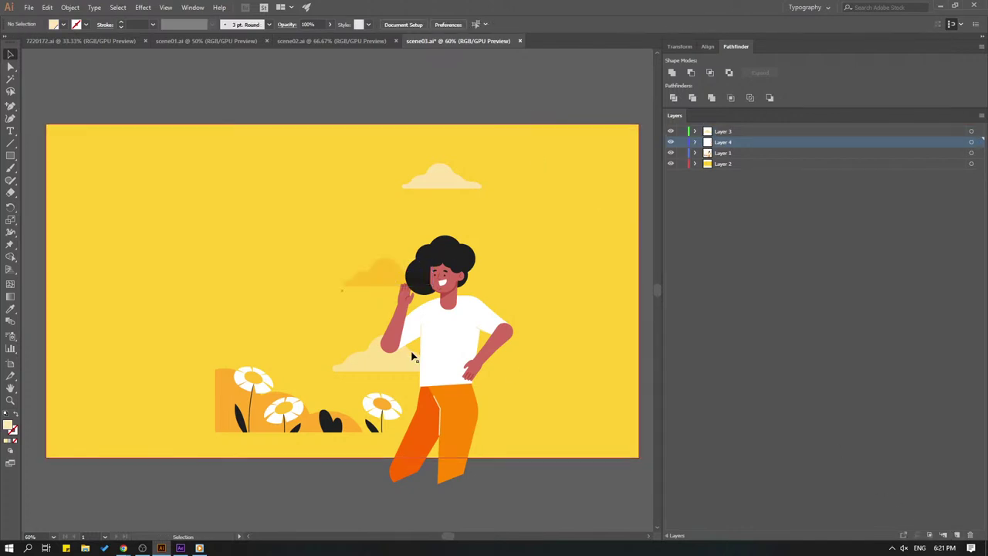
{"action": "left_click", "coordinate": [375, 359]}
{"action": "left_click", "coordinate": [540, 324]}
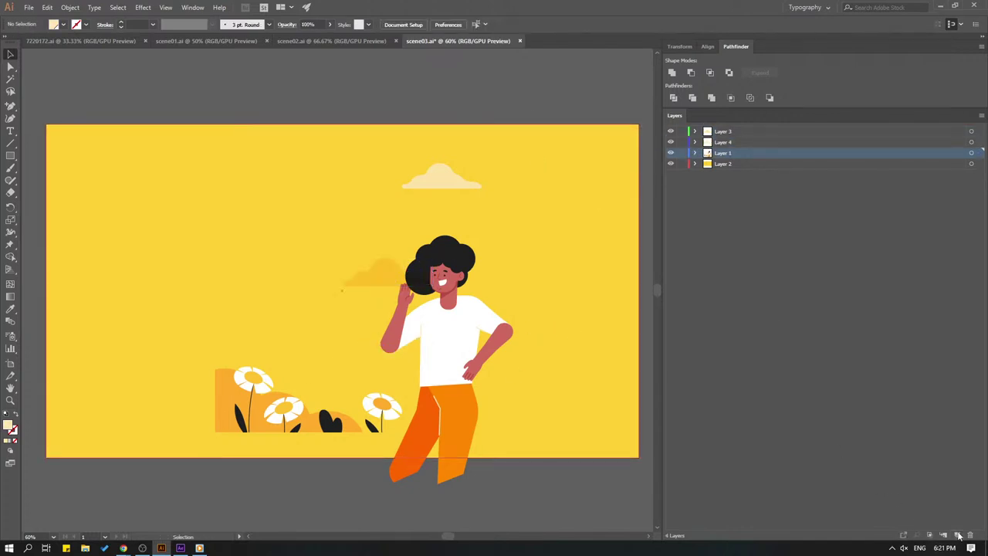
{"action": "left_click", "coordinate": [958, 536]}
{"action": "key", "text": "ctrl+f"}
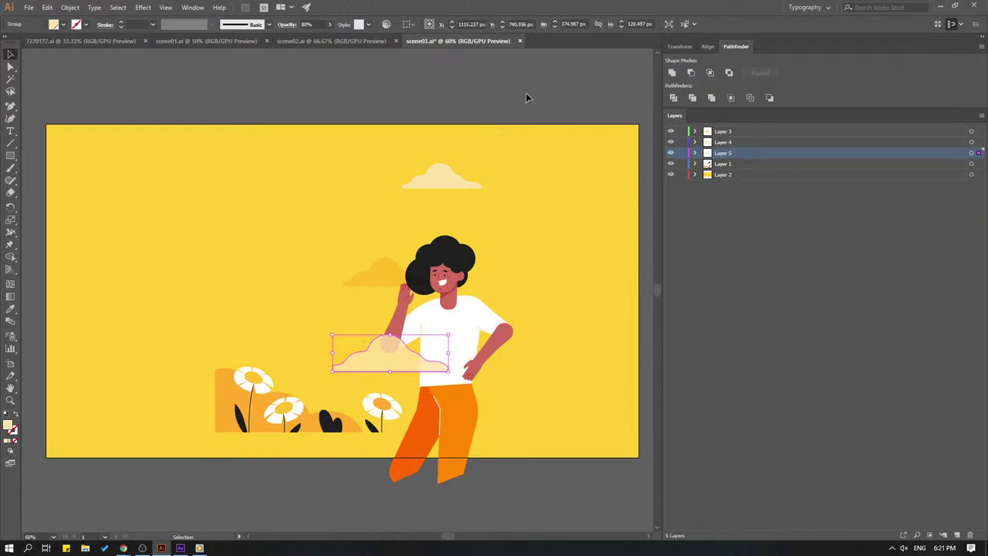
{"action": "left_click", "coordinate": [526, 94]}
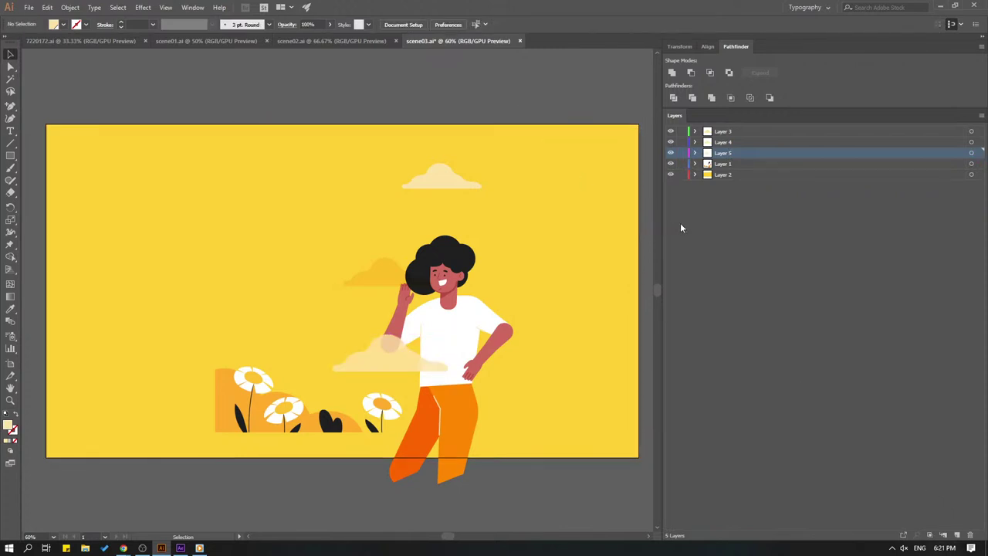
Rename the cloud layers cloud_1, cloud_2 and cloud_3, save, and hide all three
{"action": "double_click", "coordinate": [723, 132]}
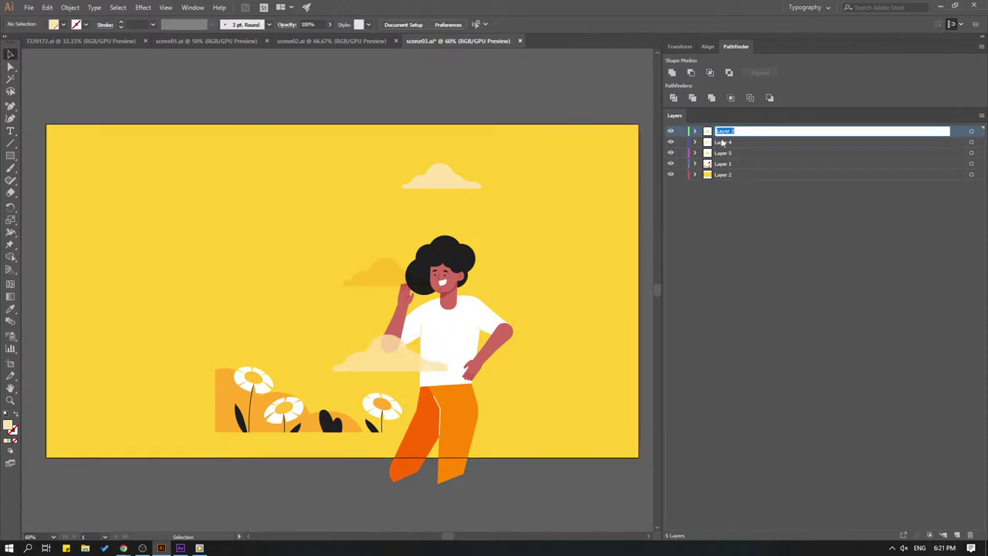
{"action": "type", "text": "cloud_1"}
{"action": "key", "text": "Return"}
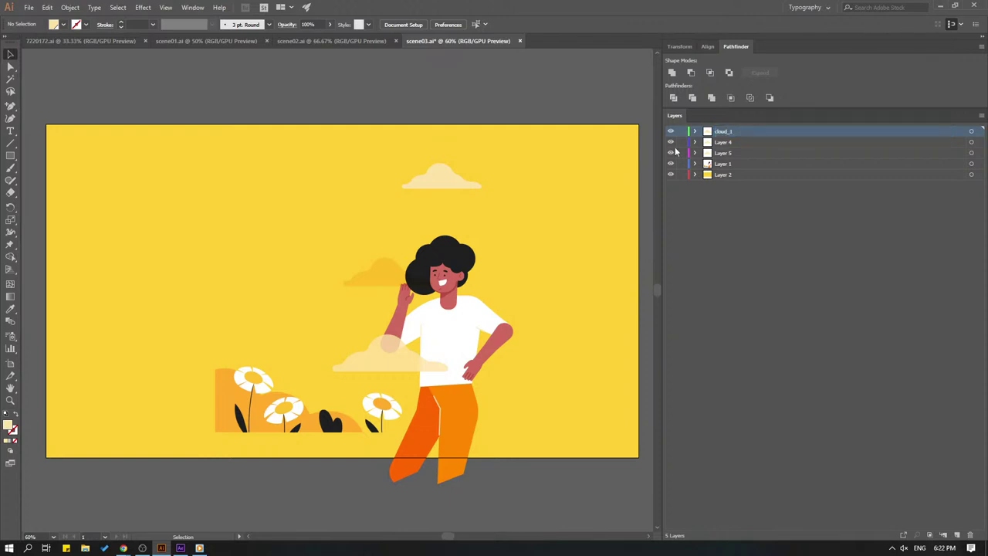
{"action": "double_click", "coordinate": [765, 142]}
{"action": "type", "text": "cloud_"}
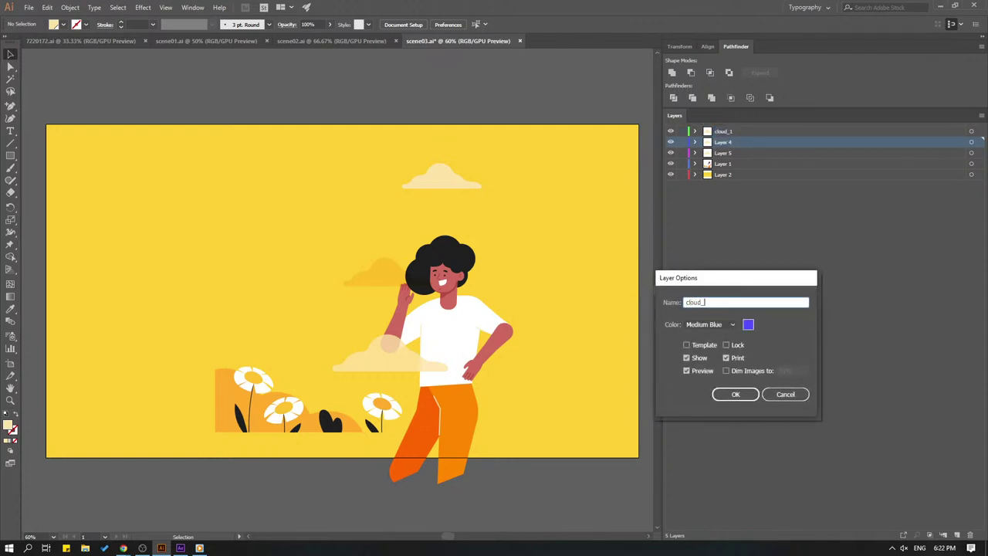
{"action": "type", "text": "2"}
{"action": "key", "text": "Return"}
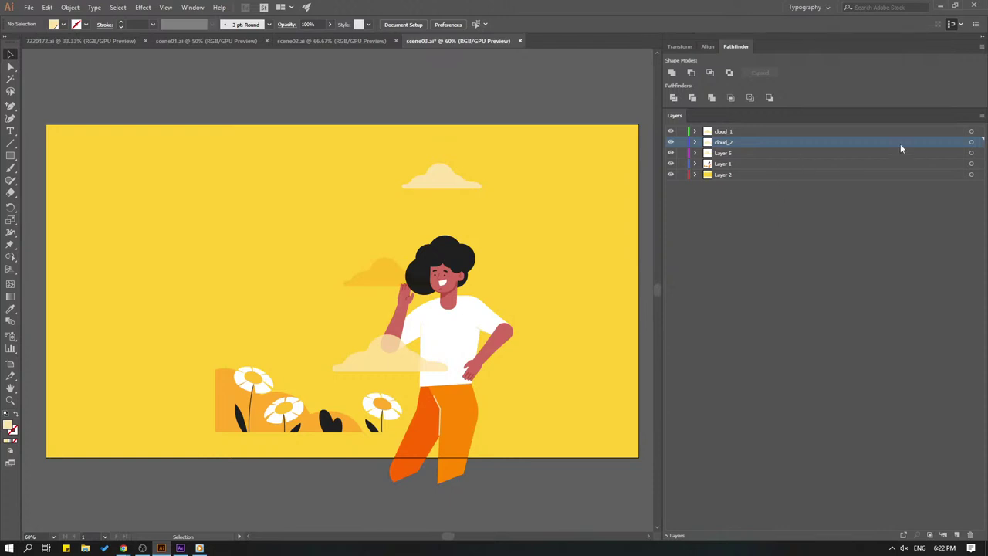
{"action": "double_click", "coordinate": [730, 153]}
{"action": "type", "text": "clou"}
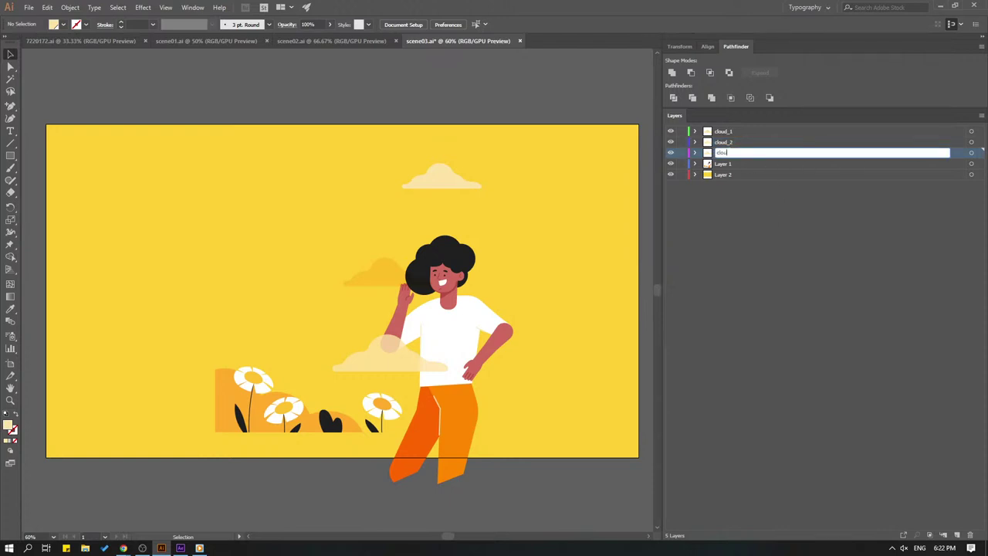
{"action": "type", "text": "d_3"}
{"action": "key", "text": "Return"}
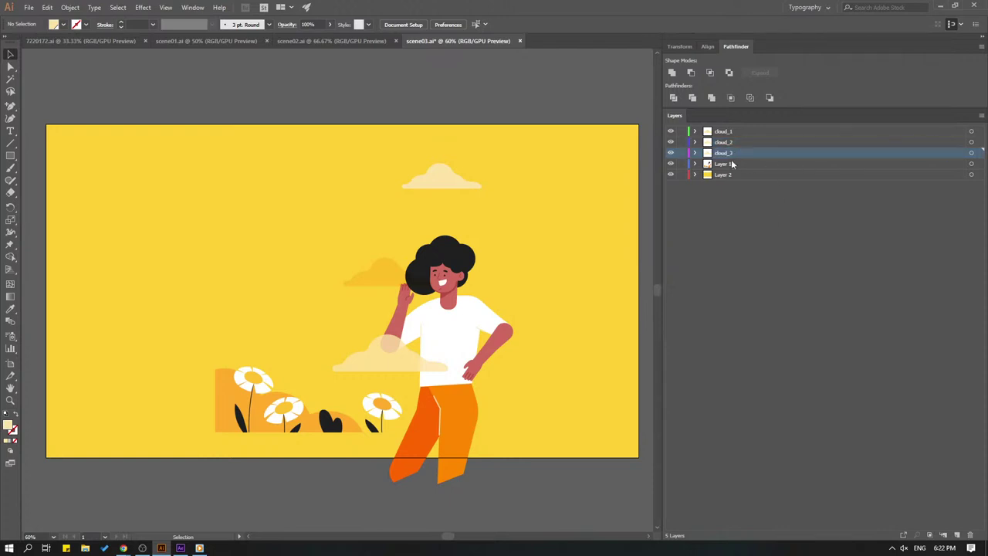
{"action": "key", "text": "ctrl+s"}
{"action": "left_click_drag", "start_coordinate": [670, 153], "coordinate": [670, 131]}
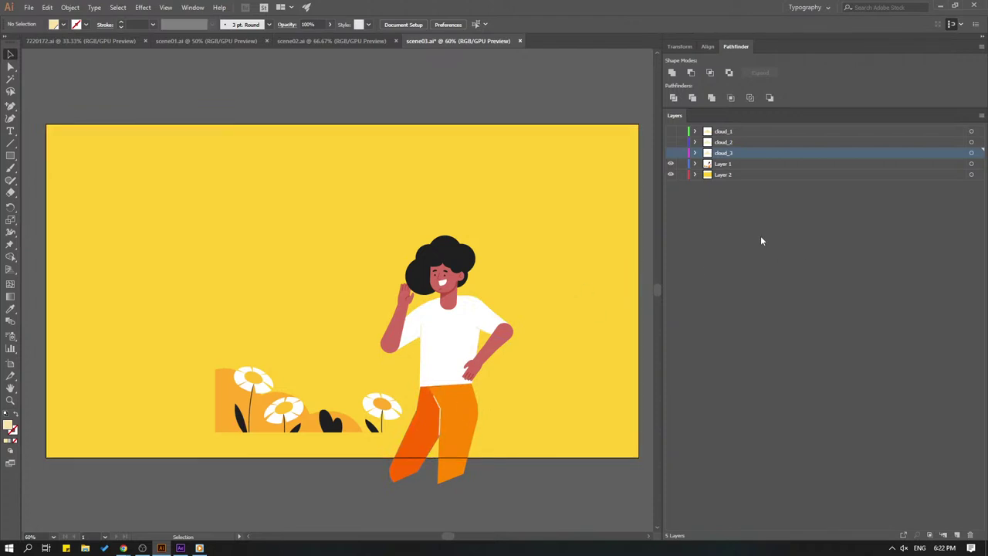
Expand Layer 1's groups and zoom in on the character to locate the arm groups
{"action": "left_click", "coordinate": [706, 164]}
{"action": "left_click", "coordinate": [695, 164]}
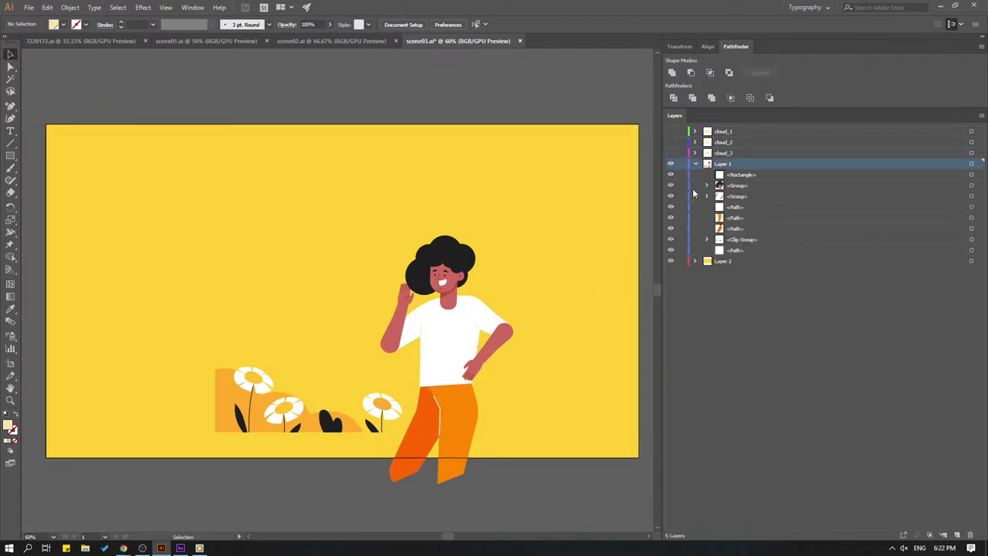
{"action": "key", "text": "ctrl+equal"}
{"action": "key", "text": "ctrl+equal"}
{"action": "key", "text": "ctrl+equal"}
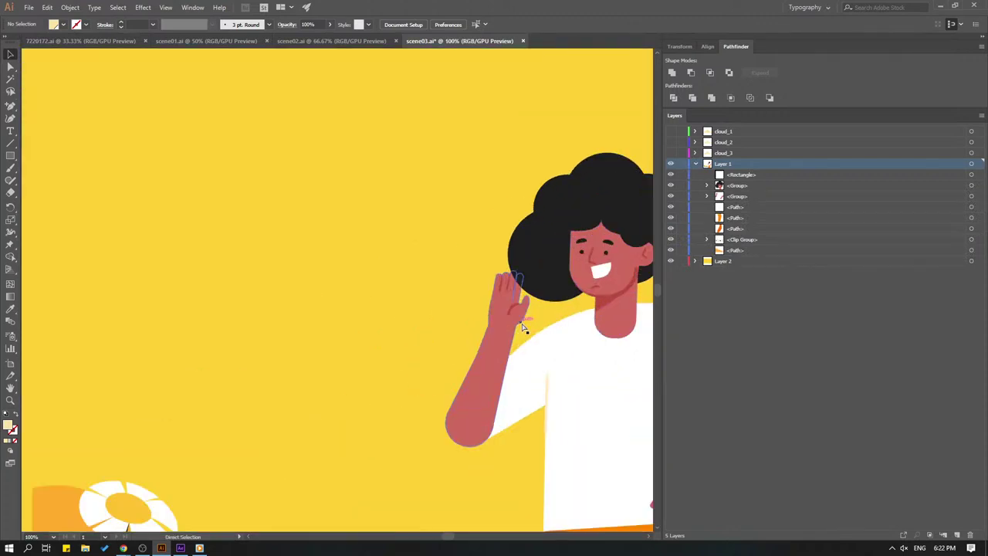
{"action": "left_click_drag", "start_coordinate": [506, 307], "coordinate": [340, 242]}
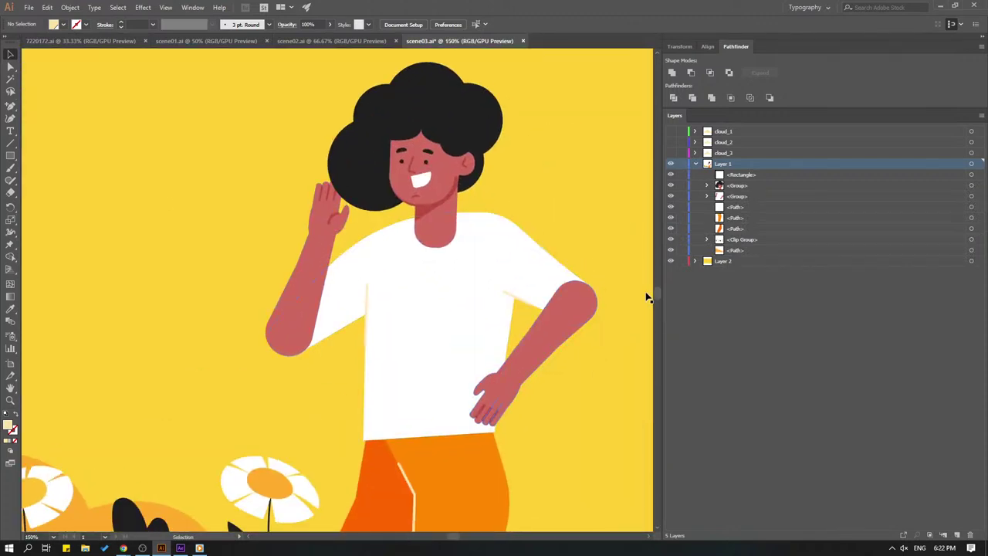
{"action": "left_click", "coordinate": [706, 196]}
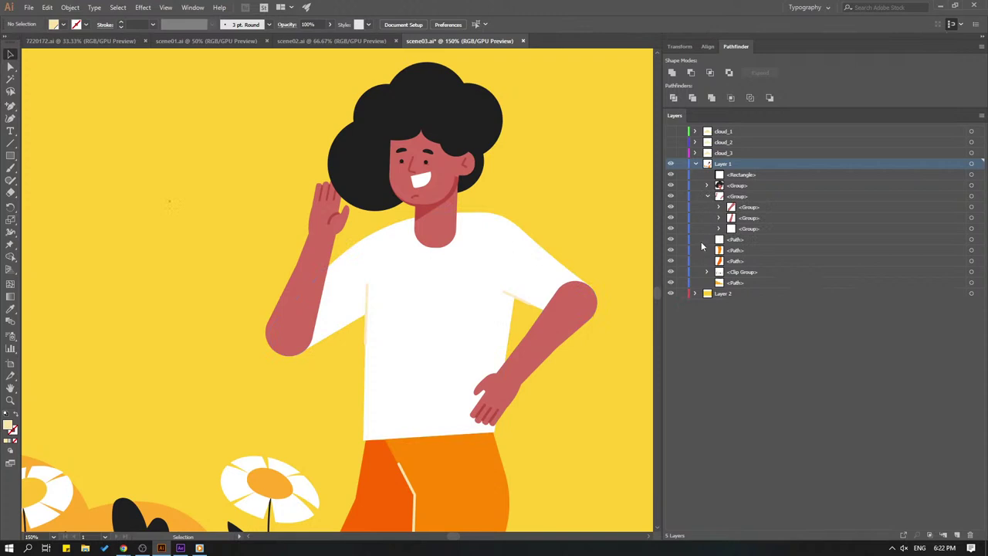
{"action": "left_click", "coordinate": [670, 207]}
{"action": "left_click", "coordinate": [671, 207]}
{"action": "scroll", "coordinate": [521, 199], "scroll_direction": "up", "scroll_amount": 2}
{"action": "scroll", "coordinate": [521, 199], "scroll_direction": "right", "scroll_amount": 2}
Move the forearm-and-hand group into new Layer 6 and hide it
{"action": "left_click", "coordinate": [958, 534]}
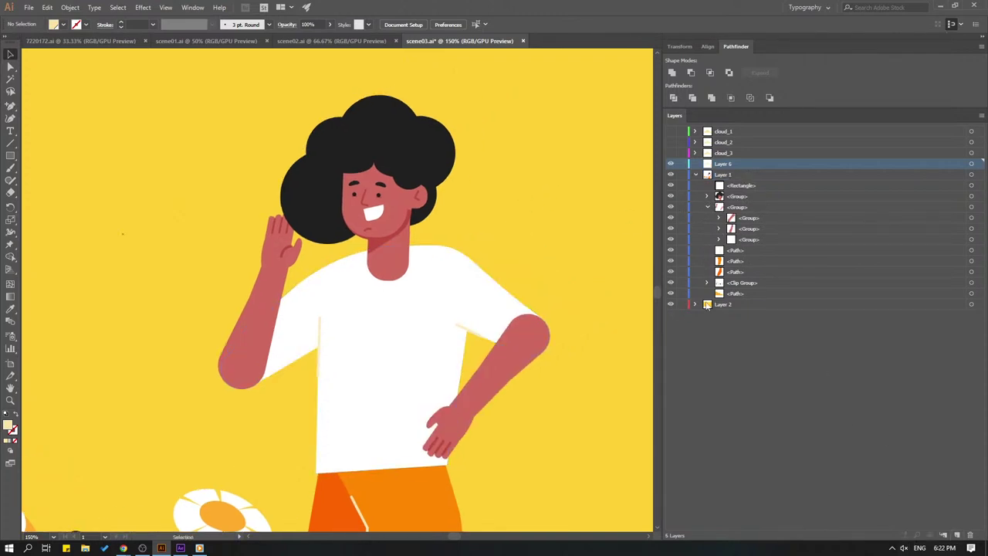
{"action": "left_click", "coordinate": [671, 217]}
{"action": "left_click", "coordinate": [670, 218]}
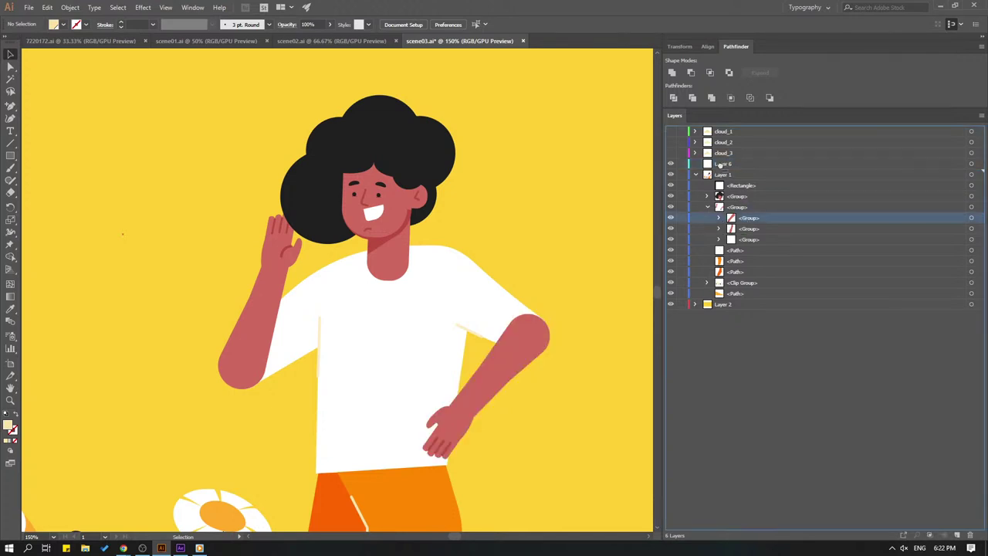
{"action": "left_click_drag", "start_coordinate": [746, 221], "coordinate": [722, 164]}
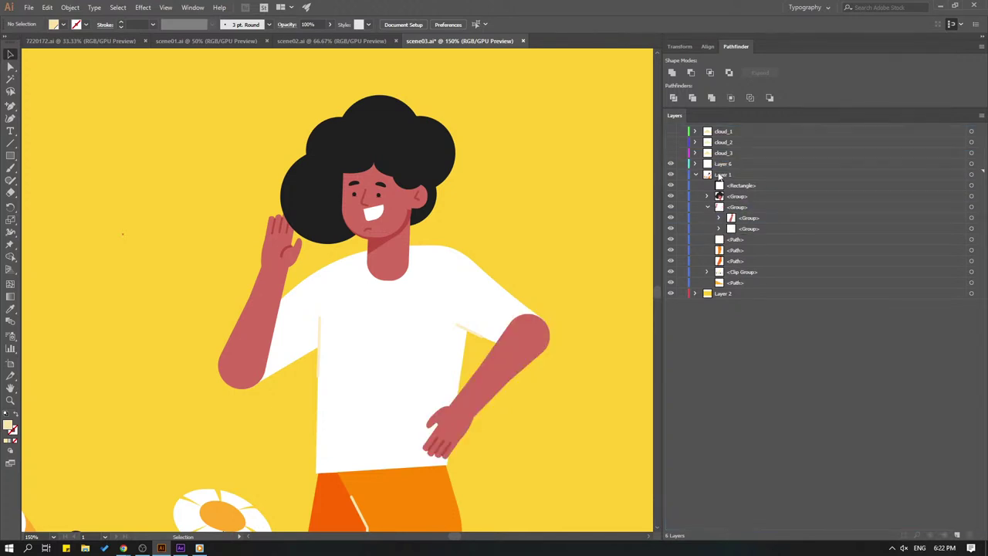
{"action": "left_click", "coordinate": [670, 163]}
Move the raised arm group into new Layer 7 and hide it
{"action": "left_click", "coordinate": [723, 176]}
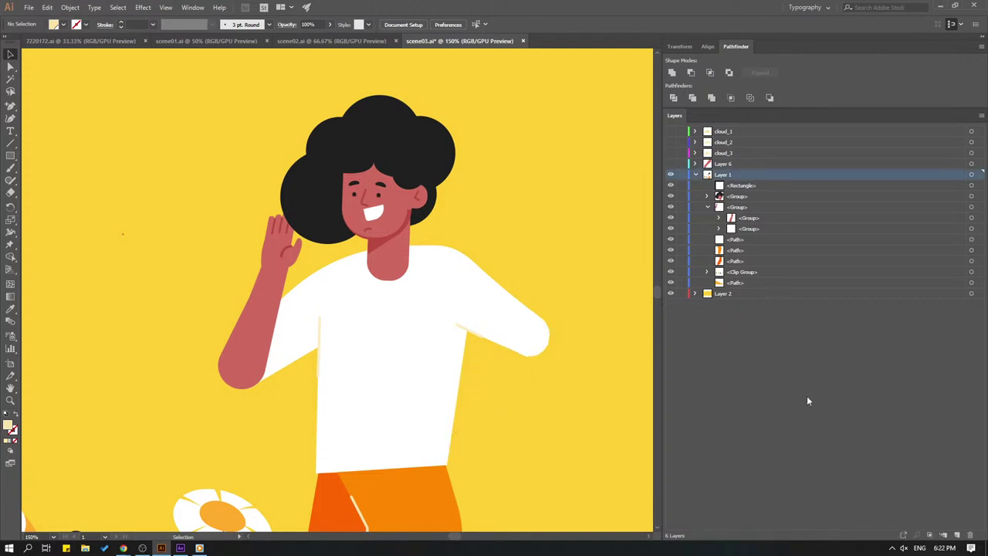
{"action": "left_click", "coordinate": [946, 536]}
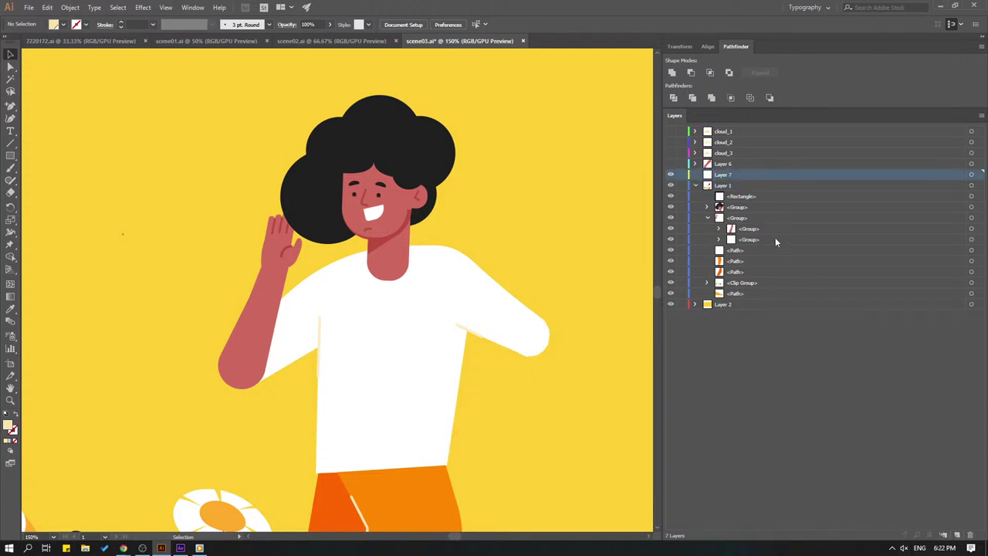
{"action": "left_click", "coordinate": [671, 229]}
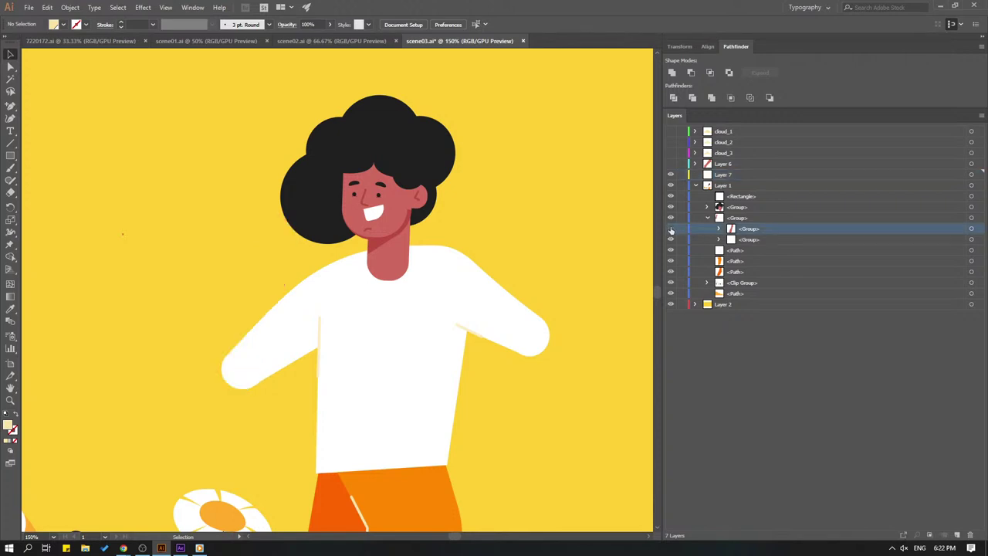
{"action": "left_click", "coordinate": [670, 229]}
{"action": "left_click_drag", "start_coordinate": [743, 237], "coordinate": [720, 176]}
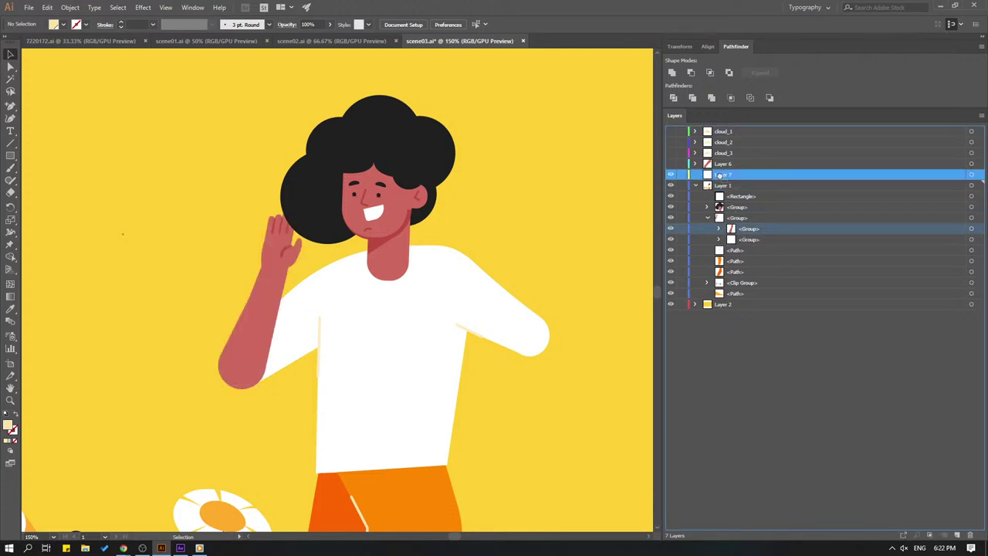
{"action": "left_click", "coordinate": [670, 175]}
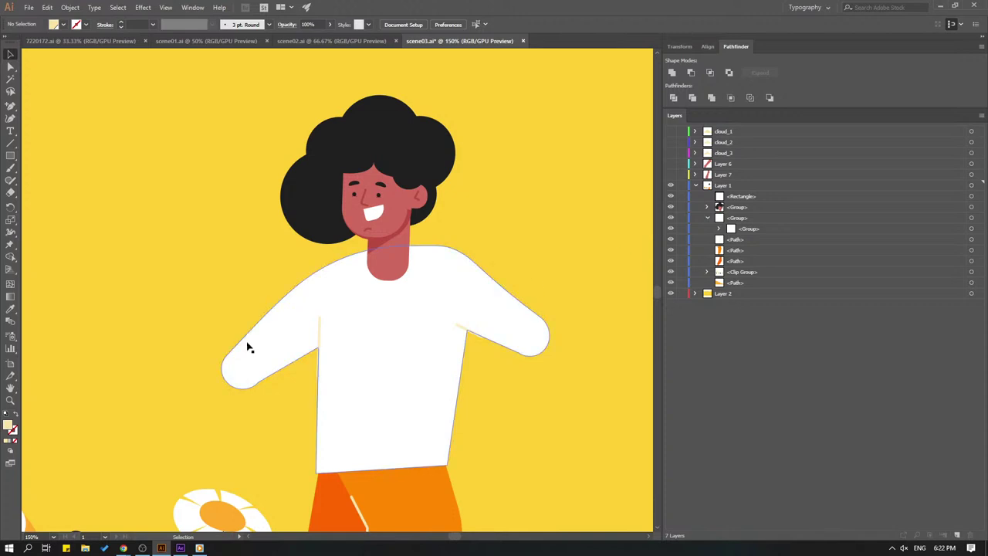
{"action": "left_click_drag", "start_coordinate": [135, 387], "coordinate": [251, 190]}
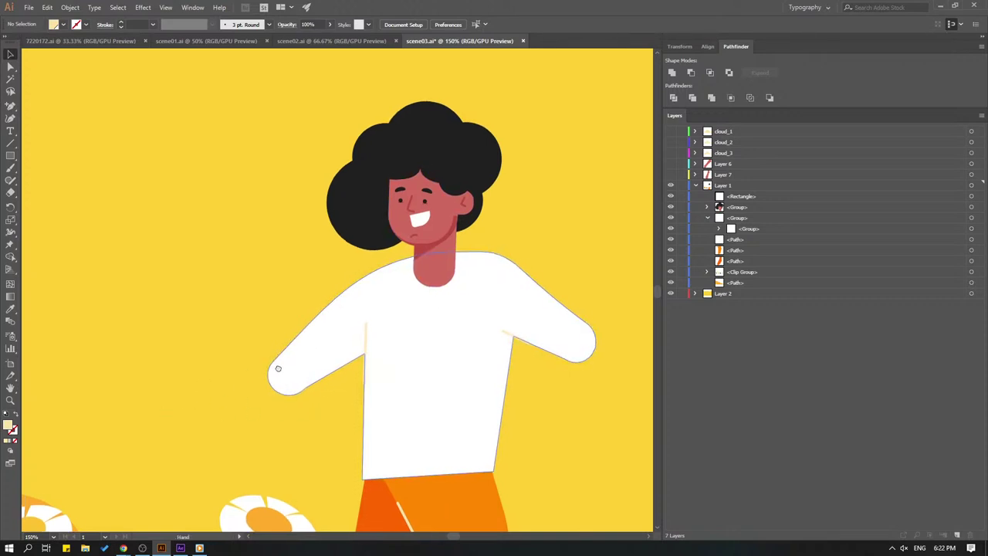
{"action": "left_click_drag", "start_coordinate": [276, 369], "coordinate": [323, 349]}
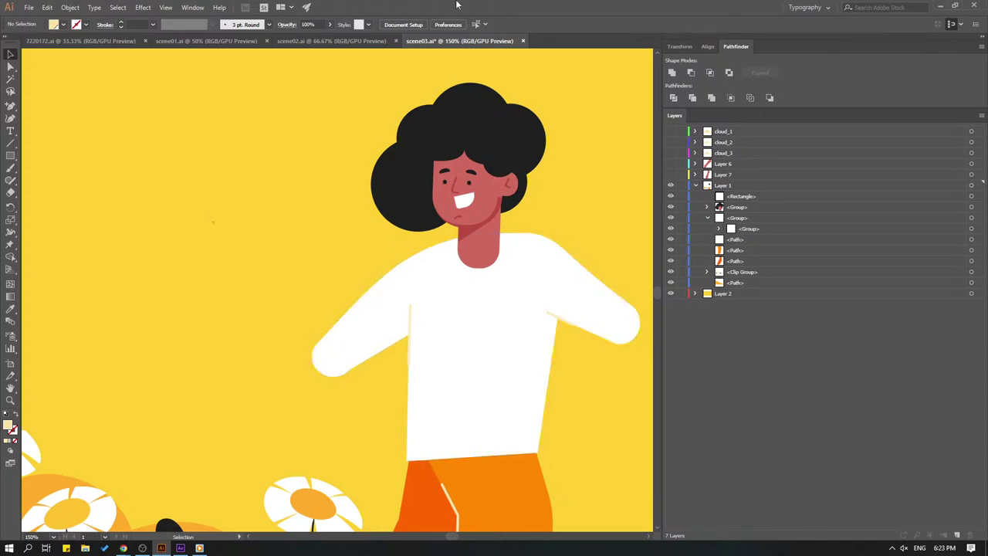
{"action": "left_click_drag", "start_coordinate": [302, 262], "coordinate": [347, 254]}
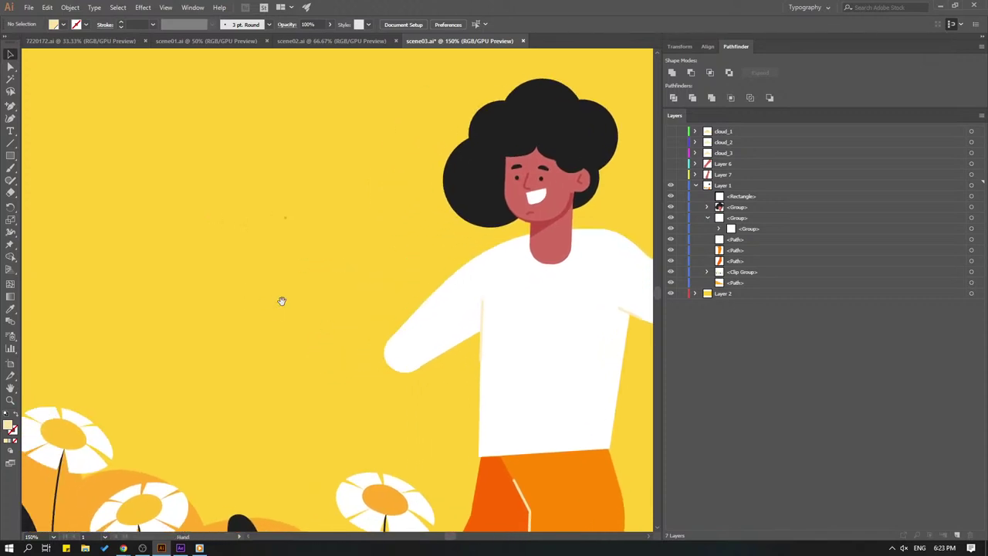
Duplicate the white shirt to the left of the character
{"action": "key", "text": "ctrl"}
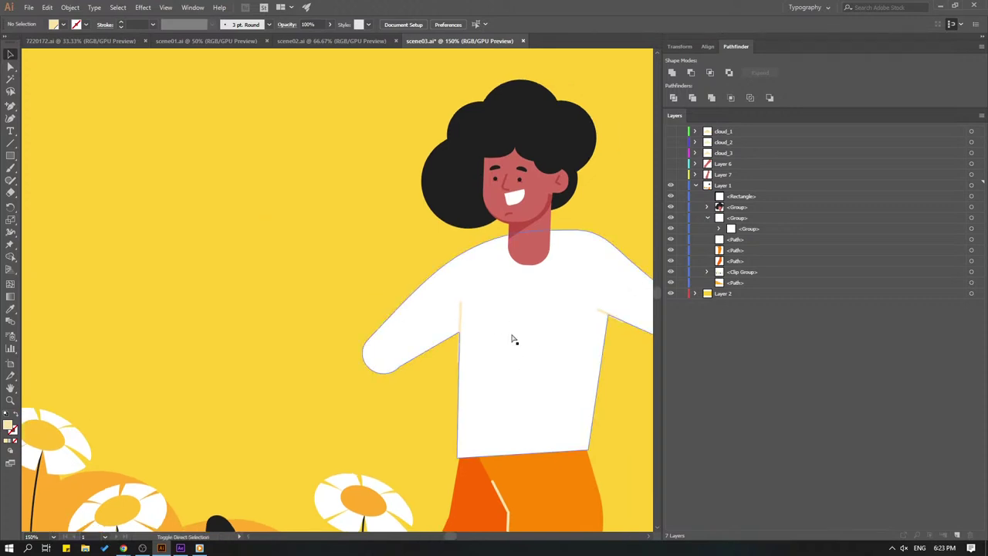
{"action": "left_click", "coordinate": [515, 334]}
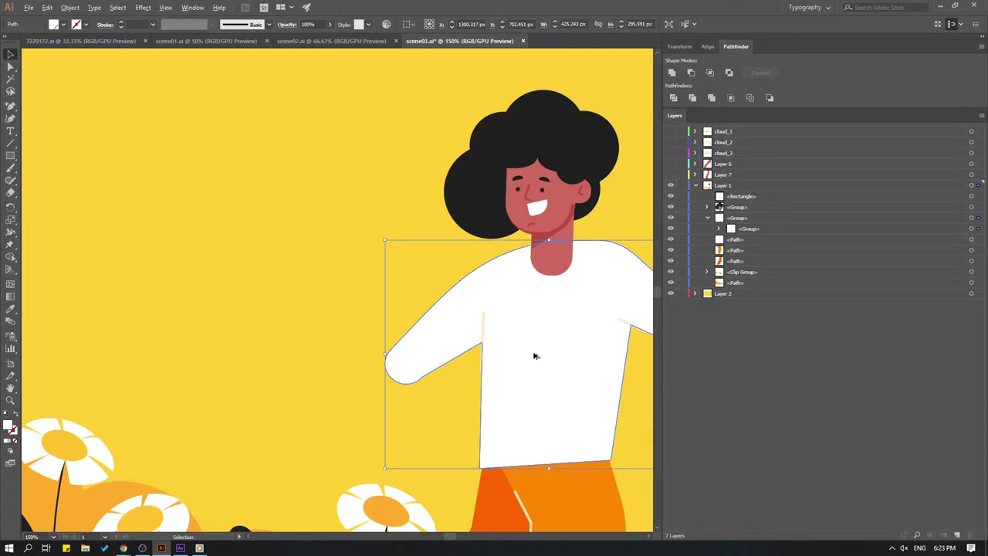
{"action": "left_click_drag", "start_coordinate": [535, 356], "coordinate": [270, 335]}
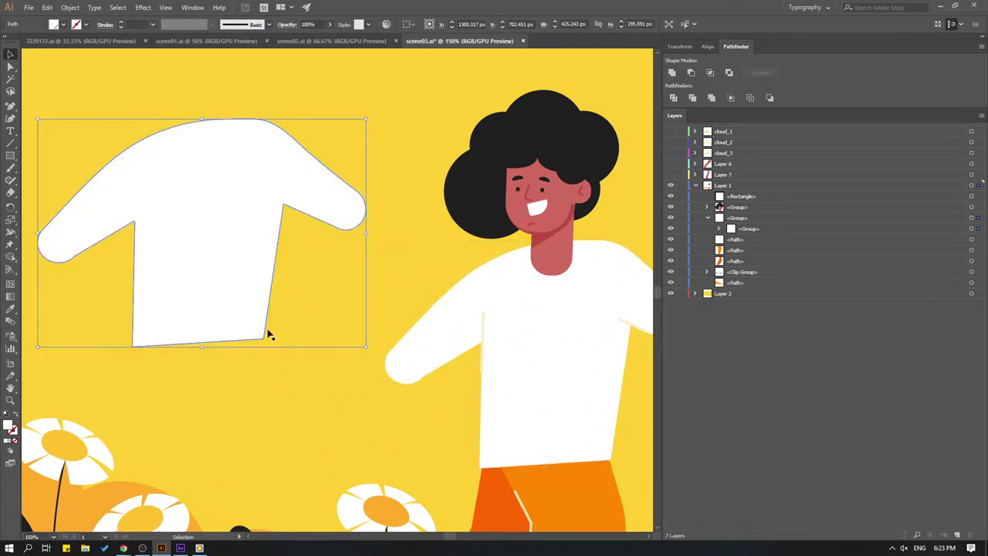
{"action": "scroll", "coordinate": [270, 335], "scroll_direction": "up", "scroll_amount": 2}
{"action": "scroll", "coordinate": [373, 317], "scroll_direction": "left", "scroll_amount": 2}
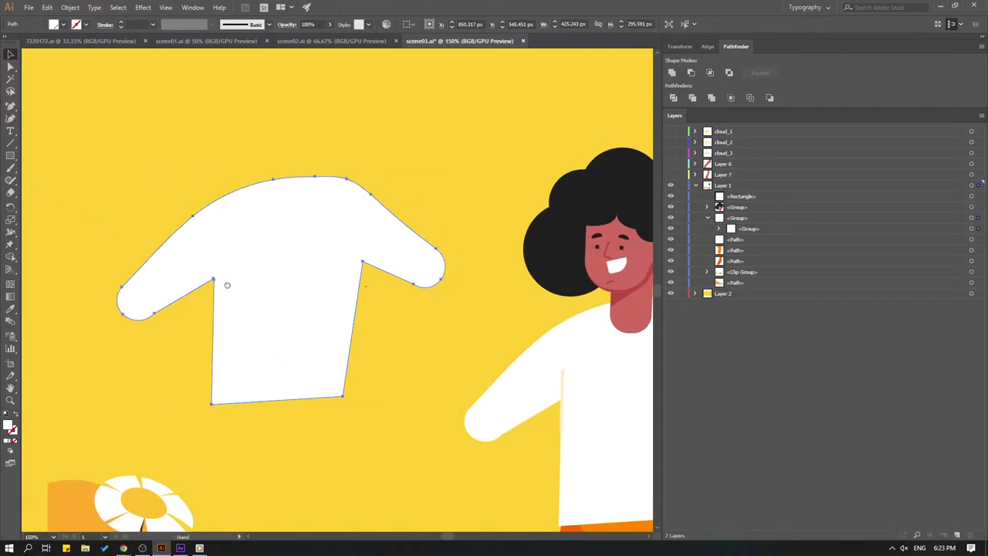
{"action": "mouse_move", "coordinate": [225, 282]}
{"action": "left_mouse_down"}
{"action": "mouse_move", "coordinate": [481, 289]}
{"action": "mouse_move", "coordinate": [132, 278]}
{"action": "mouse_move", "coordinate": [220, 265]}
{"action": "left_mouse_up"}
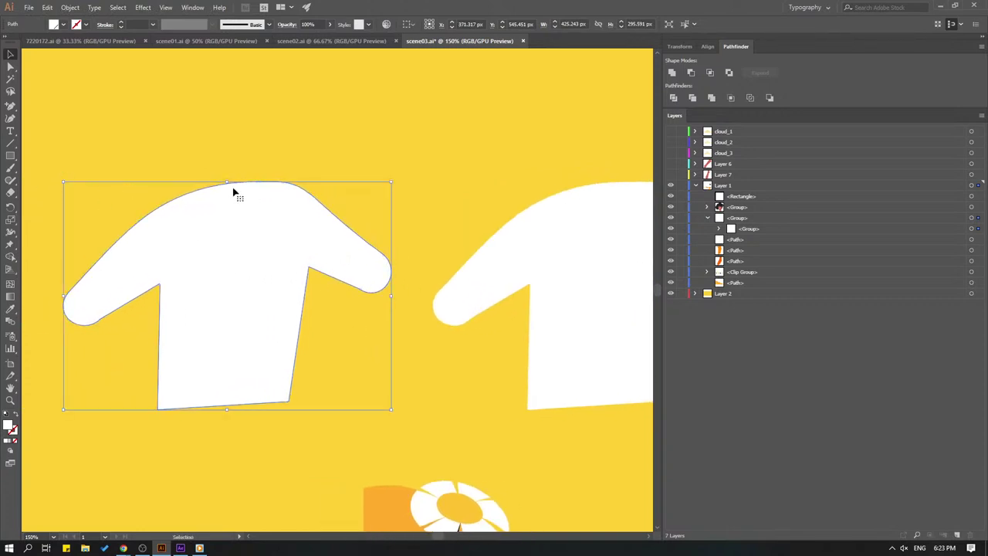
{"action": "mouse_move", "coordinate": [275, 237]}
{"action": "left_mouse_down"}
{"action": "mouse_move", "coordinate": [307, 285]}
{"action": "mouse_move", "coordinate": [270, 309]}
{"action": "mouse_move", "coordinate": [259, 335]}
{"action": "mouse_move", "coordinate": [238, 300]}
{"action": "mouse_move", "coordinate": [239, 88]}
{"action": "left_mouse_up"}
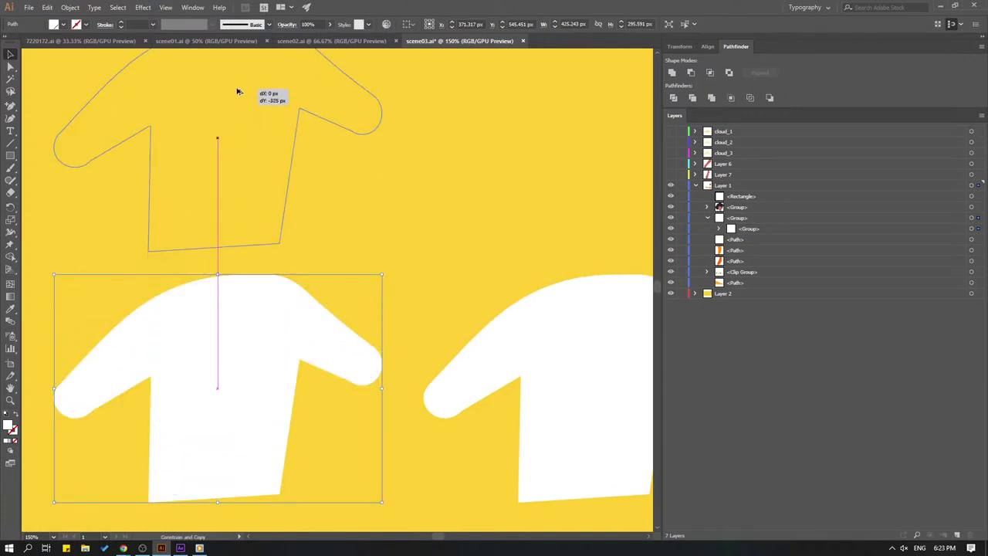
Copy the shirt duplicate straight upward and lock the background layer, Layer 2
{"action": "mouse_move", "coordinate": [531, 215]}
{"action": "left_mouse_down"}
{"action": "mouse_move", "coordinate": [487, 312]}
{"action": "mouse_move", "coordinate": [492, 210]}
{"action": "mouse_move", "coordinate": [432, 230]}
{"action": "mouse_move", "coordinate": [320, 198]}
{"action": "left_mouse_up"}
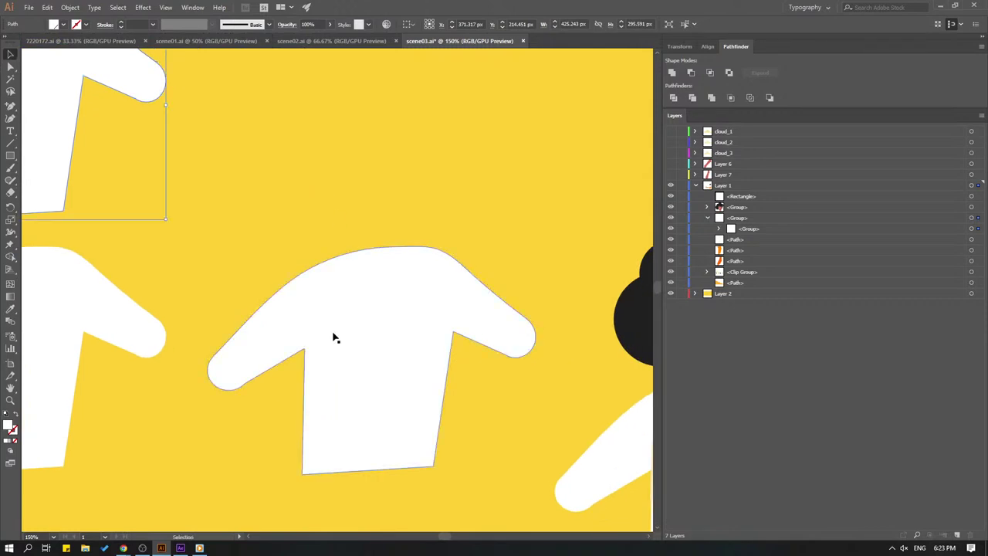
{"action": "left_click_drag", "start_coordinate": [248, 208], "coordinate": [376, 280]}
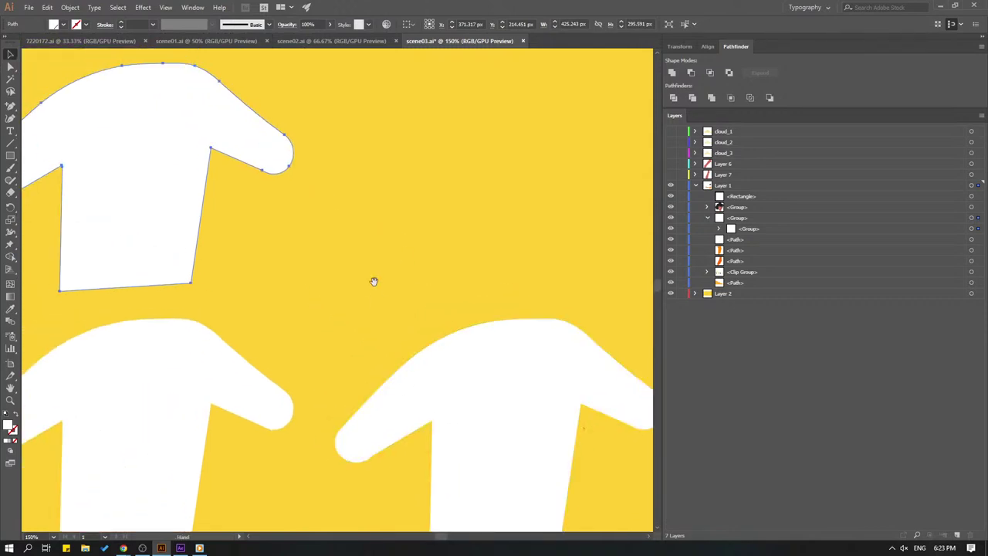
{"action": "left_click", "coordinate": [397, 214]}
{"action": "left_click_drag", "start_coordinate": [330, 228], "coordinate": [467, 269]}
{"action": "left_click", "coordinate": [682, 294]}
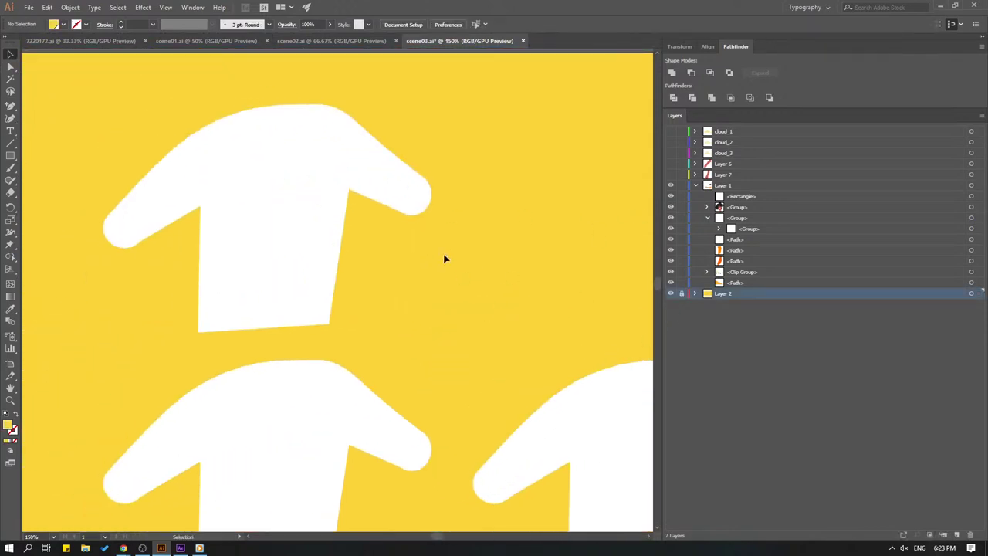
{"action": "left_click", "coordinate": [263, 167]}
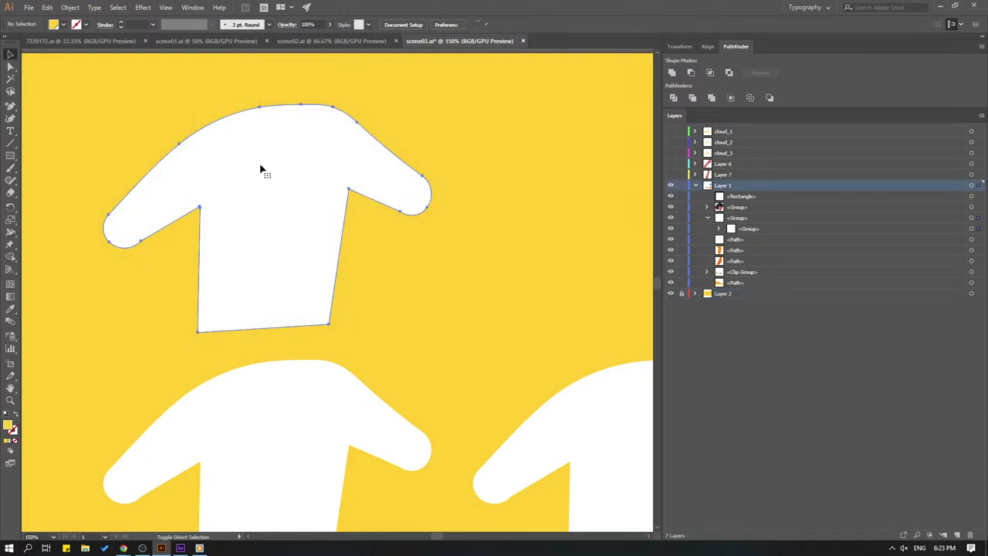
Remove both sleeves of the upper shirt copy with the Delete Anchor Point Tool
{"action": "left_click", "coordinate": [11, 110]}
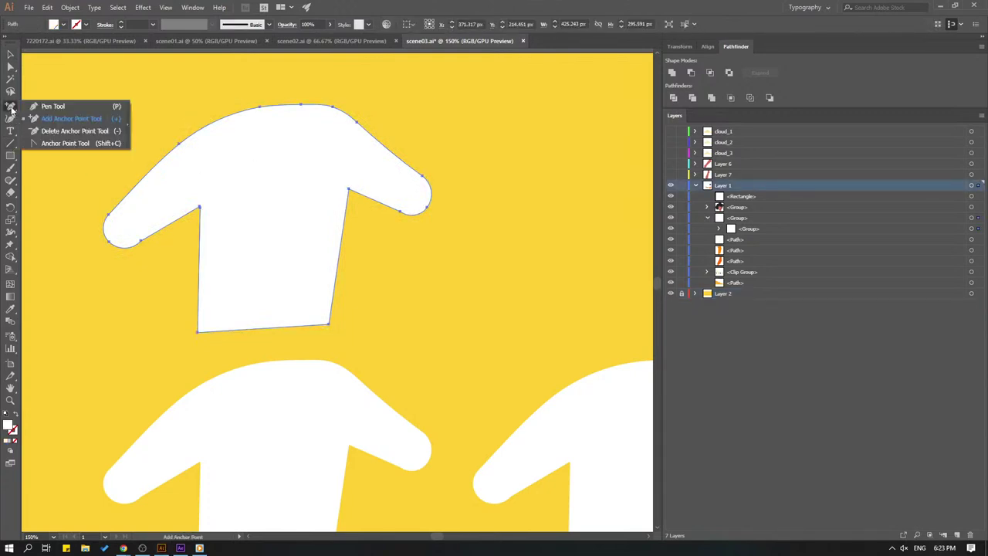
{"action": "left_click", "coordinate": [78, 136]}
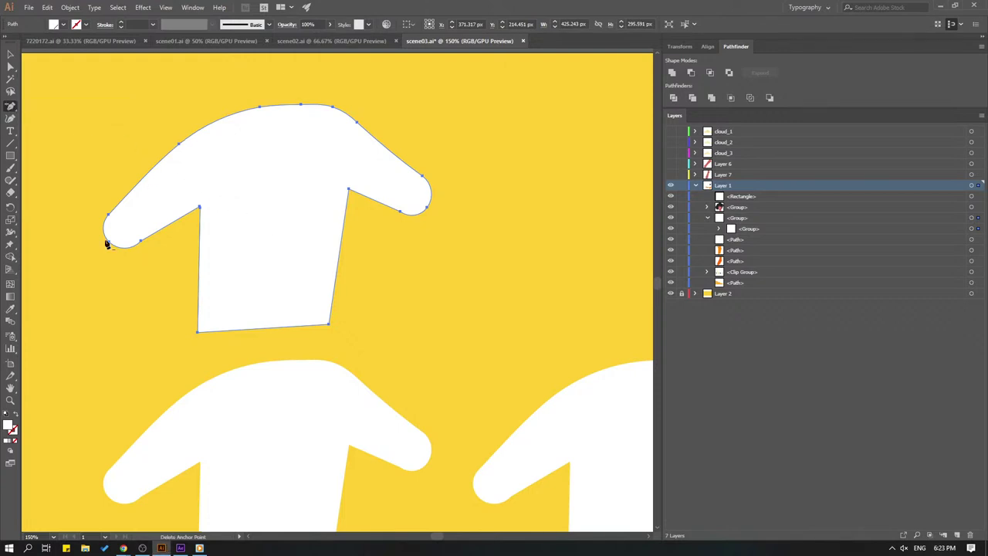
{"action": "left_click", "coordinate": [109, 216]}
{"action": "left_click", "coordinate": [110, 241]}
{"action": "left_click", "coordinate": [134, 247]}
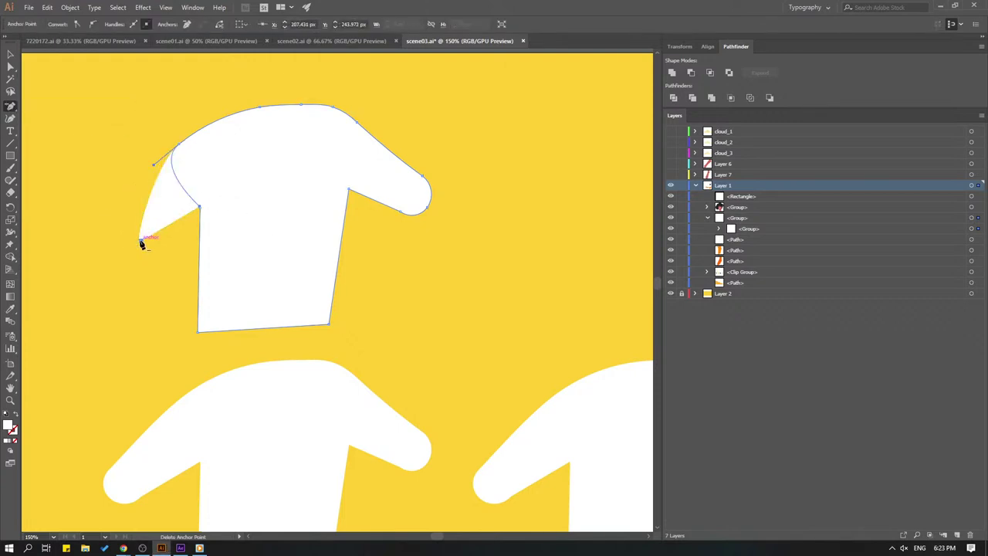
{"action": "left_click", "coordinate": [144, 241]}
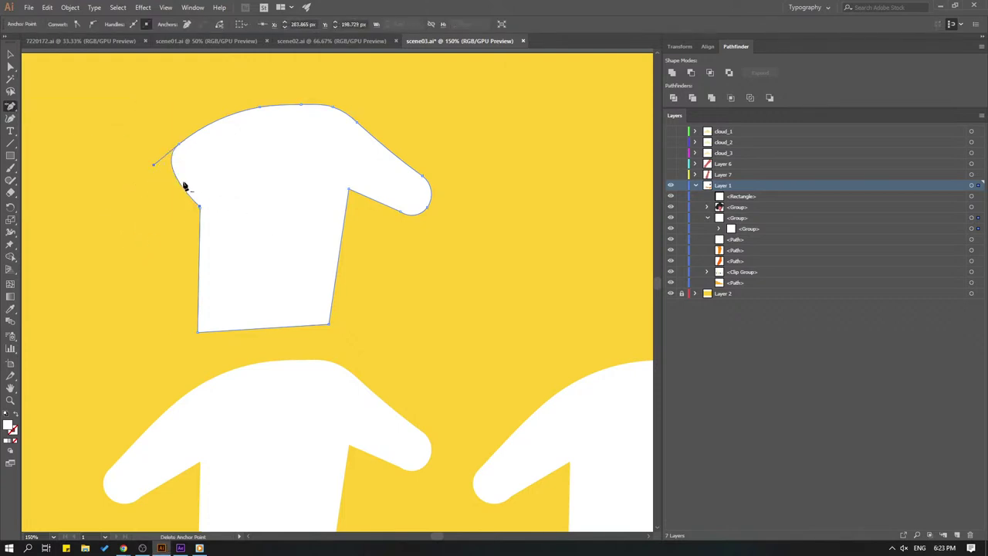
{"action": "left_click", "coordinate": [406, 212]}
{"action": "left_click", "coordinate": [419, 209]}
{"action": "left_click", "coordinate": [422, 181]}
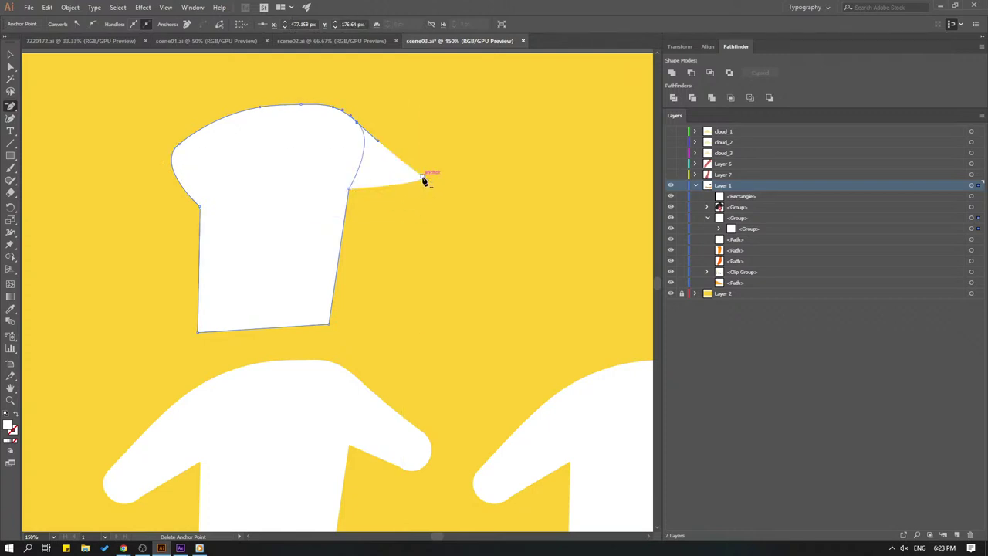
{"action": "left_click", "coordinate": [422, 180]}
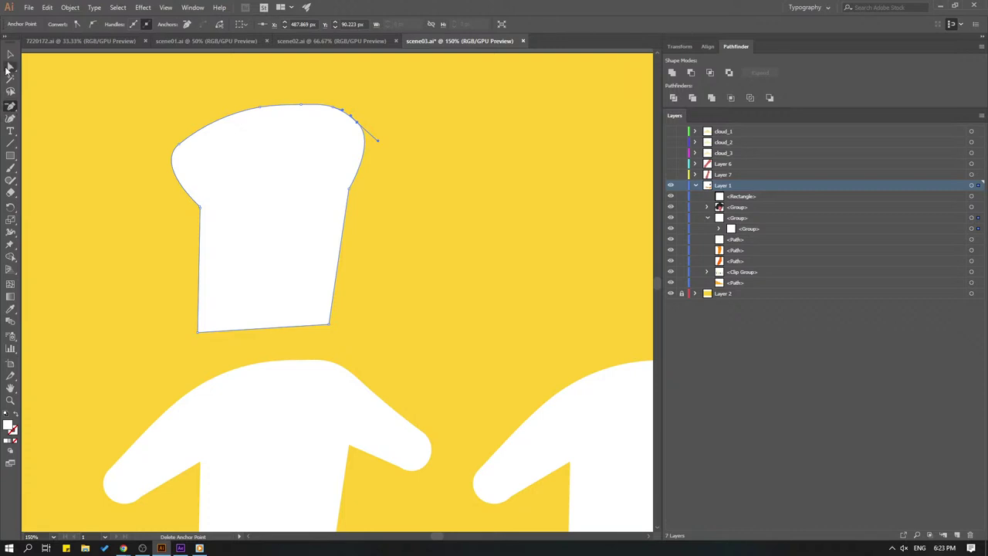
{"action": "left_click", "coordinate": [10, 54]}
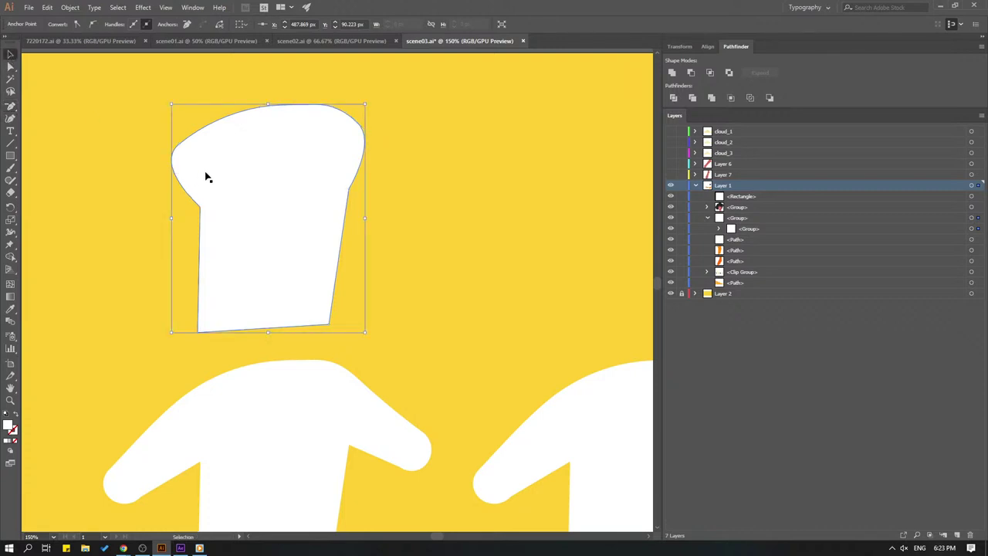
Round the shape's top-left and top-right corners with Direct Selection into a head-like top
{"action": "key", "text": "a"}
{"action": "left_click", "coordinate": [180, 149]}
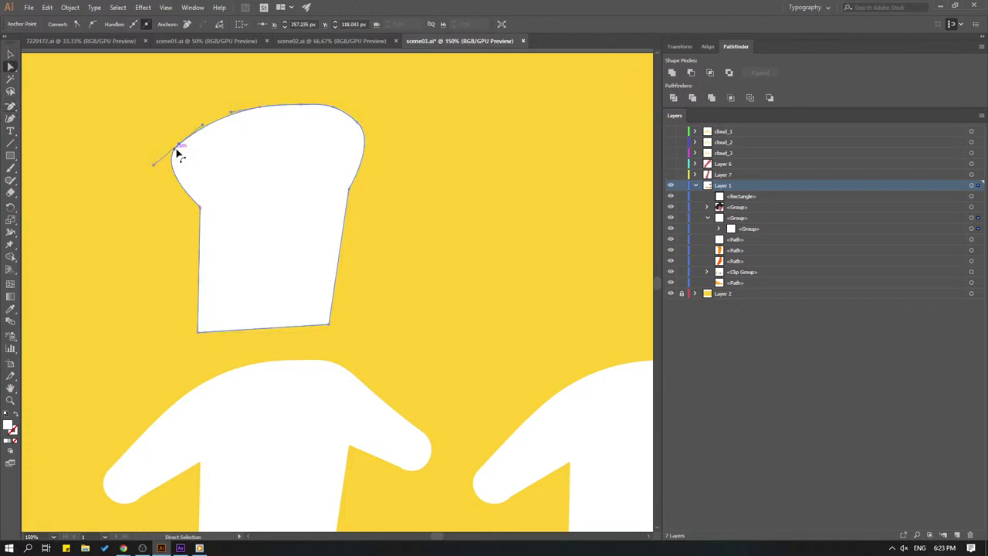
{"action": "left_click_drag", "start_coordinate": [176, 150], "coordinate": [206, 123]}
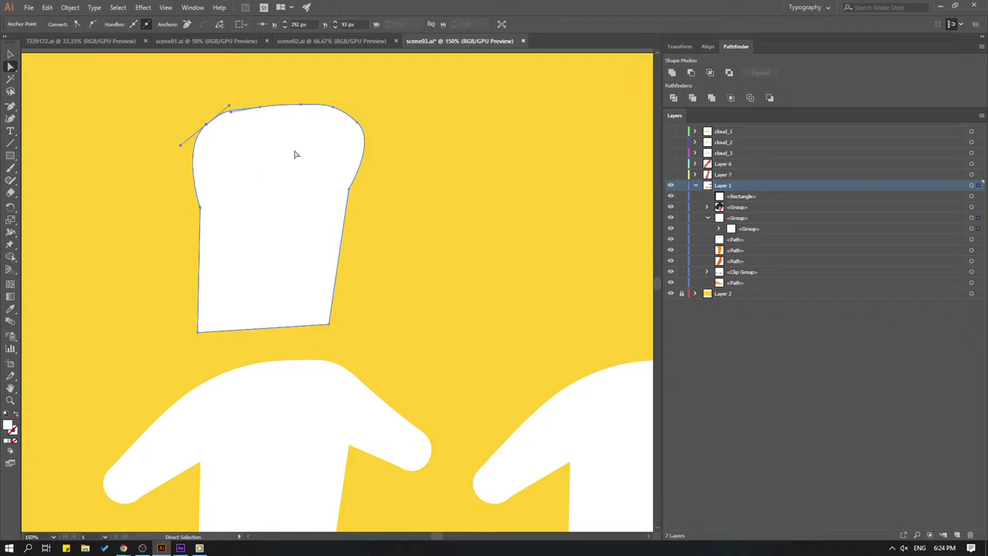
{"action": "left_click_drag", "start_coordinate": [359, 132], "coordinate": [352, 116]}
{"action": "left_click_drag", "start_coordinate": [373, 136], "coordinate": [355, 131]}
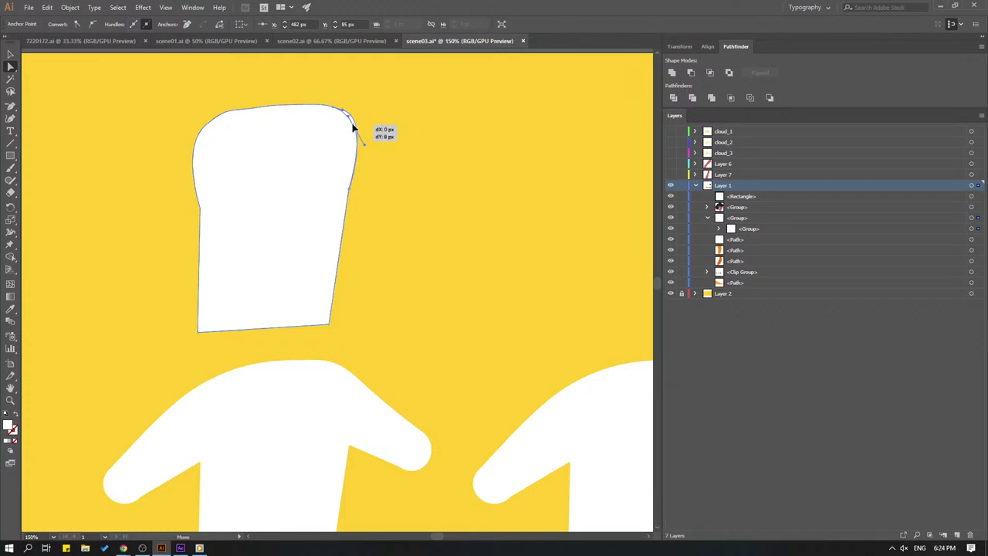
{"action": "left_click_drag", "start_coordinate": [353, 131], "coordinate": [353, 126]}
{"action": "key", "text": "v"}
{"action": "left_click", "coordinate": [426, 165]}
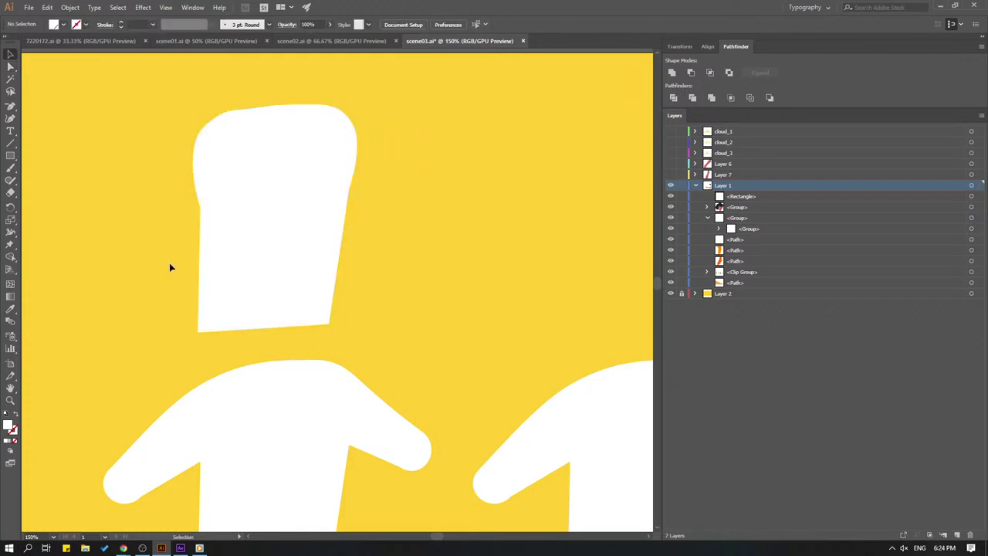
Select the lower shirt copy and pick the Delete Anchor Point Tool
{"action": "scroll", "coordinate": [169, 263], "scroll_direction": "down", "scroll_amount": 4}
{"action": "scroll", "coordinate": [168, 221], "scroll_direction": "up", "scroll_amount": 5}
{"action": "scroll", "coordinate": [137, 304], "scroll_direction": "down", "scroll_amount": 1}
{"action": "scroll", "coordinate": [231, 307], "scroll_direction": "down", "scroll_amount": 2}
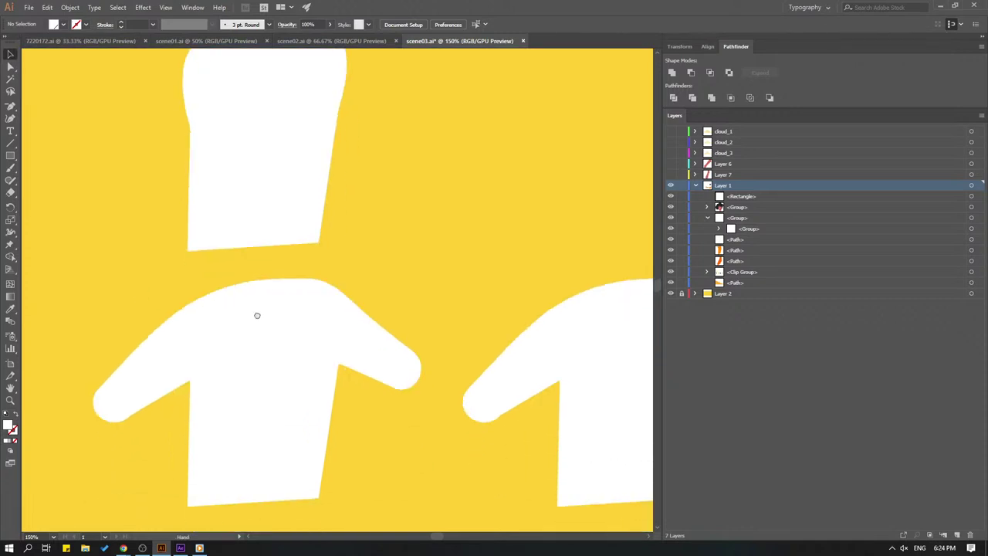
{"action": "scroll", "coordinate": [258, 315], "scroll_direction": "down", "scroll_amount": 1}
{"action": "left_click_drag", "start_coordinate": [207, 347], "coordinate": [222, 329]}
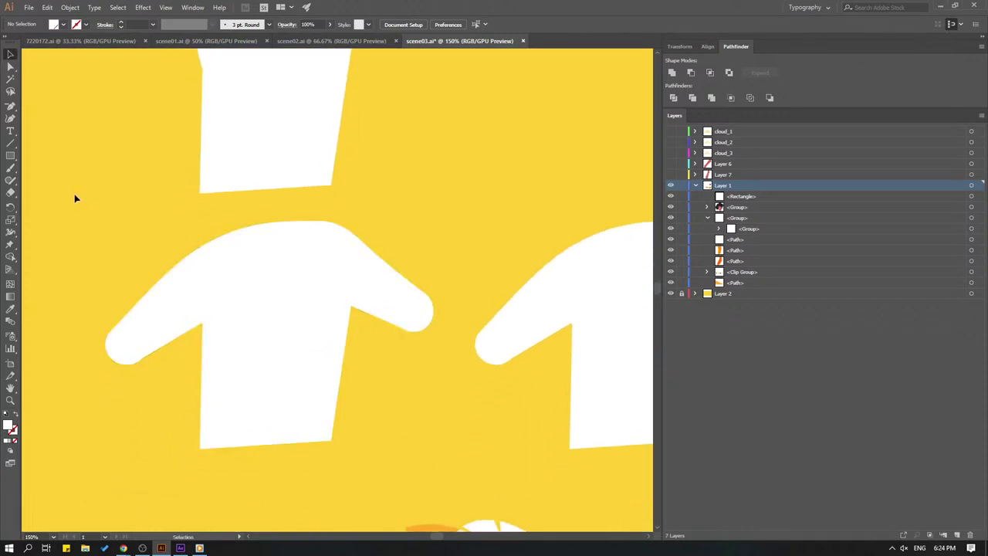
{"action": "left_click", "coordinate": [243, 271]}
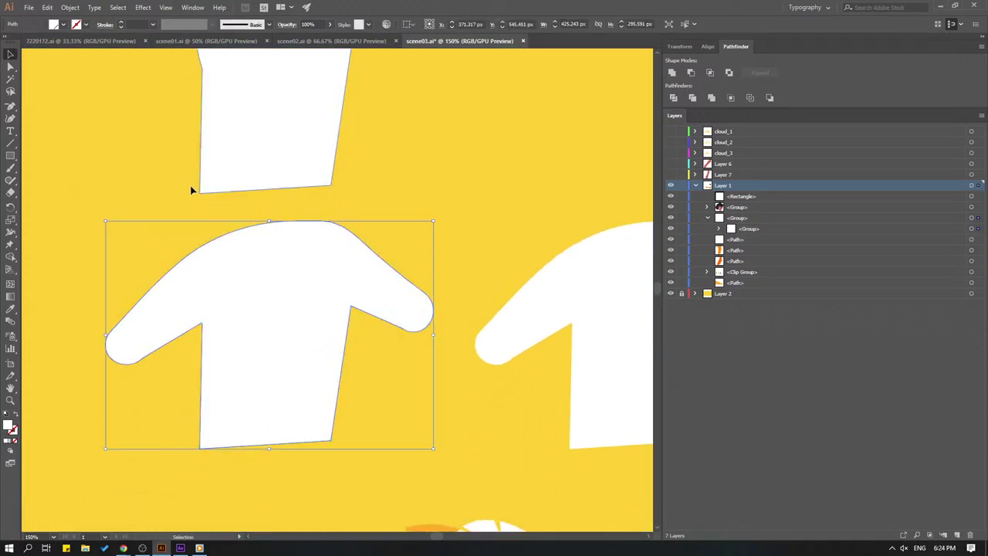
{"action": "mouse_move", "coordinate": [10, 106]}
{"action": "left_mouse_down"}
{"action": "mouse_move", "coordinate": [34, 136]}
{"action": "mouse_move", "coordinate": [73, 137]}
{"action": "left_mouse_up"}
{"action": "scroll", "coordinate": [165, 316], "scroll_direction": "down", "scroll_amount": 1}
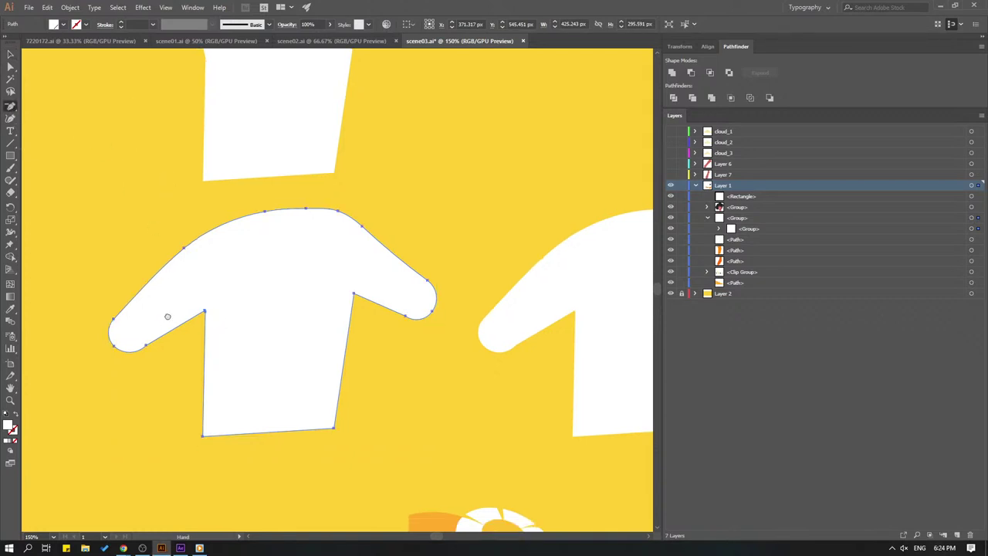
{"action": "scroll", "coordinate": [186, 325], "scroll_direction": "down", "scroll_amount": 1}
Delete the body and right-sleeve anchors, leaving a narrow diagonal arm shape
{"action": "left_click", "coordinate": [339, 397]}
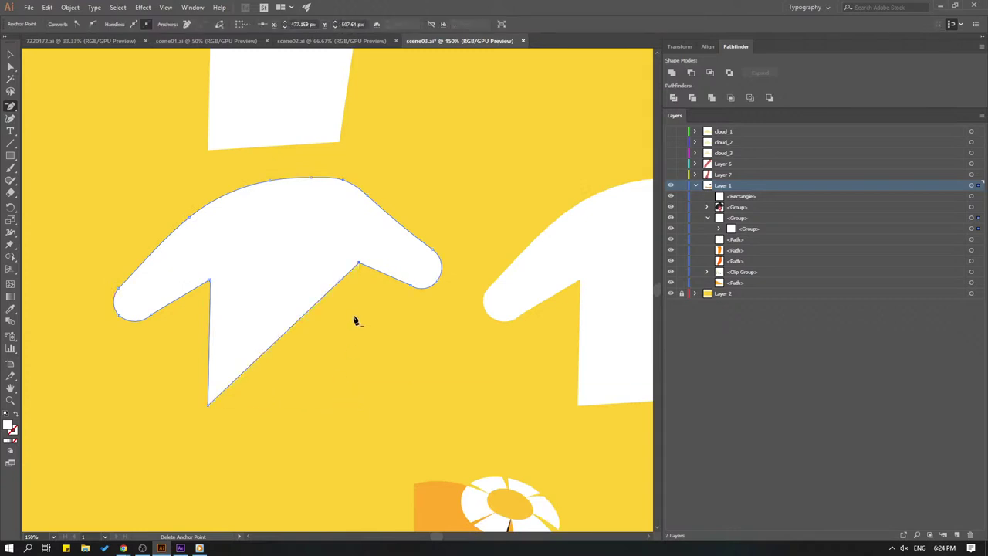
{"action": "left_click", "coordinate": [361, 264]}
{"action": "left_click", "coordinate": [412, 286]}
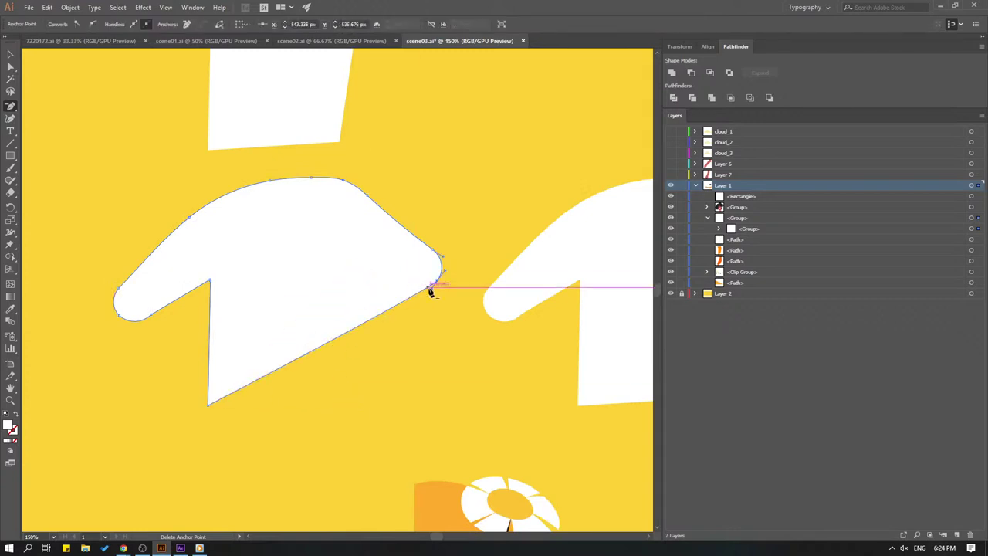
{"action": "left_click", "coordinate": [438, 284]}
{"action": "left_click", "coordinate": [435, 255]}
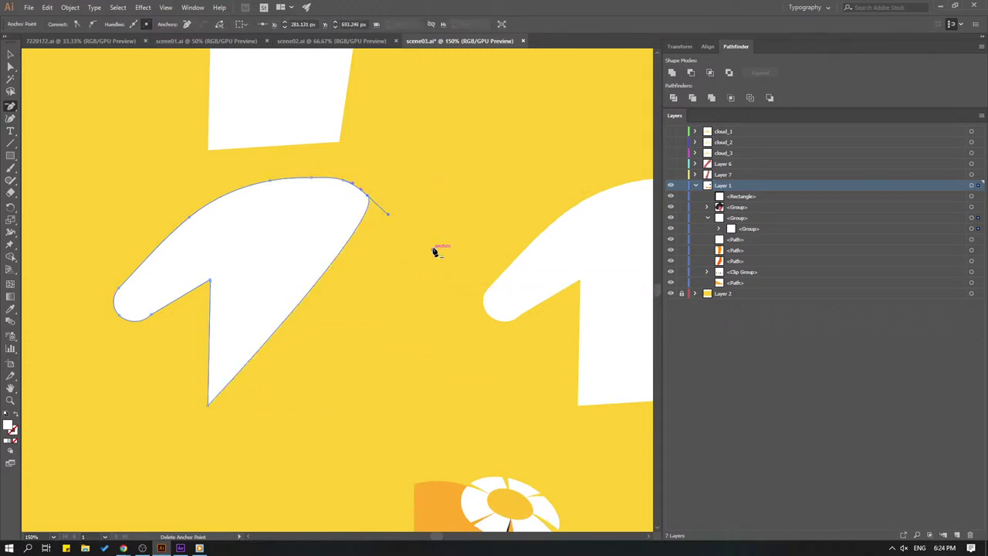
{"action": "left_click", "coordinate": [369, 196]}
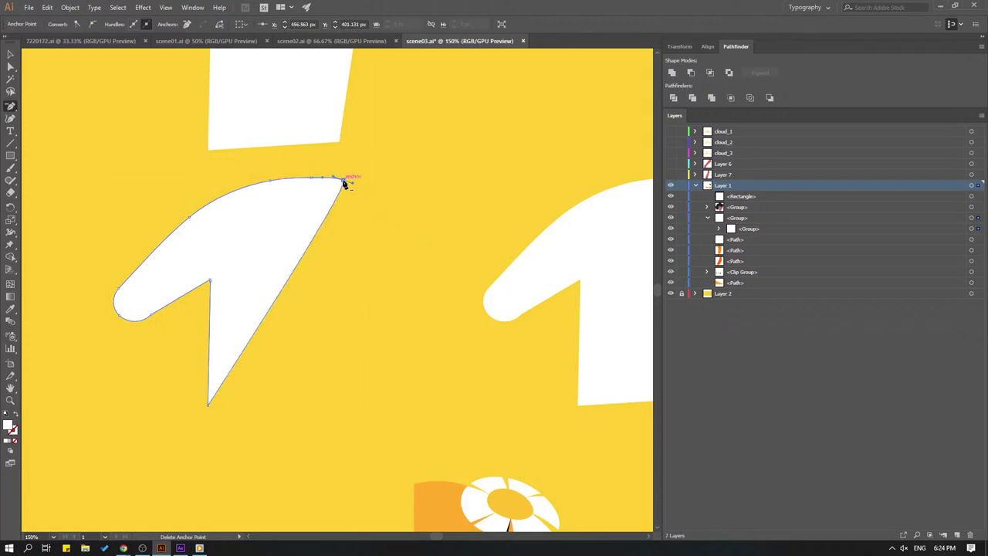
{"action": "left_click_drag", "start_coordinate": [345, 183], "coordinate": [272, 180]}
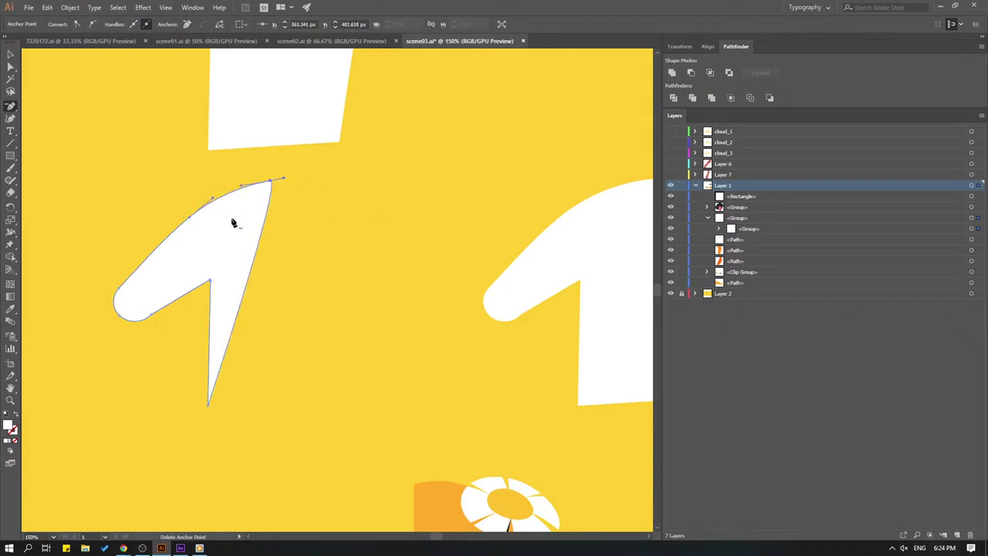
{"action": "left_click", "coordinate": [207, 407]}
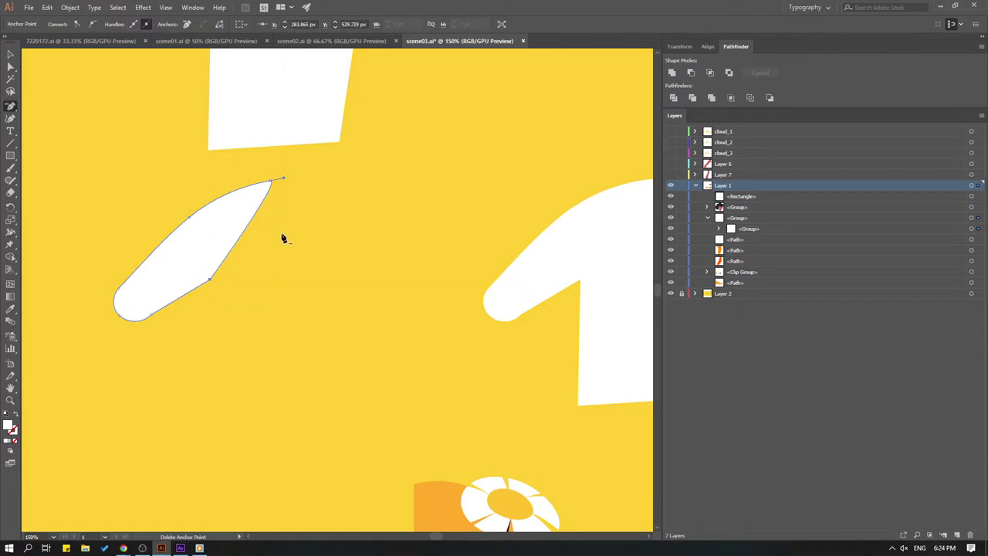
Reshape and round the arm's tip and top anchor with Direct Selection
{"action": "key", "text": "a"}
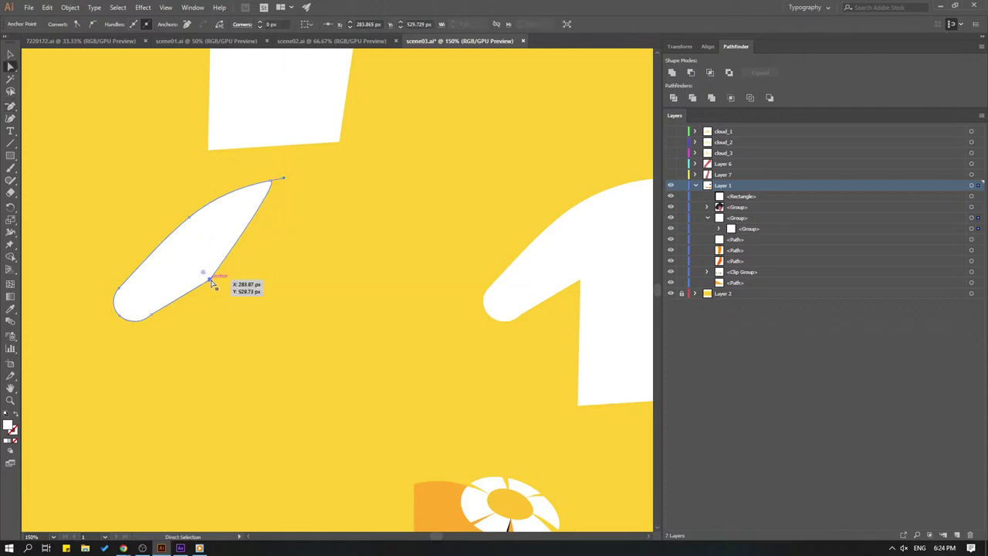
{"action": "left_click_drag", "start_coordinate": [211, 282], "coordinate": [287, 236]}
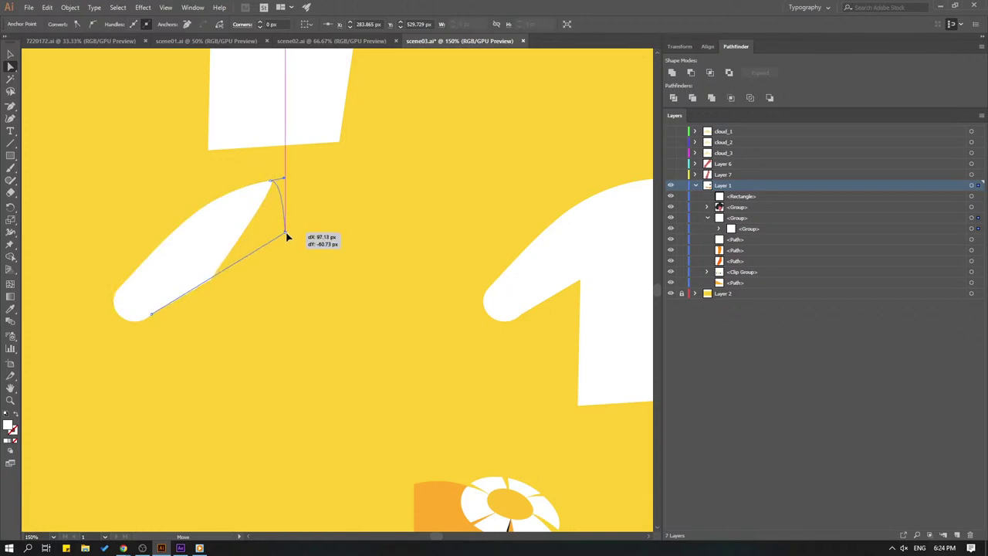
{"action": "left_click_drag", "start_coordinate": [283, 230], "coordinate": [242, 210]}
{"action": "left_click", "coordinate": [276, 180]}
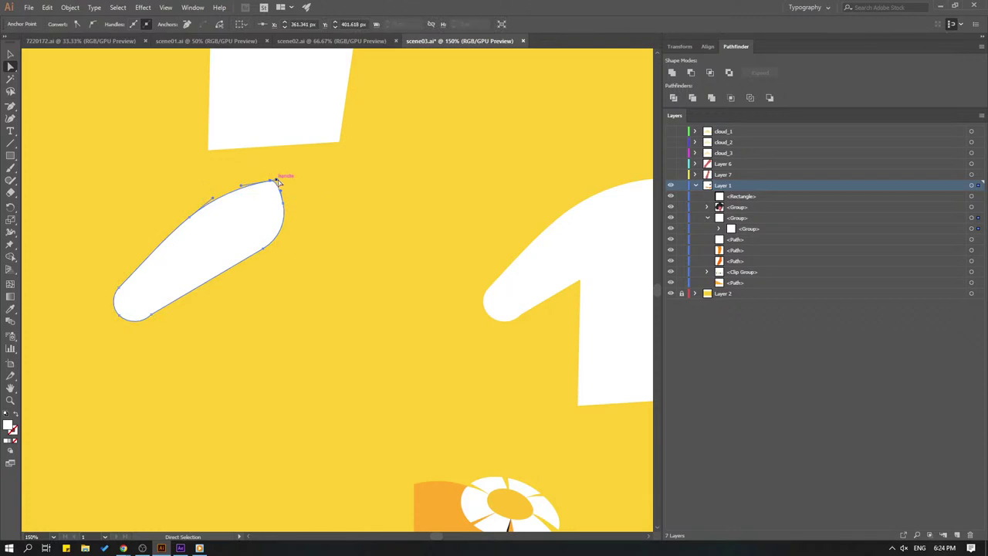
{"action": "mouse_move", "coordinate": [277, 182]}
{"action": "left_mouse_down"}
{"action": "mouse_move", "coordinate": [288, 184]}
{"action": "mouse_move", "coordinate": [292, 210]}
{"action": "left_mouse_up"}
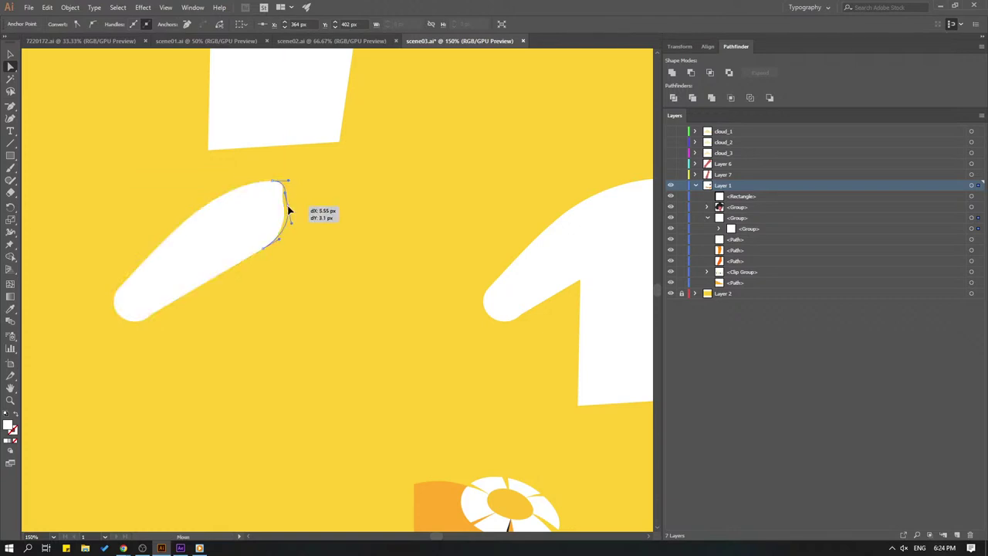
{"action": "left_click", "coordinate": [325, 278]}
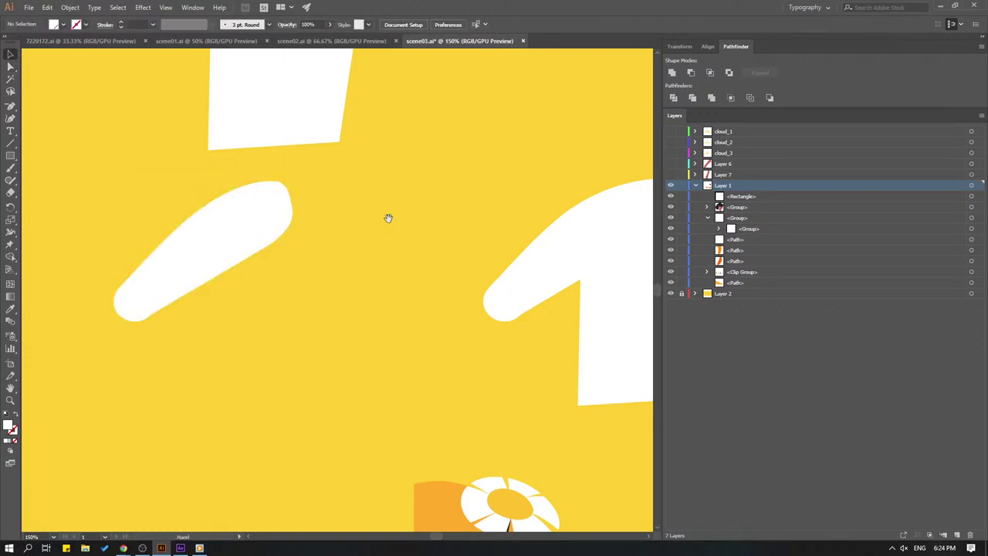
{"action": "scroll", "coordinate": [417, 314], "scroll_direction": "up", "scroll_amount": 5}
{"action": "left_click_drag", "start_coordinate": [417, 314], "coordinate": [412, 252]}
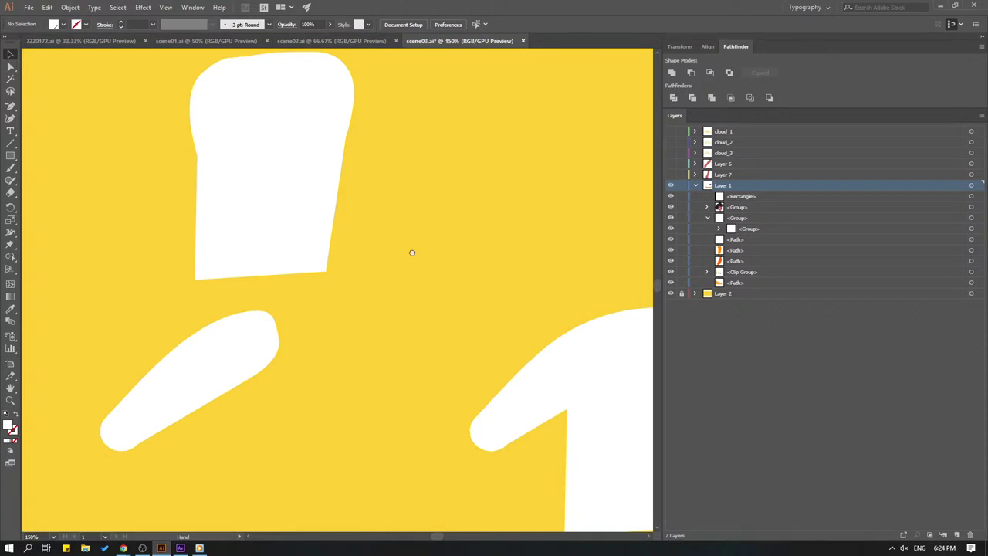
{"action": "left_click_drag", "start_coordinate": [417, 337], "coordinate": [150, 254]}
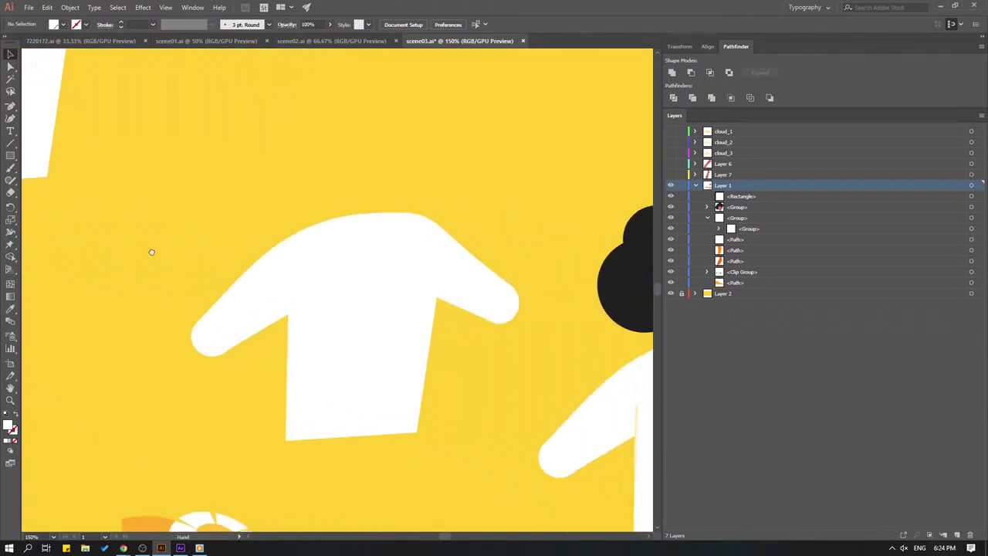
Remove the left sleeve's anchor points from the second shirt shape with Delete Anchor Point
{"action": "left_click", "coordinate": [327, 255]}
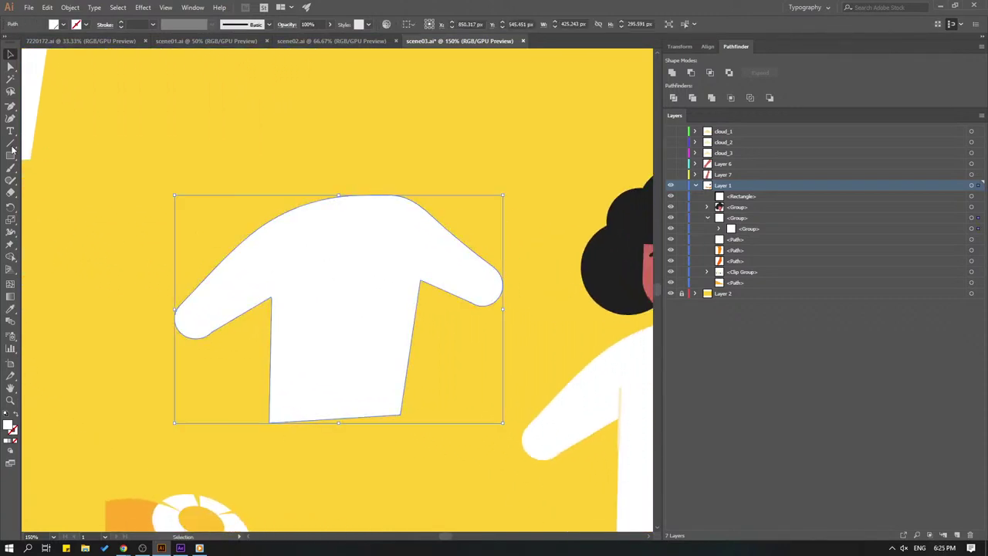
{"action": "left_click", "coordinate": [8, 106]}
{"action": "left_click_drag", "start_coordinate": [7, 107], "coordinate": [66, 136]}
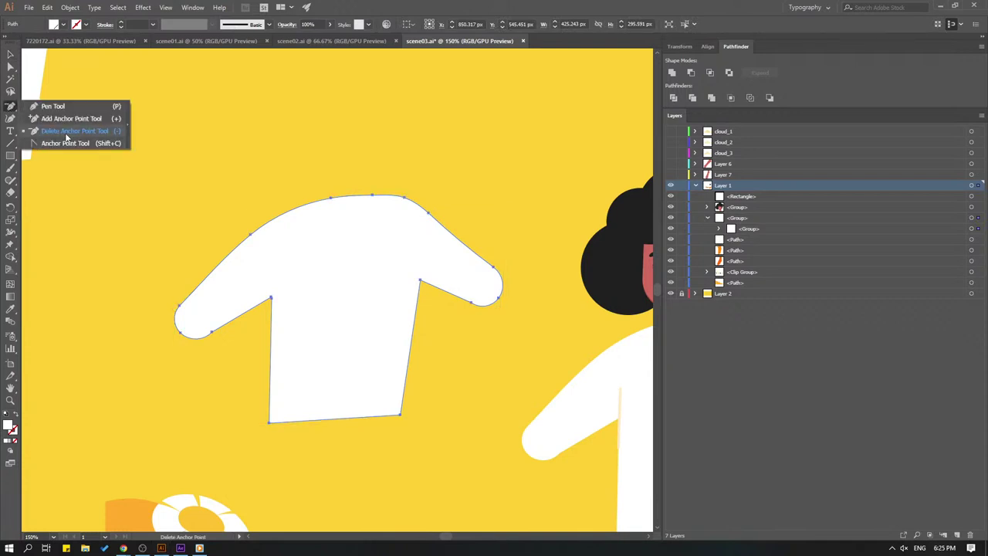
{"action": "left_click", "coordinate": [107, 136]}
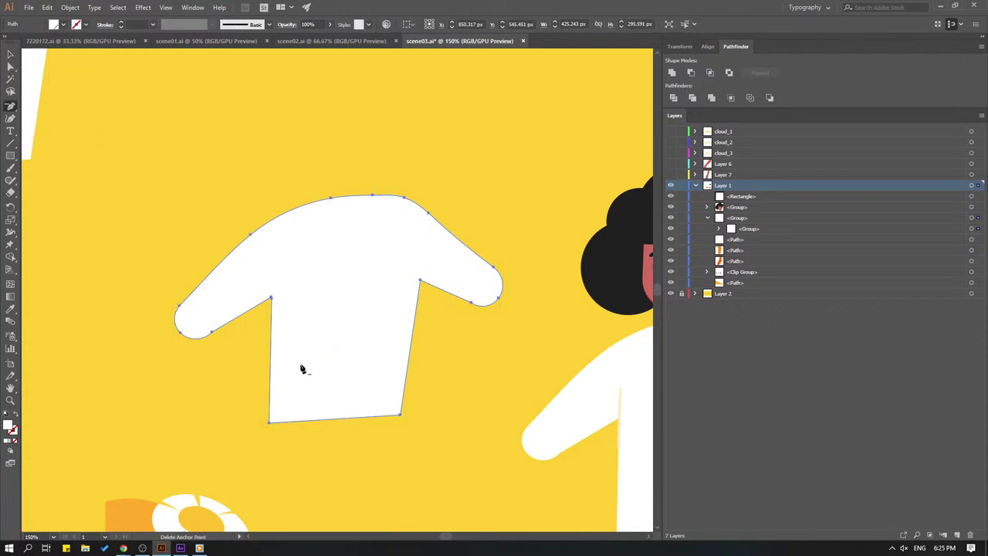
{"action": "left_click", "coordinate": [182, 336]}
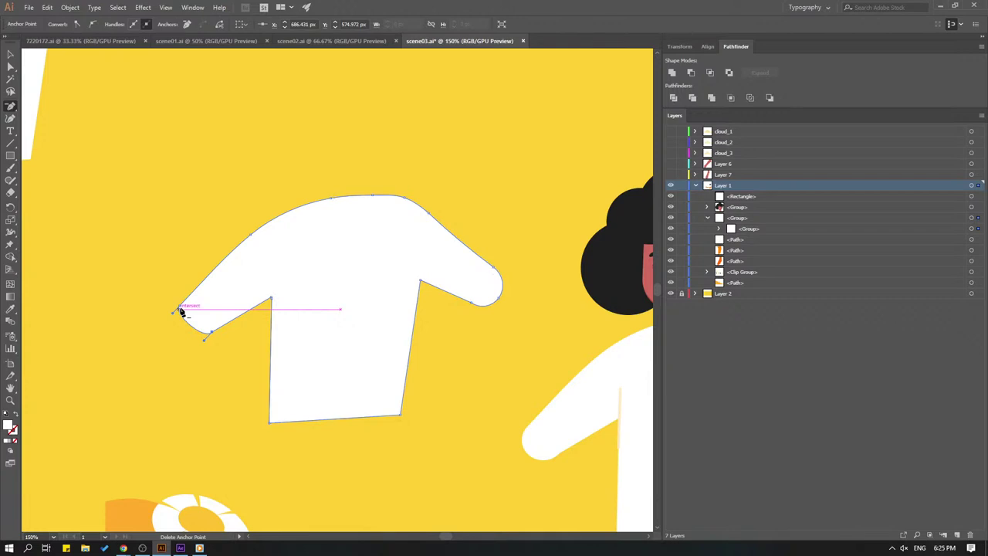
{"action": "left_click", "coordinate": [179, 310]}
{"action": "left_click", "coordinate": [215, 336]}
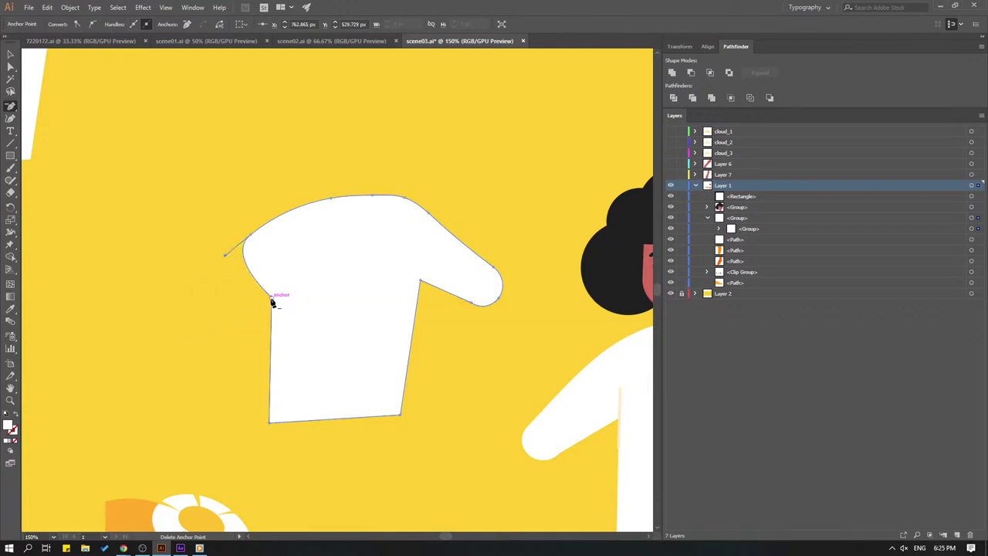
{"action": "left_click", "coordinate": [252, 235]}
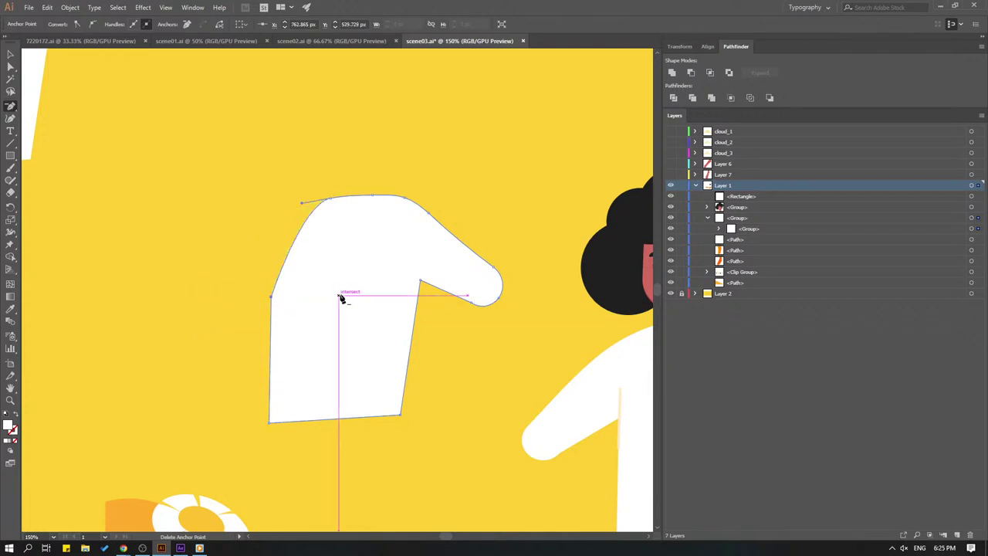
Delete the remaining left, bottom and top anchors, leaving a rounded diagonal bar
{"action": "left_click", "coordinate": [271, 297]}
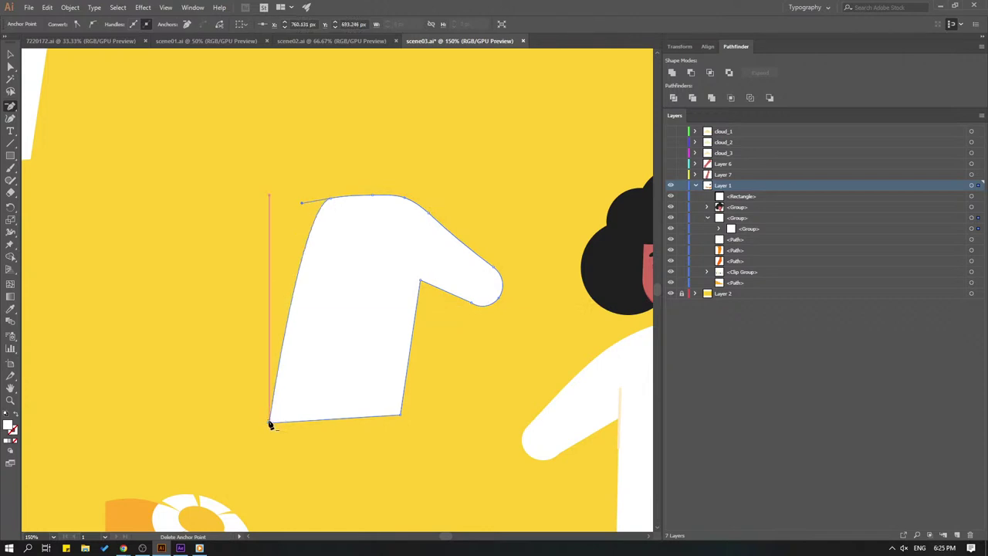
{"action": "left_click", "coordinate": [270, 422]}
{"action": "left_click", "coordinate": [587, 288]}
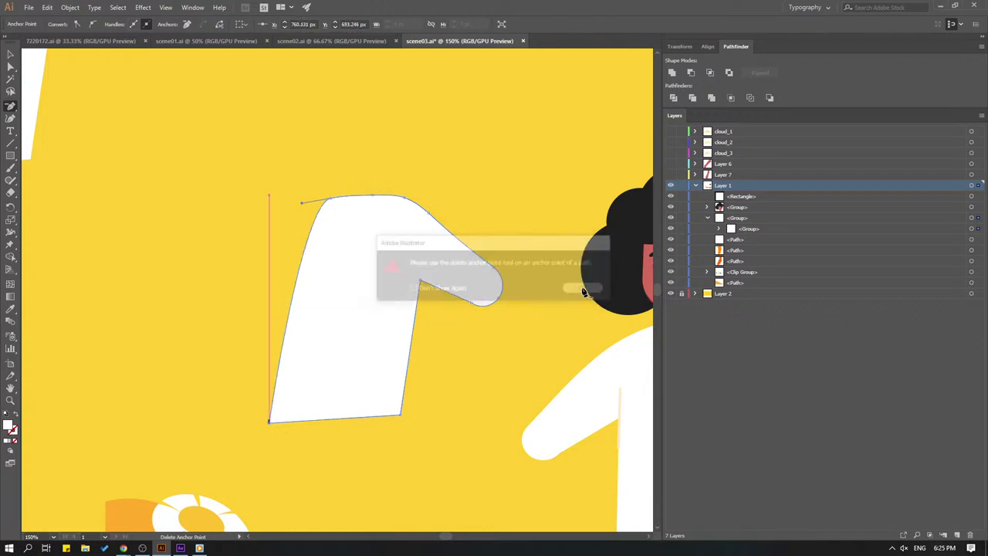
{"action": "left_click", "coordinate": [270, 423]}
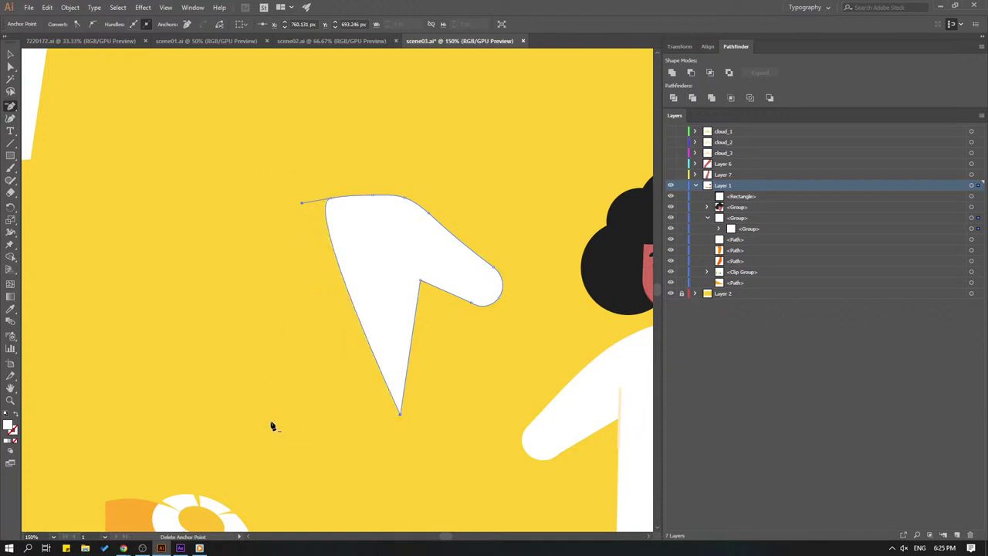
{"action": "left_click", "coordinate": [329, 201]}
{"action": "left_click", "coordinate": [584, 291]}
{"action": "left_click", "coordinate": [329, 200]}
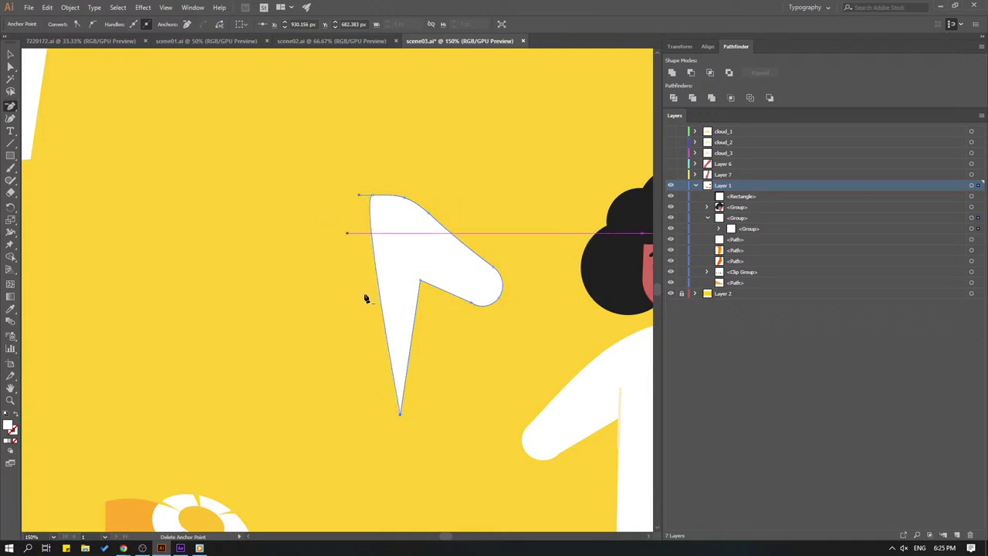
{"action": "left_click", "coordinate": [400, 414]}
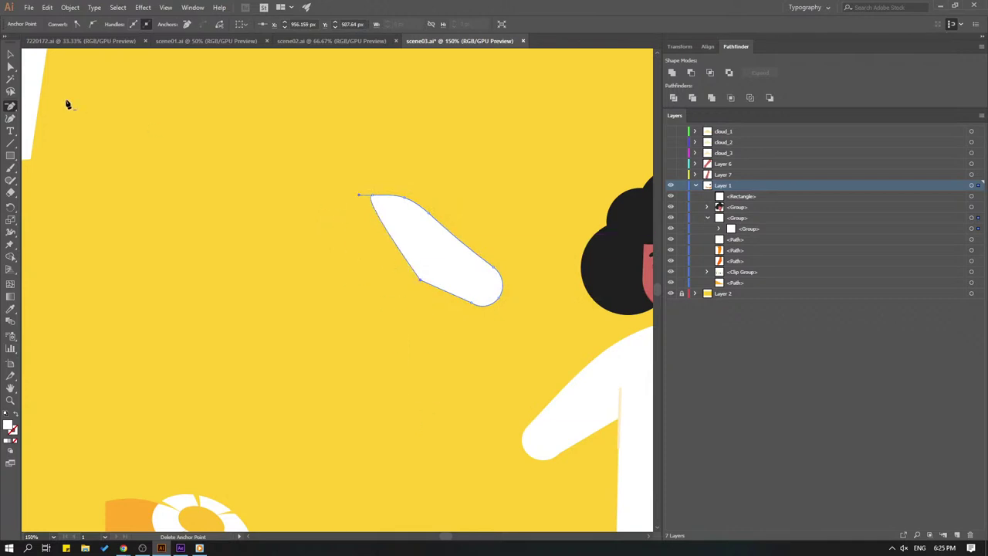
Reshape the bar into an arm by moving its lower-left and top anchors
{"action": "left_click", "coordinate": [11, 54]}
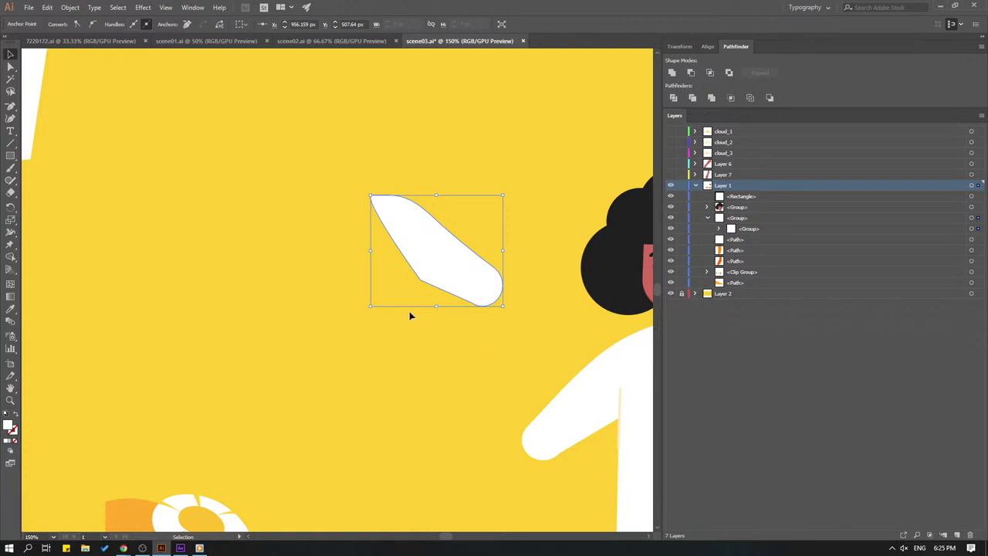
{"action": "key", "text": "a"}
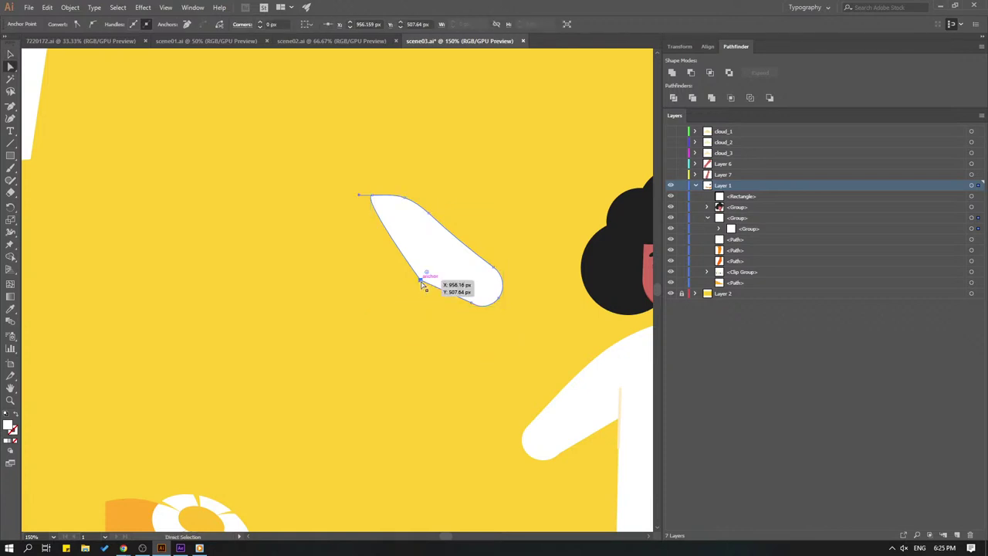
{"action": "mouse_move", "coordinate": [422, 283]}
{"action": "left_mouse_down"}
{"action": "mouse_move", "coordinate": [356, 247]}
{"action": "mouse_move", "coordinate": [390, 236]}
{"action": "left_mouse_up"}
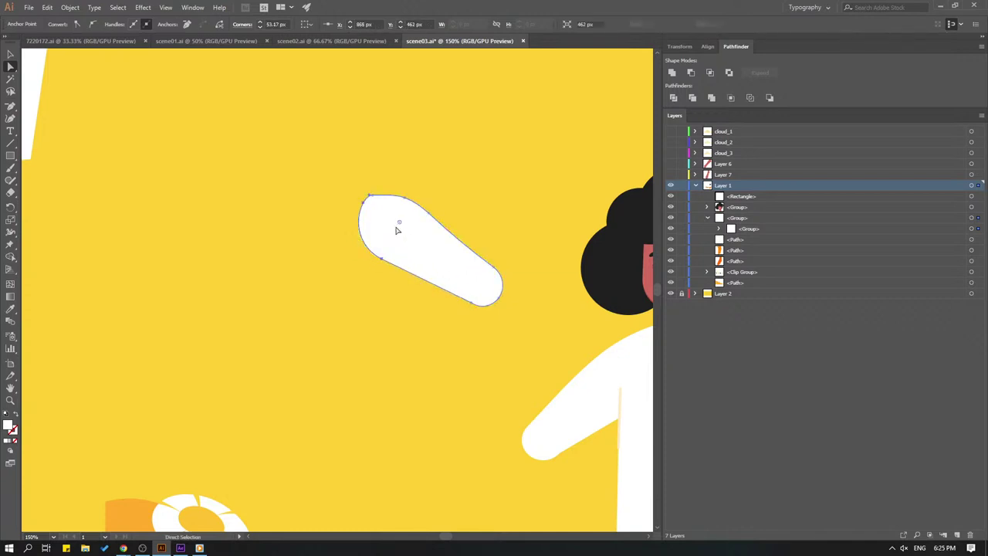
{"action": "left_click_drag", "start_coordinate": [373, 199], "coordinate": [379, 195]}
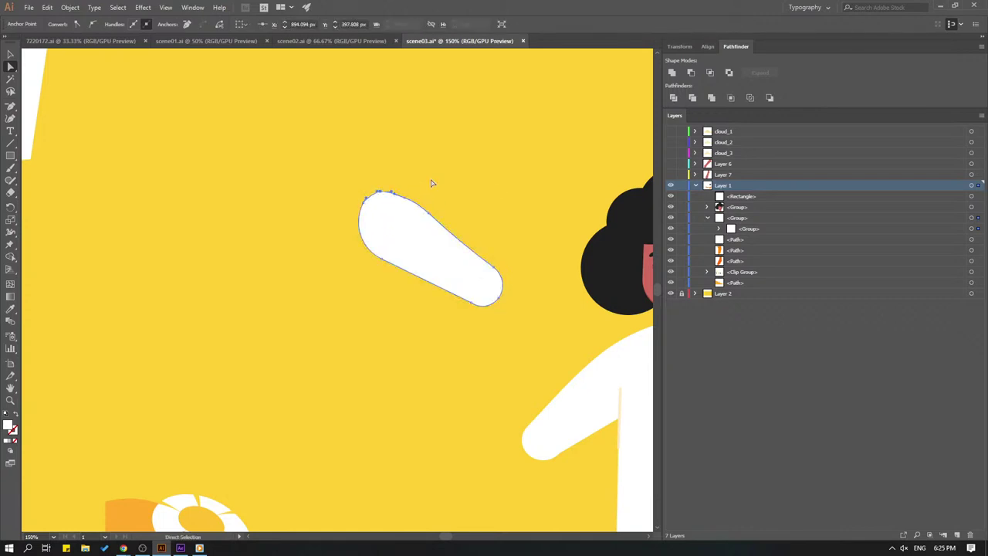
{"action": "key", "text": "v"}
{"action": "left_click", "coordinate": [457, 167]}
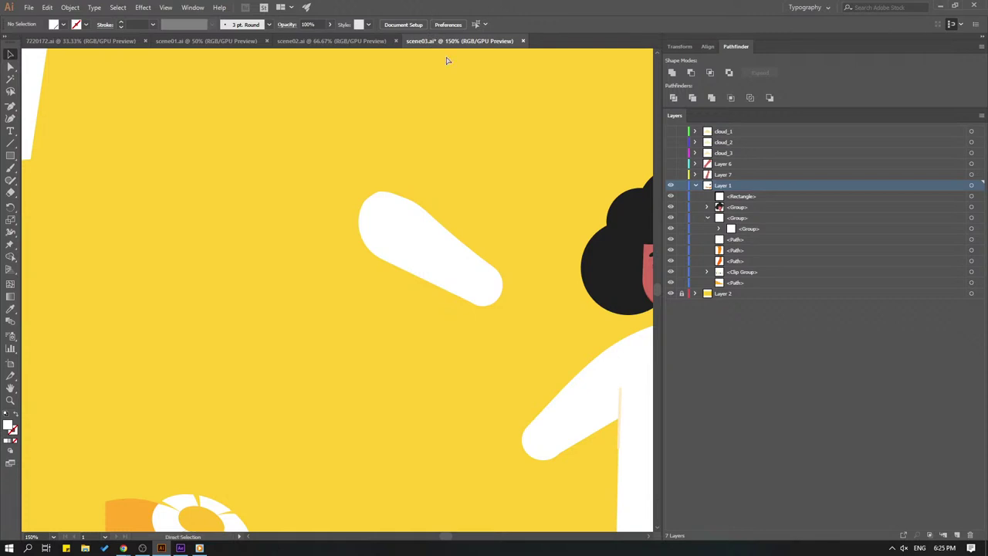
Dismiss the Print dialog, zoom to 100%, and move the arm onto the shirt's right shoulder
{"action": "key", "text": "ctrl+p"}
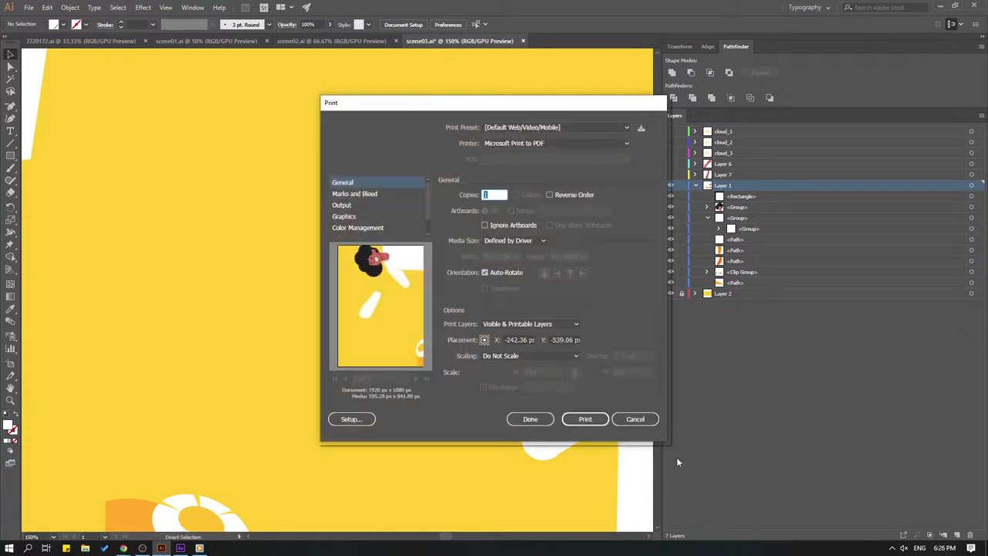
{"action": "left_click", "coordinate": [635, 420]}
{"action": "key", "text": "ctrl+minus"}
{"action": "key", "text": "ctrl+minus"}
{"action": "key", "text": "ctrl+minus"}
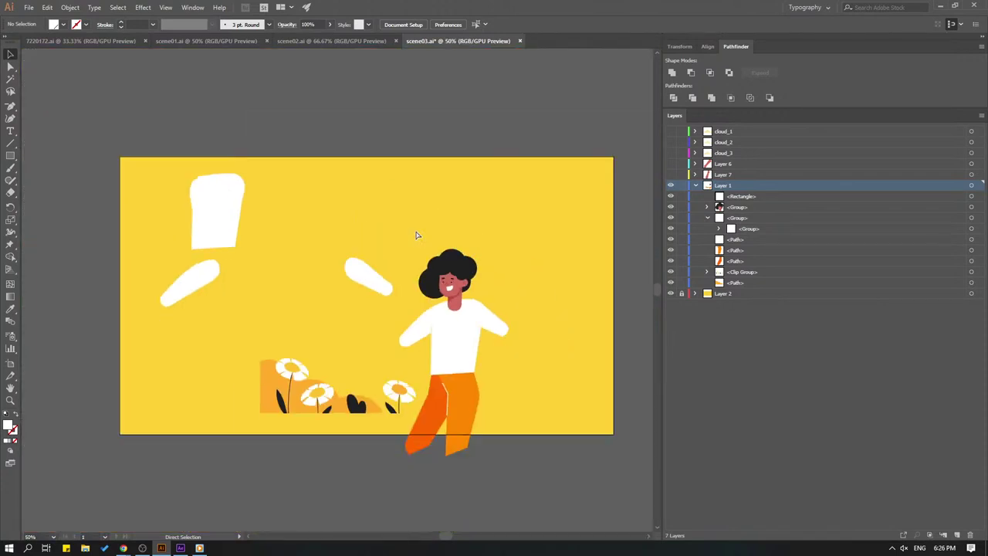
{"action": "key", "text": "ctrl+plus"}
{"action": "key", "text": "ctrl+plus"}
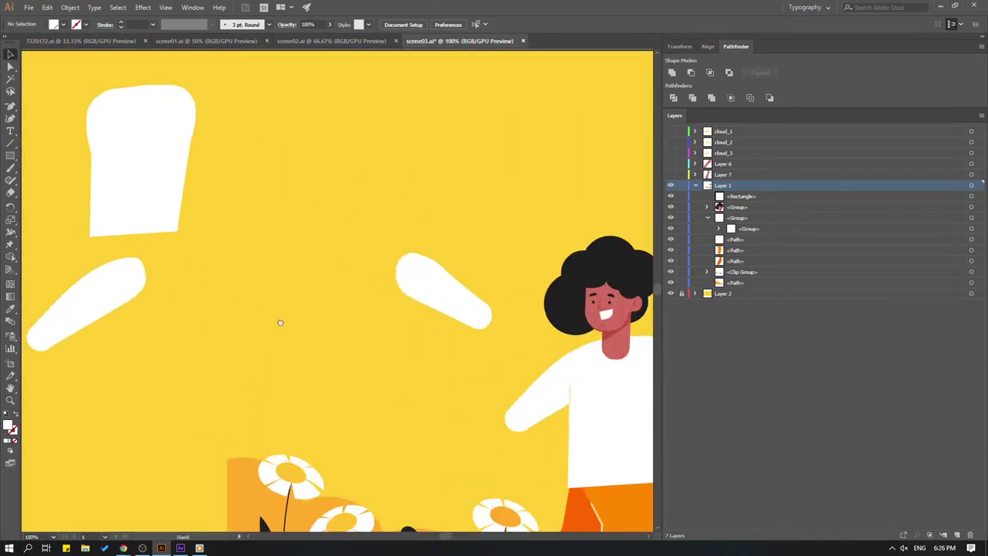
{"action": "mouse_move", "coordinate": [278, 325]}
{"action": "left_mouse_down"}
{"action": "mouse_move", "coordinate": [336, 375]}
{"action": "mouse_move", "coordinate": [282, 355]}
{"action": "left_mouse_up"}
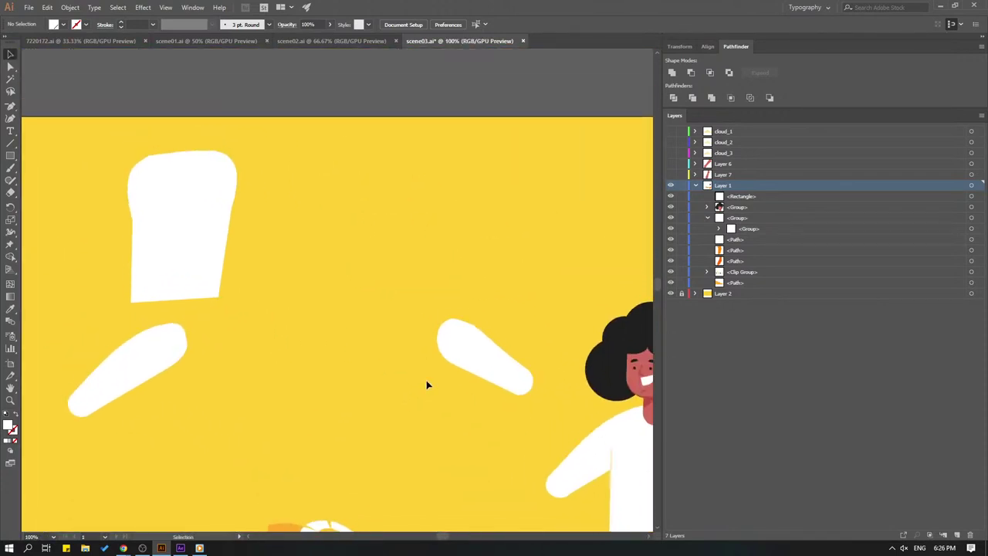
{"action": "left_click_drag", "start_coordinate": [467, 371], "coordinate": [239, 195]}
Place the second arm shape on the shirt body's left shoulder
{"action": "left_click", "coordinate": [283, 240]}
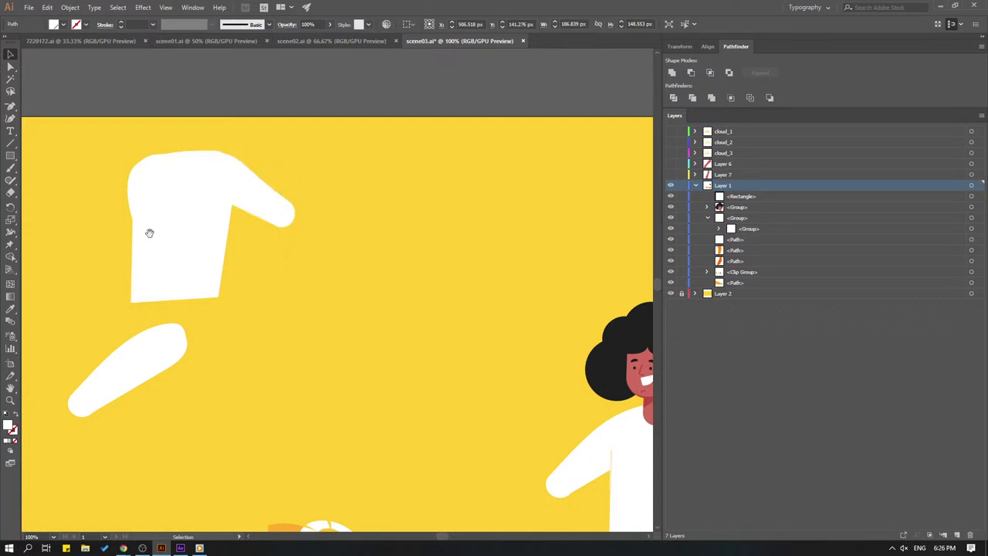
{"action": "left_click_drag", "start_coordinate": [135, 322], "coordinate": [233, 352]}
{"action": "mouse_move", "coordinate": [248, 397]}
{"action": "left_mouse_down"}
{"action": "mouse_move", "coordinate": [224, 232]}
{"action": "mouse_move", "coordinate": [232, 227]}
{"action": "left_mouse_up"}
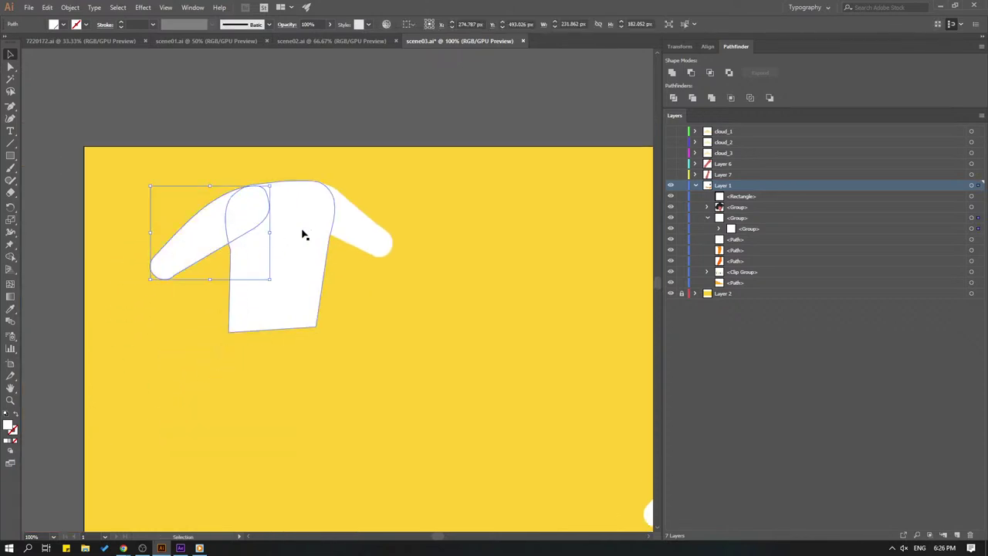
{"action": "left_click", "coordinate": [400, 169]}
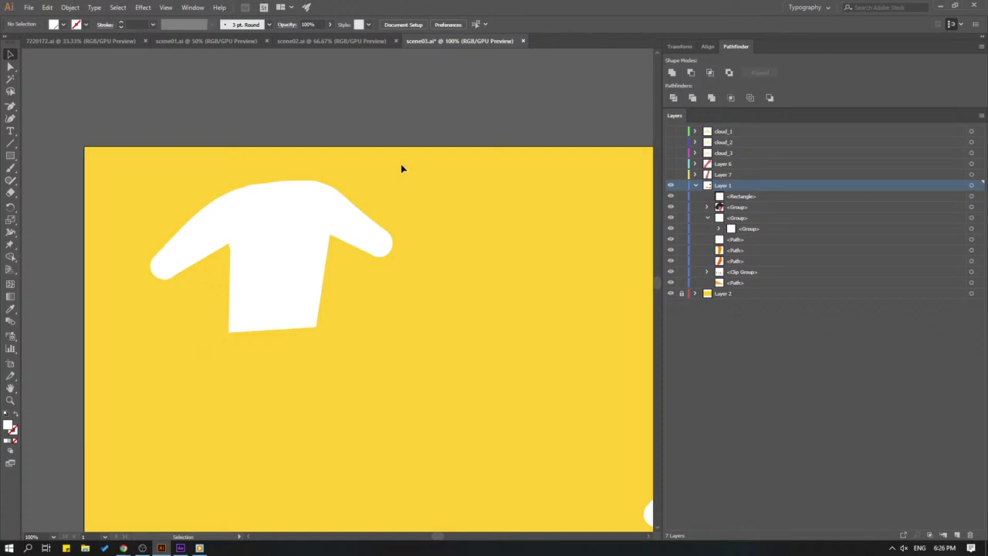
Cut the shirt body path away with Direct Selection, leaving only the sleeves
{"action": "left_click_drag", "start_coordinate": [424, 358], "coordinate": [319, 299]}
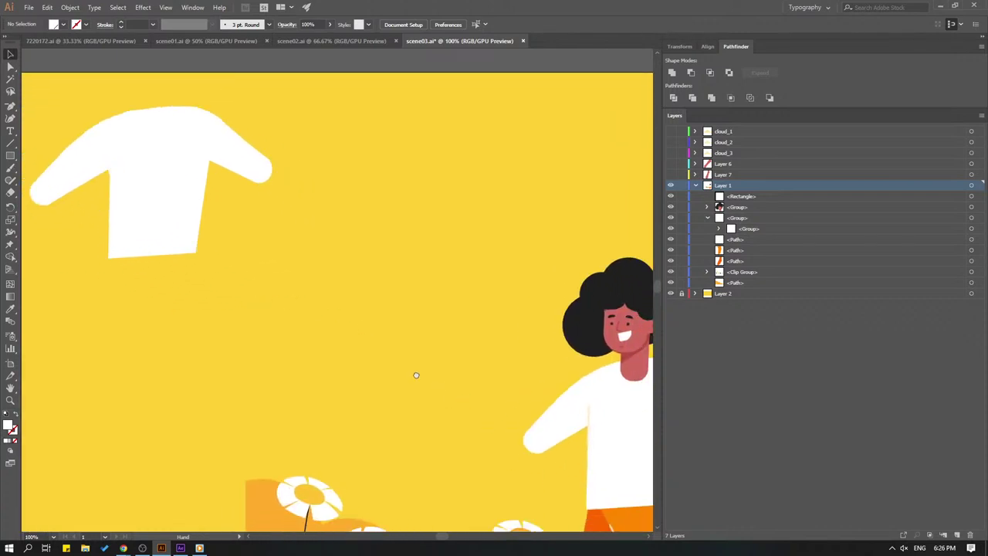
{"action": "left_click_drag", "start_coordinate": [415, 375], "coordinate": [283, 345]}
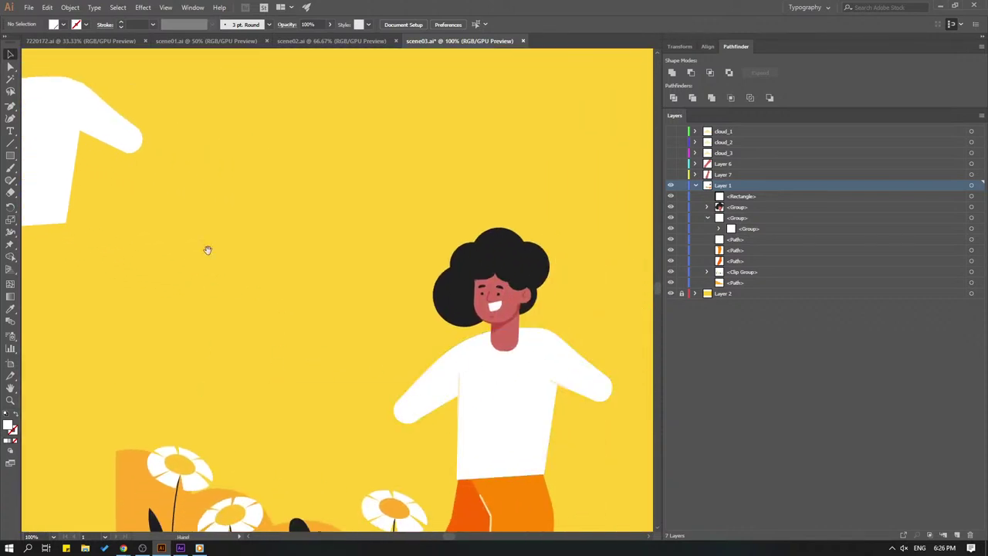
{"action": "mouse_move", "coordinate": [205, 249]}
{"action": "left_mouse_down"}
{"action": "mouse_move", "coordinate": [213, 238]}
{"action": "mouse_move", "coordinate": [348, 308]}
{"action": "left_mouse_up"}
{"action": "key", "text": "a"}
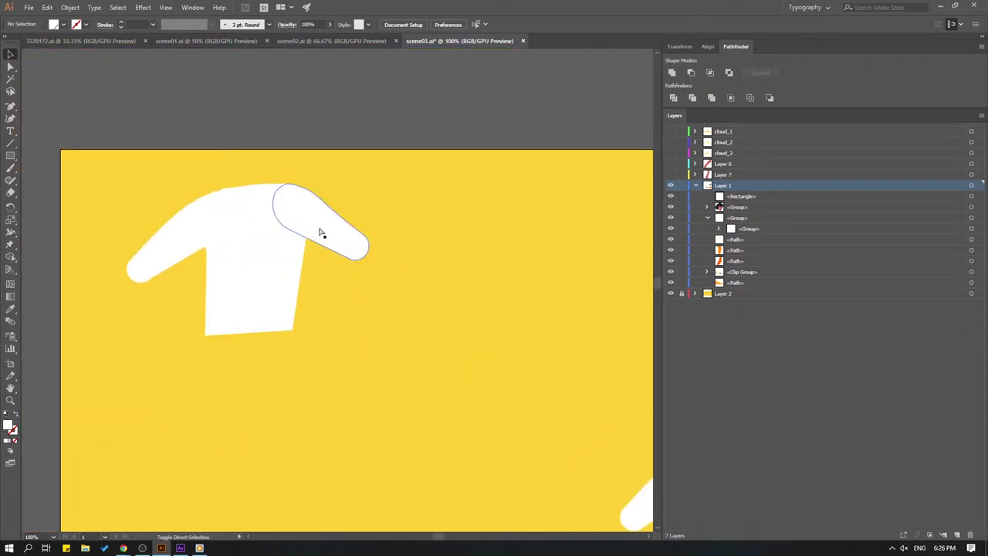
{"action": "left_click", "coordinate": [279, 244]}
{"action": "key", "text": "Delete"}
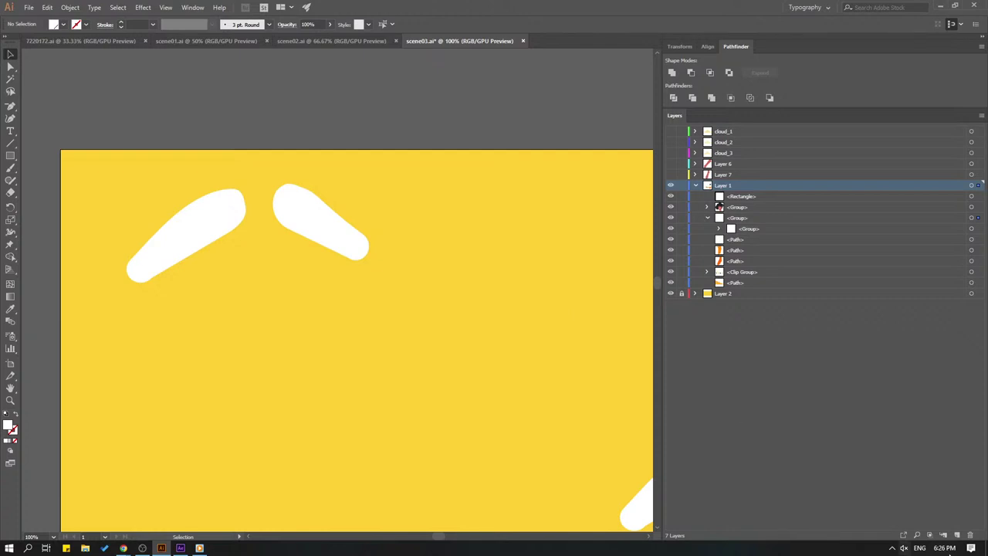
Paste the shirt body in front on a new Layer 8 and rename that layer 'body'
{"action": "key", "text": "ctrl+l"}
{"action": "key", "text": "v"}
{"action": "key", "text": "ctrl+f"}
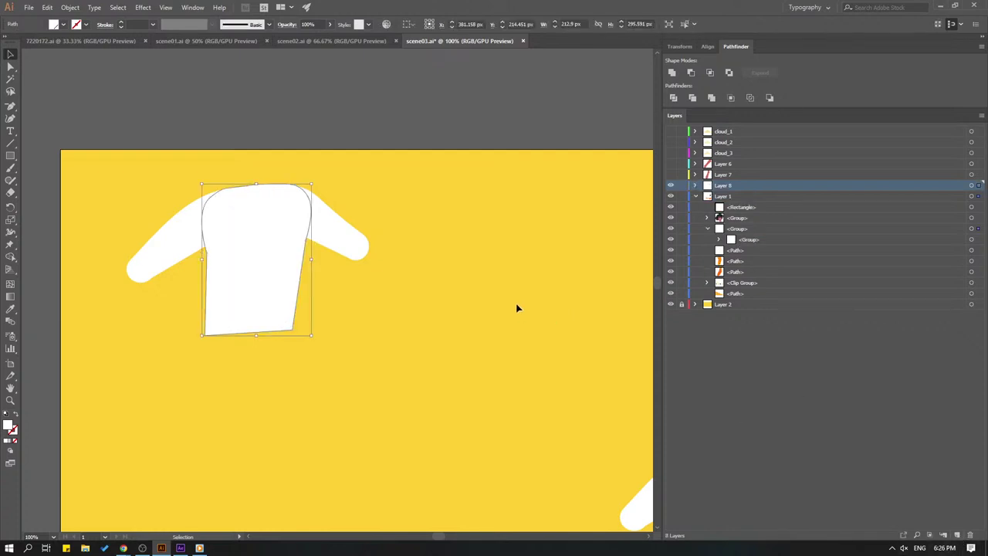
{"action": "left_click", "coordinate": [517, 308]}
{"action": "double_click", "coordinate": [723, 186]}
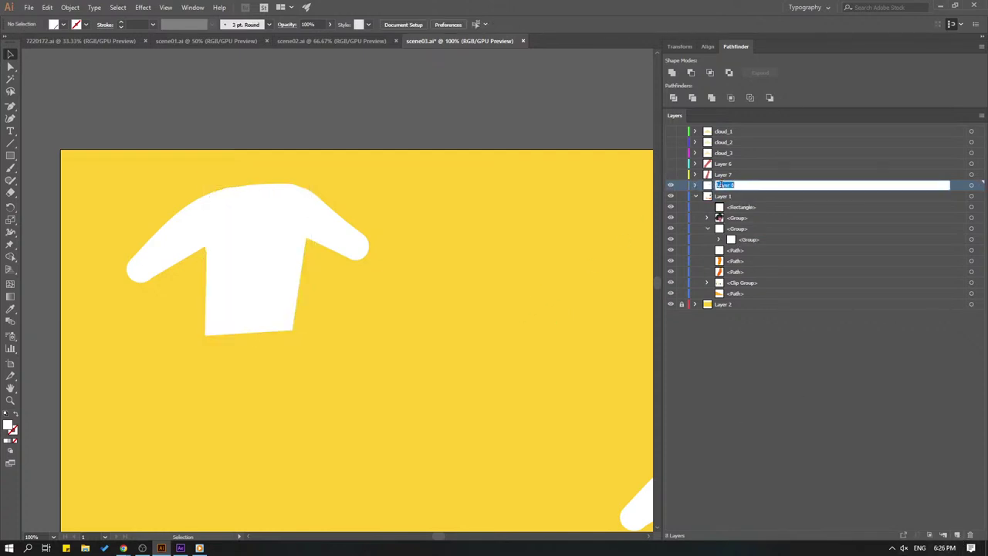
{"action": "type", "text": "body"}
{"action": "key", "text": "Return"}
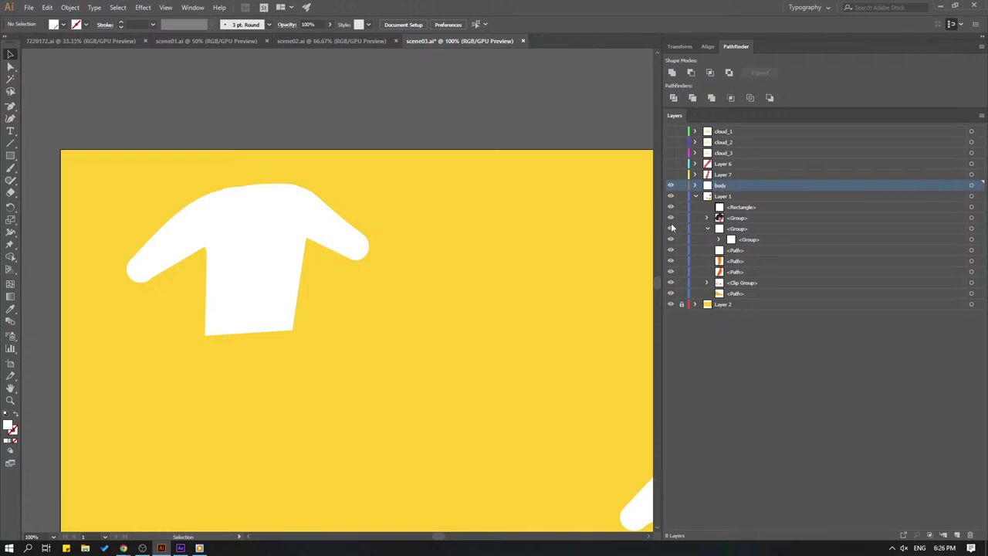
Show Layer 7 and delete the character's original white shirt and two stray lines
{"action": "left_click", "coordinate": [672, 175]}
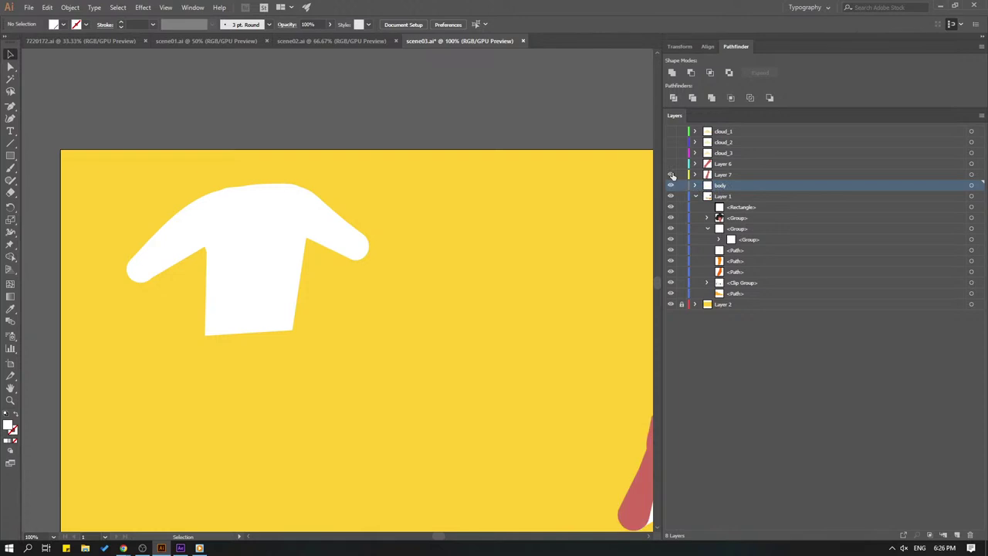
{"action": "mouse_move", "coordinate": [507, 370]}
{"action": "left_mouse_down"}
{"action": "mouse_move", "coordinate": [438, 341]}
{"action": "mouse_move", "coordinate": [441, 362]}
{"action": "left_mouse_up"}
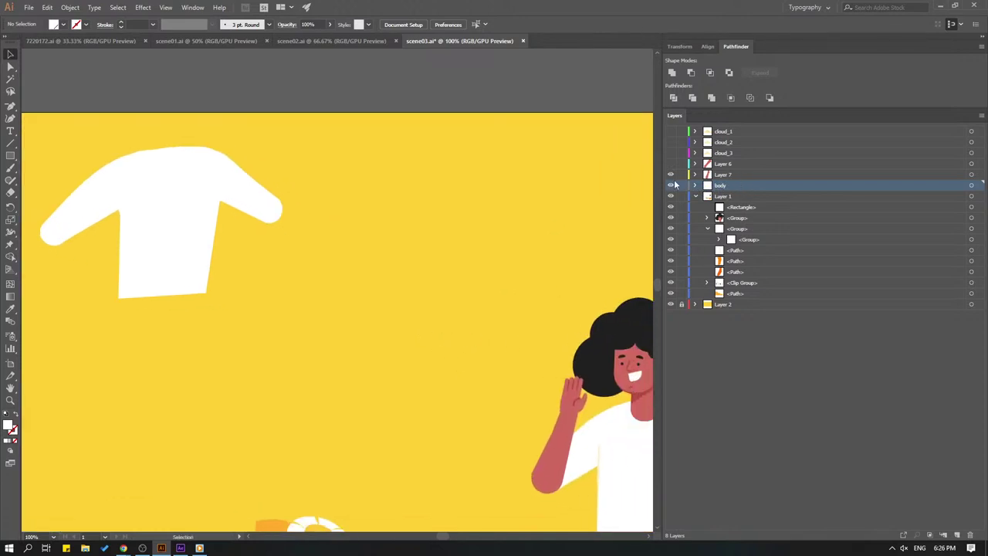
{"action": "left_click_drag", "start_coordinate": [495, 324], "coordinate": [463, 320]}
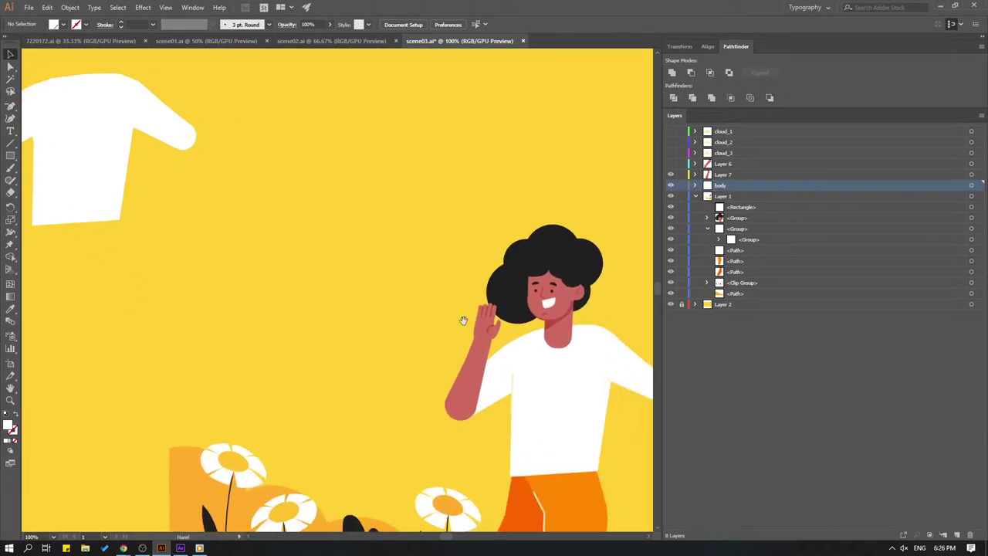
{"action": "left_click", "coordinate": [542, 405]}
{"action": "key", "text": "Delete"}
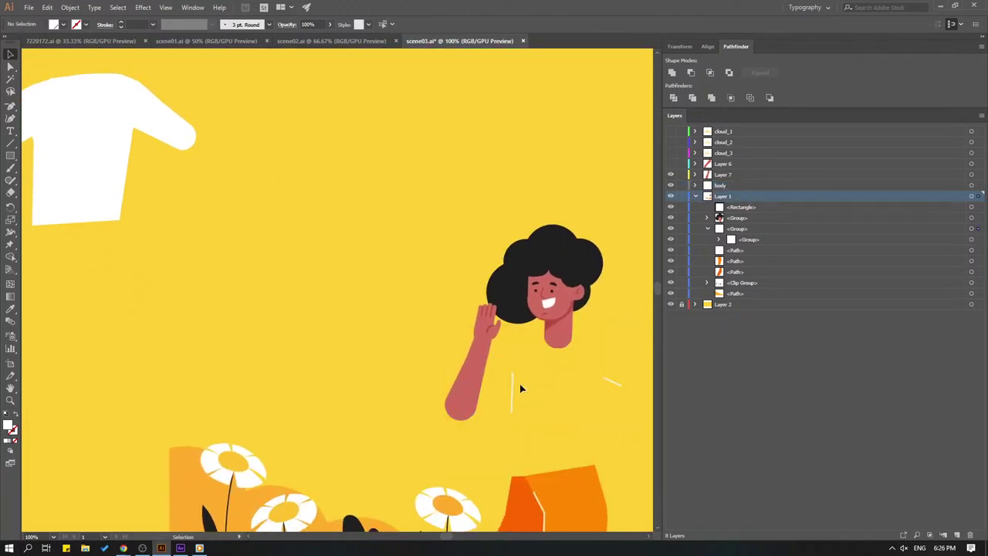
{"action": "left_click", "coordinate": [510, 411]}
{"action": "left_click", "coordinate": [630, 403], "text": "shift"}
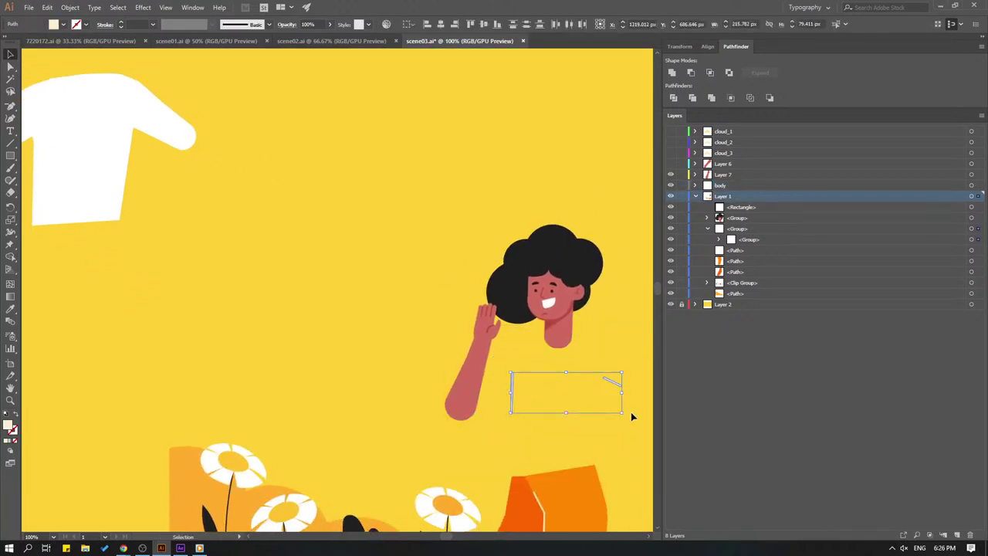
{"action": "key", "text": "Delete"}
Move the body layer's shirt shape onto the character beneath her head
{"action": "left_click_drag", "start_coordinate": [307, 261], "coordinate": [316, 282]}
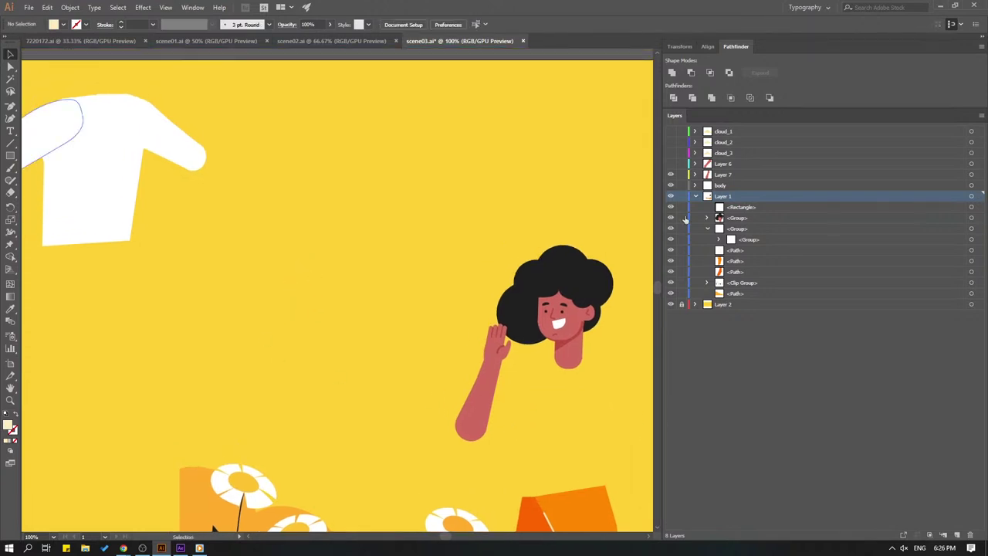
{"action": "left_click", "coordinate": [733, 186]}
{"action": "left_click", "coordinate": [979, 186]}
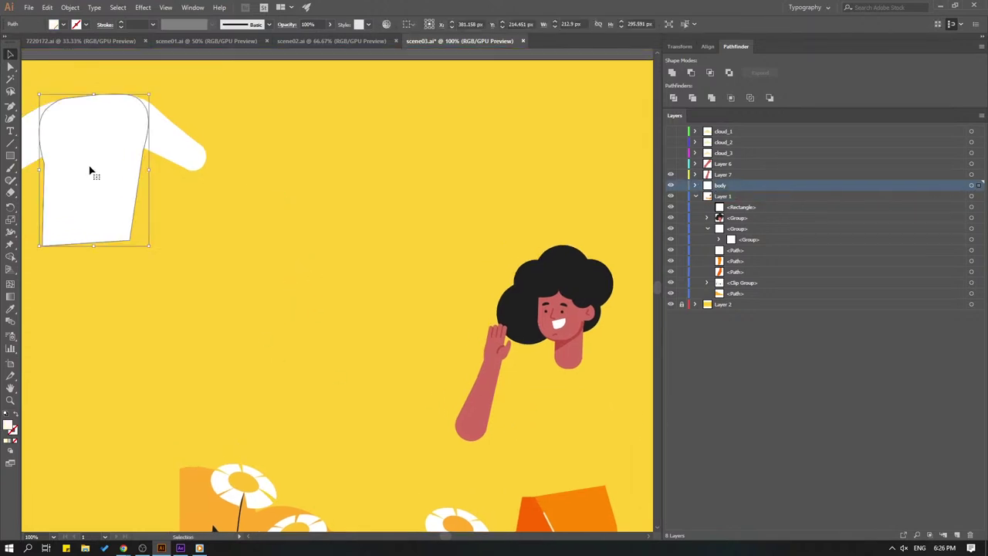
{"action": "left_click_drag", "start_coordinate": [93, 181], "coordinate": [574, 437]}
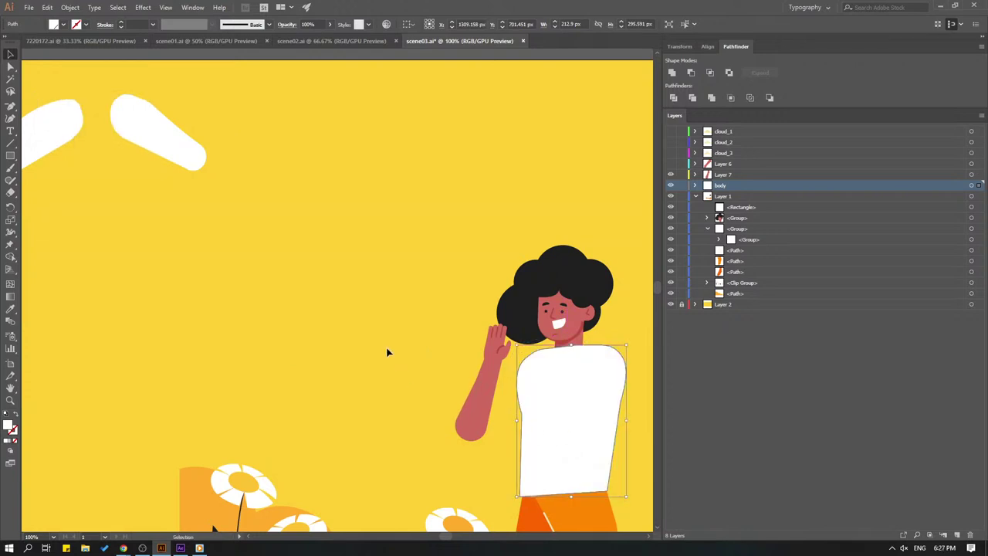
Look over the waving-character reference in 7220172.ai
{"action": "left_click", "coordinate": [78, 40]}
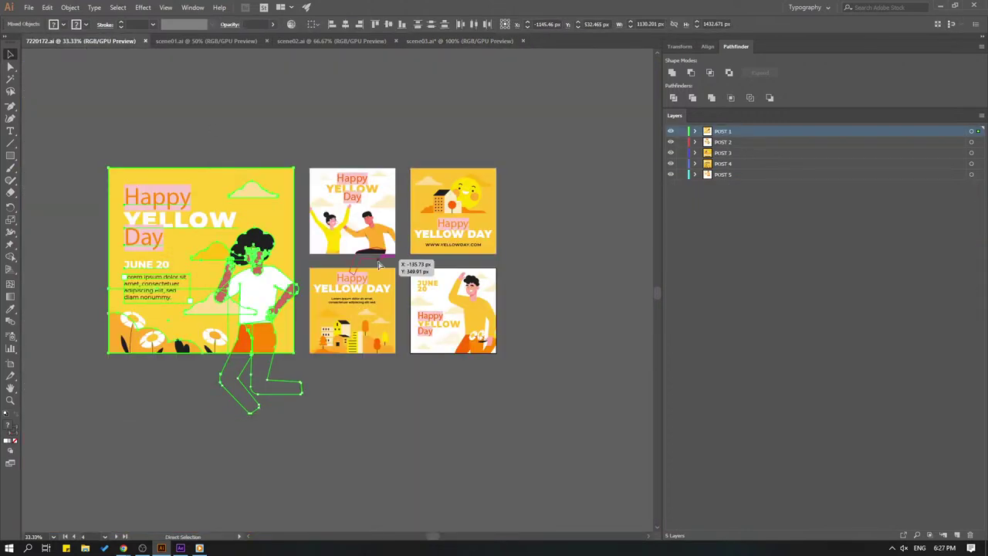
{"action": "scroll", "coordinate": [379, 266], "scroll_direction": "up", "scroll_amount": 2}
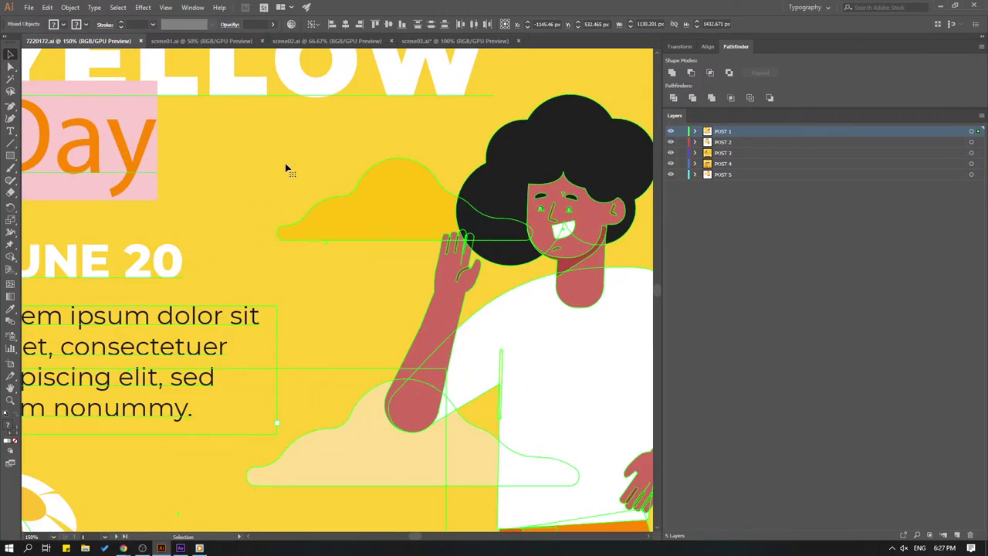
{"action": "left_click_drag", "start_coordinate": [445, 222], "coordinate": [252, 261]}
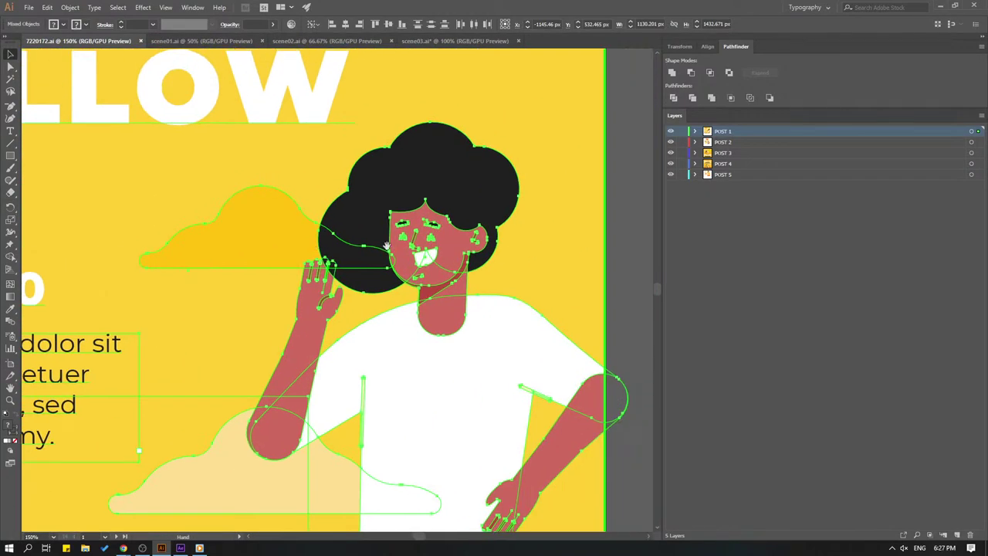
{"action": "left_click", "coordinate": [607, 174]}
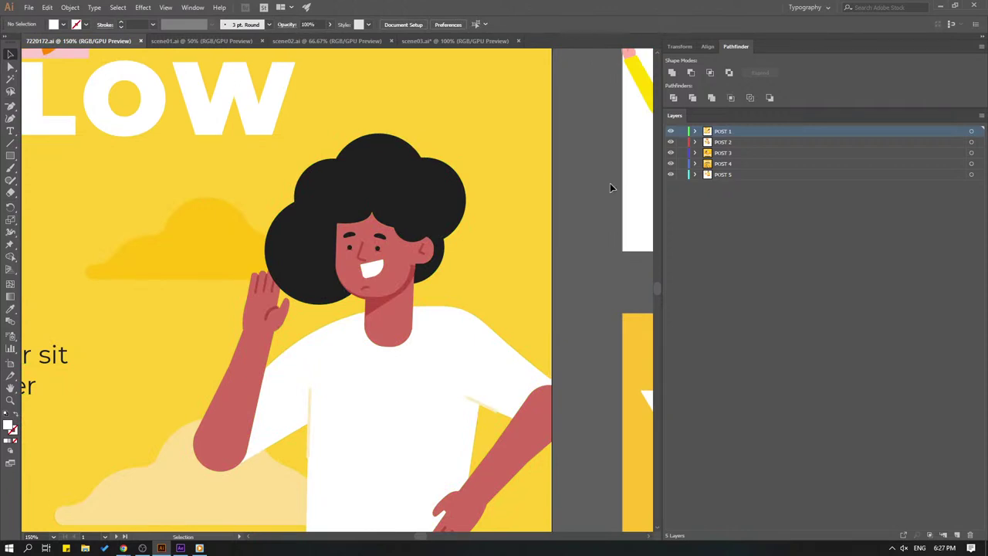
Close scene02.ai and scene01.ai, returning to scene03.ai
{"action": "left_click", "coordinate": [327, 41]}
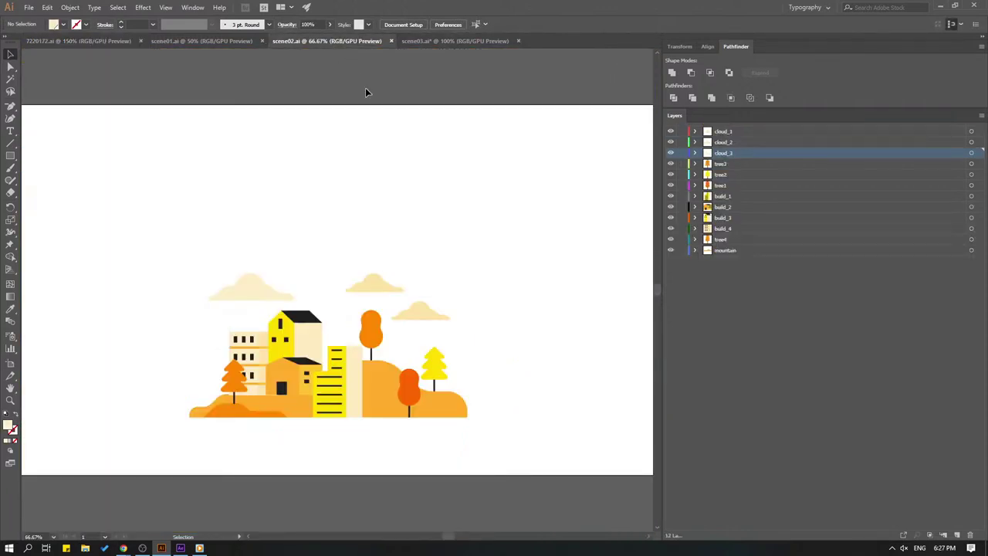
{"action": "left_click", "coordinate": [391, 41]}
{"action": "left_click", "coordinate": [255, 43]}
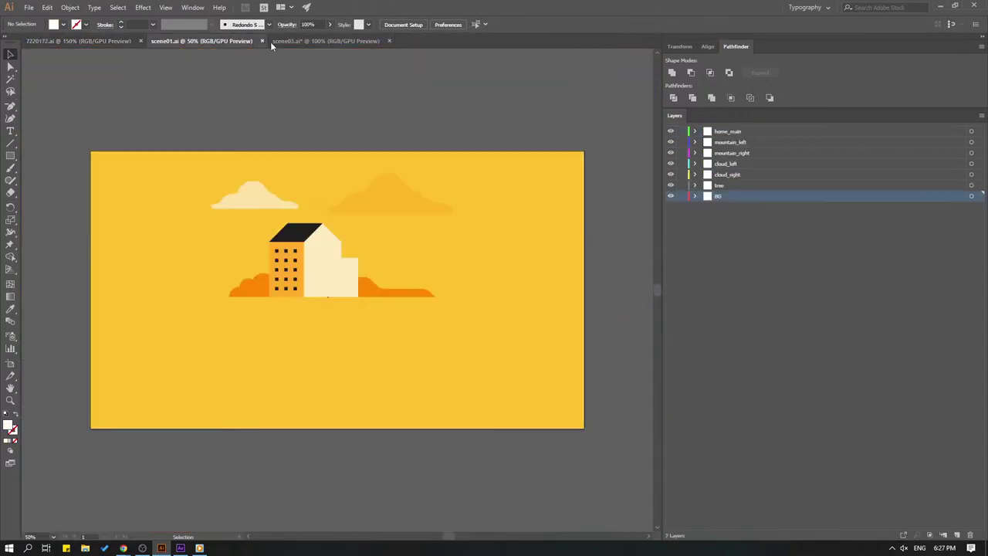
{"action": "left_click", "coordinate": [262, 41]}
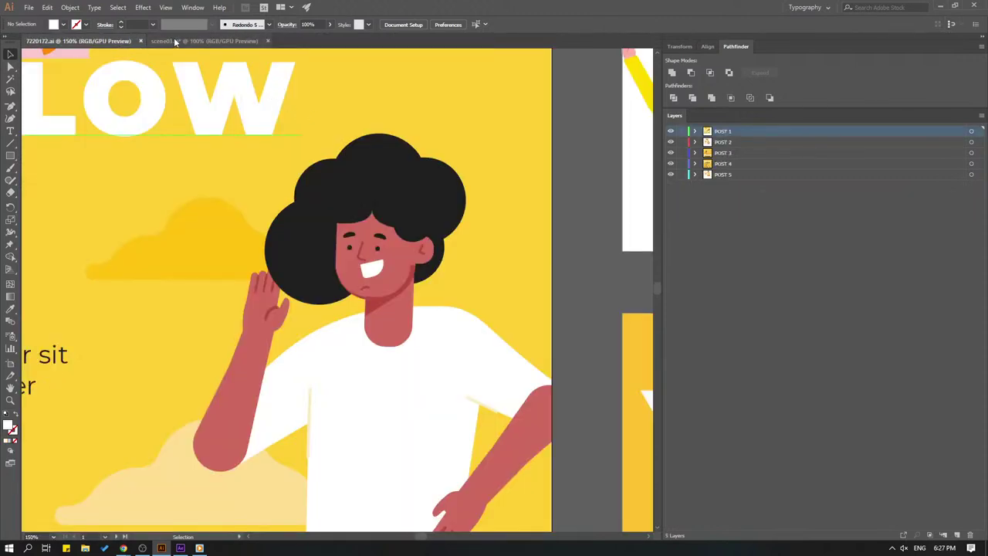
{"action": "left_click", "coordinate": [178, 41]}
{"action": "left_click_drag", "start_coordinate": [428, 377], "coordinate": [371, 316]}
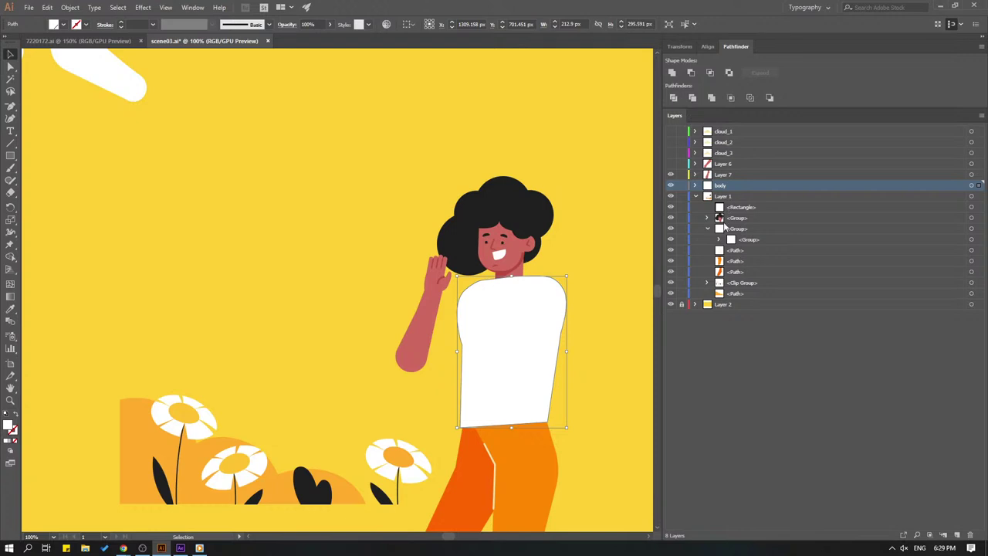
Show and target Layer 6, then position the white sleeve on the hip arm's shoulder
{"action": "double_click", "coordinate": [671, 206]}
{"action": "left_click", "coordinate": [566, 130]}
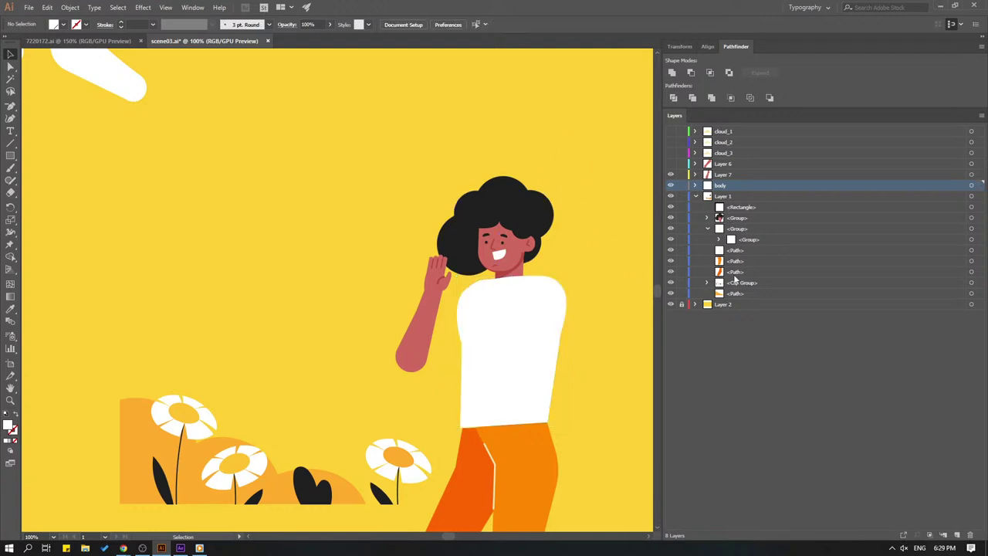
{"action": "left_click_drag", "start_coordinate": [297, 135], "coordinate": [346, 209]}
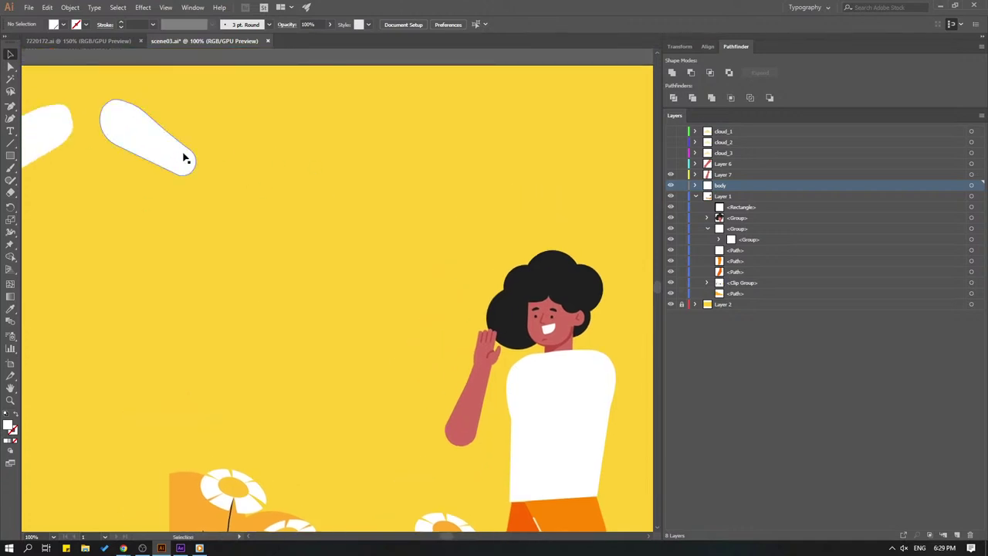
{"action": "left_click", "coordinate": [128, 130]}
{"action": "left_click", "coordinate": [335, 248]}
{"action": "left_click_drag", "start_coordinate": [326, 246], "coordinate": [259, 226]}
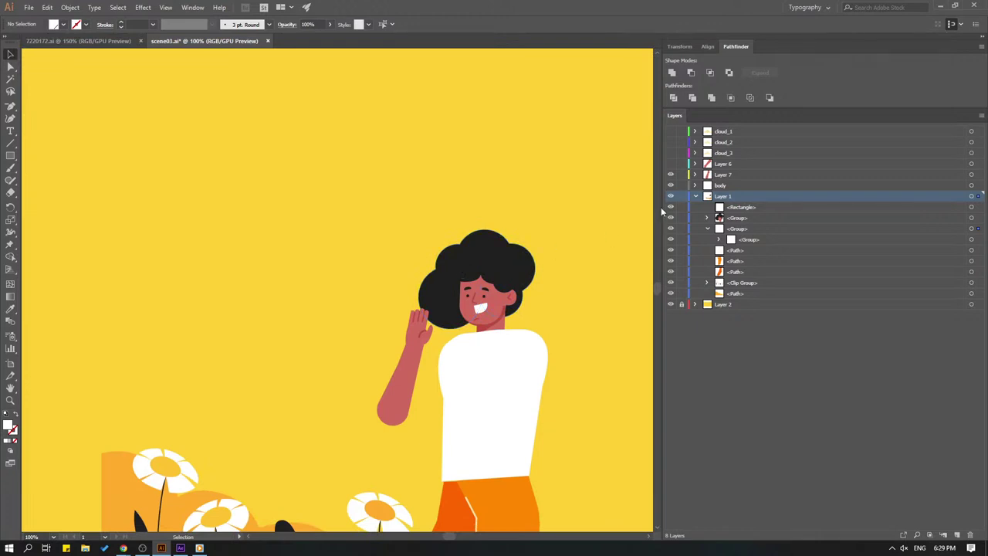
{"action": "left_click", "coordinate": [671, 164]}
{"action": "left_click", "coordinate": [723, 164]}
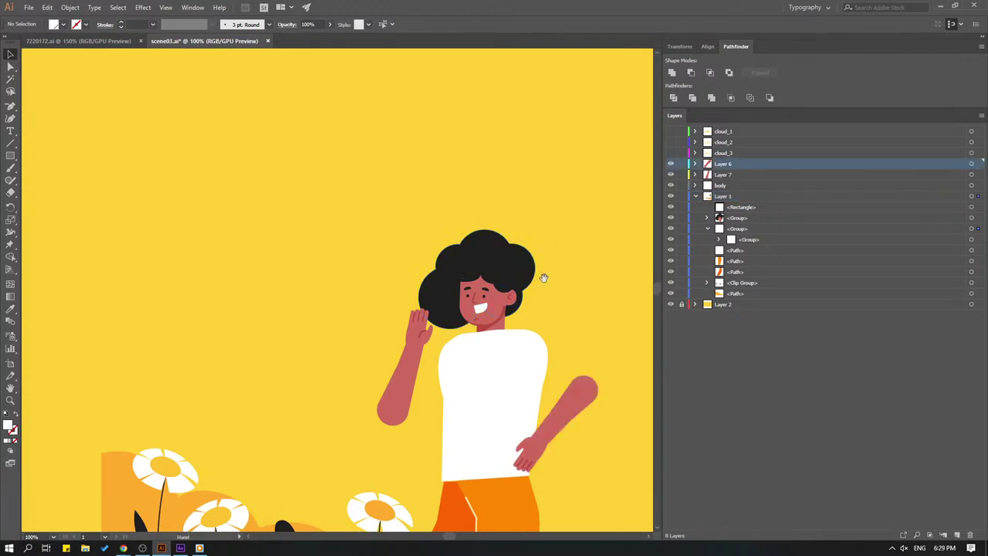
{"action": "left_click_drag", "start_coordinate": [541, 275], "coordinate": [474, 249]}
{"action": "left_click_drag", "start_coordinate": [502, 359], "coordinate": [523, 356]}
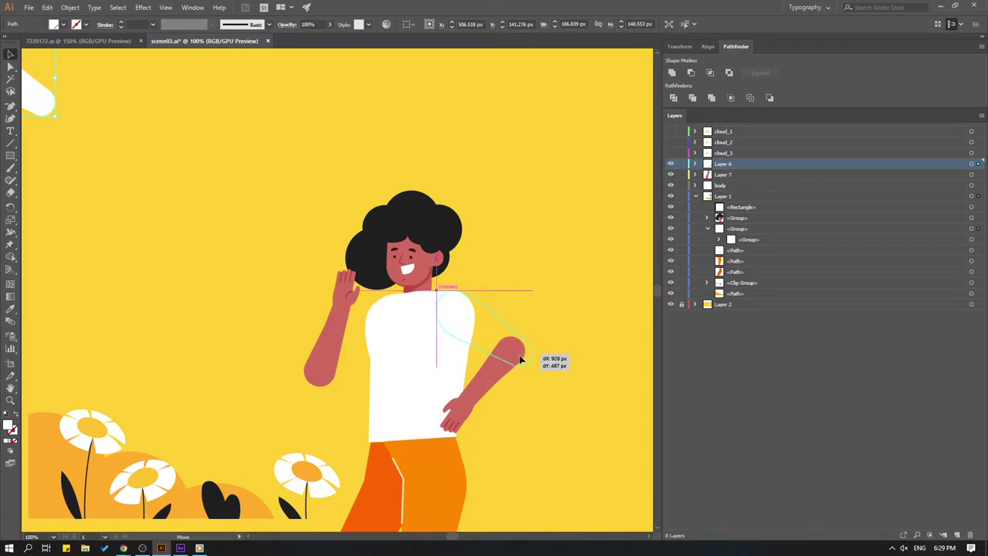
{"action": "left_click_drag", "start_coordinate": [523, 357], "coordinate": [519, 357]}
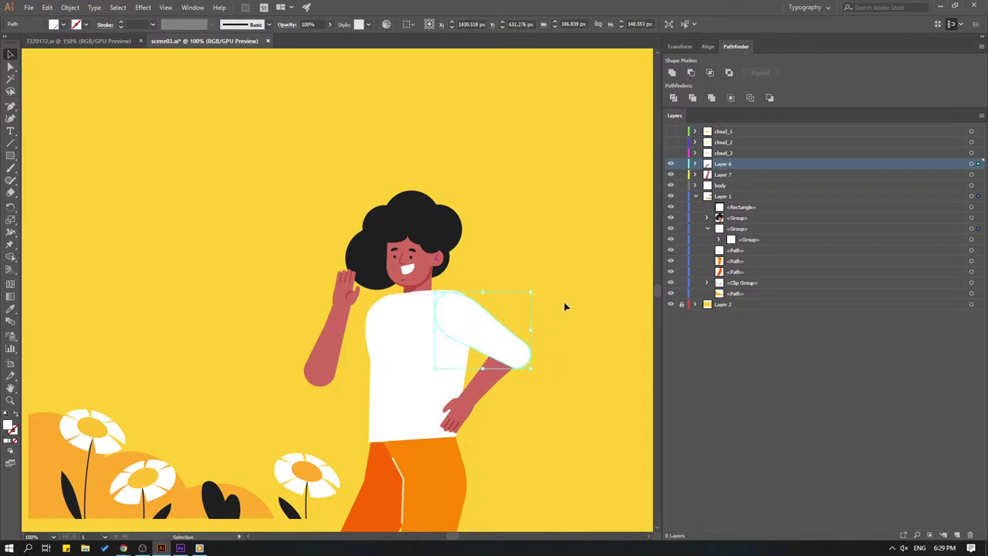
{"action": "left_click", "coordinate": [592, 270]}
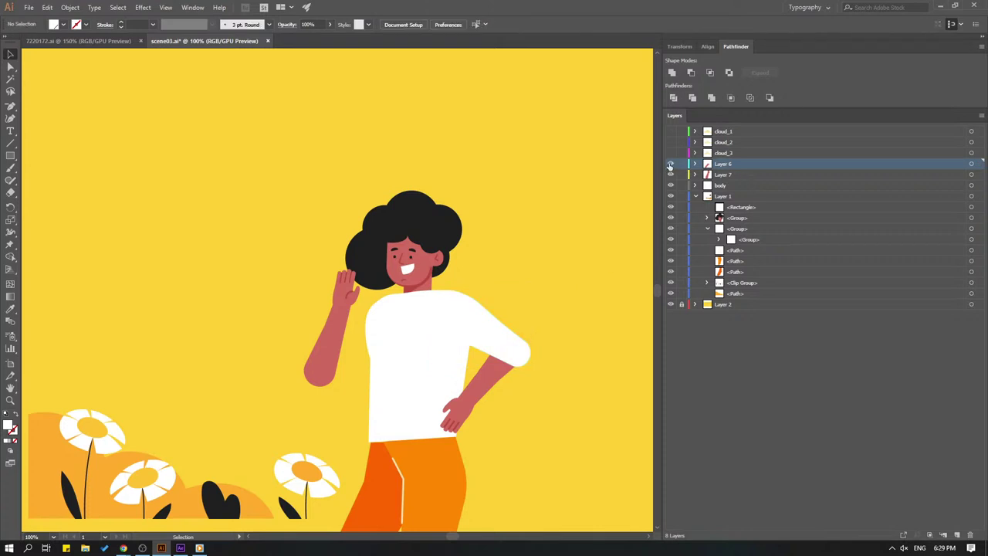
Move the sleeve onto a new Layer 9 in place and stack Layer 6 above it
{"action": "left_click", "coordinate": [671, 164]}
{"action": "left_click", "coordinate": [671, 164]}
{"action": "left_click", "coordinate": [670, 165]}
{"action": "left_click", "coordinate": [670, 164]}
{"action": "left_click_drag", "start_coordinate": [575, 230], "coordinate": [536, 212]}
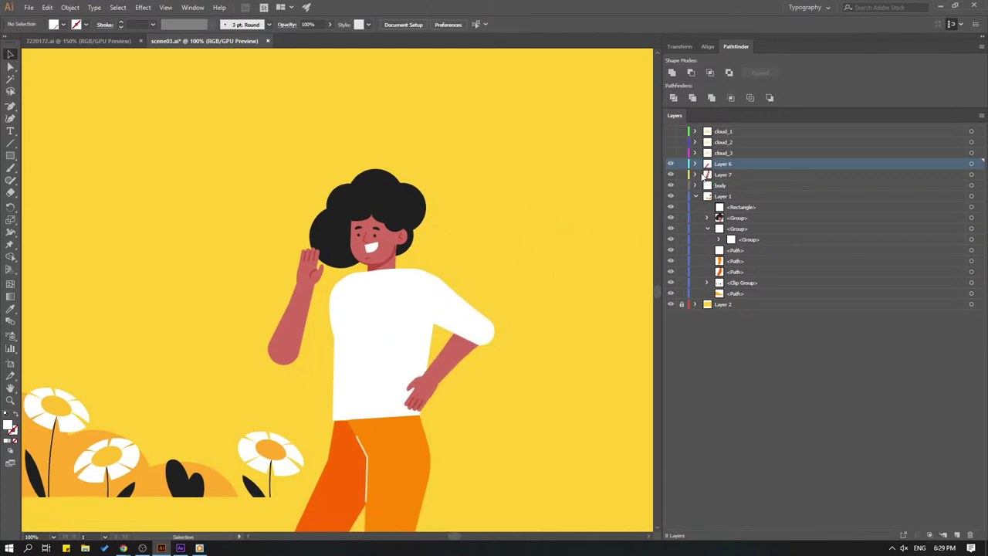
{"action": "left_click", "coordinate": [452, 312]}
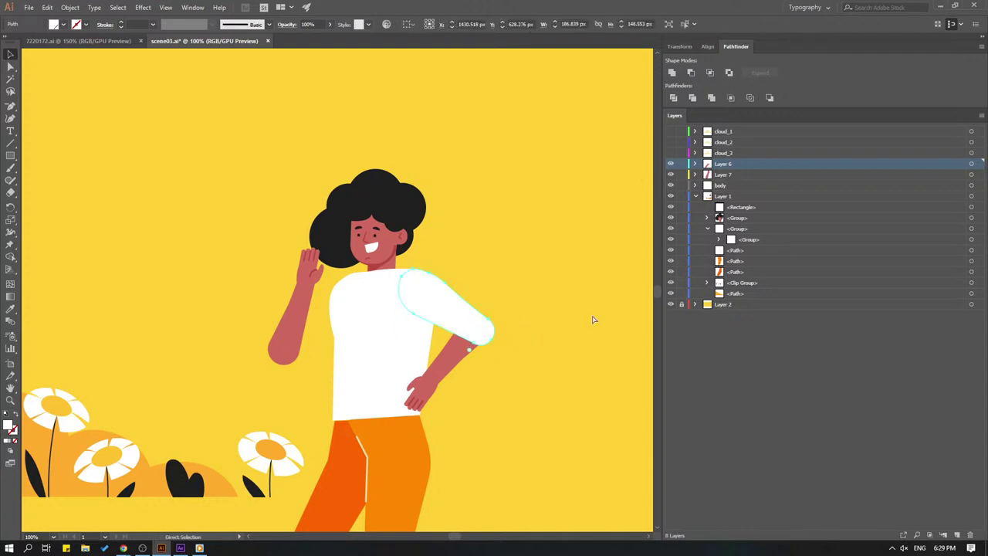
{"action": "key", "text": "Delete"}
{"action": "key", "text": "ctrl+l"}
{"action": "key", "text": "ctrl+f"}
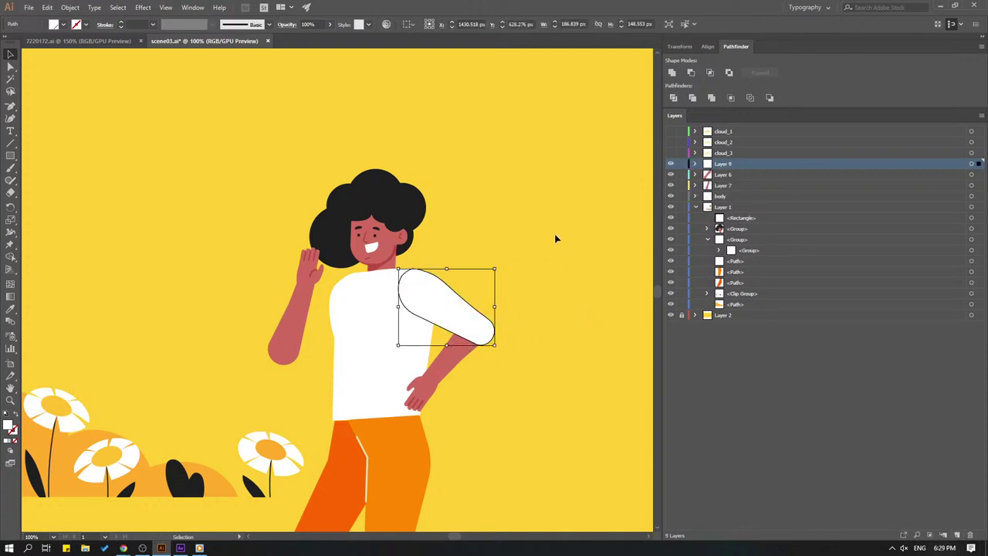
{"action": "left_click", "coordinate": [554, 202]}
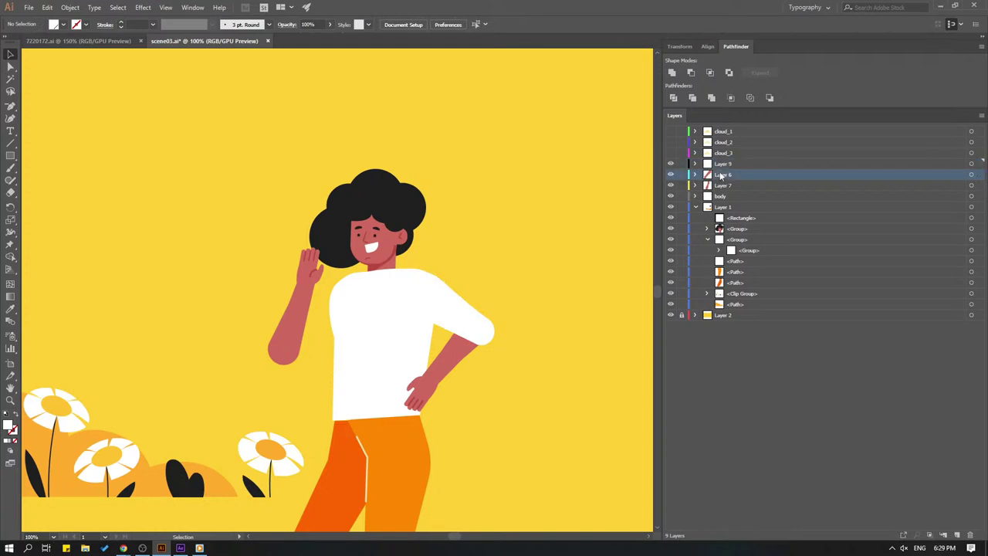
{"action": "left_click_drag", "start_coordinate": [723, 175], "coordinate": [724, 164]}
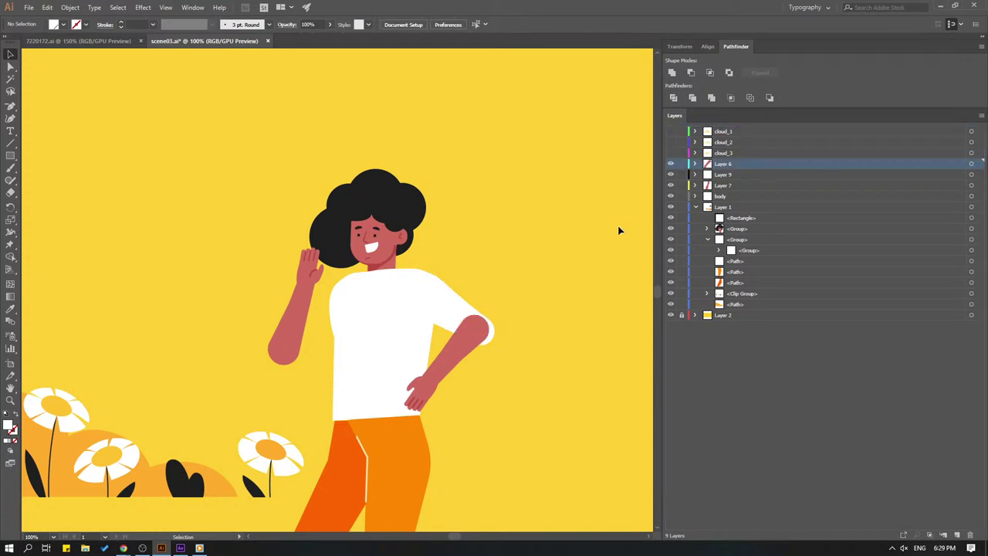
Nudge the Layer 6 hip arm slightly right and down to line up with the sleeve
{"action": "left_click", "coordinate": [98, 41]}
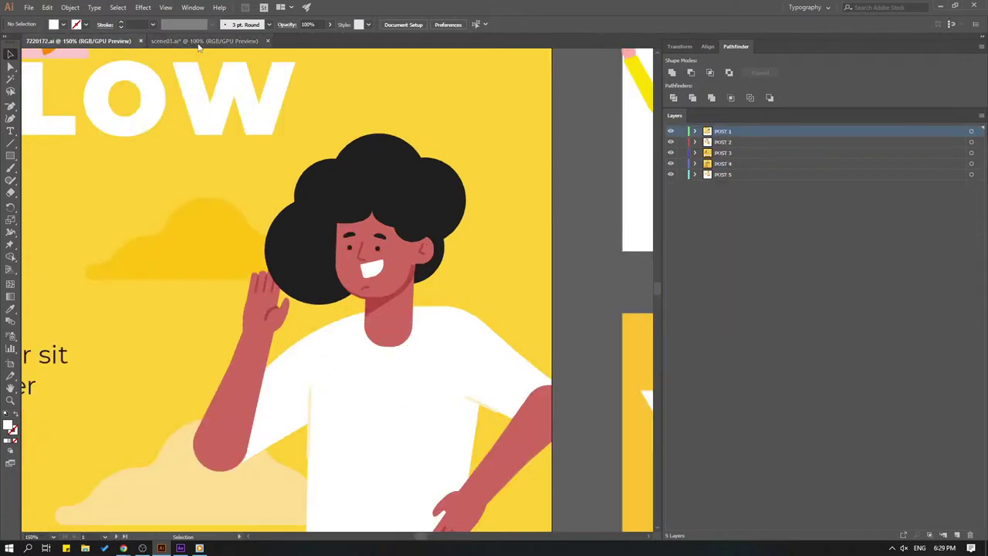
{"action": "left_click", "coordinate": [204, 41]}
{"action": "left_click_drag", "start_coordinate": [452, 365], "coordinate": [335, 335]}
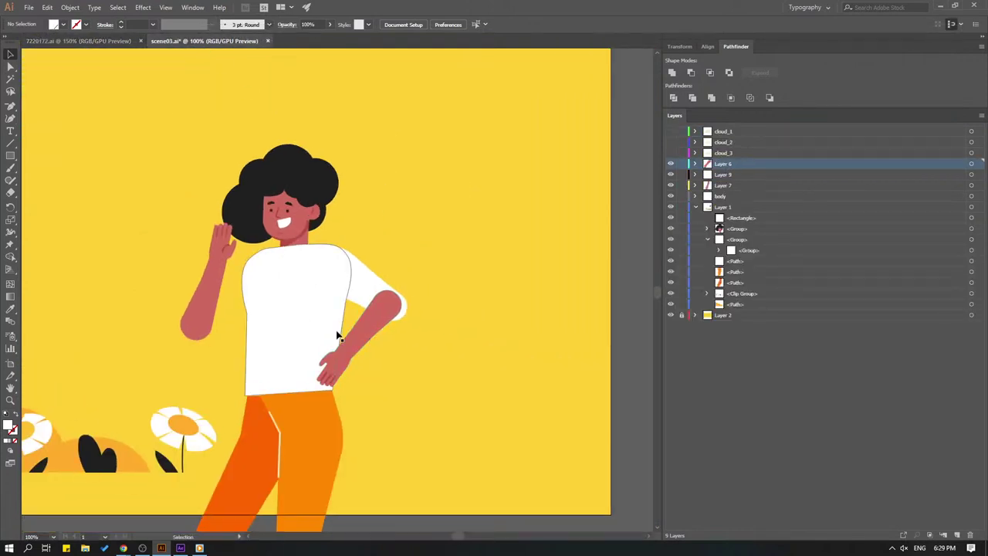
{"action": "scroll", "coordinate": [335, 336], "scroll_direction": "up", "scroll_amount": 1}
{"action": "left_click_drag", "start_coordinate": [433, 462], "coordinate": [406, 419]}
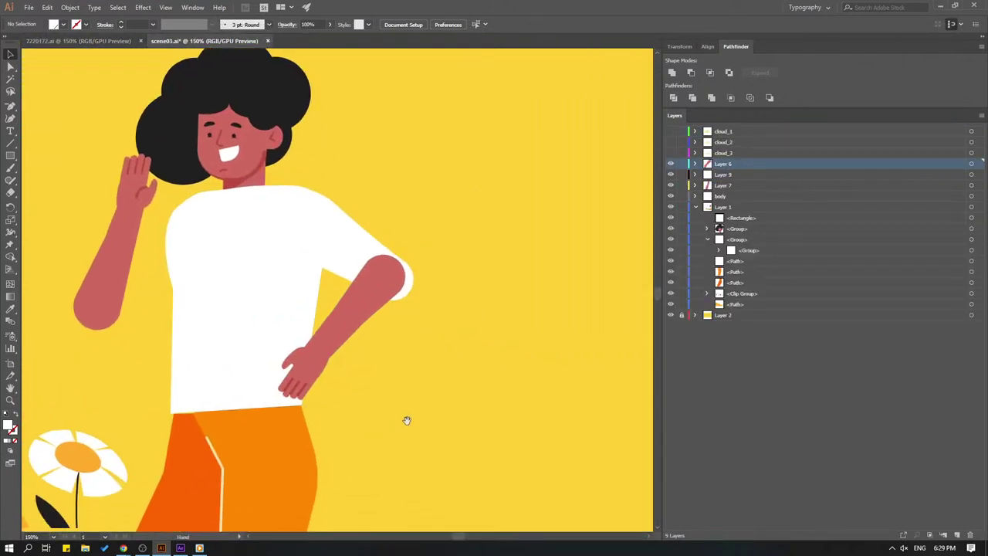
{"action": "left_click", "coordinate": [971, 163]}
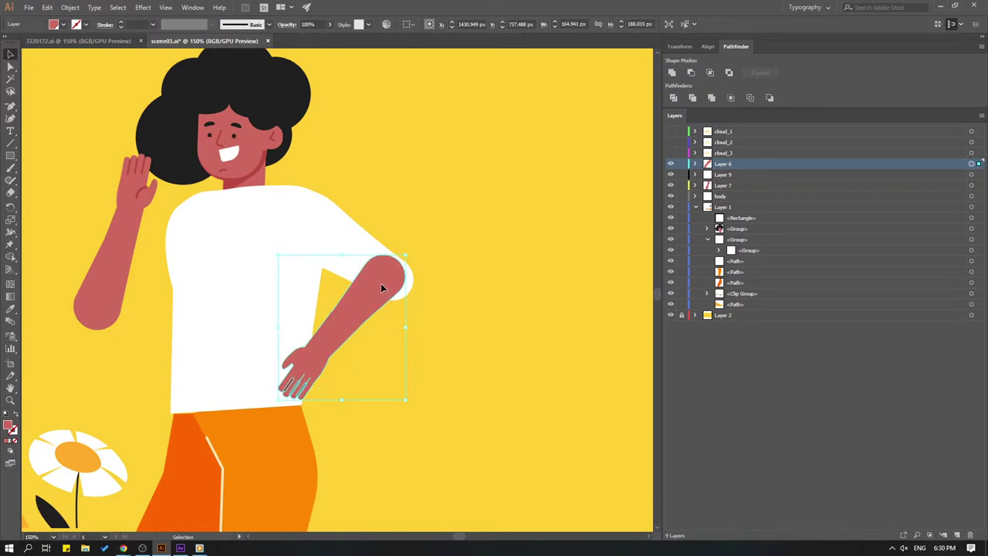
{"action": "left_click_drag", "start_coordinate": [380, 284], "coordinate": [386, 287]}
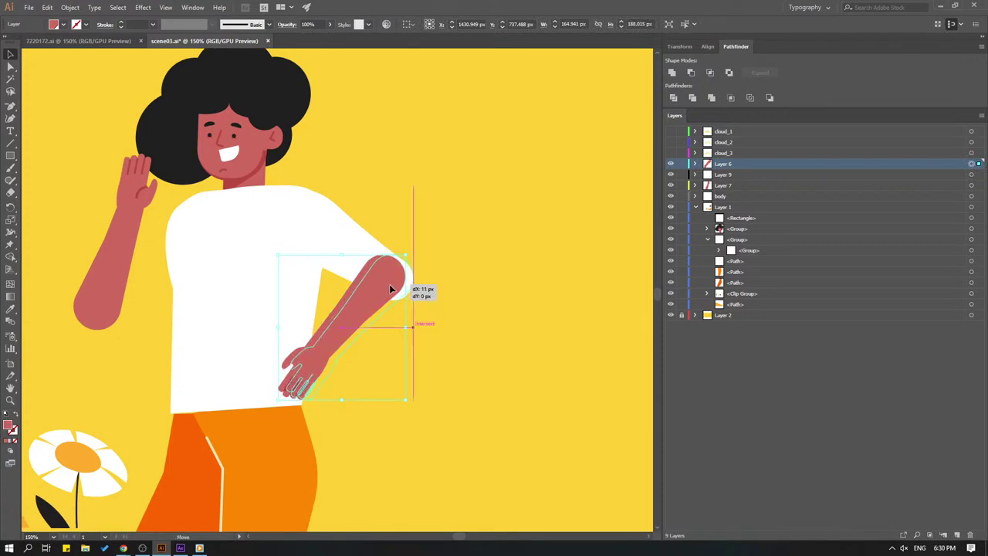
{"action": "left_click", "coordinate": [471, 302]}
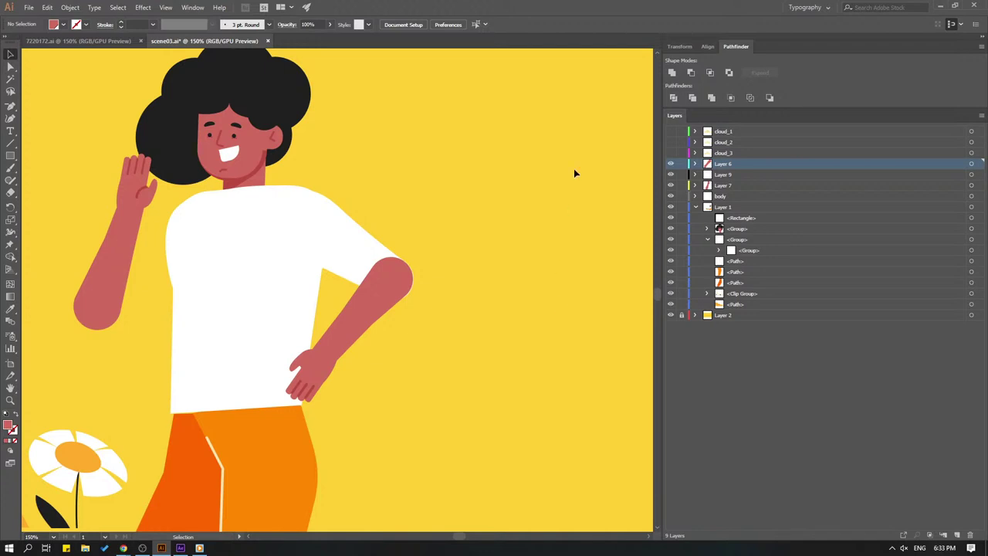
Rename Layer 6, holding the forearm, to hand_right_1
{"action": "left_click_drag", "start_coordinate": [307, 247], "coordinate": [388, 327]}
{"action": "key", "text": "a"}
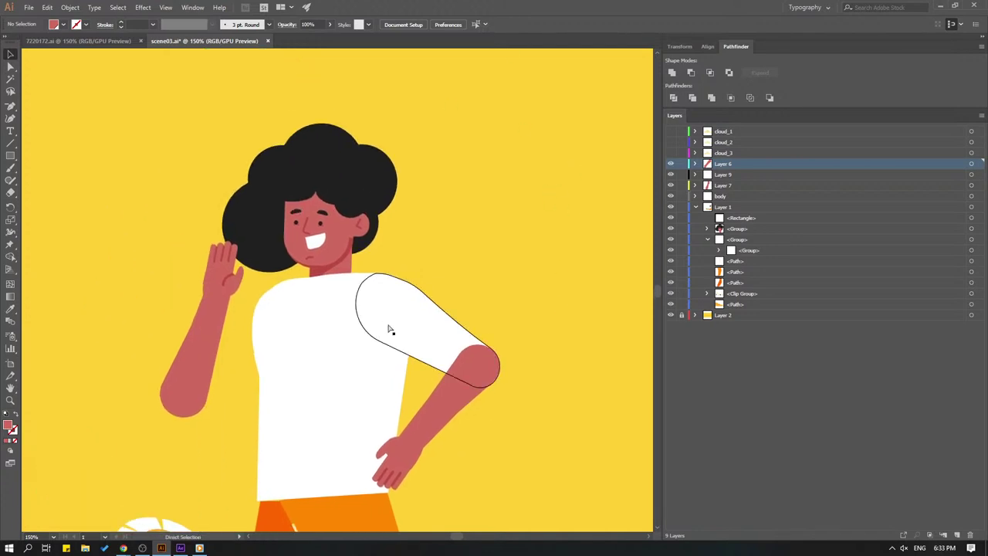
{"action": "key", "text": "ctrl+minus"}
{"action": "scroll", "coordinate": [433, 316], "scroll_direction": "down", "scroll_amount": 2}
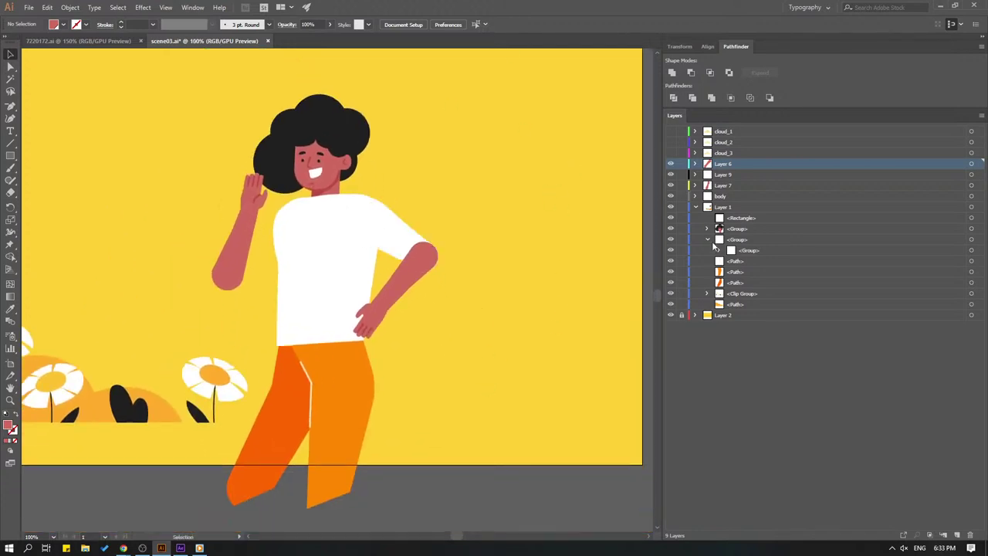
{"action": "left_click", "coordinate": [671, 164]}
{"action": "left_click", "coordinate": [670, 164]}
{"action": "left_click", "coordinate": [671, 164]}
{"action": "left_click", "coordinate": [670, 164]}
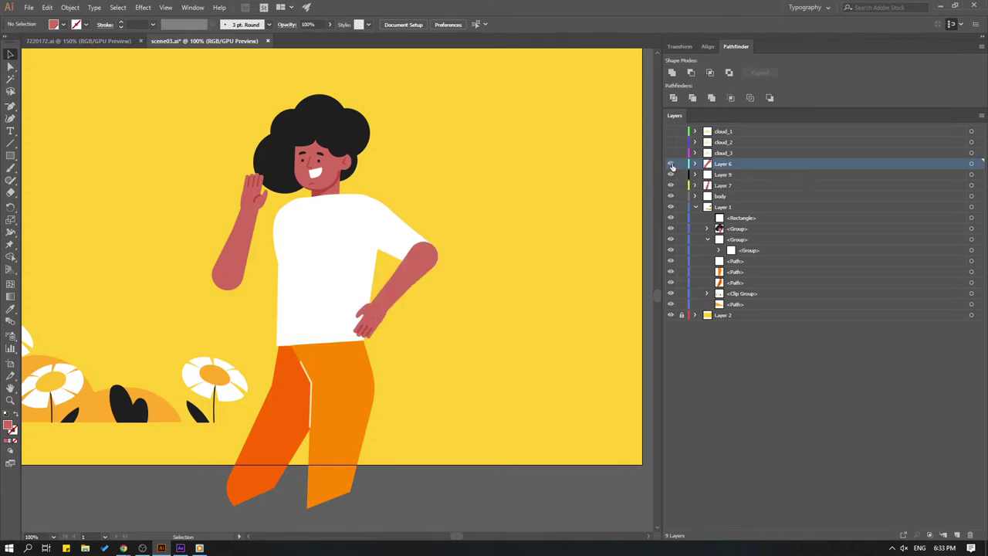
{"action": "double_click", "coordinate": [723, 164]}
{"action": "type", "text": "hand_"}
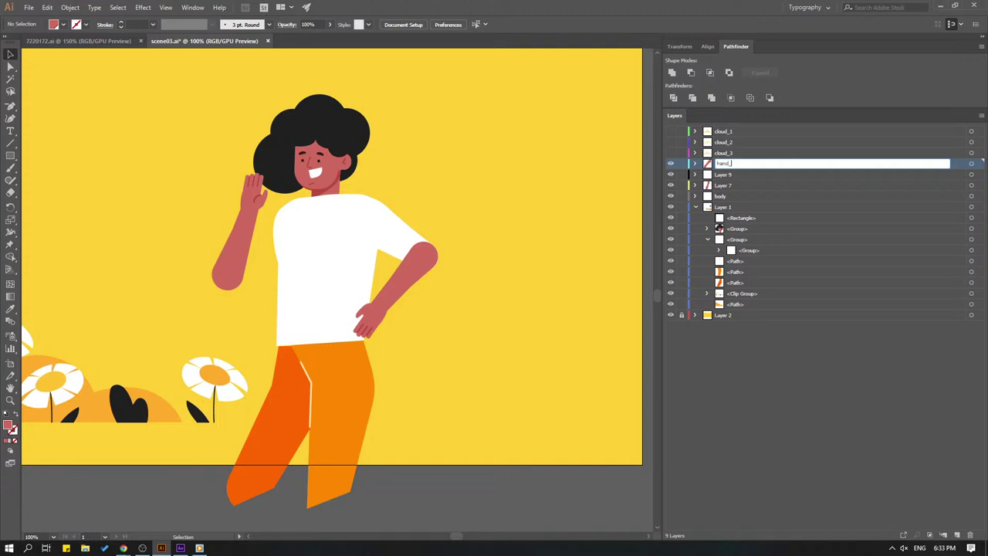
{"action": "type", "text": "right_2"}
{"action": "key", "text": "BackSpace"}
{"action": "type", "text": "1"}
{"action": "key", "text": "Return"}
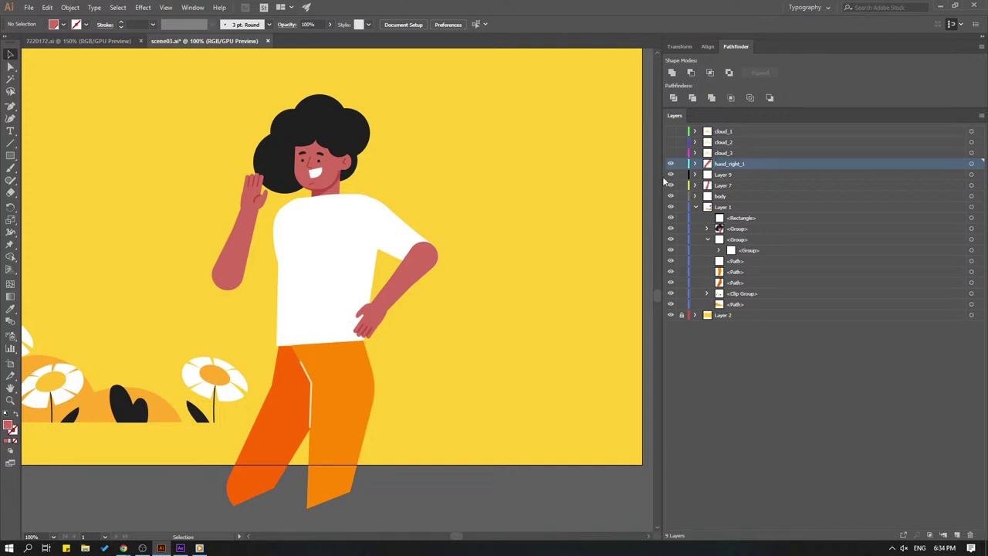
Rename Layer 9, holding the sleeve, to hand_right_2
{"action": "left_click", "coordinate": [671, 176]}
{"action": "left_click", "coordinate": [671, 177]}
{"action": "left_click", "coordinate": [727, 178]}
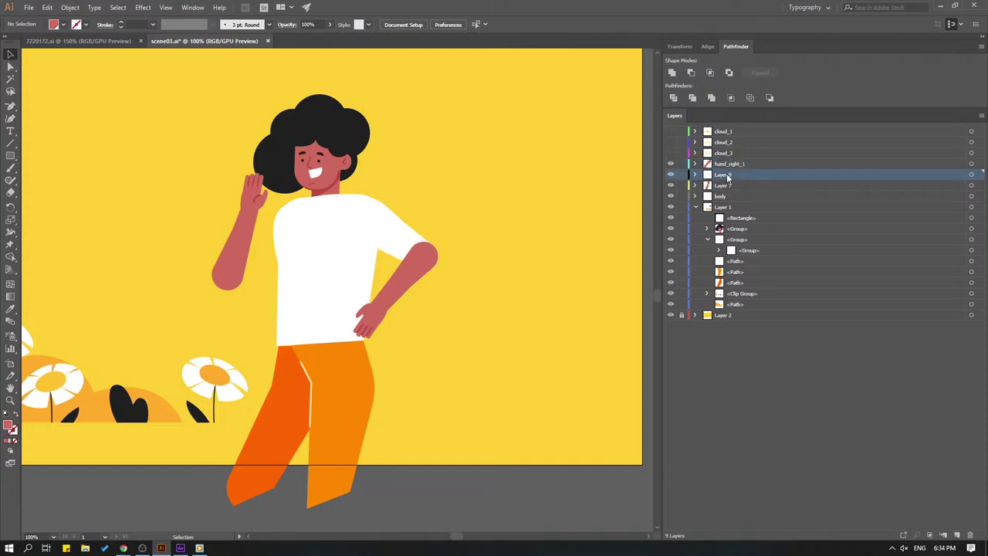
{"action": "double_click", "coordinate": [726, 176]}
{"action": "type", "text": "hand"}
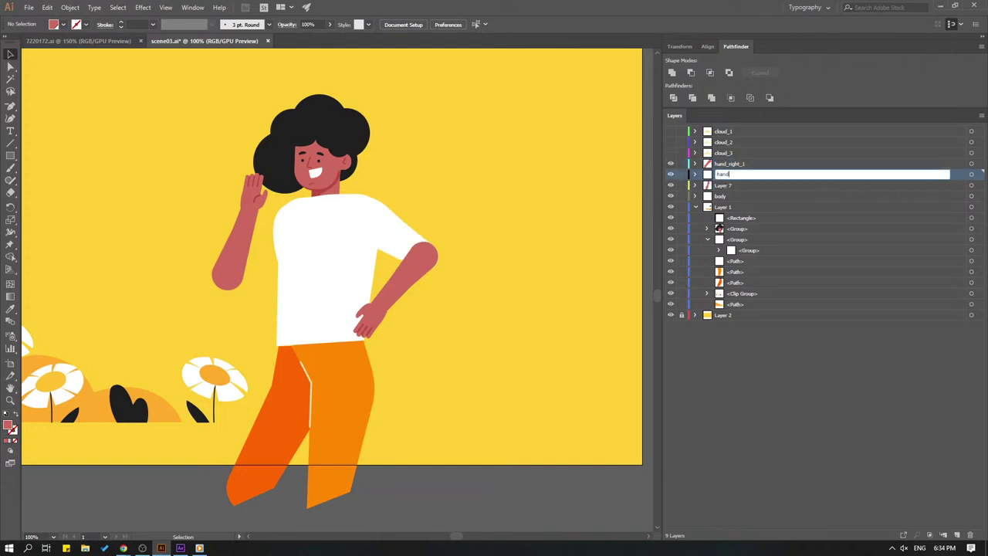
{"action": "type", "text": "_right_2"}
{"action": "key", "text": "Return"}
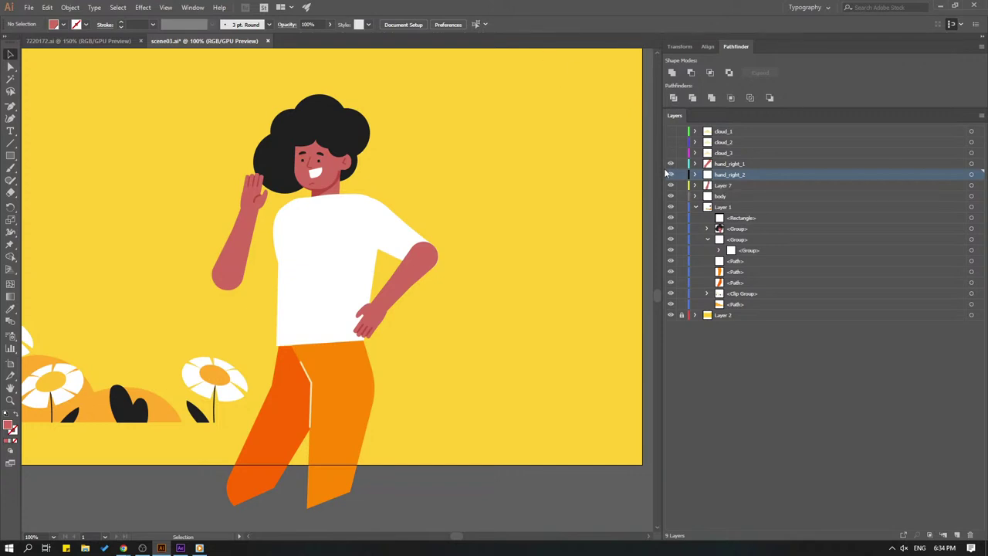
Nest hand_right_1 inside hand_right_2 and rename the parent layer hand_right
{"action": "left_click_drag", "start_coordinate": [722, 168], "coordinate": [726, 176]}
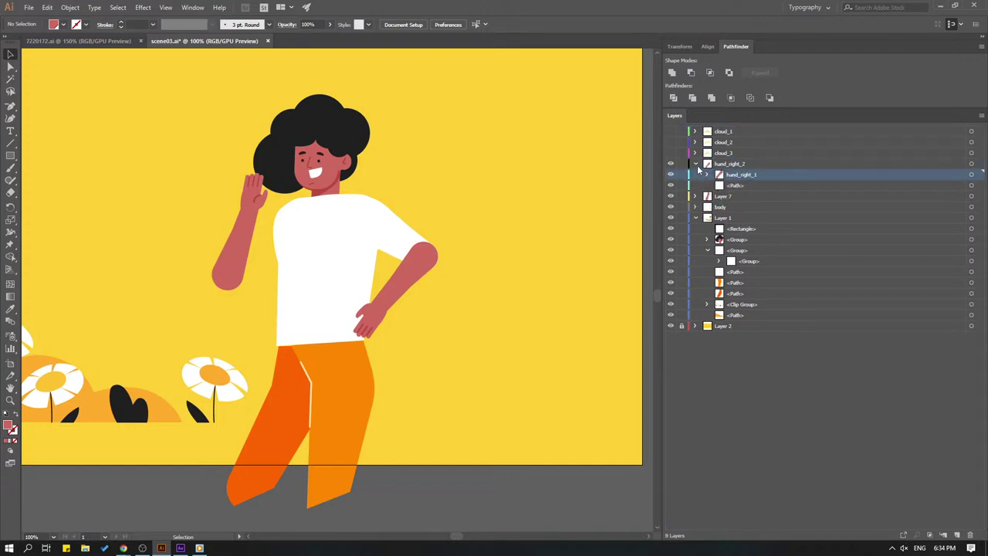
{"action": "left_click", "coordinate": [696, 164]}
{"action": "left_click", "coordinate": [670, 164]}
{"action": "left_click", "coordinate": [671, 164]}
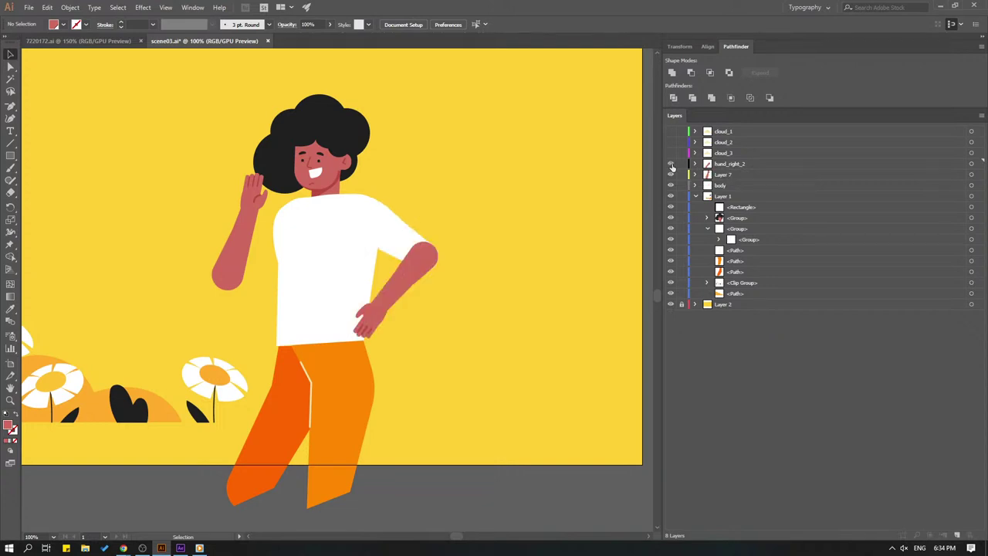
{"action": "double_click", "coordinate": [730, 164]}
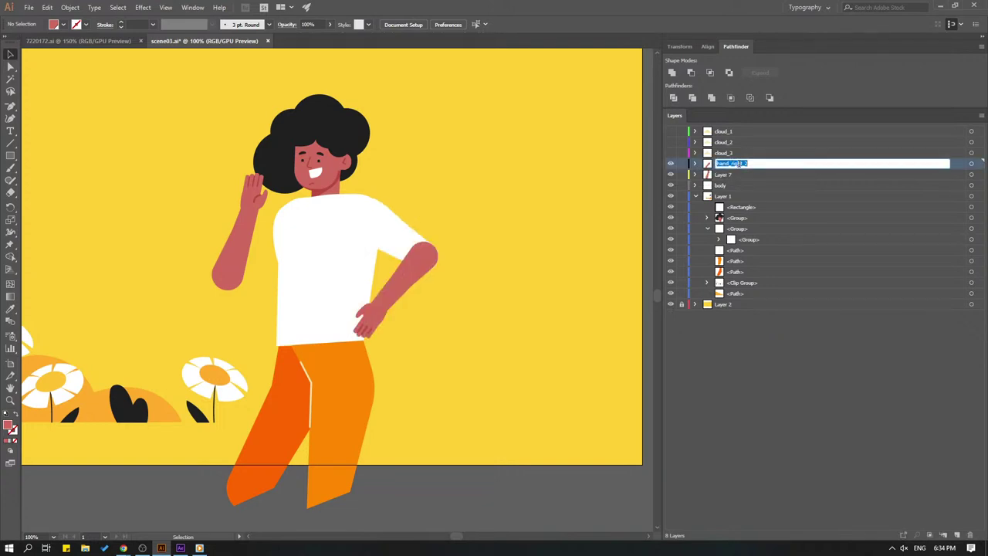
{"action": "type", "text": "hand_righ"}
{"action": "type", "text": "t"}
{"action": "key", "text": "Return"}
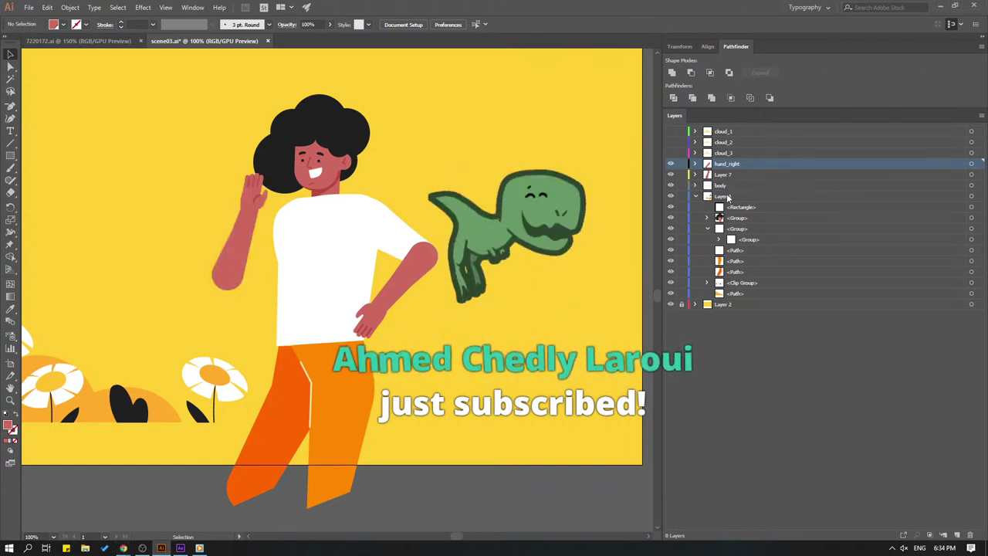
Delete the duplicate top-left white shape and place the white sleeve over the waving arm's shoulder
{"action": "mouse_move", "coordinate": [192, 144]}
{"action": "left_mouse_down"}
{"action": "mouse_move", "coordinate": [440, 321]}
{"action": "mouse_move", "coordinate": [484, 321]}
{"action": "left_mouse_up"}
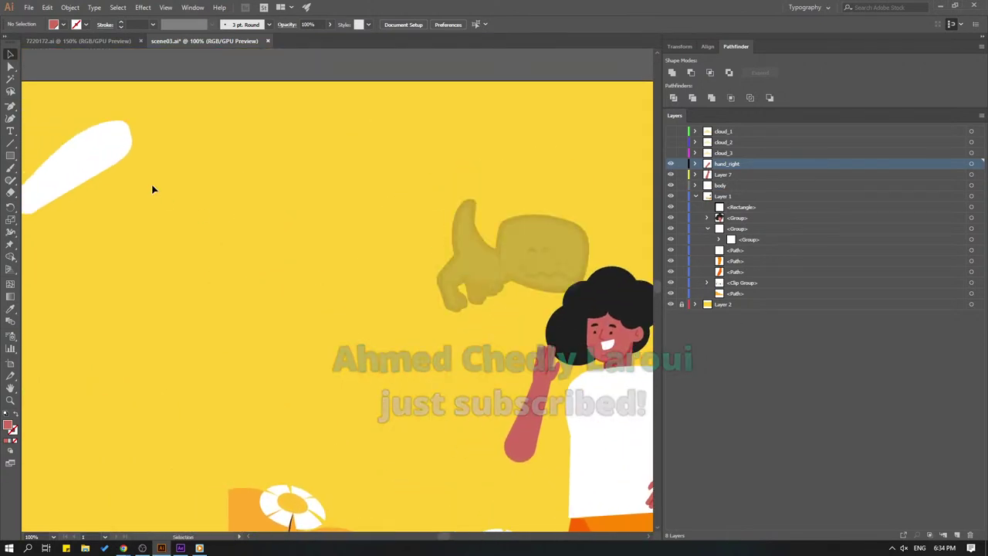
{"action": "left_click", "coordinate": [93, 154]}
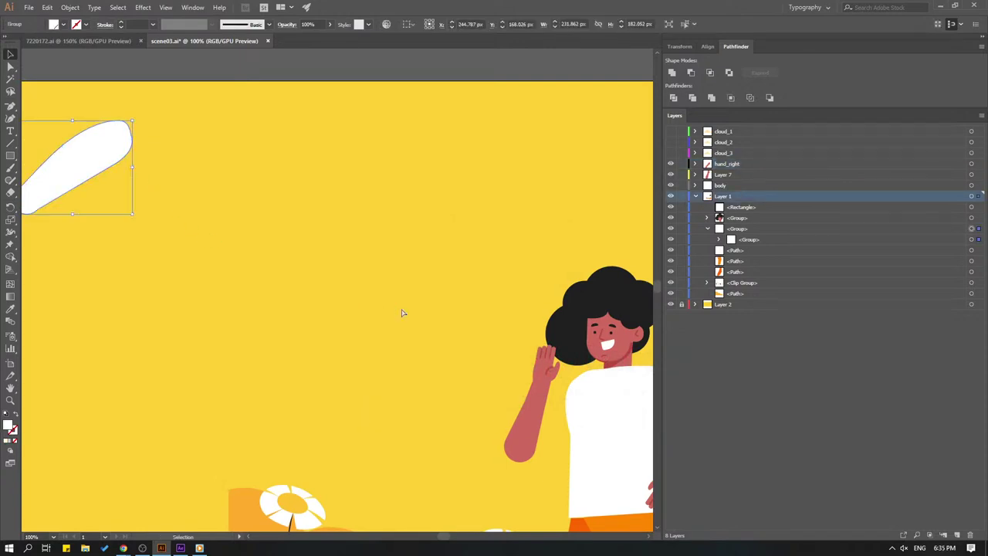
{"action": "key", "text": "Delete"}
{"action": "mouse_move", "coordinate": [432, 315]}
{"action": "left_mouse_down"}
{"action": "mouse_move", "coordinate": [284, 200]}
{"action": "mouse_move", "coordinate": [333, 242]}
{"action": "mouse_move", "coordinate": [423, 252]}
{"action": "left_mouse_up"}
{"action": "left_click", "coordinate": [723, 175]}
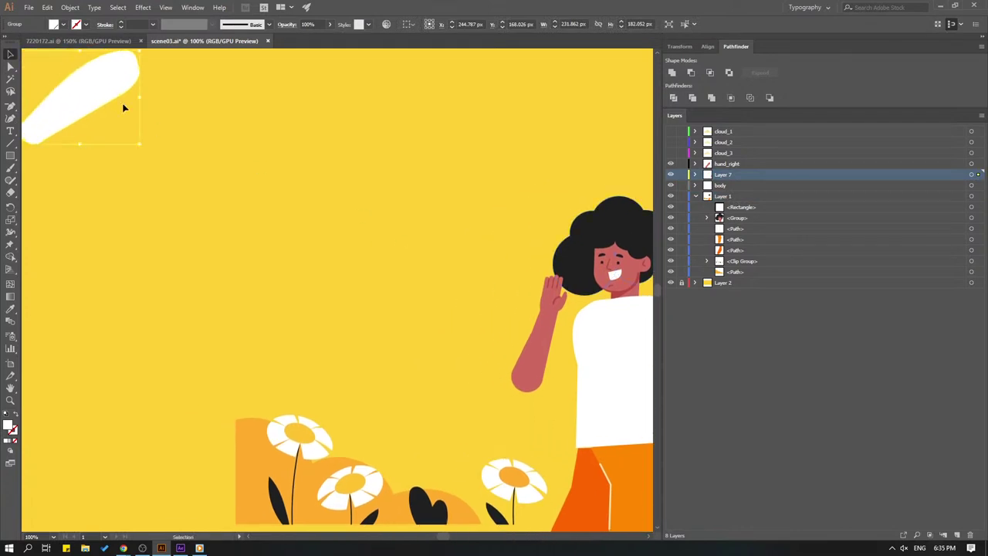
{"action": "mouse_move", "coordinate": [126, 106]}
{"action": "left_mouse_down"}
{"action": "mouse_move", "coordinate": [540, 367]}
{"action": "mouse_move", "coordinate": [236, 257]}
{"action": "mouse_move", "coordinate": [310, 240]}
{"action": "left_mouse_up"}
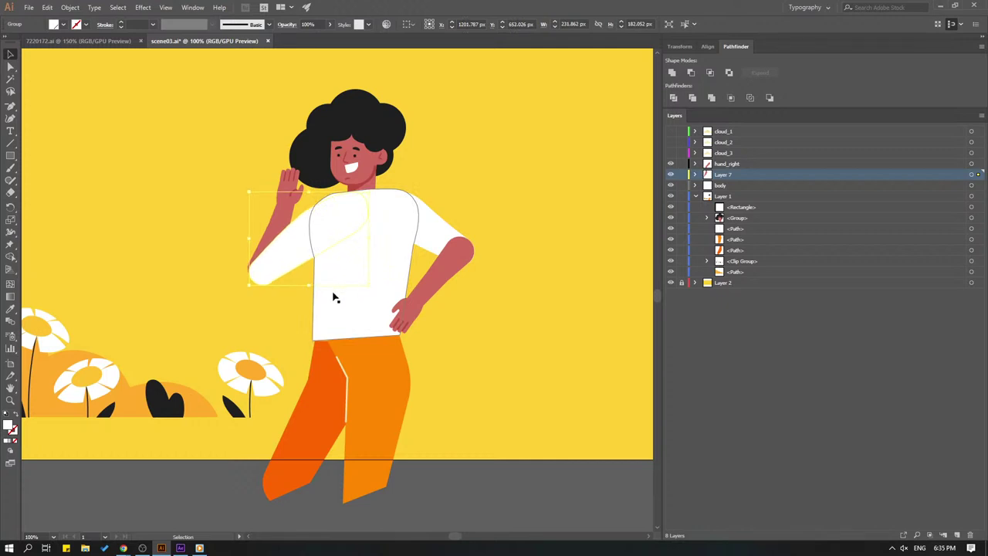
{"action": "left_click", "coordinate": [183, 245]}
Reorder the two groups inside Layer 7
{"action": "left_click", "coordinate": [695, 175]}
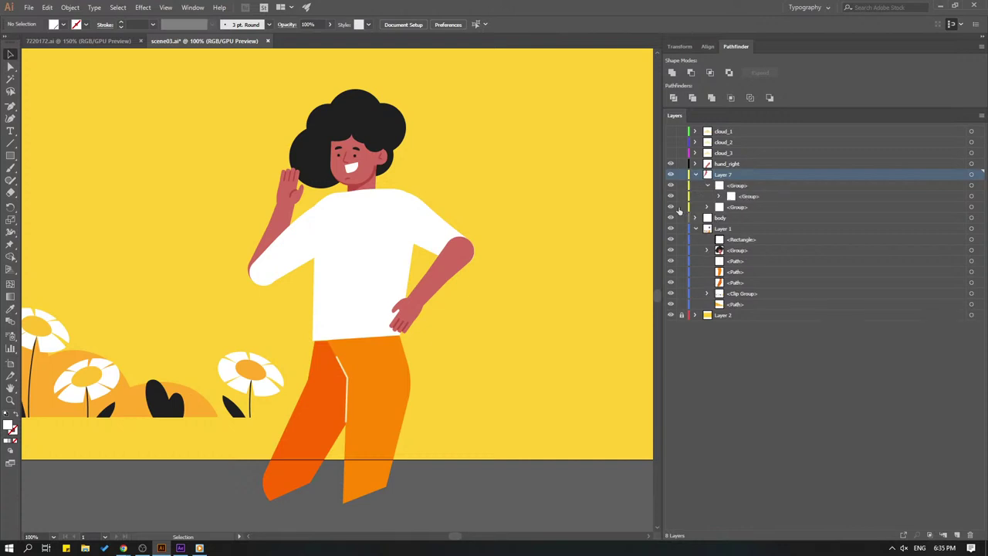
{"action": "left_click", "coordinate": [707, 186]}
{"action": "left_click", "coordinate": [740, 186]}
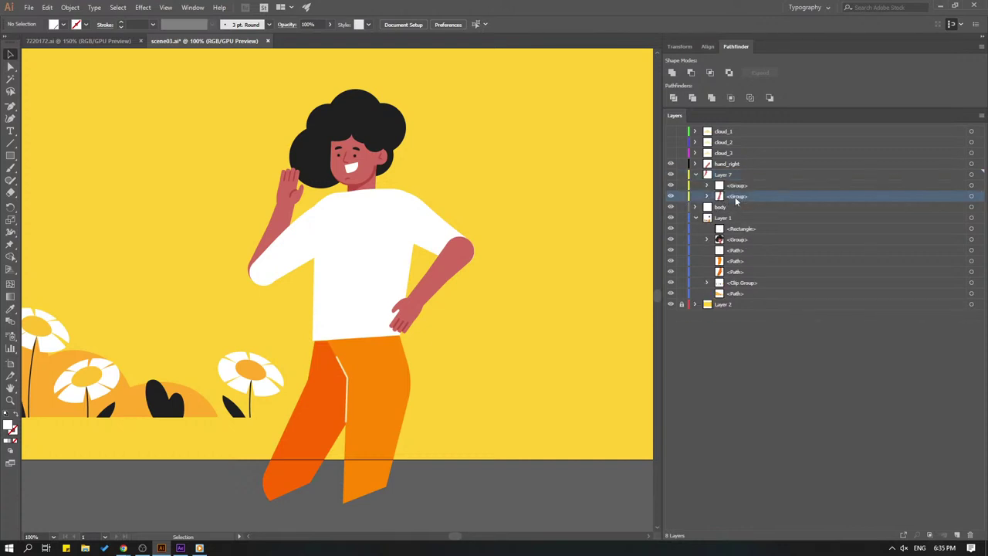
{"action": "left_click_drag", "start_coordinate": [739, 186], "coordinate": [739, 199]}
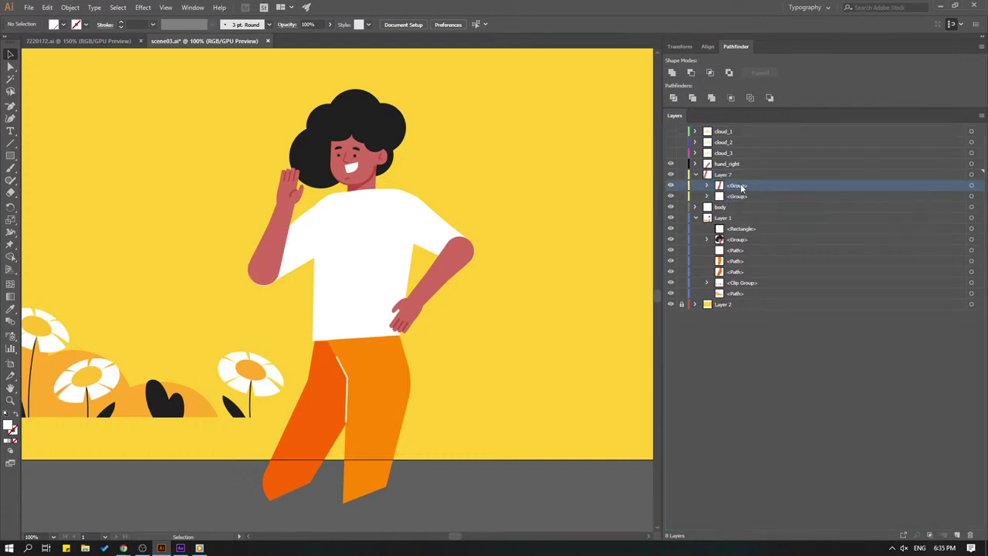
{"action": "left_click", "coordinate": [696, 175]}
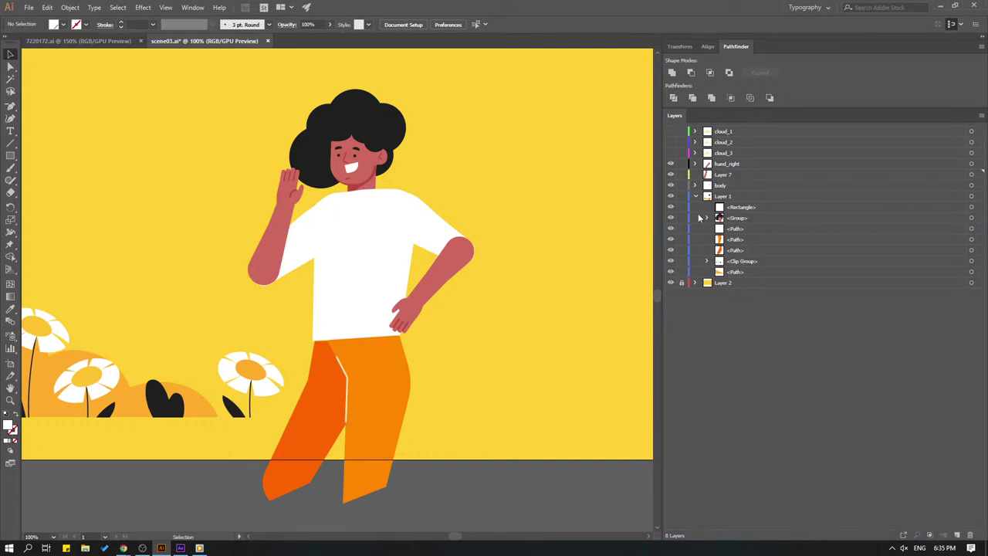
{"action": "left_click", "coordinate": [696, 175]}
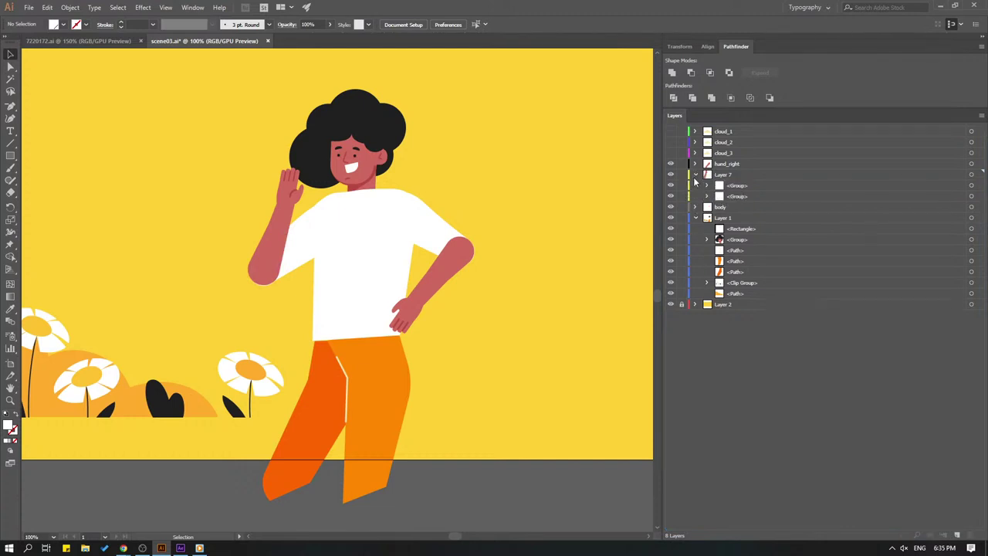
Move the sleeve onto its own new layer in place, with Layer 7's arm stacked above it
{"action": "left_click", "coordinate": [309, 258]}
{"action": "key", "text": "Delete"}
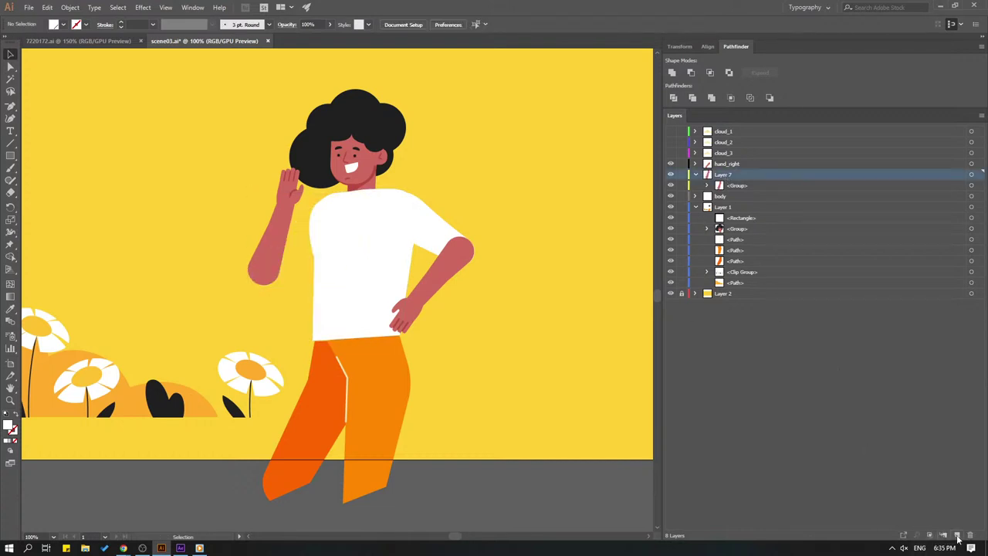
{"action": "left_click", "coordinate": [957, 536]}
{"action": "key", "text": "ctrl+f"}
{"action": "left_click", "coordinate": [584, 186]}
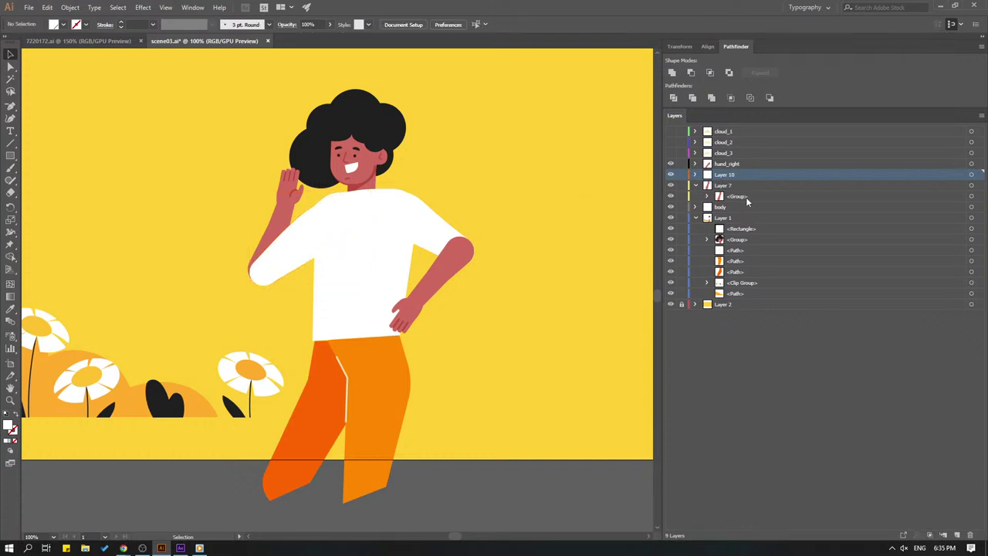
{"action": "left_click", "coordinate": [696, 186]}
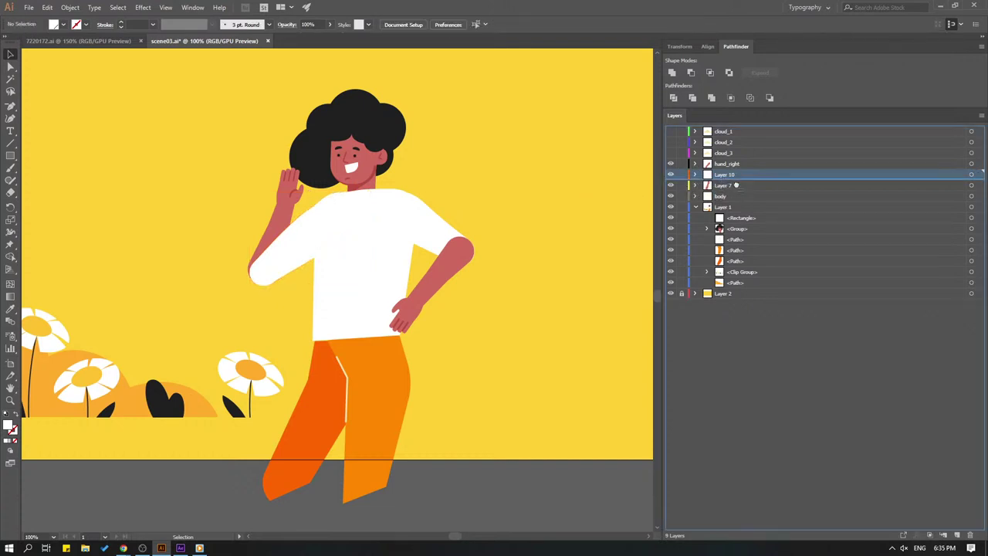
{"action": "left_click_drag", "start_coordinate": [736, 185], "coordinate": [726, 176]}
Rename Layer 7 to hand_left_1 and Layer 10 to hand_left_2
{"action": "double_click", "coordinate": [723, 175]}
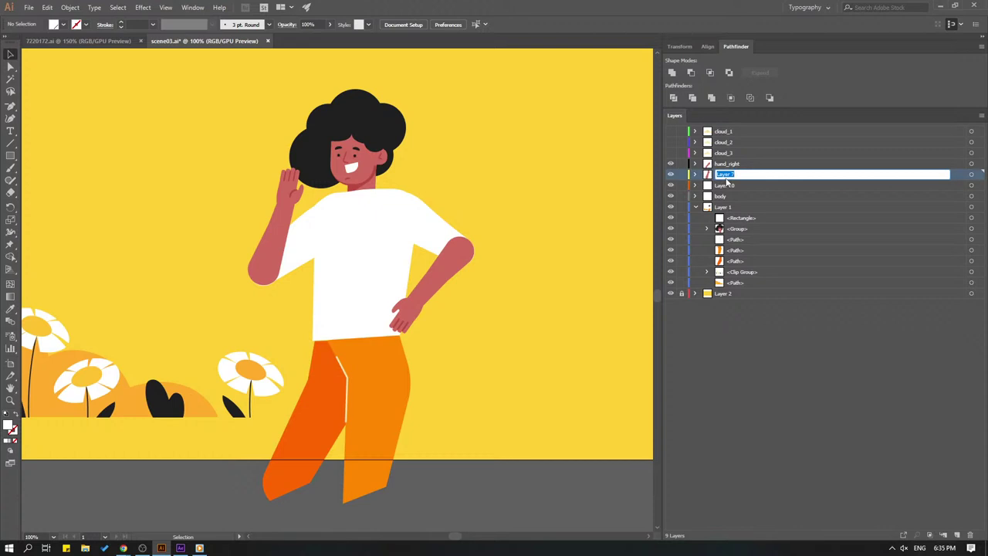
{"action": "type", "text": "hand_left_1"}
{"action": "key", "text": "Return"}
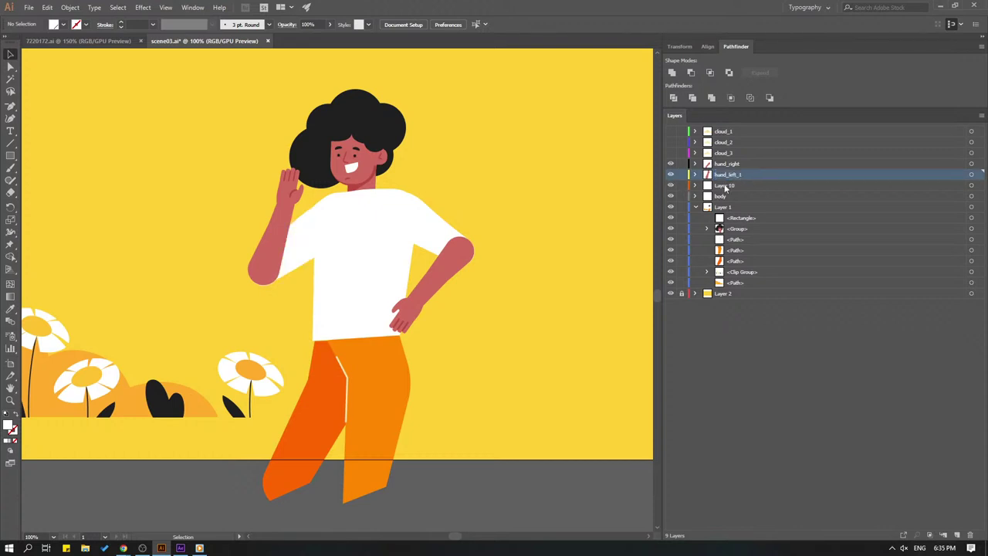
{"action": "double_click", "coordinate": [749, 186]}
{"action": "type", "text": "hand_"}
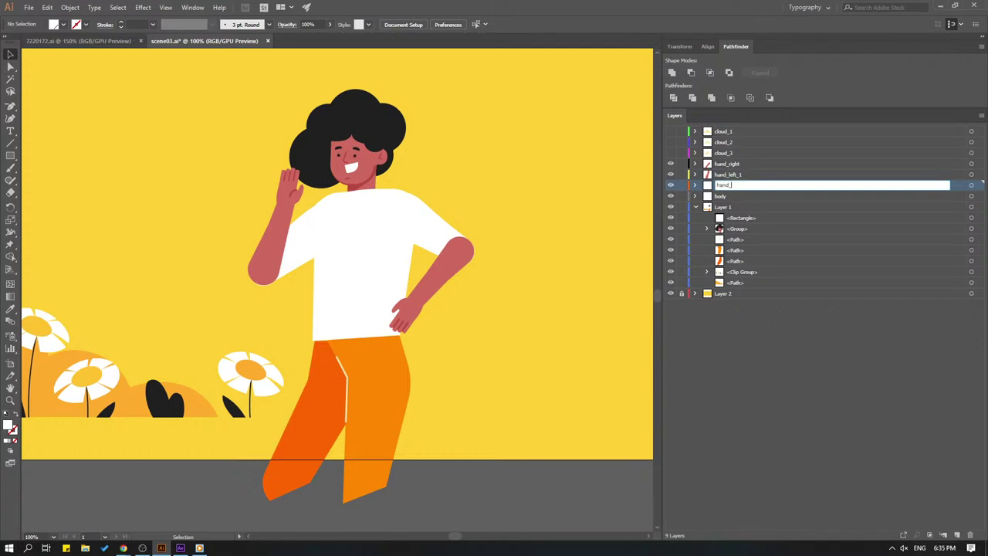
{"action": "type", "text": "left_2"}
{"action": "key", "text": "Return"}
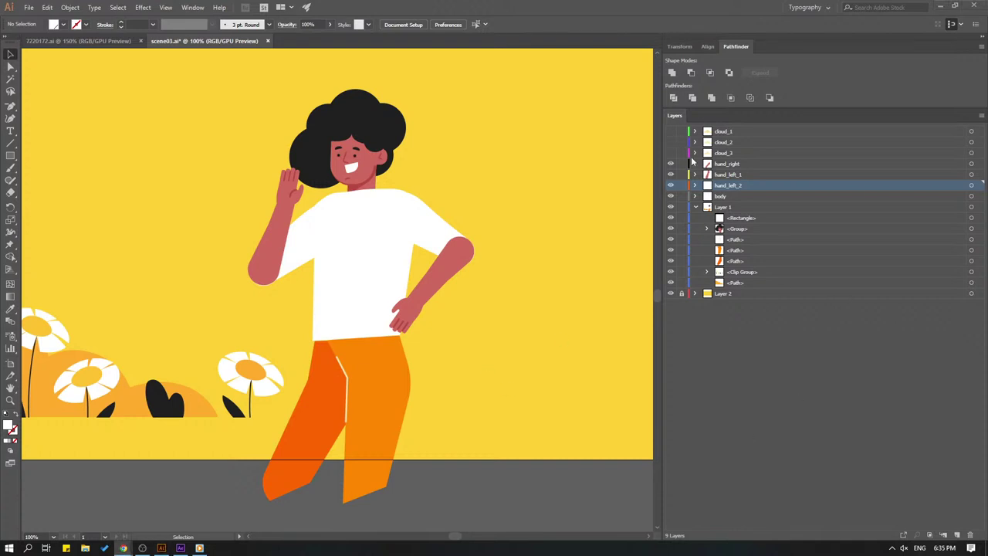
Check the sleeve, arm and cloud layers' visibility, leave the clouds hidden, and save
{"action": "left_click", "coordinate": [670, 185]}
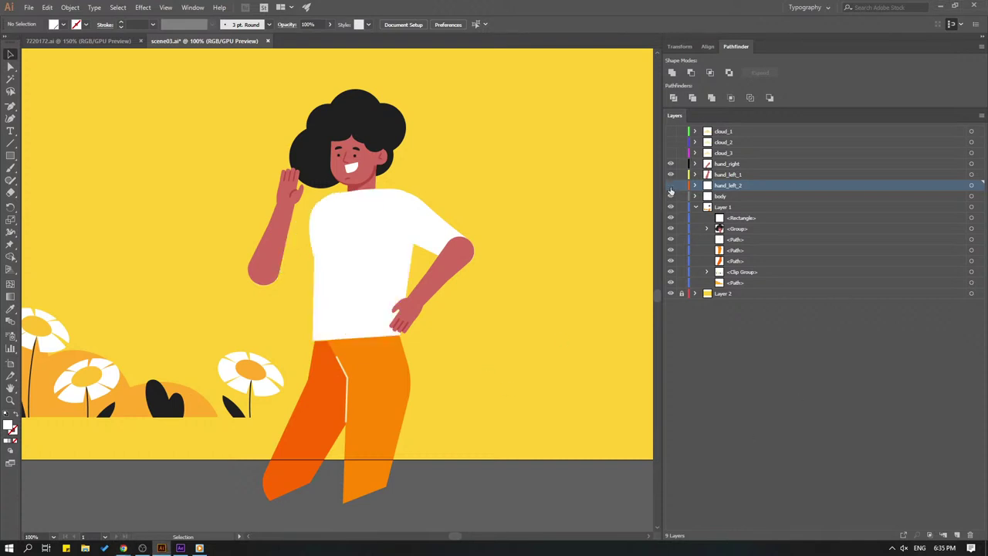
{"action": "left_click", "coordinate": [671, 186]}
{"action": "left_click", "coordinate": [670, 175]}
{"action": "left_click", "coordinate": [670, 175]}
{"action": "left_click", "coordinate": [670, 164]}
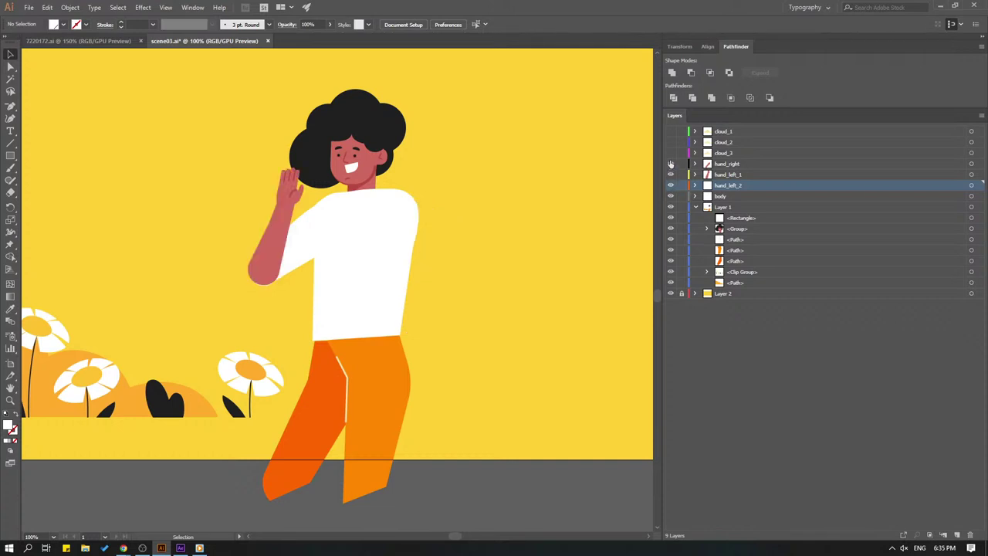
{"action": "left_click", "coordinate": [671, 164]}
{"action": "left_click", "coordinate": [670, 164]}
{"action": "left_click", "coordinate": [671, 164]}
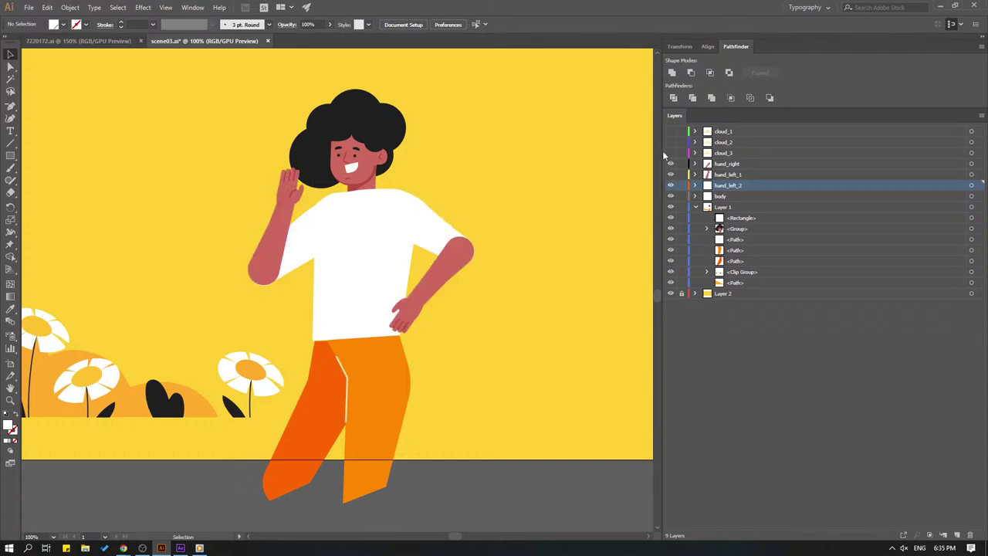
{"action": "left_click_drag", "start_coordinate": [671, 129], "coordinate": [672, 265]}
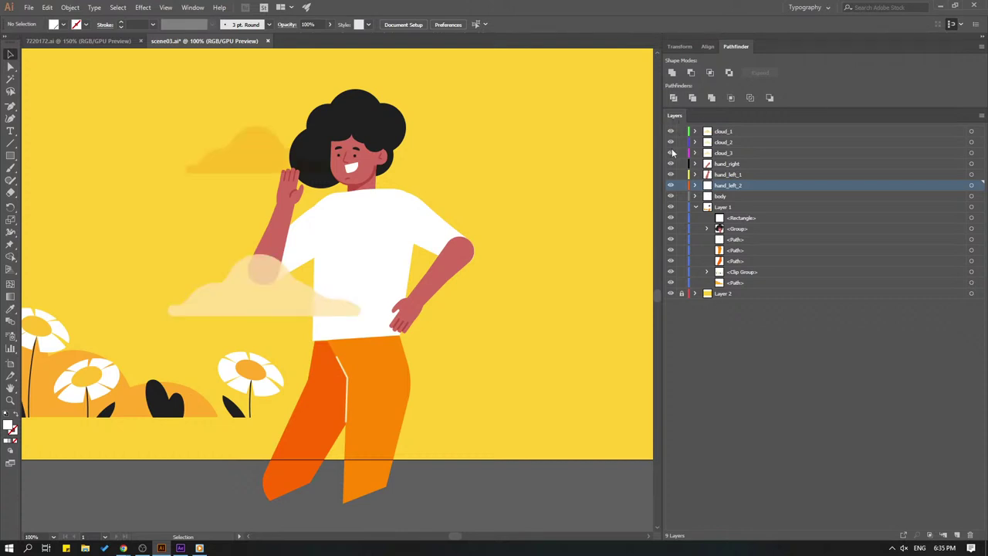
{"action": "left_click_drag", "start_coordinate": [671, 153], "coordinate": [673, 130]}
{"action": "left_click", "coordinate": [750, 369]}
{"action": "key", "text": "ctrl+s"}
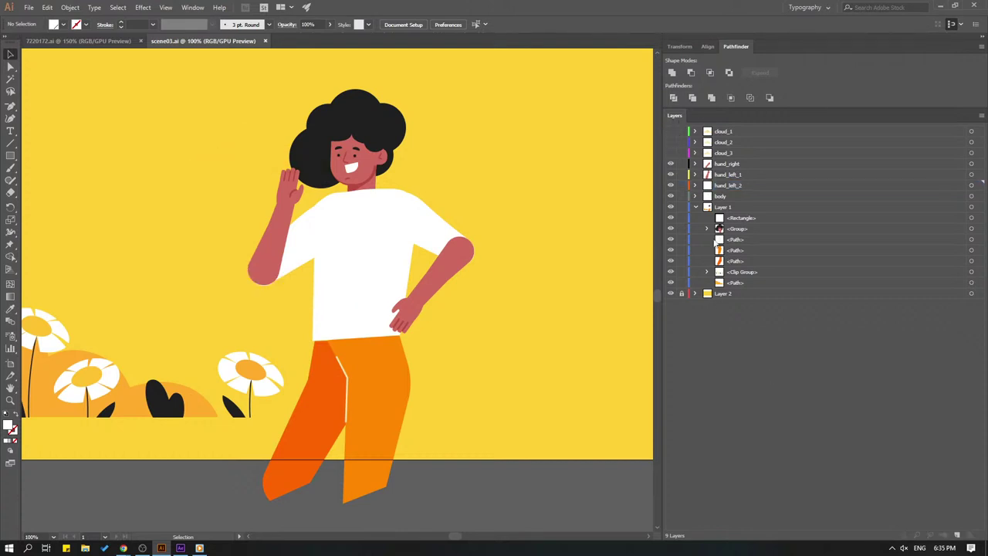
Reveal the stray <Rectangle> in Layer 1, select it and delete it
{"action": "left_click", "coordinate": [669, 219]}
{"action": "key", "text": "ctrl+minus"}
{"action": "key", "text": "ctrl+minus"}
{"action": "key", "text": "ctrl+minus"}
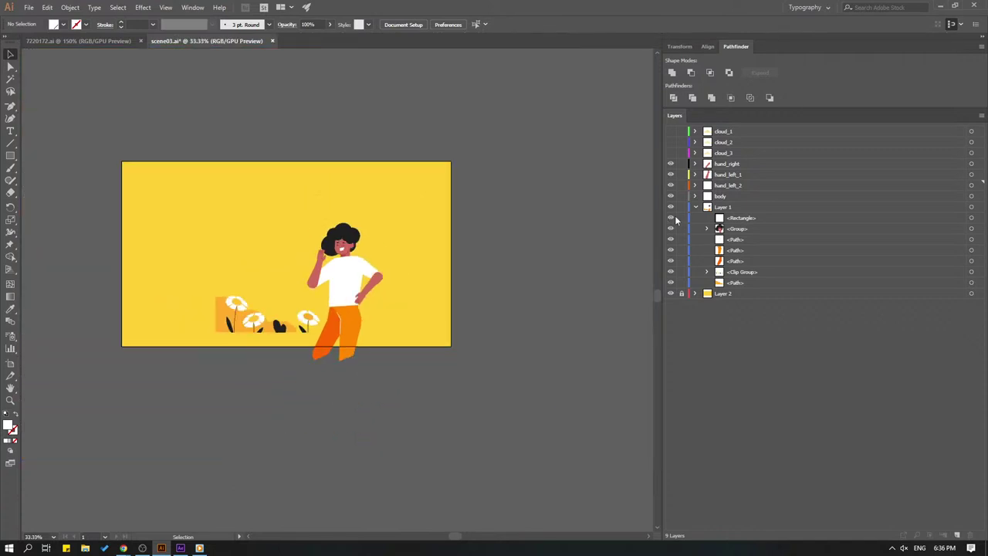
{"action": "left_click", "coordinate": [896, 221]}
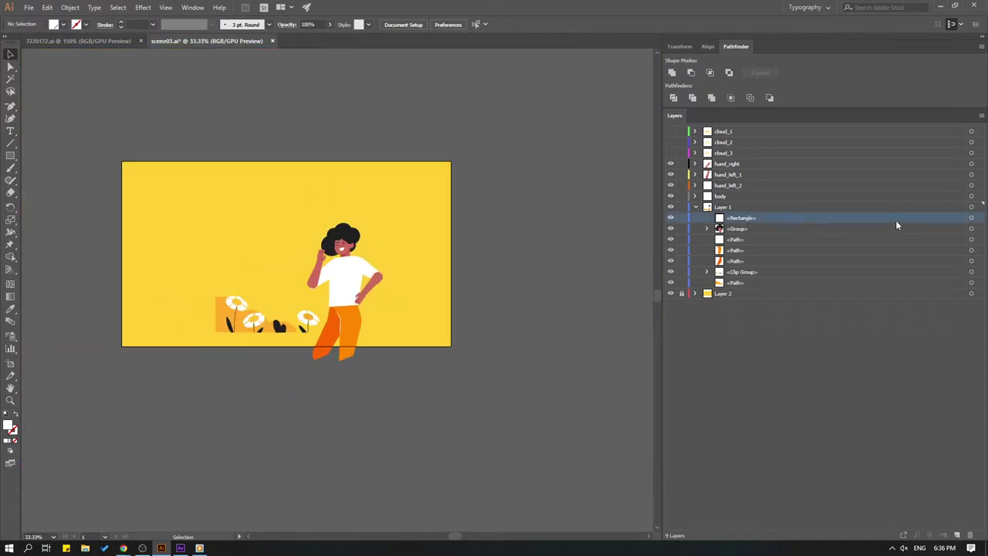
{"action": "left_click", "coordinate": [972, 221]}
{"action": "left_click", "coordinate": [958, 536]}
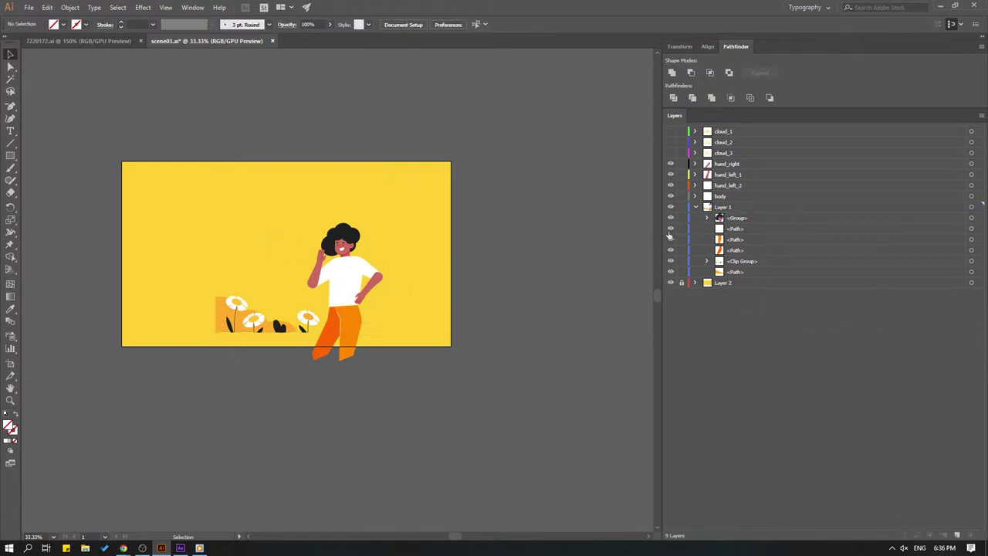
{"action": "key", "text": "ctrl+1"}
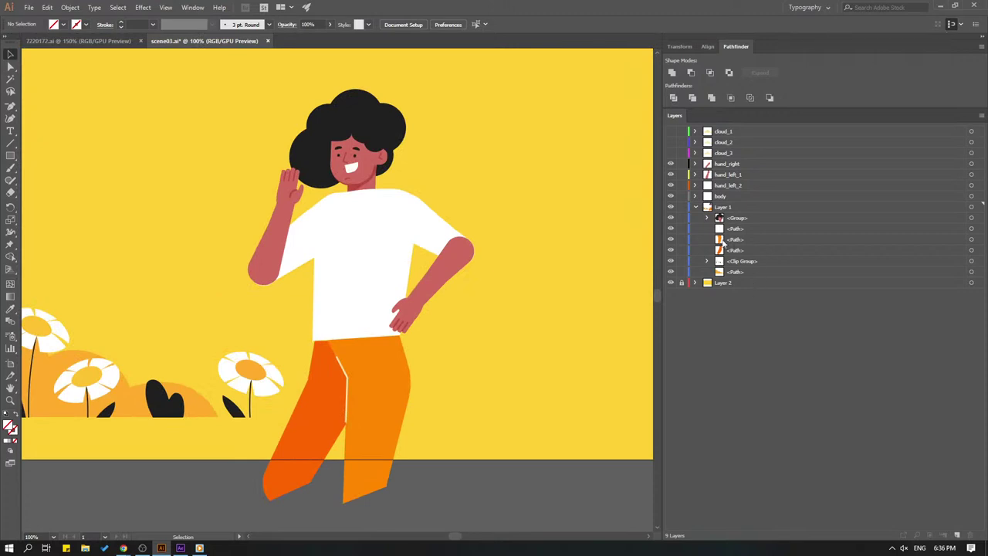
Expand the head group and toggle the hair's visibility to inspect its contents
{"action": "left_click", "coordinate": [706, 217]}
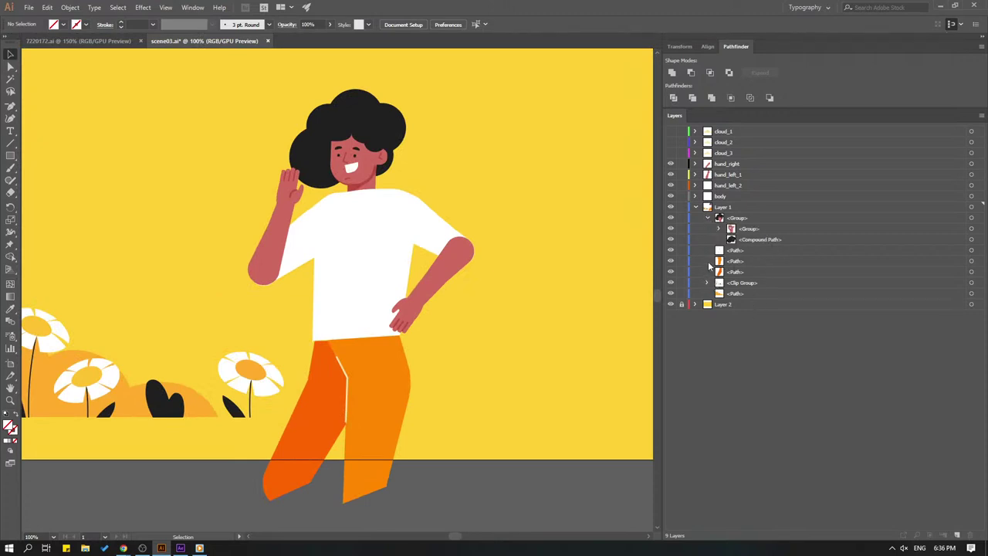
{"action": "left_click", "coordinate": [670, 239]}
{"action": "left_click", "coordinate": [670, 239]}
{"action": "left_click", "coordinate": [670, 239]}
{"action": "left_click", "coordinate": [670, 239]}
{"action": "left_click", "coordinate": [718, 230]}
{"action": "left_click", "coordinate": [719, 230]}
{"action": "scroll", "coordinate": [462, 255], "scroll_direction": "up", "scroll_amount": 3}
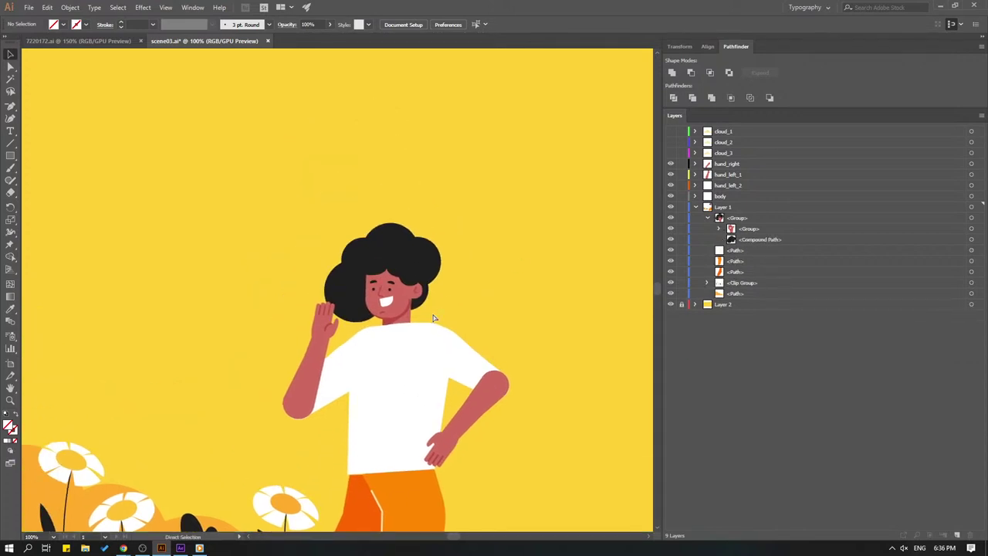
{"action": "scroll", "coordinate": [433, 319], "scroll_direction": "up", "scroll_amount": 5}
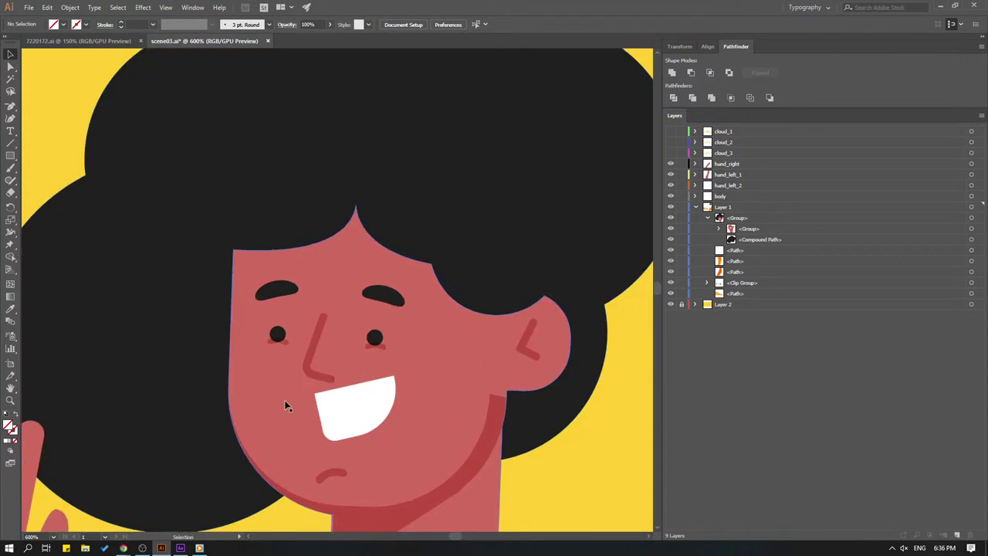
Move both eye dots into a new layer above Layer 1, pasted in place
{"action": "left_click", "coordinate": [278, 334]}
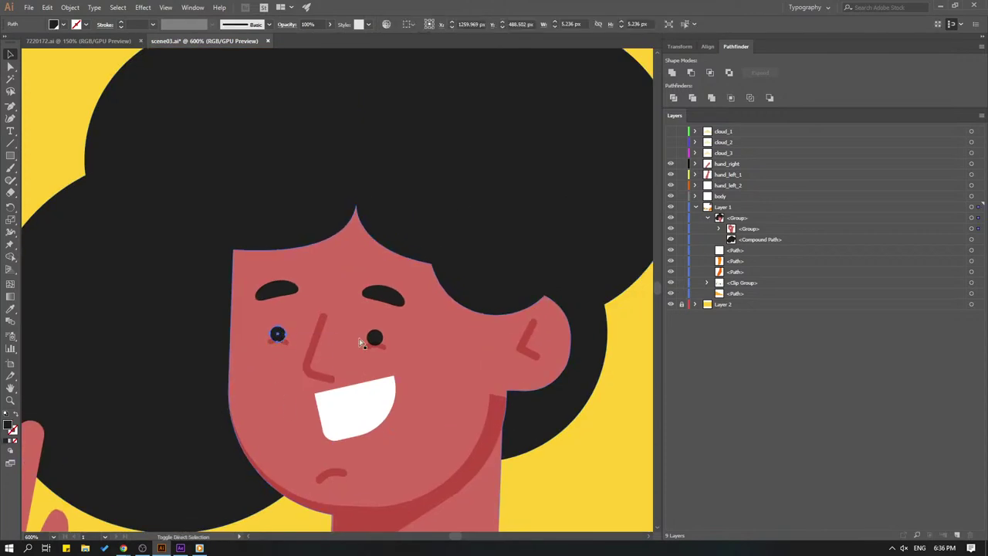
{"action": "left_click", "coordinate": [374, 337], "text": "shift"}
{"action": "key", "text": "Delete"}
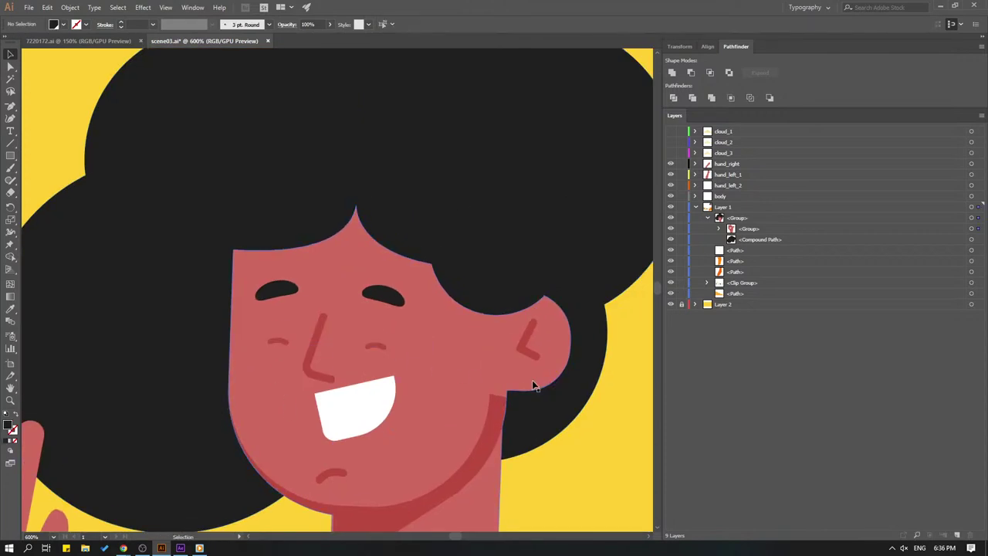
{"action": "left_click", "coordinate": [722, 209]}
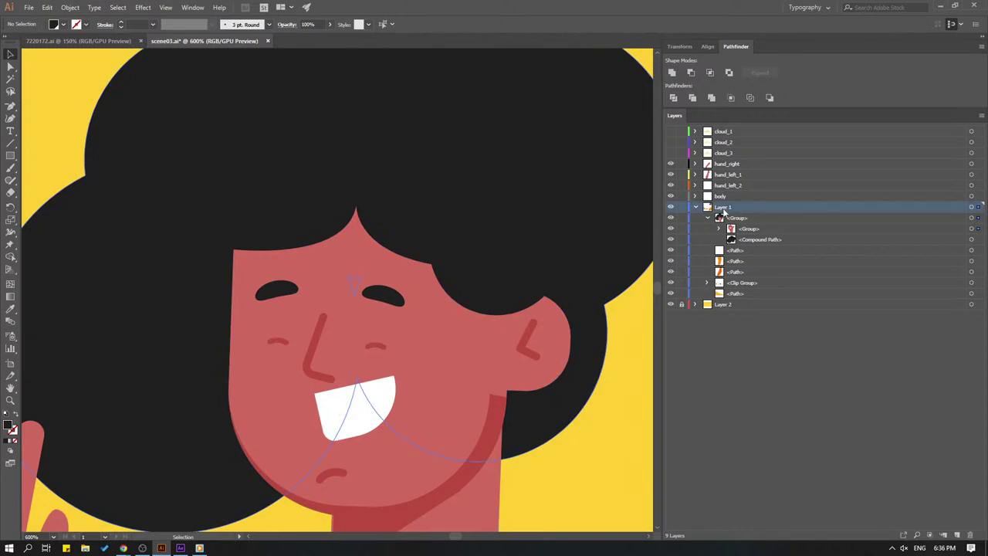
{"action": "left_click", "coordinate": [958, 534]}
{"action": "key", "text": "ctrl+f"}
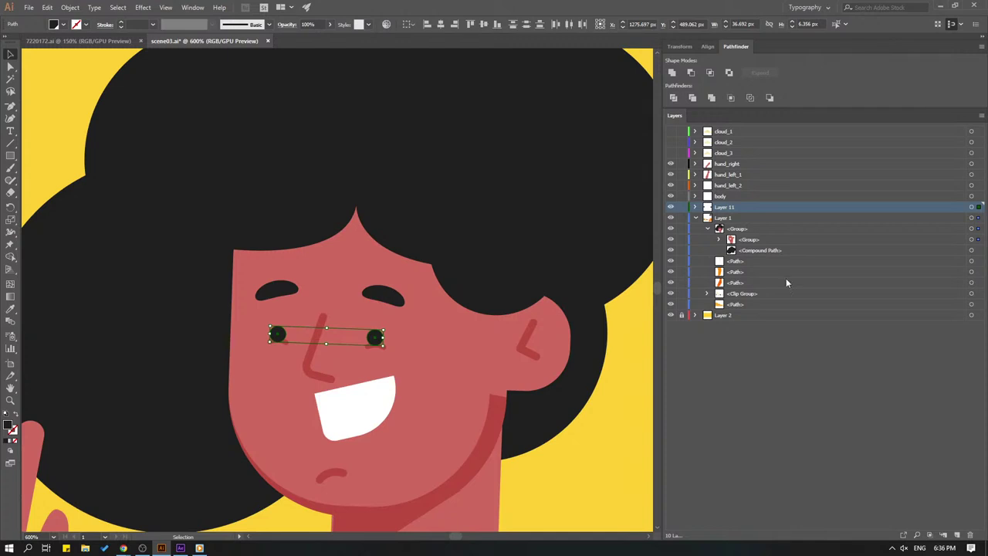
Name the new layer eyes and hide it
{"action": "double_click", "coordinate": [730, 210]}
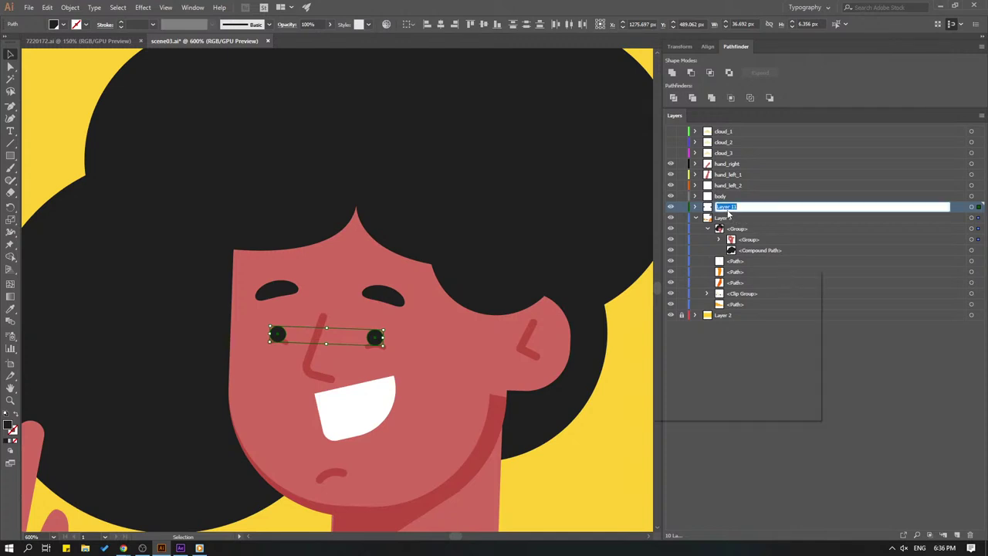
{"action": "type", "text": "eyes"}
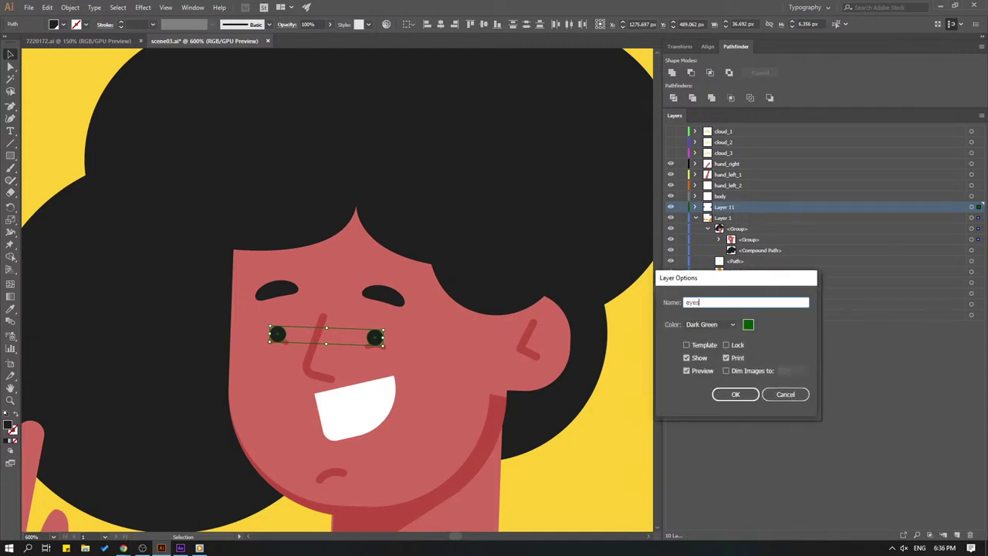
{"action": "key", "text": "Return"}
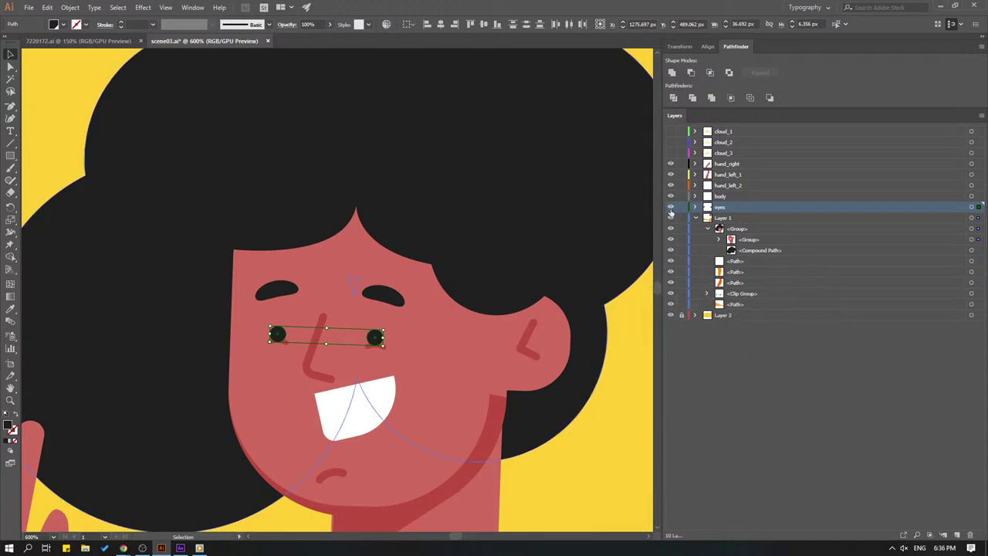
{"action": "left_click", "coordinate": [671, 208]}
{"action": "scroll", "coordinate": [540, 358], "scroll_direction": "right", "scroll_amount": 5}
{"action": "scroll", "coordinate": [541, 358], "scroll_direction": "down", "scroll_amount": 2}
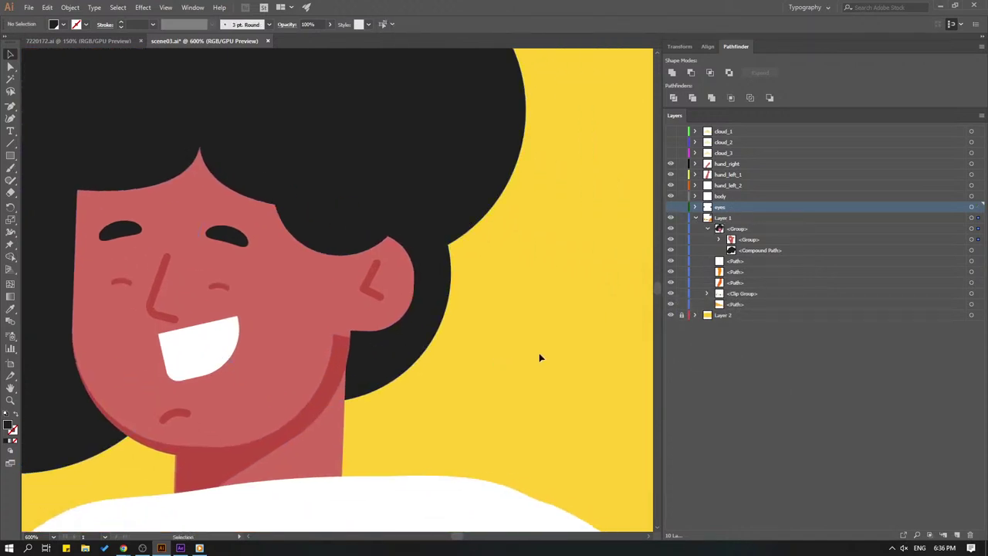
{"action": "scroll", "coordinate": [293, 286], "scroll_direction": "left", "scroll_amount": 5}
{"action": "left_click", "coordinate": [299, 246]}
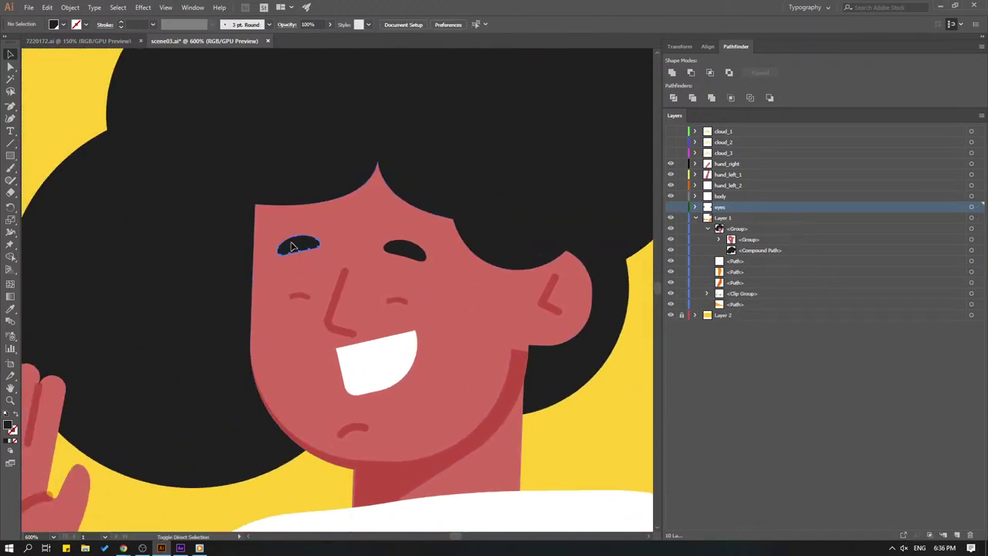
Cut both dark eye shapes and paste them in place on a new layer
{"action": "left_click", "coordinate": [407, 253], "text": "shift"}
{"action": "key", "text": "Delete"}
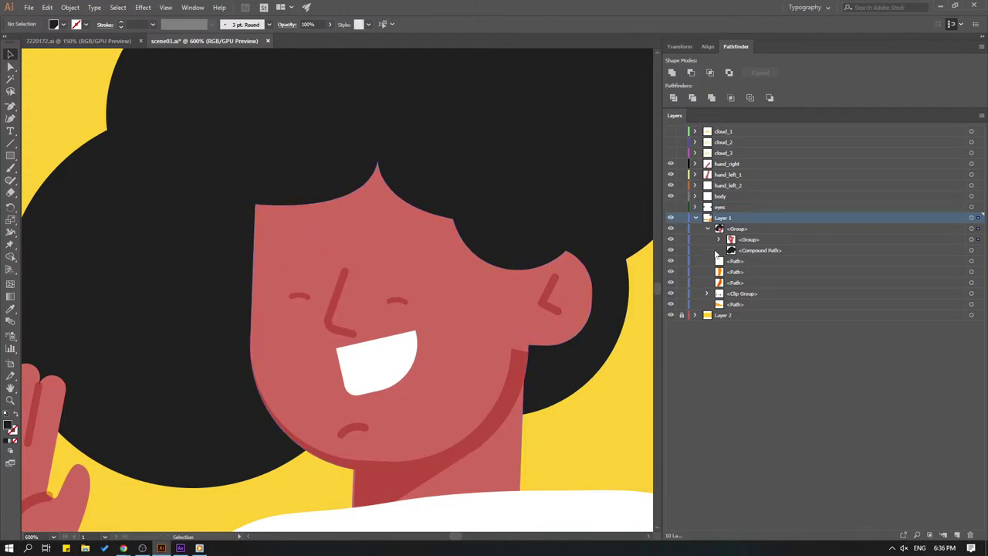
{"action": "left_click", "coordinate": [957, 534]}
{"action": "key", "text": "ctrl+f"}
{"action": "left_click", "coordinate": [620, 423]}
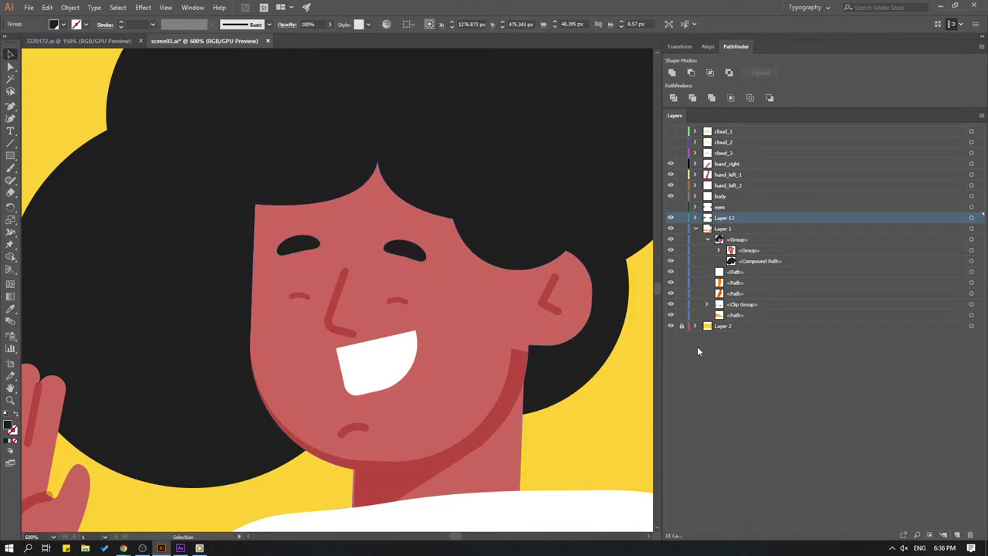
Name the new layer eyebrows and hide it
{"action": "double_click", "coordinate": [726, 220]}
{"action": "type", "text": "eyebrowns"}
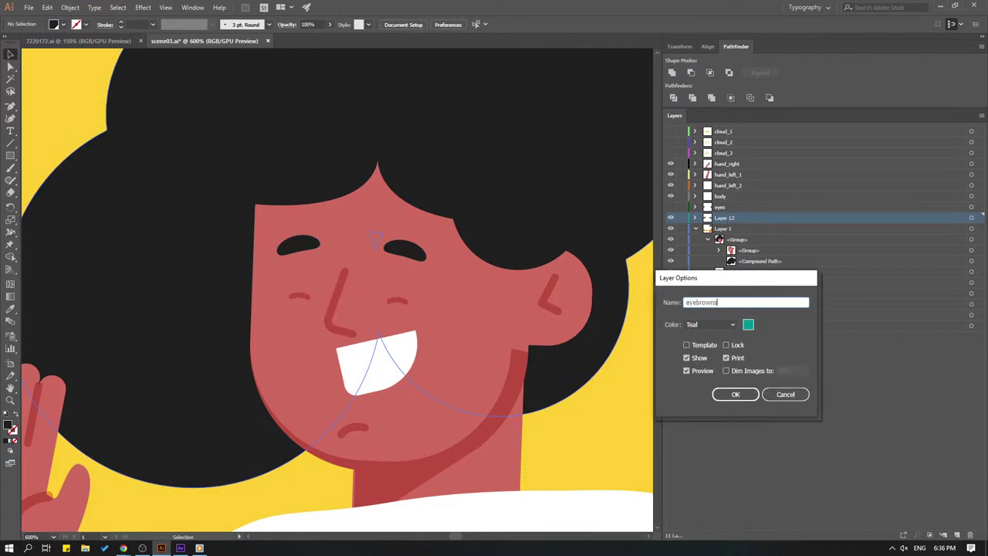
{"action": "key", "text": "Return"}
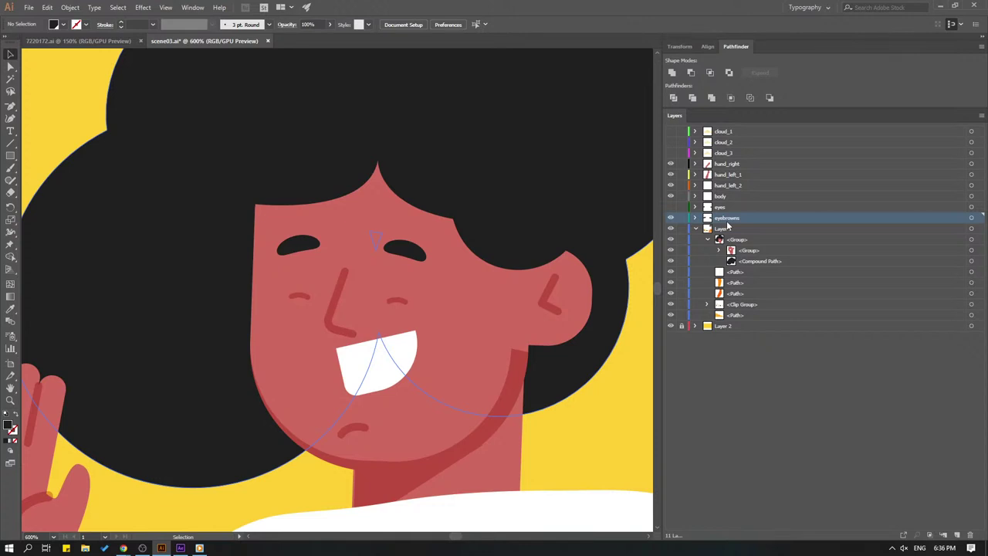
{"action": "left_click_drag", "start_coordinate": [535, 399], "coordinate": [478, 384]}
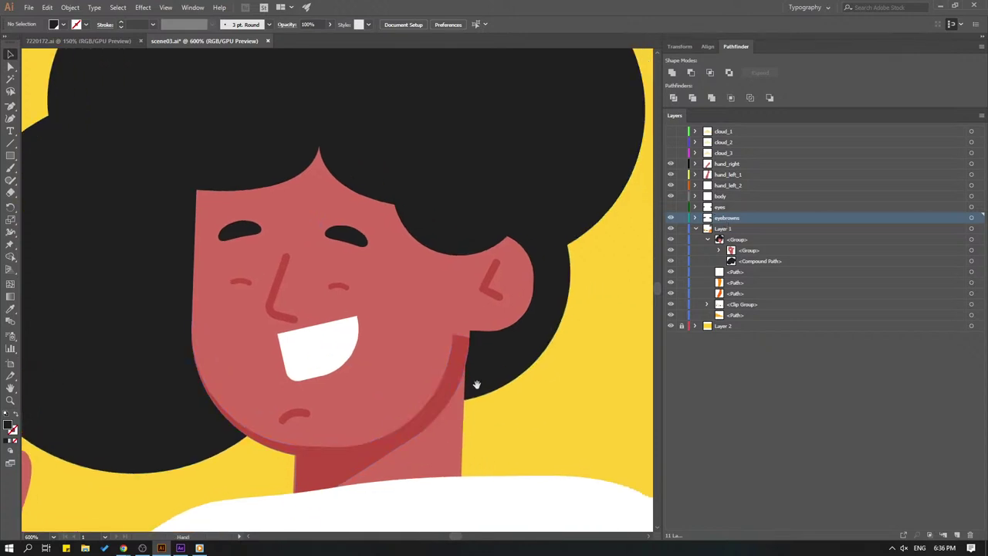
{"action": "left_click", "coordinate": [671, 219]}
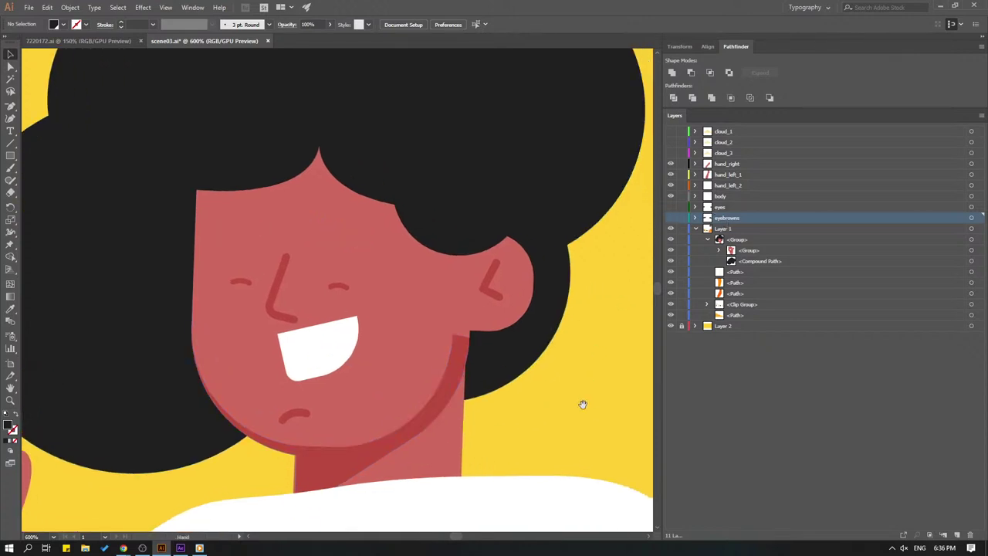
{"action": "mouse_move", "coordinate": [170, 345]}
{"action": "left_mouse_down"}
{"action": "mouse_move", "coordinate": [156, 332]}
{"action": "mouse_move", "coordinate": [170, 322]}
{"action": "left_mouse_up"}
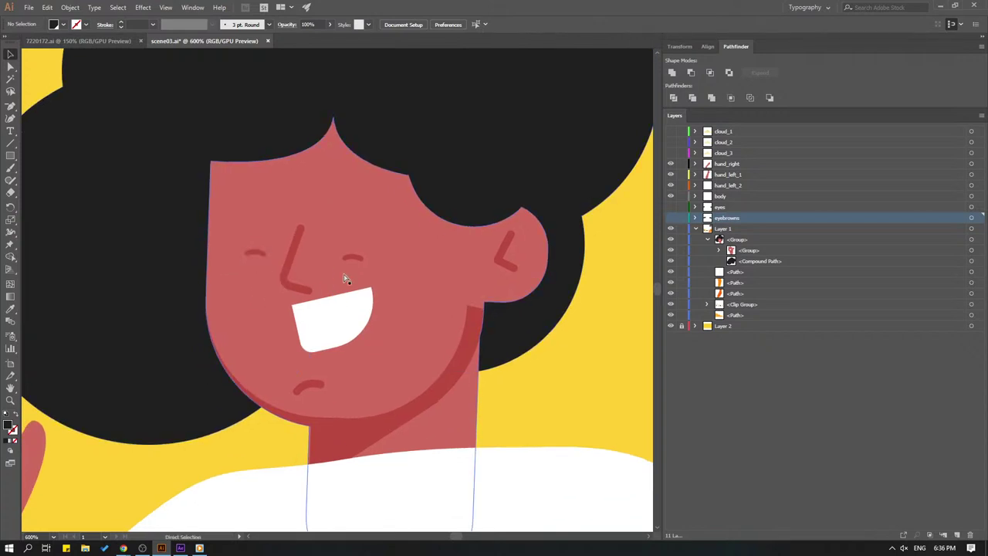
Move the nose, closed-eye and chin lines onto a new layer, pasted in place
{"action": "scroll", "coordinate": [345, 277], "scroll_direction": "up", "scroll_amount": 2}
{"action": "scroll", "coordinate": [344, 278], "scroll_direction": "down", "scroll_amount": 1}
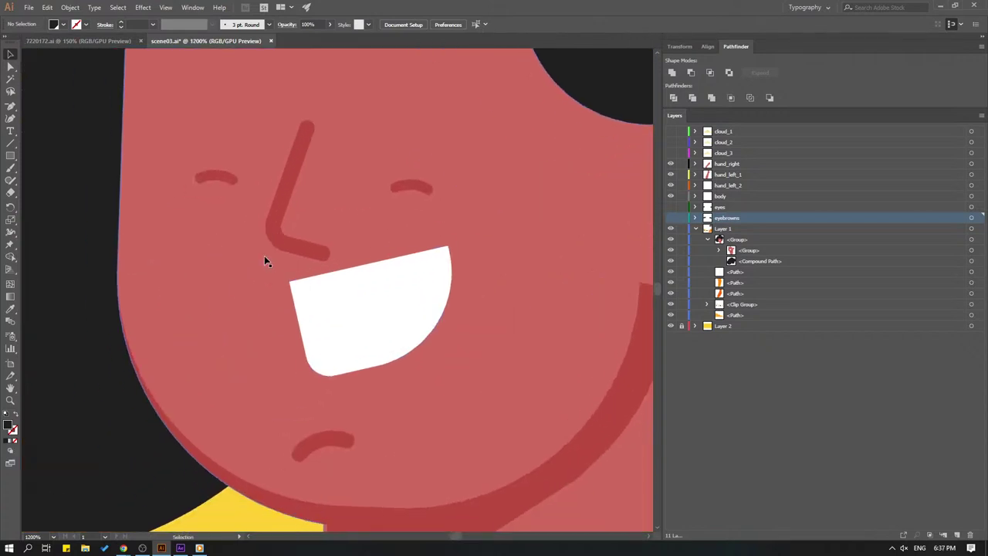
{"action": "left_click", "coordinate": [214, 177]}
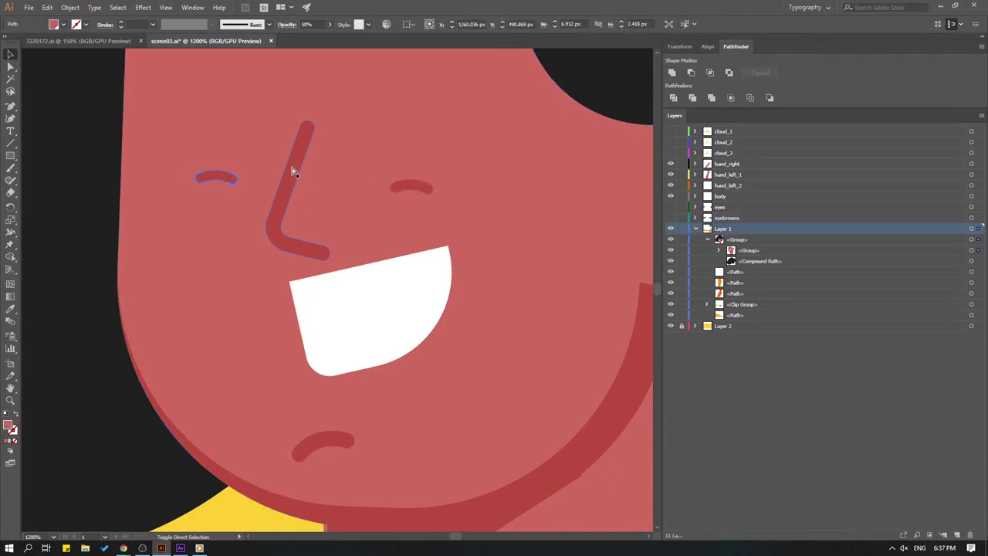
{"action": "key", "text": "a"}
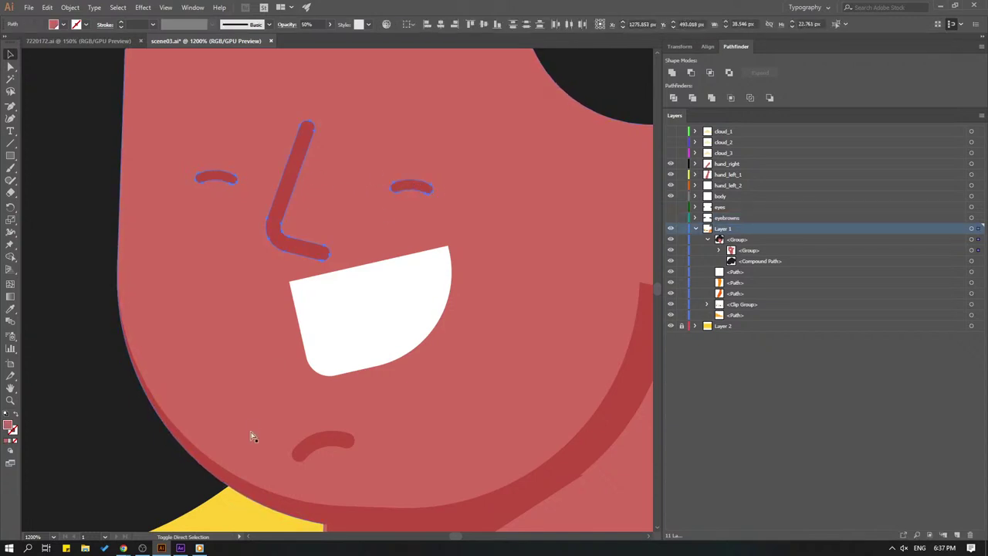
{"action": "key", "text": "ctrl+minus"}
{"action": "key", "text": "ctrl+minus"}
{"action": "key", "text": "ctrl+minus"}
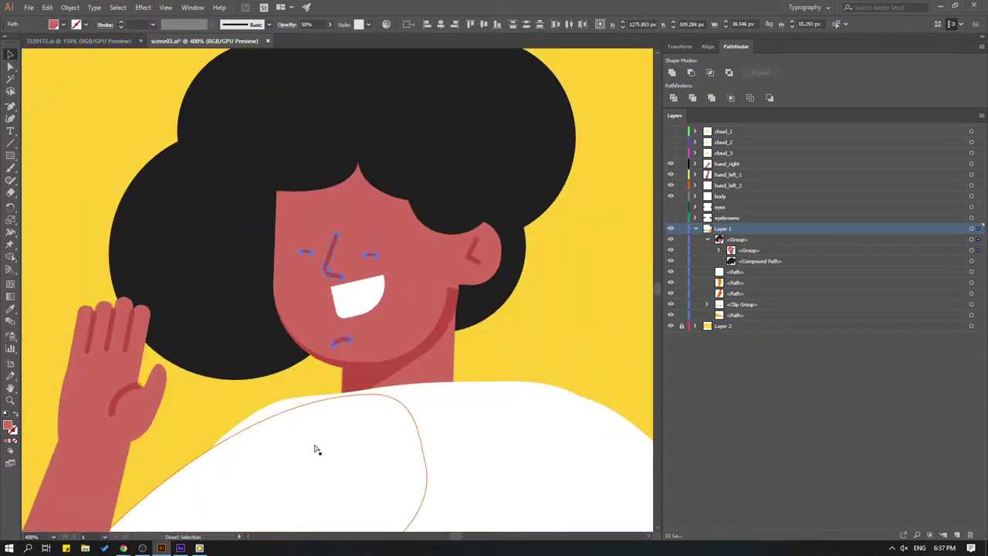
{"action": "key", "text": "ctrl+shift+a"}
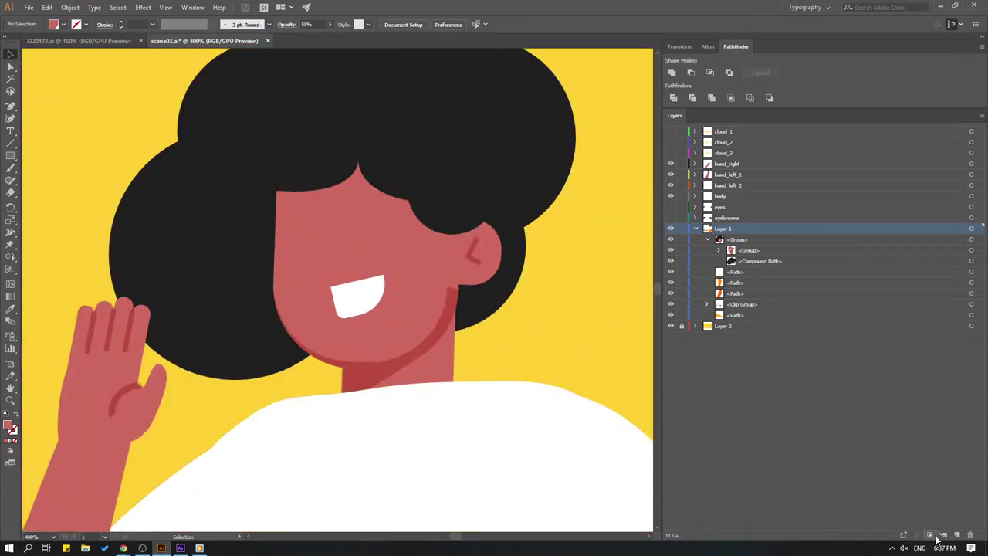
{"action": "left_click", "coordinate": [956, 535]}
{"action": "key", "text": "ctrl+f"}
{"action": "left_click", "coordinate": [585, 289]}
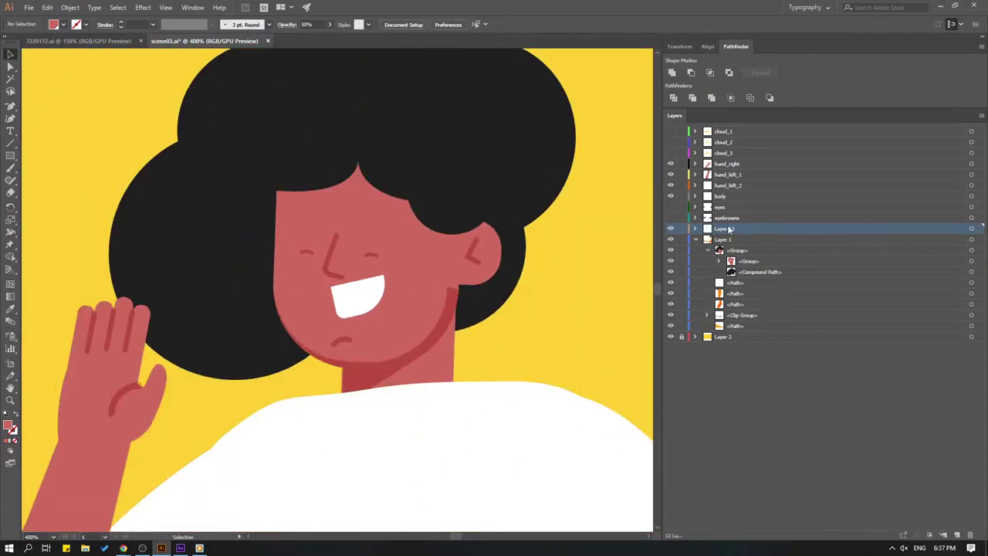
Name the layer face_elements and hide it, then cut the teeth from the face
{"action": "double_click", "coordinate": [725, 230]}
{"action": "double_click", "coordinate": [724, 232]}
{"action": "type", "text": "face_elements"}
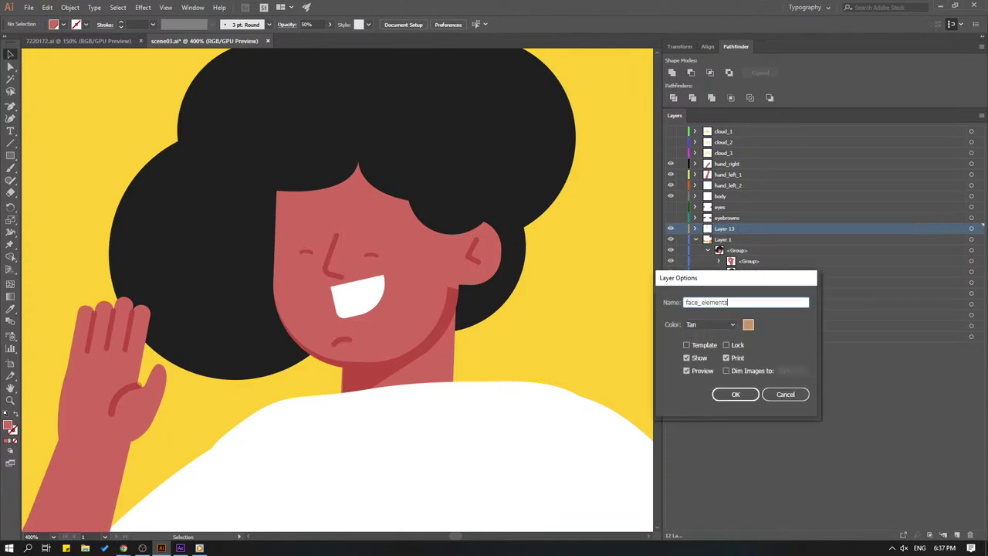
{"action": "key", "text": "Return"}
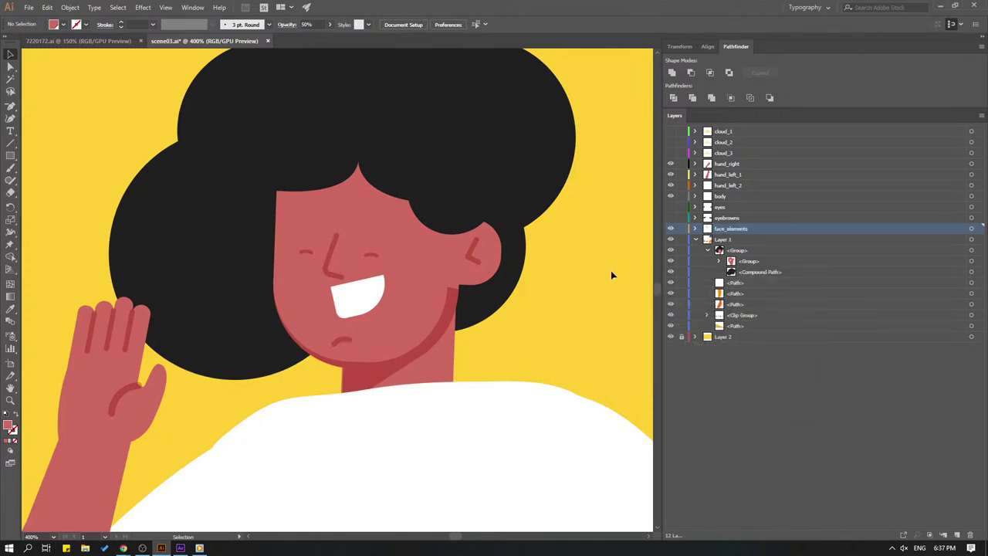
{"action": "left_click", "coordinate": [670, 228]}
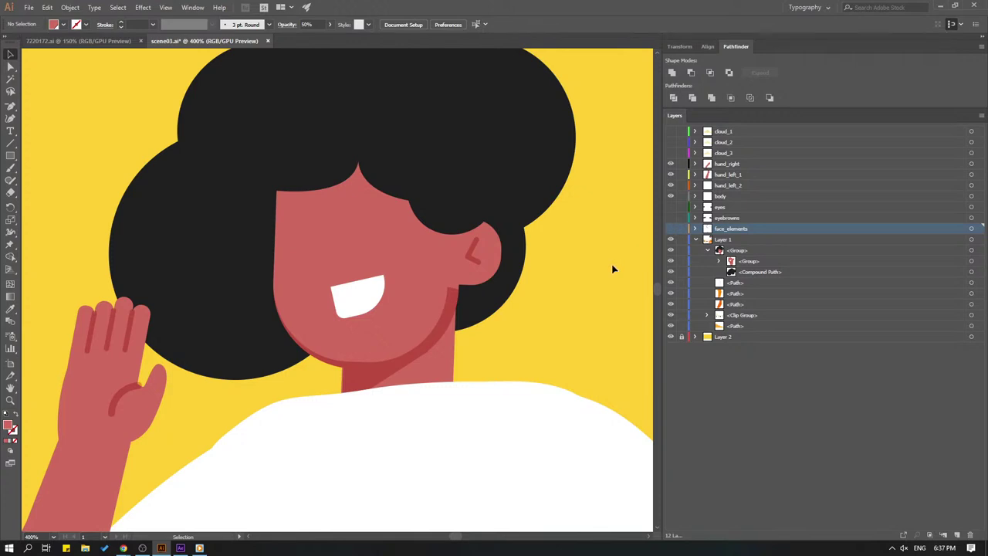
{"action": "left_click", "coordinate": [375, 294]}
{"action": "key", "text": "Delete"}
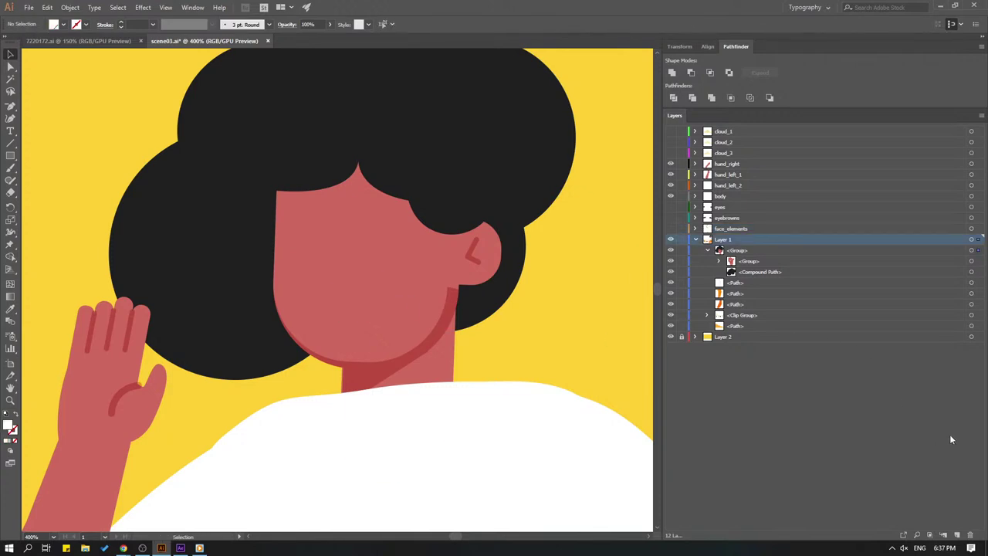
Paste the teeth in place on a new layer named mouth, save, and hide that layer
{"action": "left_click", "coordinate": [957, 535]}
{"action": "key", "text": "ctrl+f"}
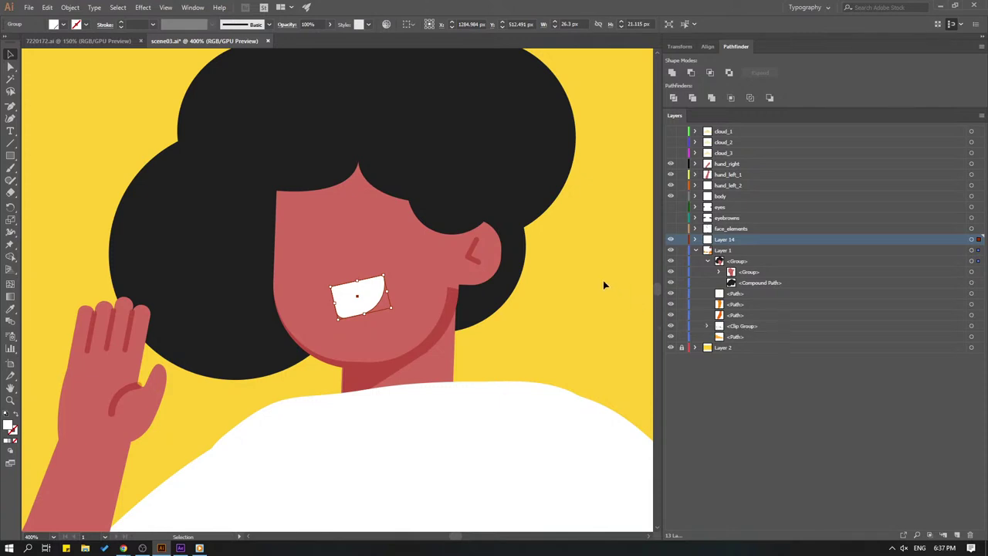
{"action": "key", "text": "ctrl+shift+a"}
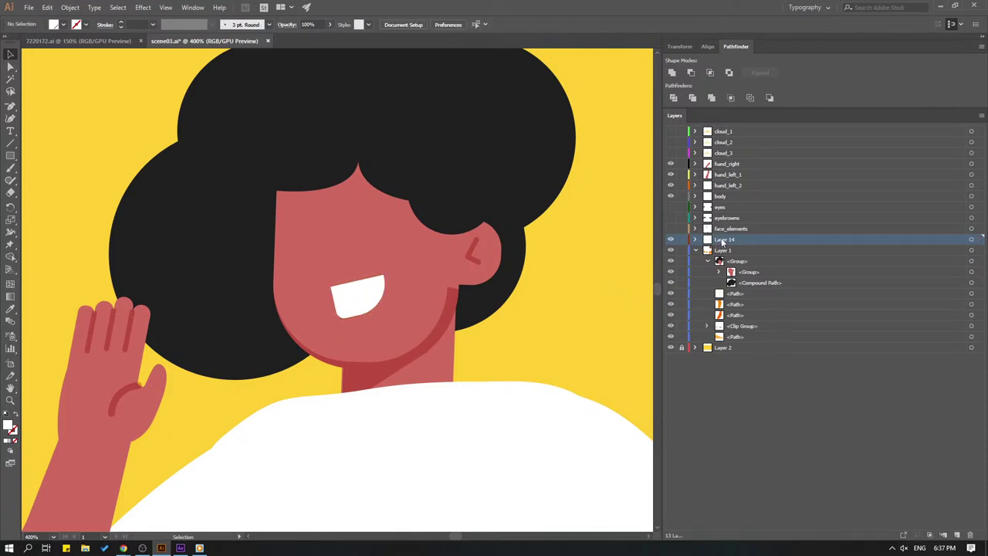
{"action": "double_click", "coordinate": [723, 240]}
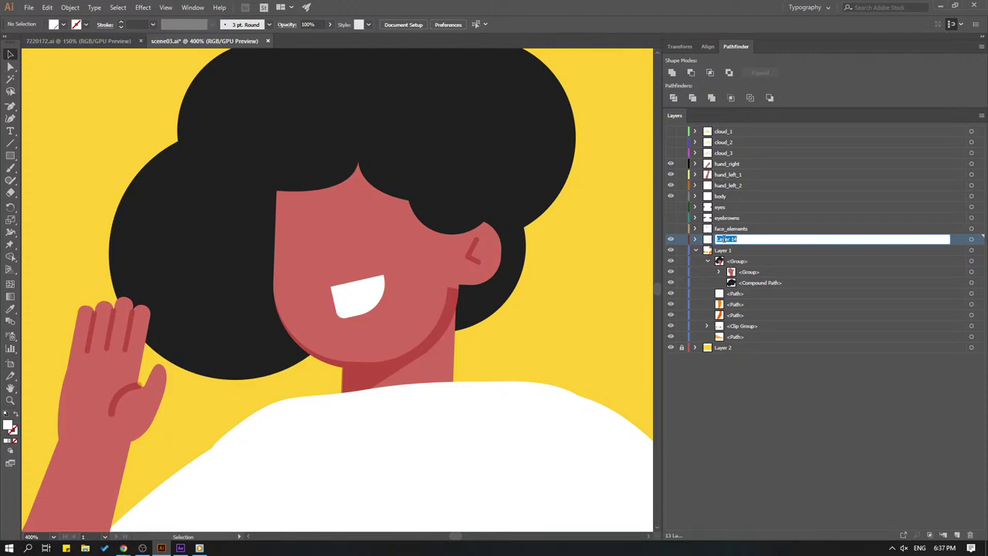
{"action": "type", "text": "mouth"}
{"action": "key", "text": "Return"}
{"action": "key", "text": "ctrl+s"}
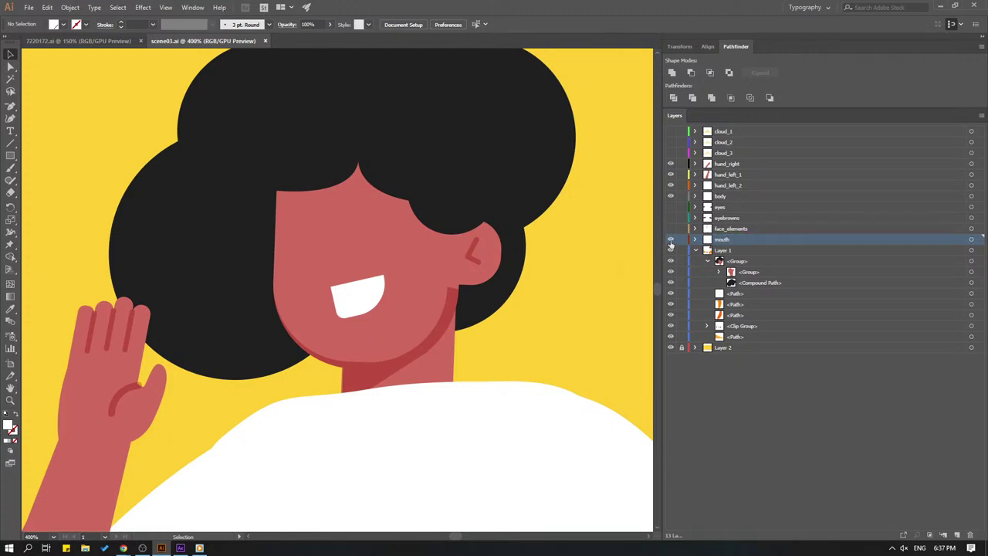
{"action": "left_click", "coordinate": [671, 239]}
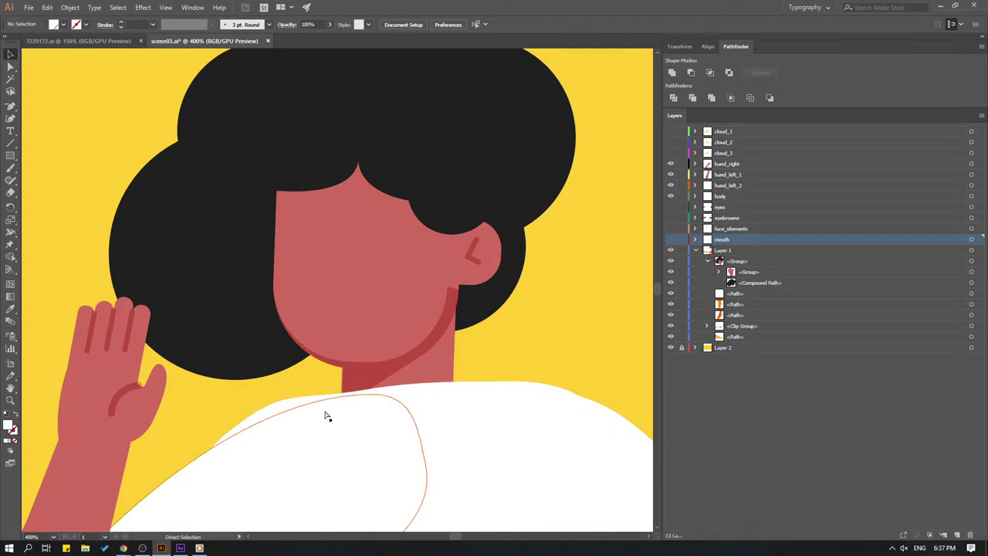
Select the hair and face group and Alt-drag a copy of the head to the left
{"action": "key", "text": "ctrl+minus"}
{"action": "key", "text": "ctrl+minus"}
{"action": "key", "text": "ctrl+plus"}
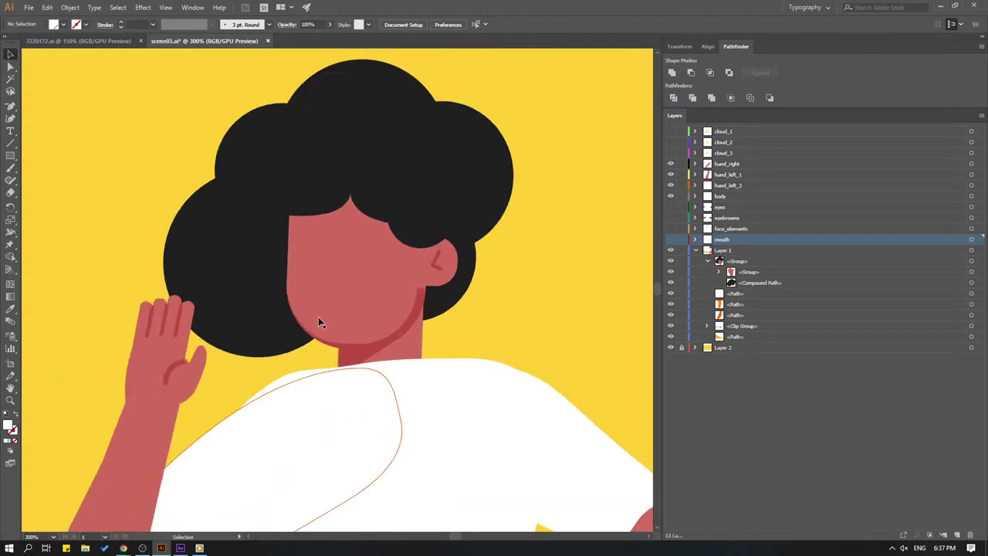
{"action": "scroll", "coordinate": [309, 277], "scroll_direction": "left", "scroll_amount": 1}
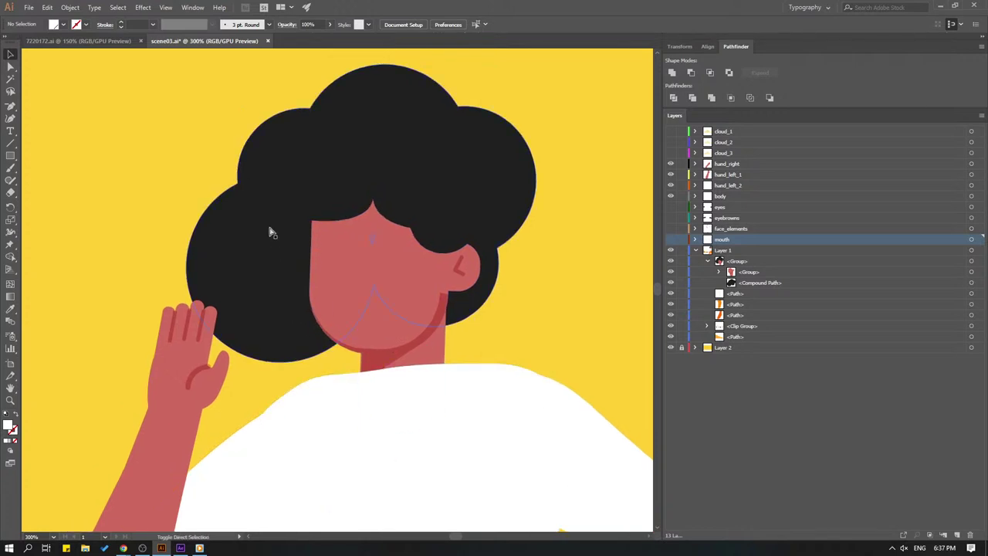
{"action": "key", "text": "ctrl+minus"}
{"action": "key", "text": "ctrl+minus"}
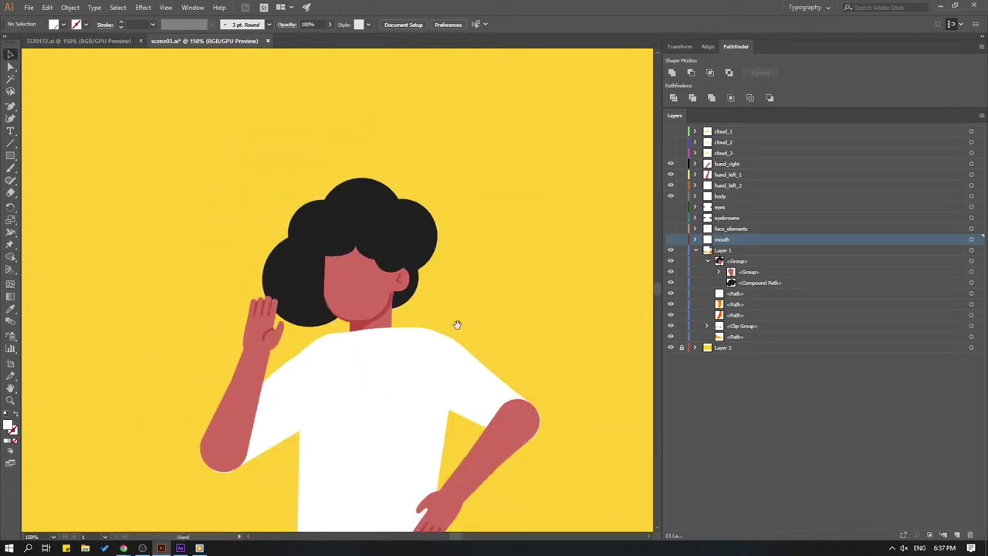
{"action": "left_click_drag", "start_coordinate": [457, 324], "coordinate": [718, 312]}
{"action": "left_click", "coordinate": [748, 273]}
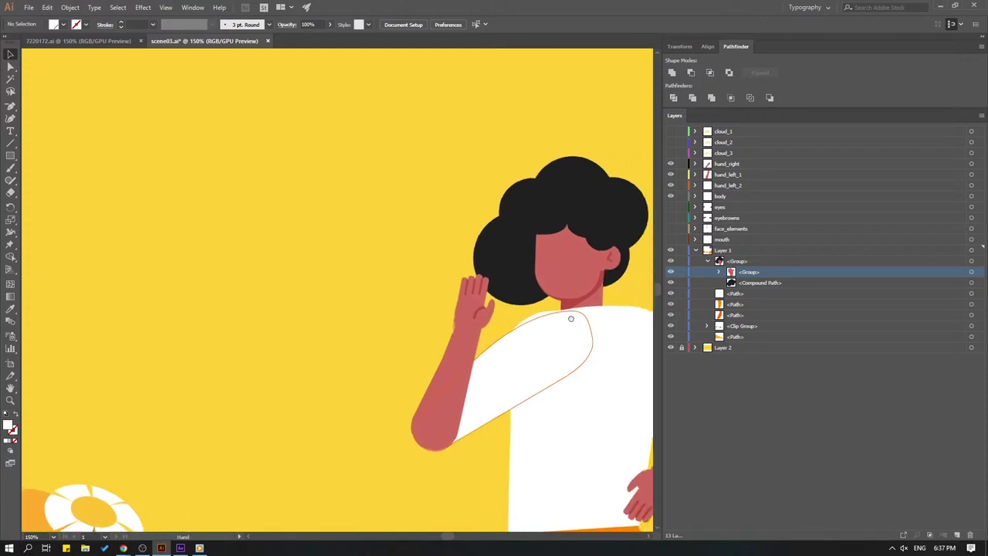
{"action": "left_click", "coordinate": [747, 262]}
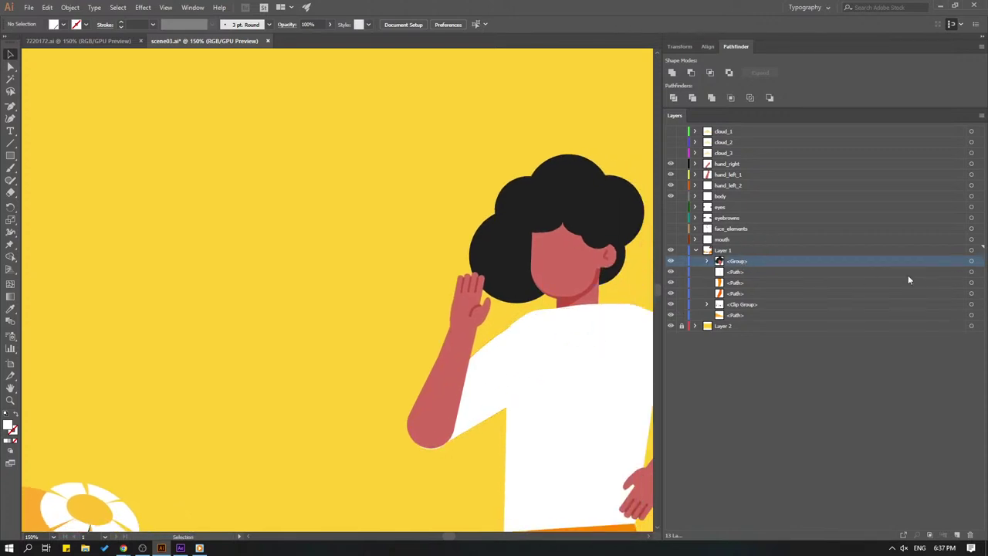
{"action": "left_click", "coordinate": [972, 262]}
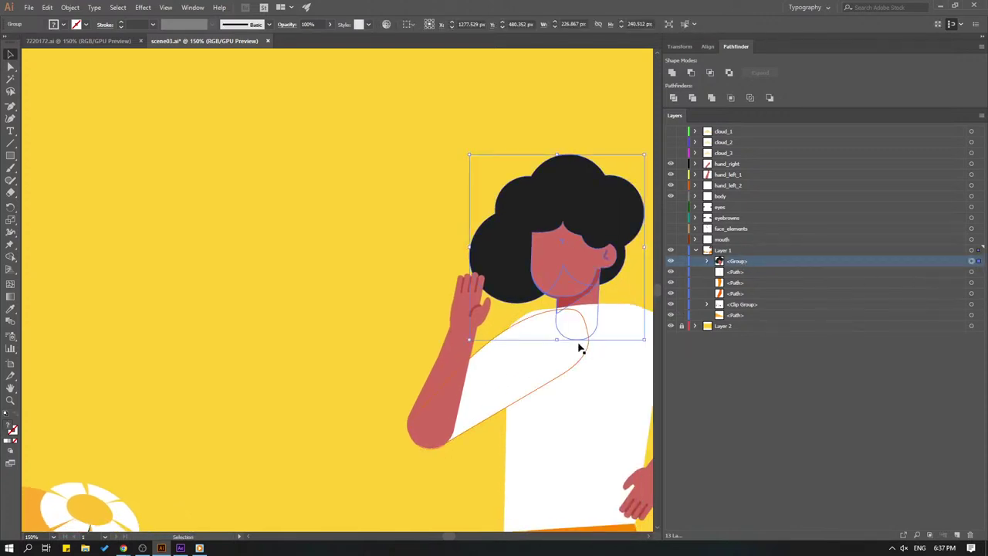
{"action": "left_click_drag", "start_coordinate": [574, 262], "coordinate": [200, 262]}
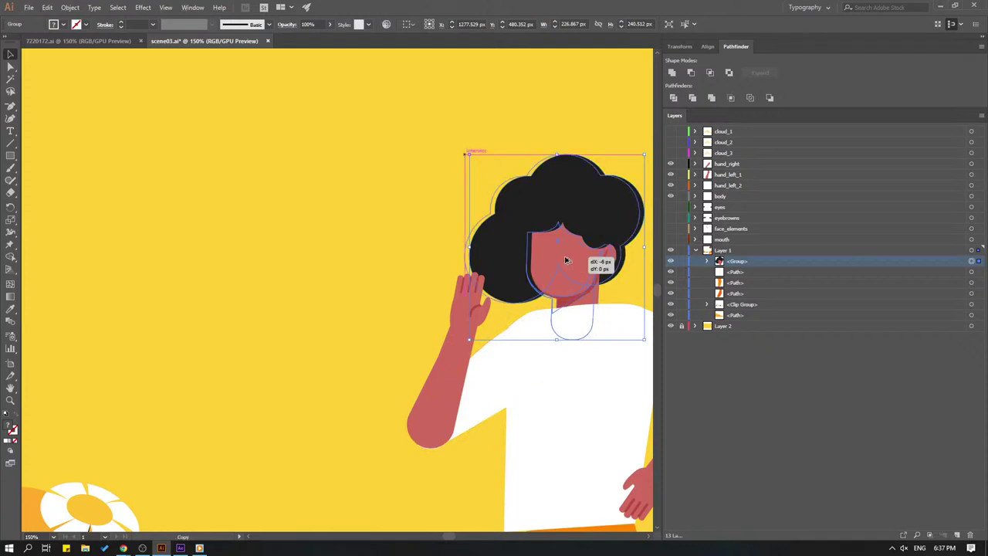
{"action": "left_click", "coordinate": [281, 422]}
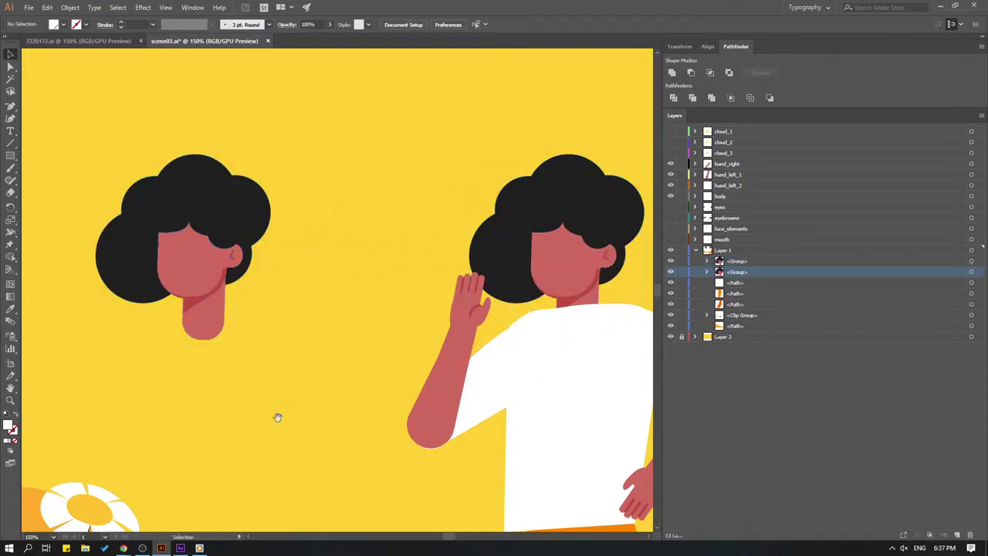
Duplicate the head once more to its left and zoom in on the new copy
{"action": "scroll", "coordinate": [271, 309], "scroll_direction": "left", "scroll_amount": 2}
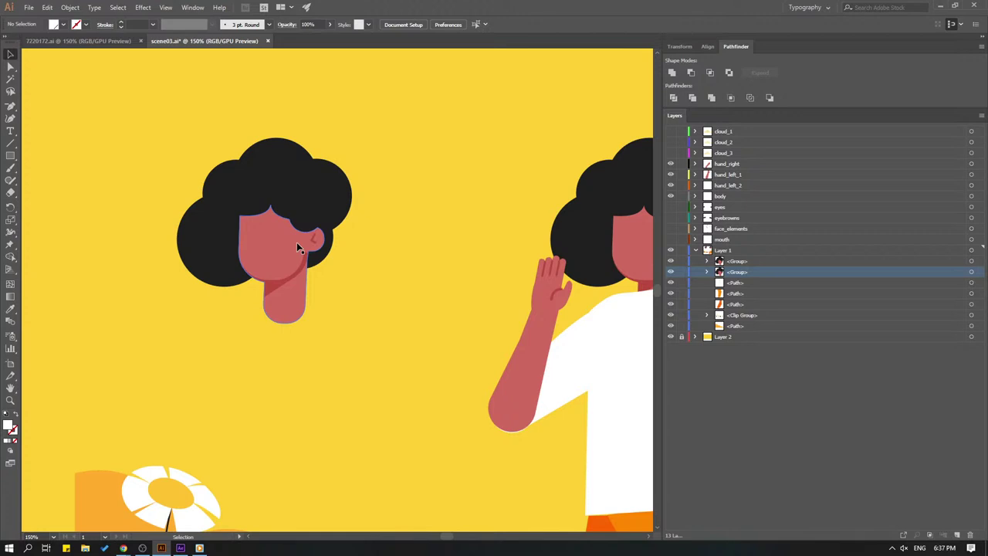
{"action": "scroll", "coordinate": [232, 363], "scroll_direction": "left", "scroll_amount": 2}
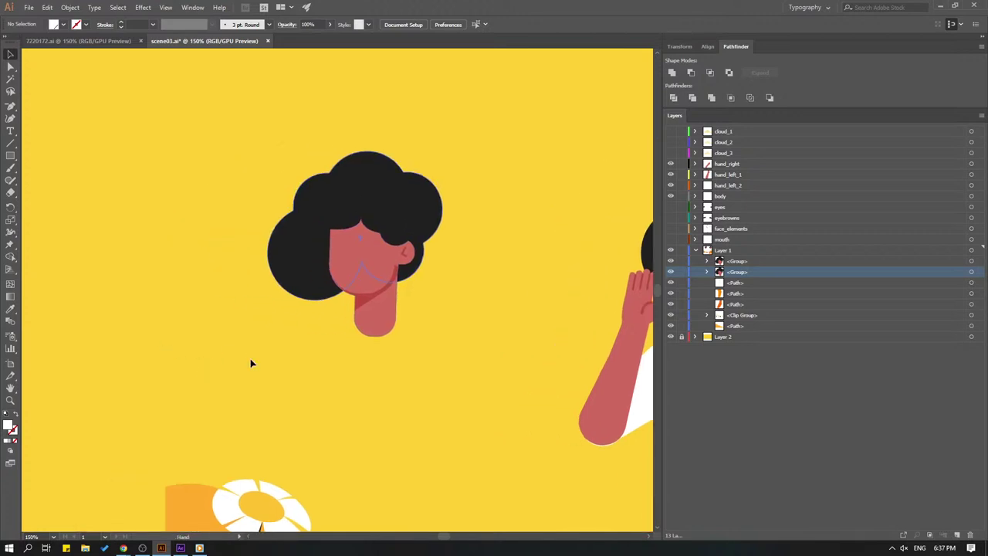
{"action": "scroll", "coordinate": [330, 324], "scroll_direction": "up", "scroll_amount": 1}
{"action": "scroll", "coordinate": [330, 324], "scroll_direction": "up", "scroll_amount": 1}
{"action": "scroll", "coordinate": [330, 324], "scroll_direction": "down", "scroll_amount": 1}
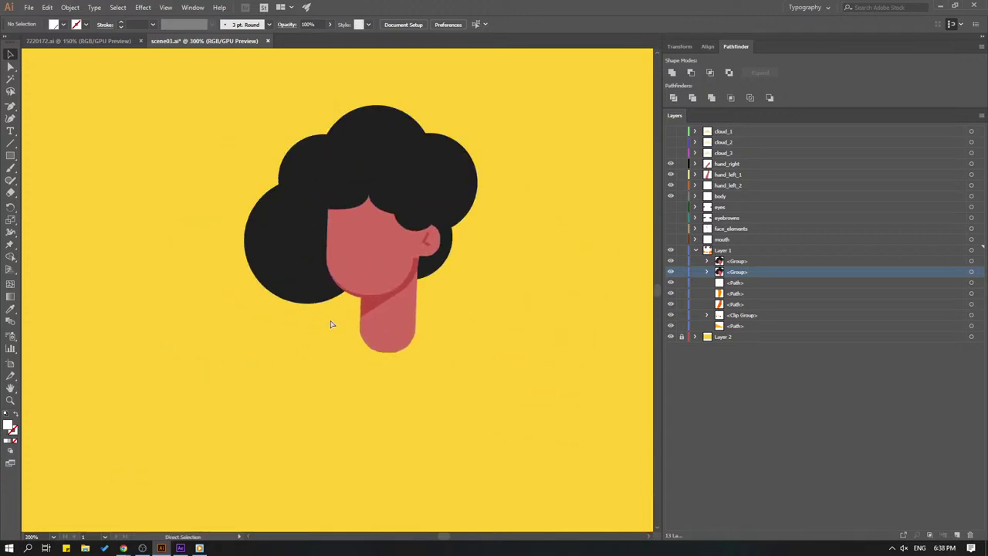
{"action": "scroll", "coordinate": [330, 324], "scroll_direction": "down", "scroll_amount": 2}
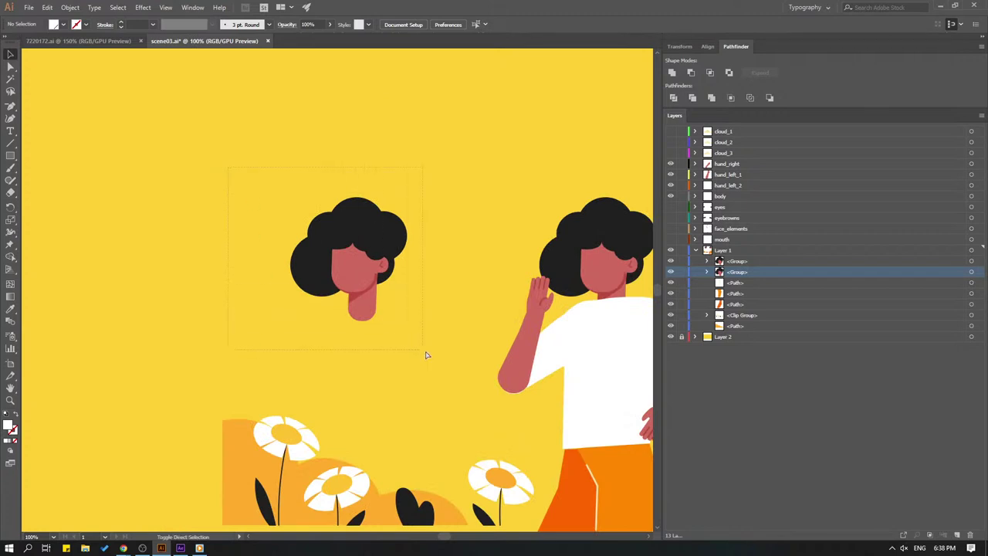
{"action": "left_click_drag", "start_coordinate": [426, 354], "coordinate": [425, 354]}
{"action": "scroll", "coordinate": [402, 324], "scroll_direction": "left", "scroll_amount": 1}
{"action": "scroll", "coordinate": [402, 324], "scroll_direction": "up", "scroll_amount": 1}
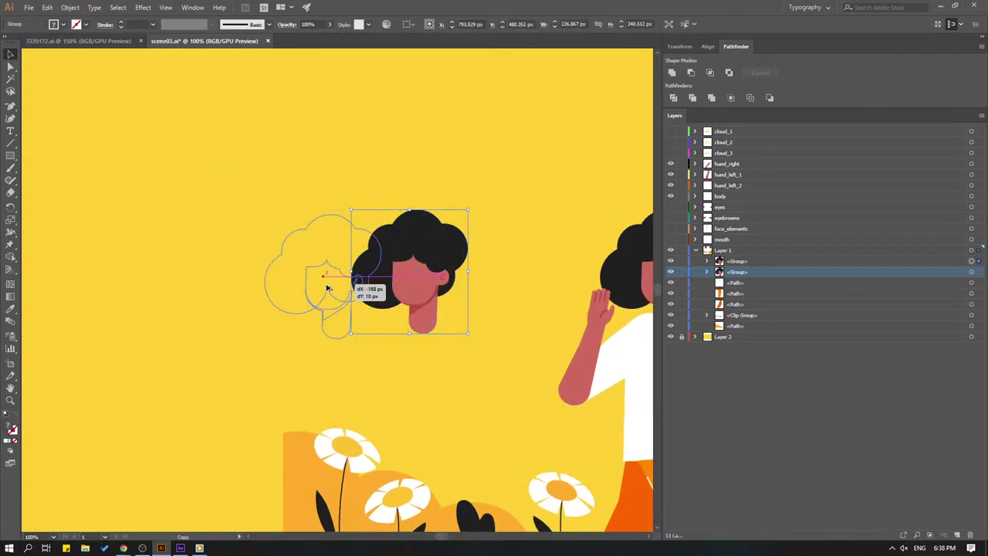
{"action": "left_click_drag", "start_coordinate": [422, 283], "coordinate": [252, 282]}
{"action": "left_click", "coordinate": [238, 372]}
{"action": "left_click_drag", "start_coordinate": [238, 372], "coordinate": [336, 376]}
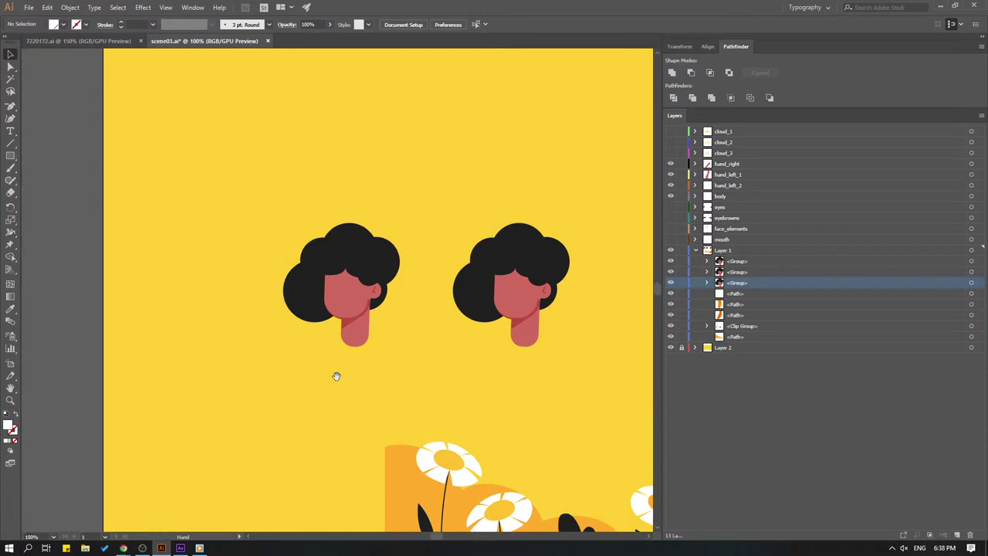
{"action": "key", "text": "ctrl+plus"}
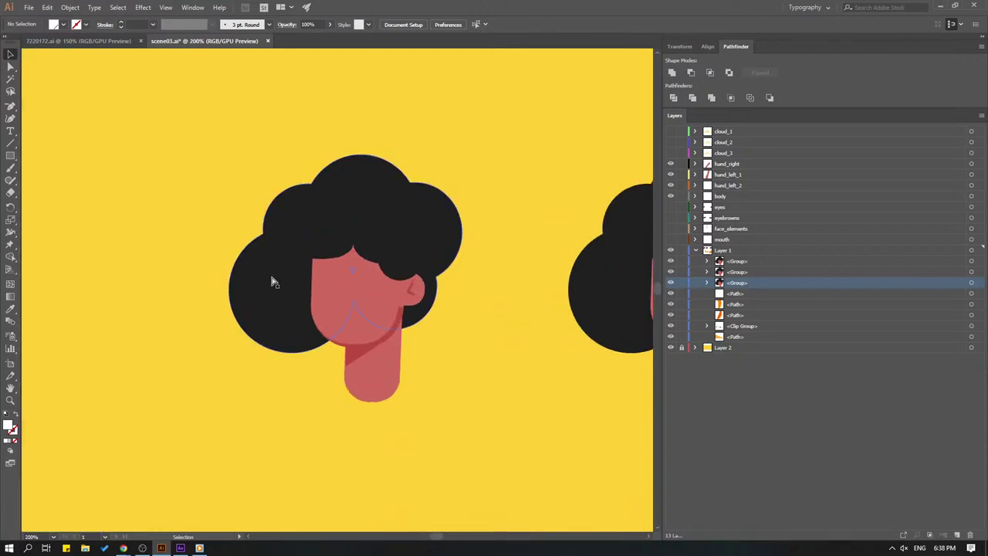
Delete the hair compound path from the duplicated head
{"action": "left_click", "coordinate": [285, 301]}
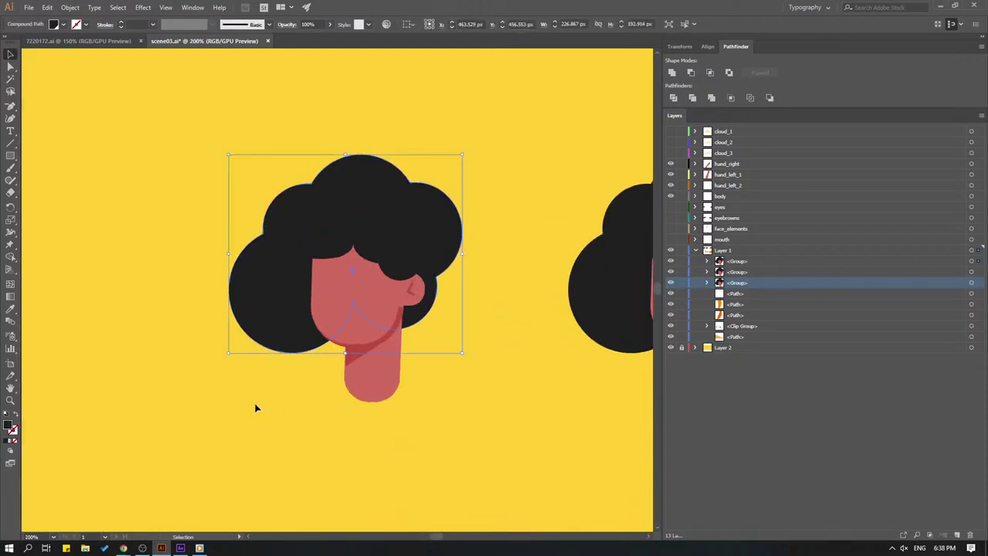
{"action": "key", "text": "Delete"}
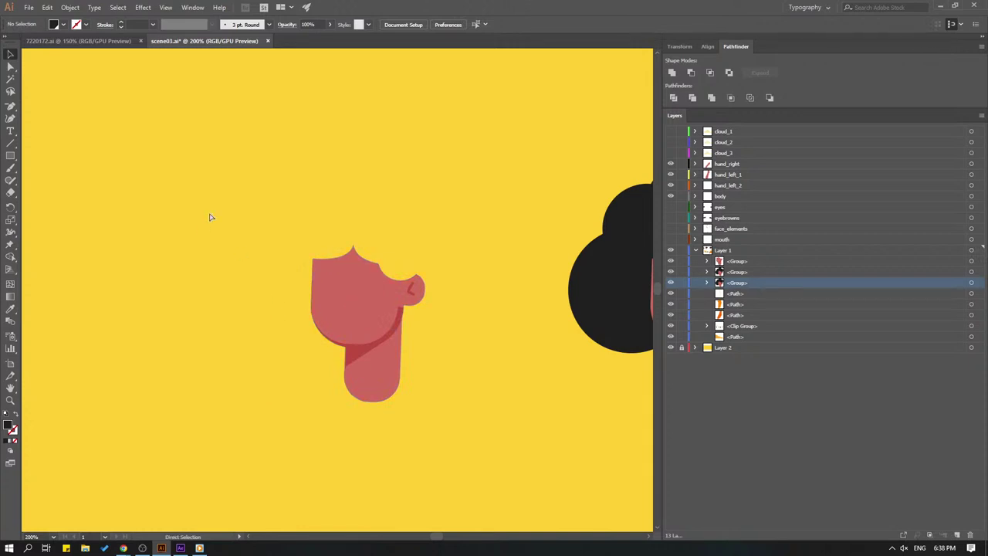
{"action": "key", "text": "ctrl+plus"}
{"action": "left_click_drag", "start_coordinate": [209, 212], "coordinate": [171, 185]}
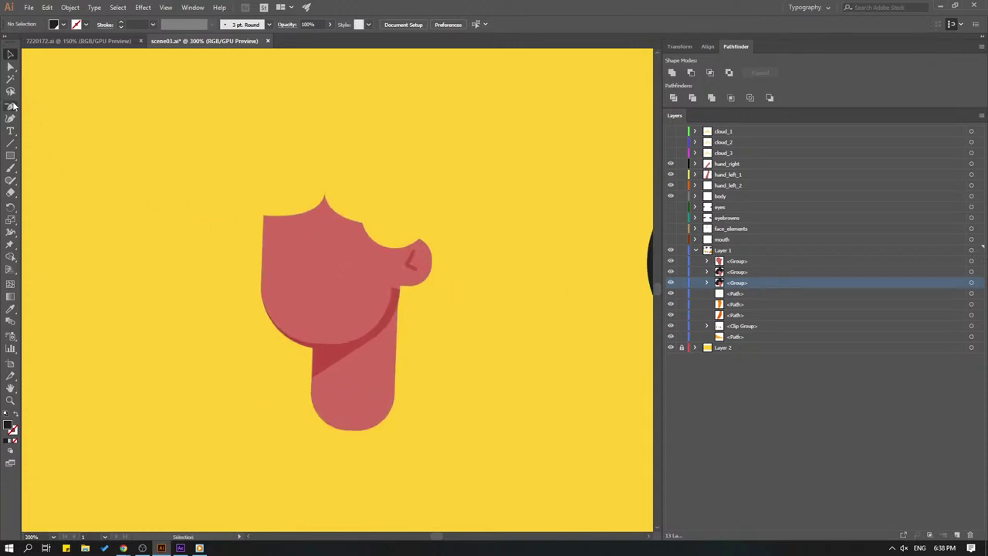
Remove the face's corner, peak and side anchors so its top becomes a slanted edge
{"action": "left_click_drag", "start_coordinate": [12, 108], "coordinate": [24, 130]}
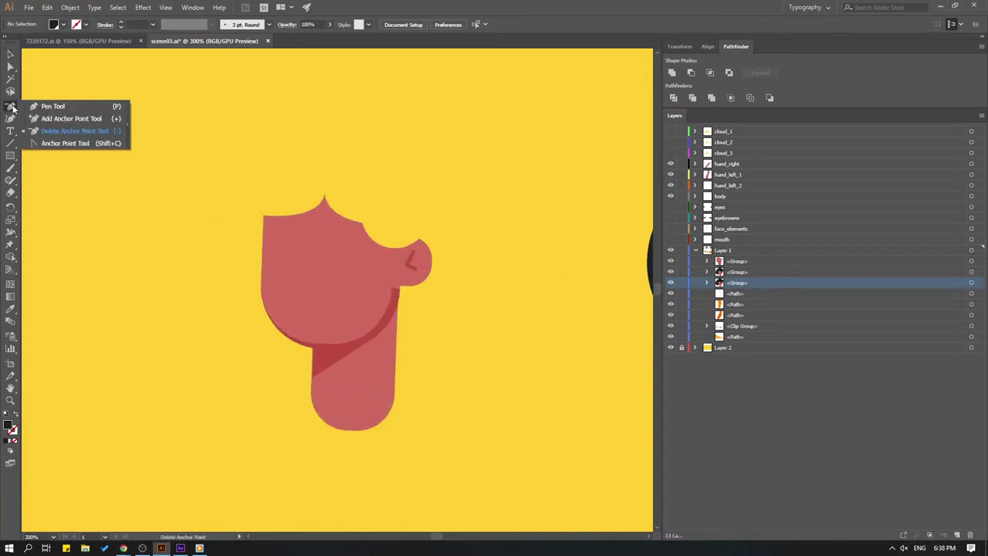
{"action": "left_click", "coordinate": [83, 133]}
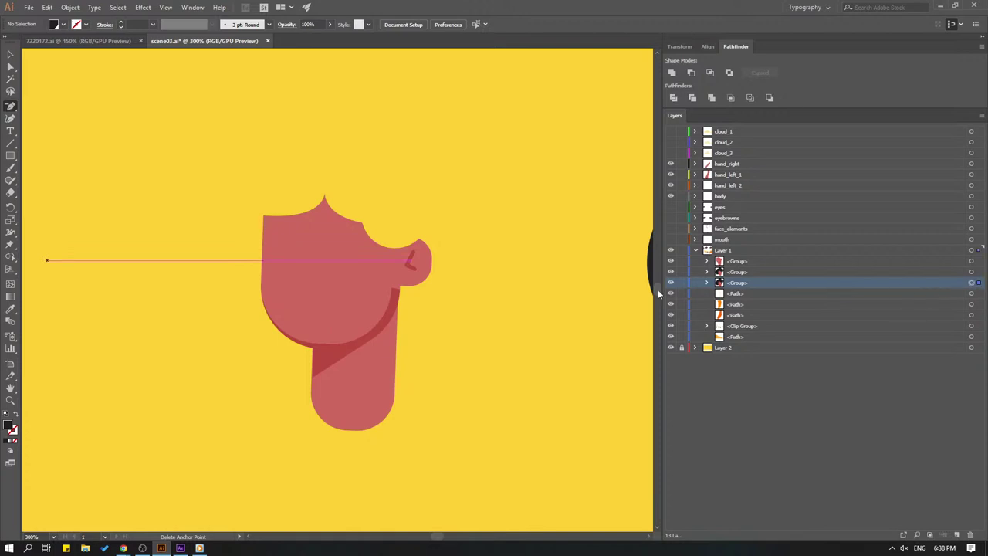
{"action": "key", "text": "v"}
{"action": "left_click", "coordinate": [323, 295]}
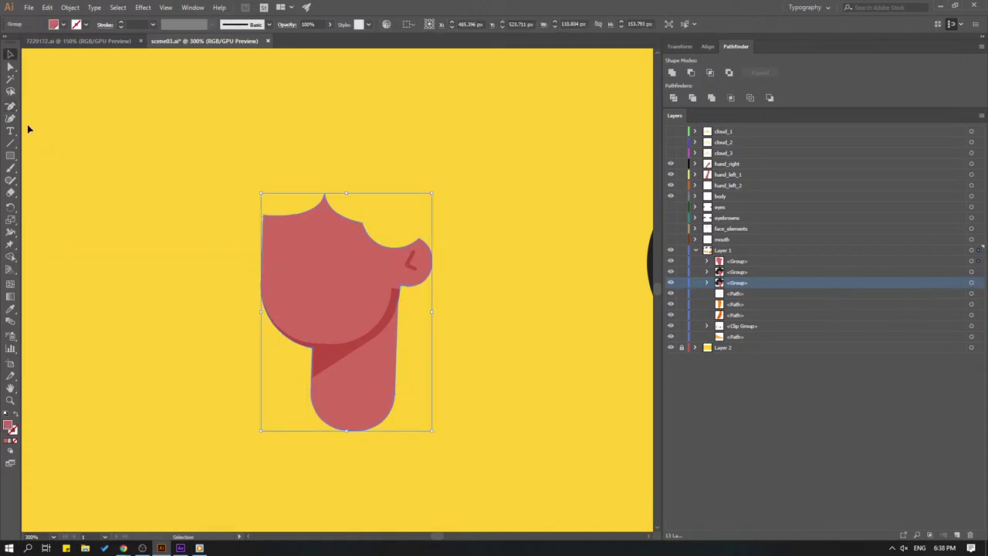
{"action": "left_click", "coordinate": [10, 108]}
{"action": "left_click", "coordinate": [263, 218], "text": "ctrl"}
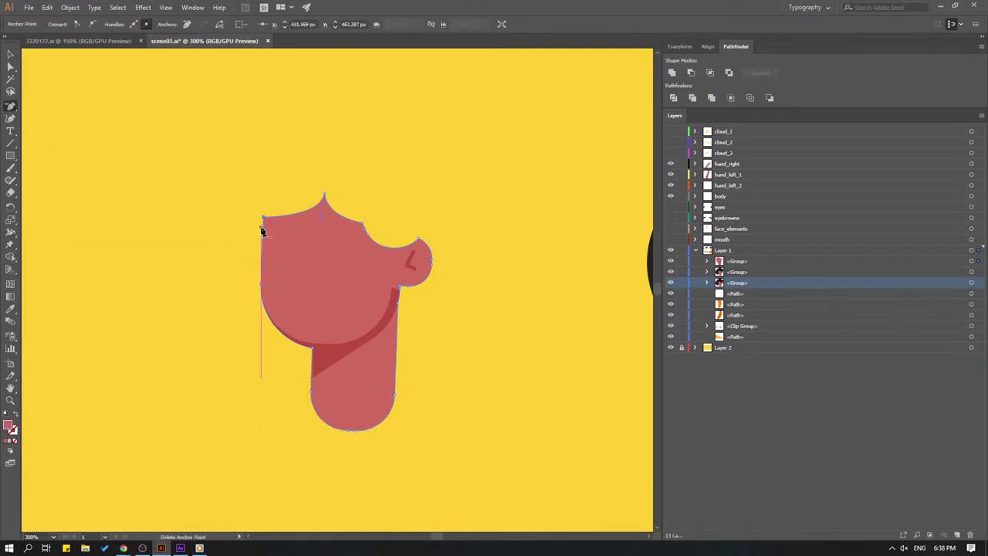
{"action": "left_click", "coordinate": [264, 221]}
{"action": "left_click", "coordinate": [324, 197]}
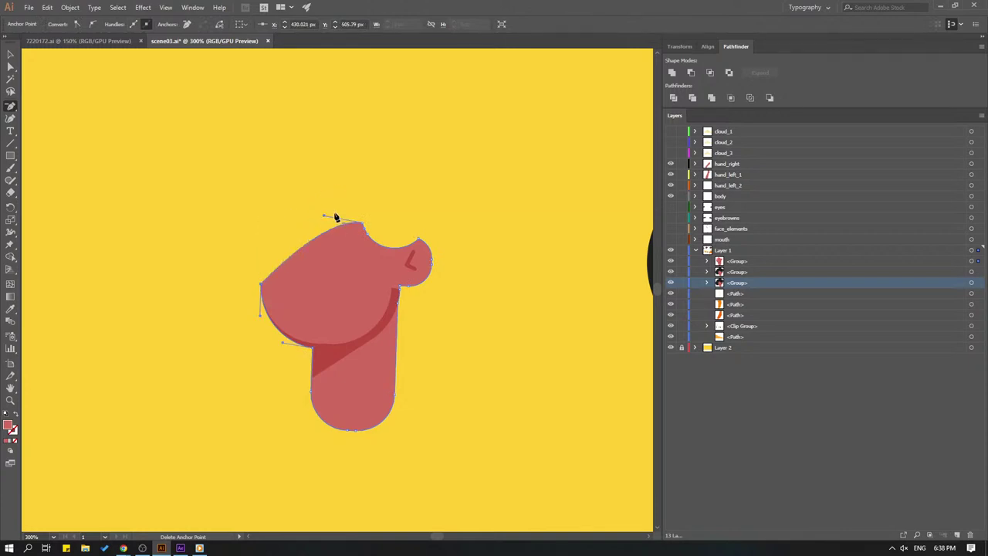
{"action": "left_click", "coordinate": [261, 284]}
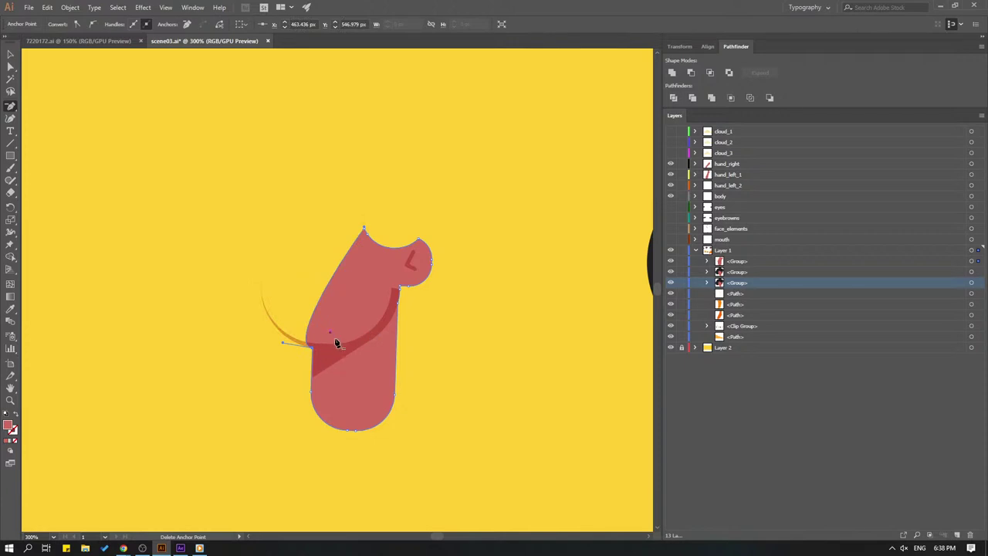
{"action": "left_click", "coordinate": [369, 236]}
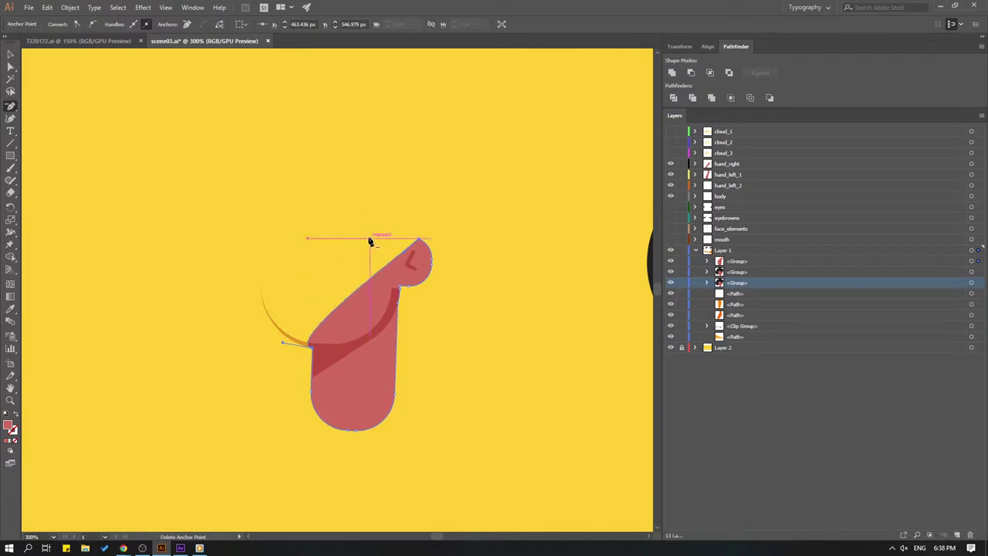
{"action": "left_click", "coordinate": [420, 243]}
{"action": "left_click", "coordinate": [420, 244]}
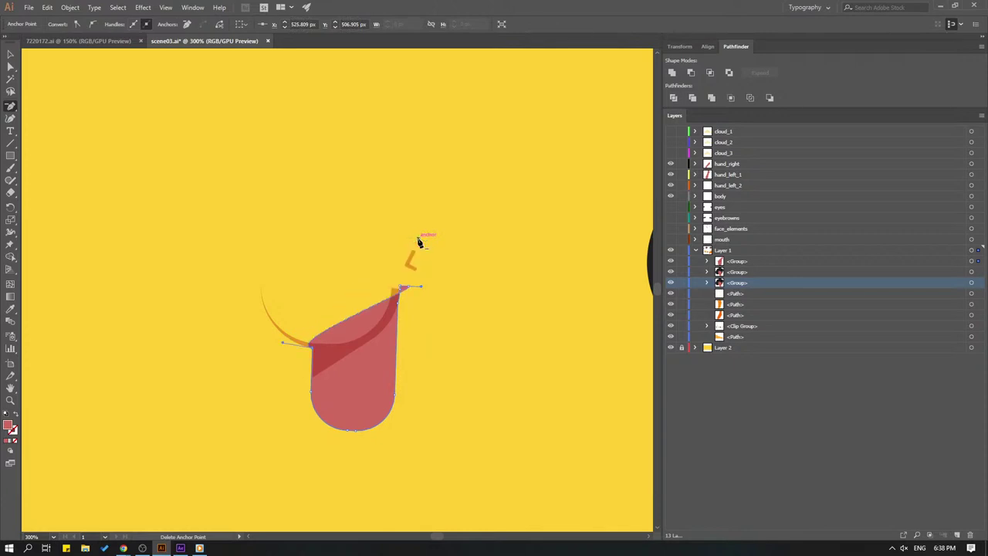
{"action": "left_click", "coordinate": [403, 292]}
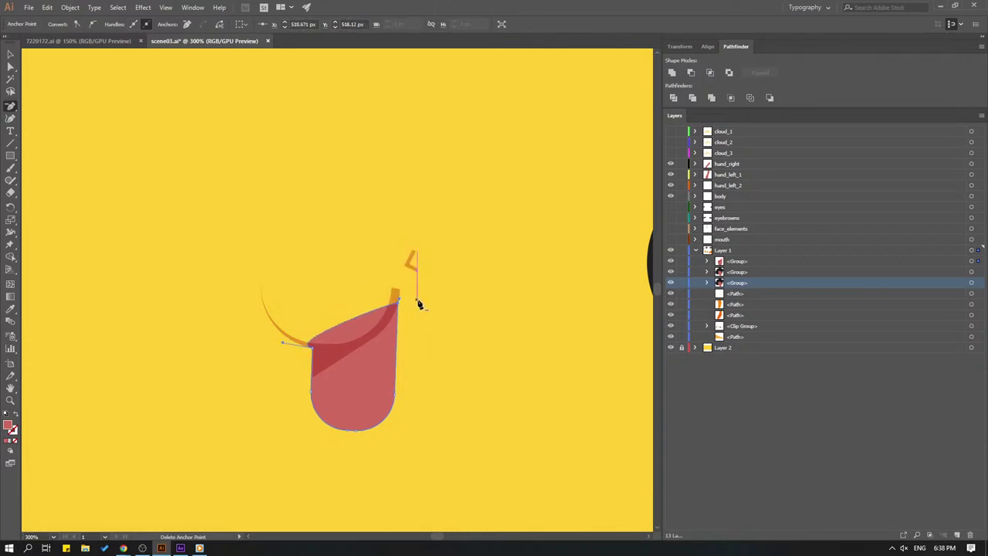
Remove the orange arc's top point and the flap's left-tip and upper-edge anchors
{"action": "left_click", "coordinate": [10, 54]}
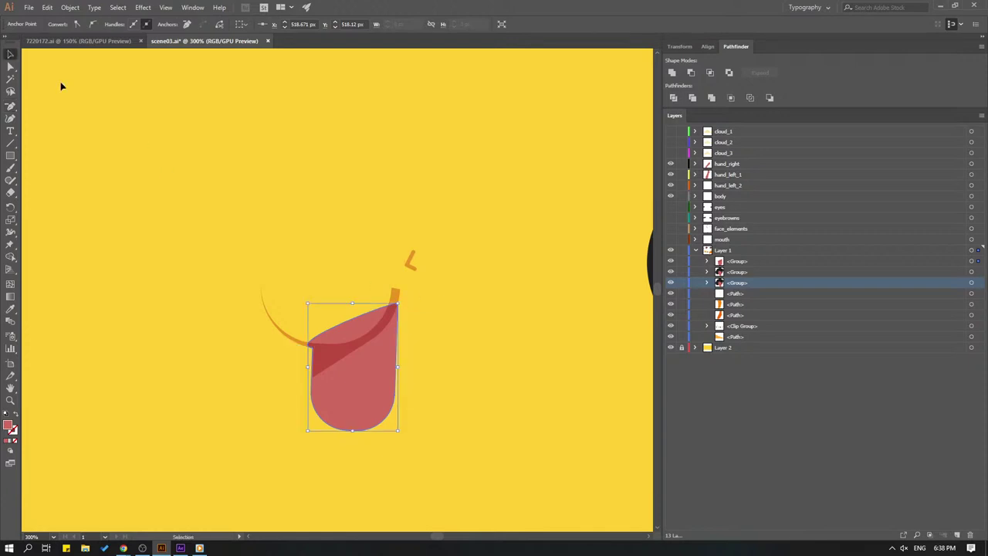
{"action": "key", "text": "ctrl+equal"}
{"action": "key", "text": "ctrl+equal"}
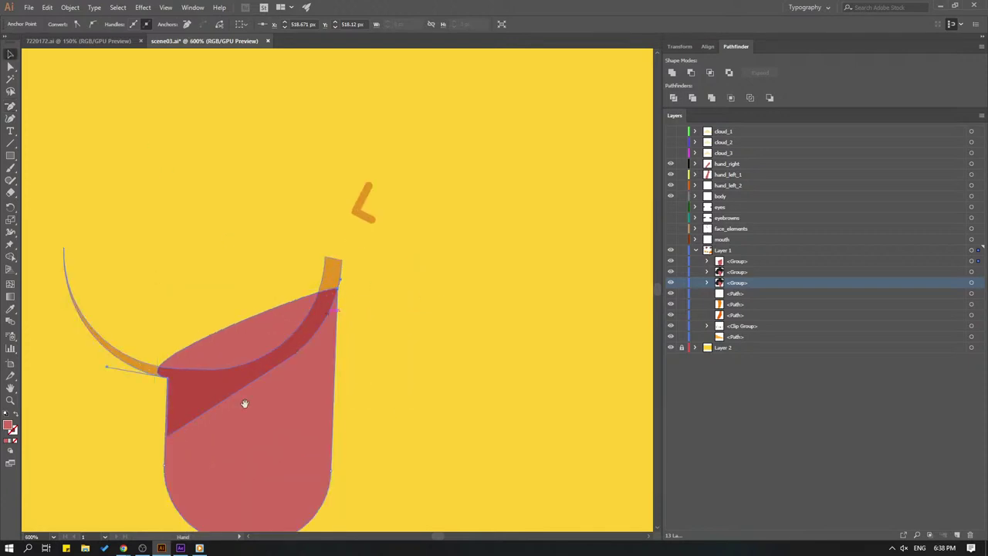
{"action": "left_click_drag", "start_coordinate": [154, 376], "coordinate": [286, 370]}
{"action": "key", "text": "v"}
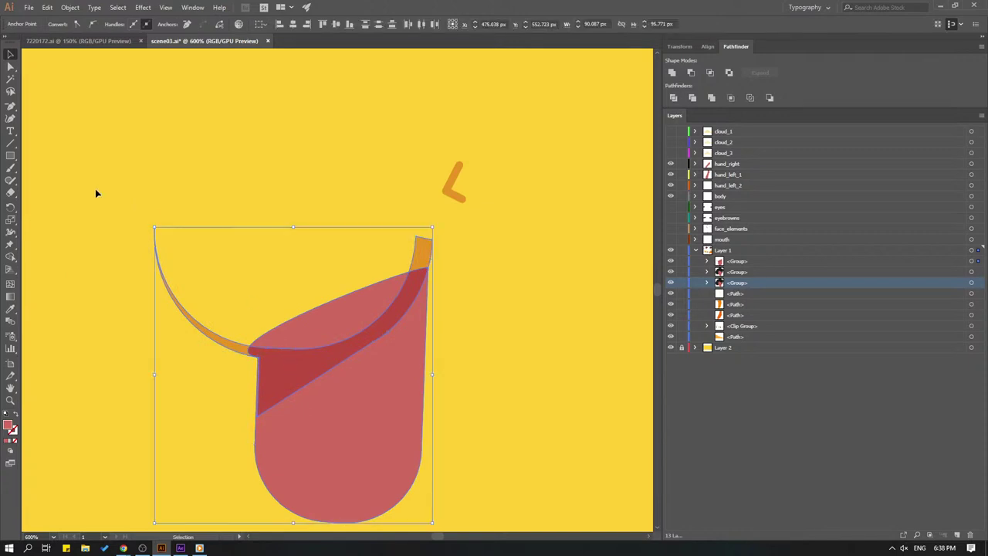
{"action": "left_click", "coordinate": [10, 106]}
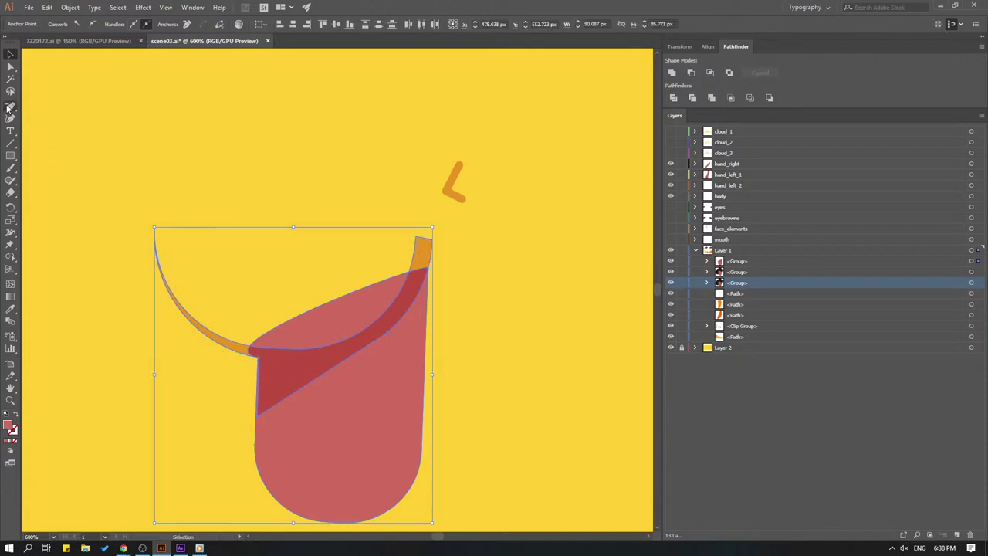
{"action": "left_click", "coordinate": [154, 231]}
{"action": "left_click", "coordinate": [155, 232]}
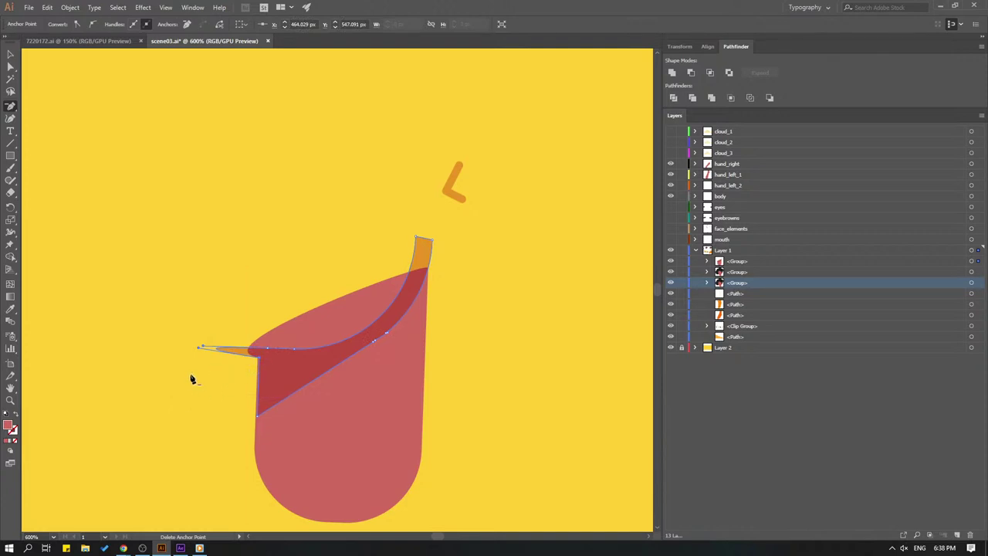
{"action": "left_click", "coordinate": [259, 353]}
{"action": "left_click", "coordinate": [270, 396], "text": "ctrl"}
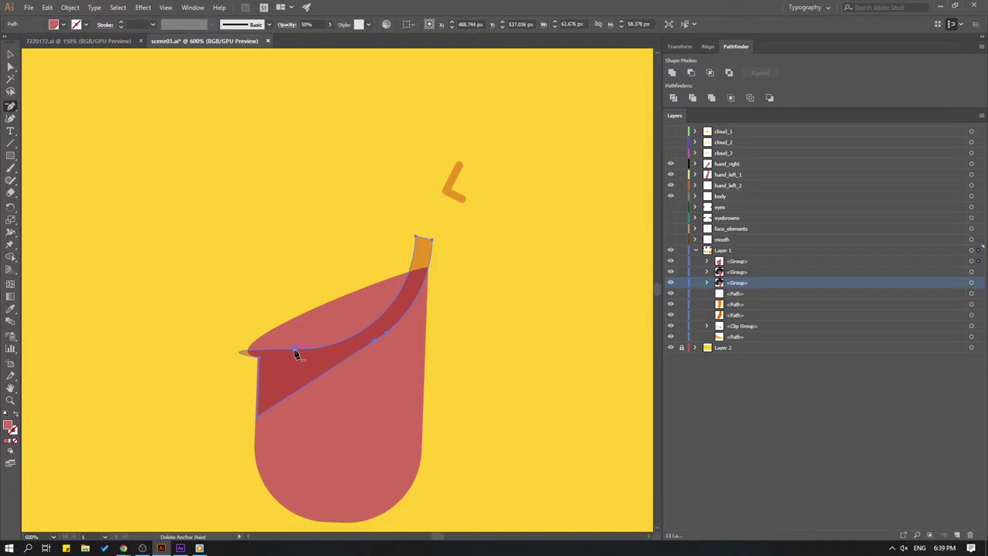
{"action": "left_click", "coordinate": [295, 354]}
Delete the dark flap path's tip anchor, undoing a trial move of the tip point
{"action": "key", "text": "v"}
{"action": "left_click", "coordinate": [168, 388]}
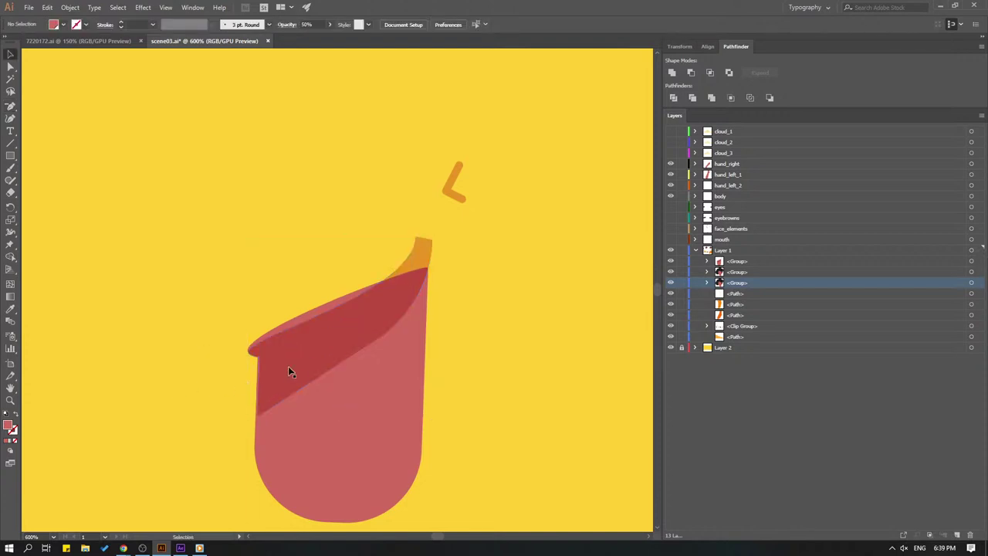
{"action": "left_click", "coordinate": [388, 309]}
{"action": "key", "text": "minus"}
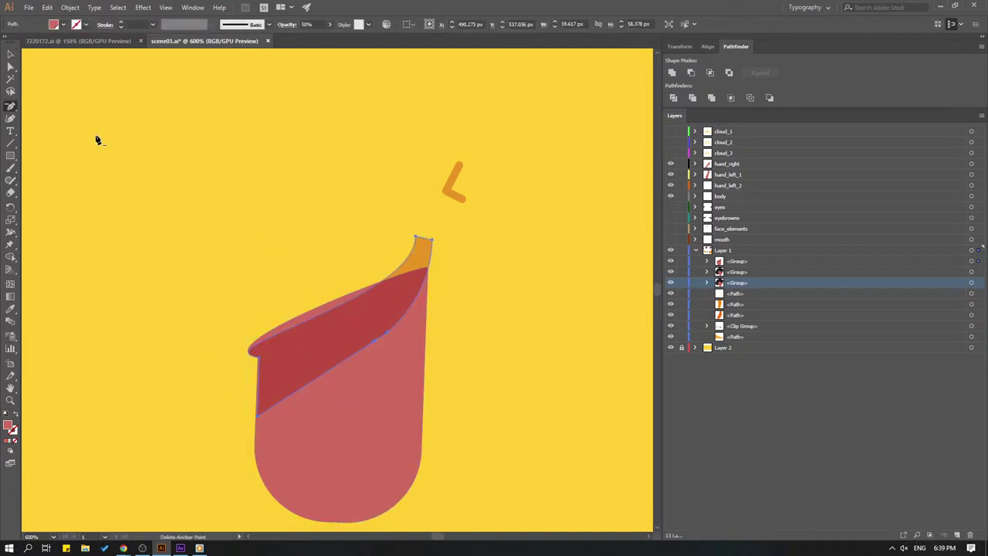
{"action": "left_click", "coordinate": [434, 244]}
{"action": "key", "text": "v"}
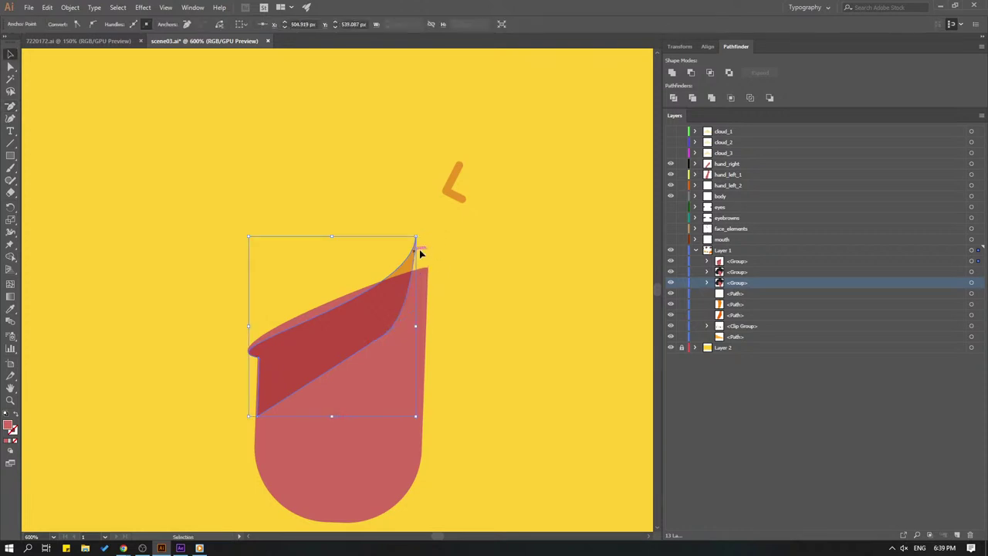
{"action": "key", "text": "a"}
{"action": "left_click", "coordinate": [419, 240]}
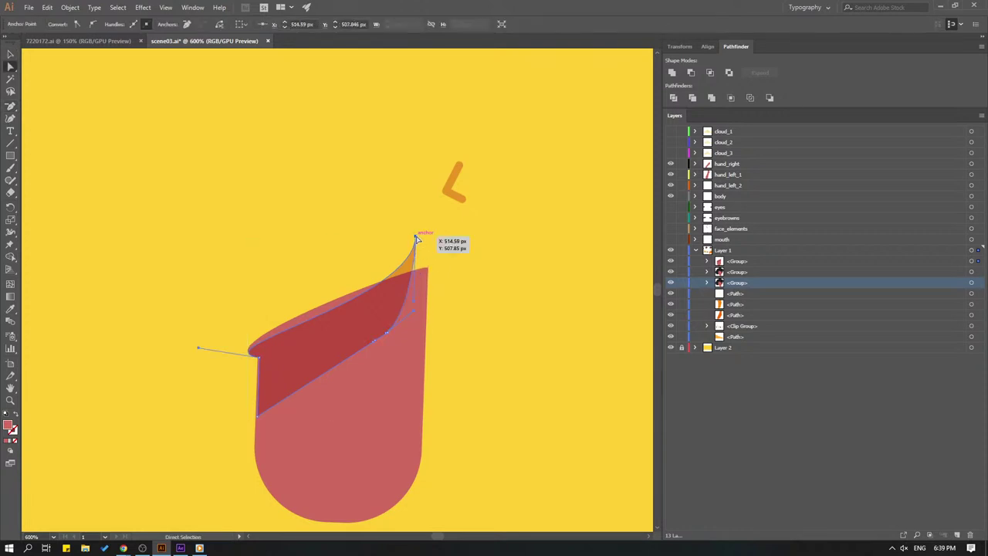
{"action": "left_click_drag", "start_coordinate": [417, 240], "coordinate": [430, 270]}
{"action": "key", "text": "ctrl+z"}
{"action": "key", "text": "v"}
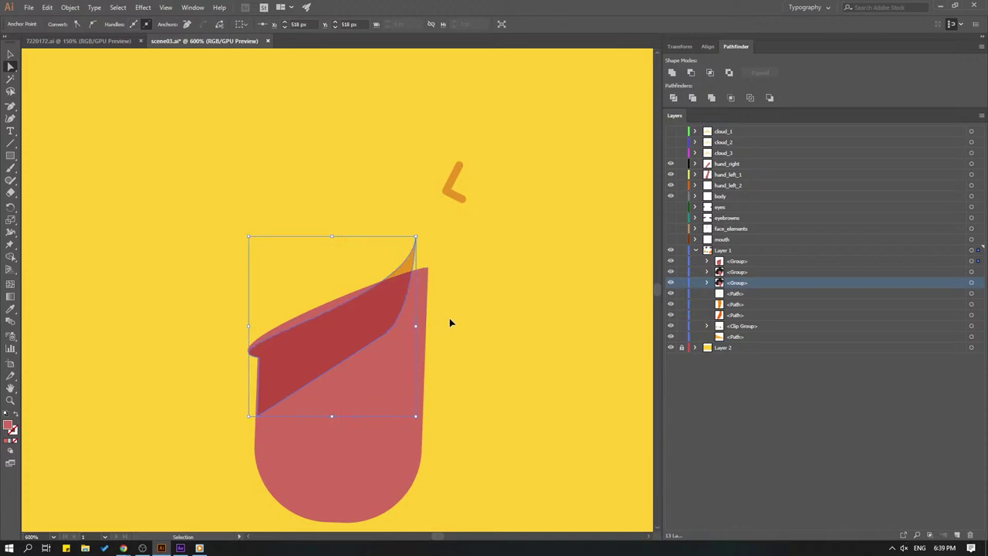
{"action": "key", "text": "ctrl+equal"}
{"action": "key", "text": "ctrl+equal"}
Drag the flap's tip point and handles to bulge its upper curve outward
{"action": "left_click_drag", "start_coordinate": [476, 304], "coordinate": [459, 304]}
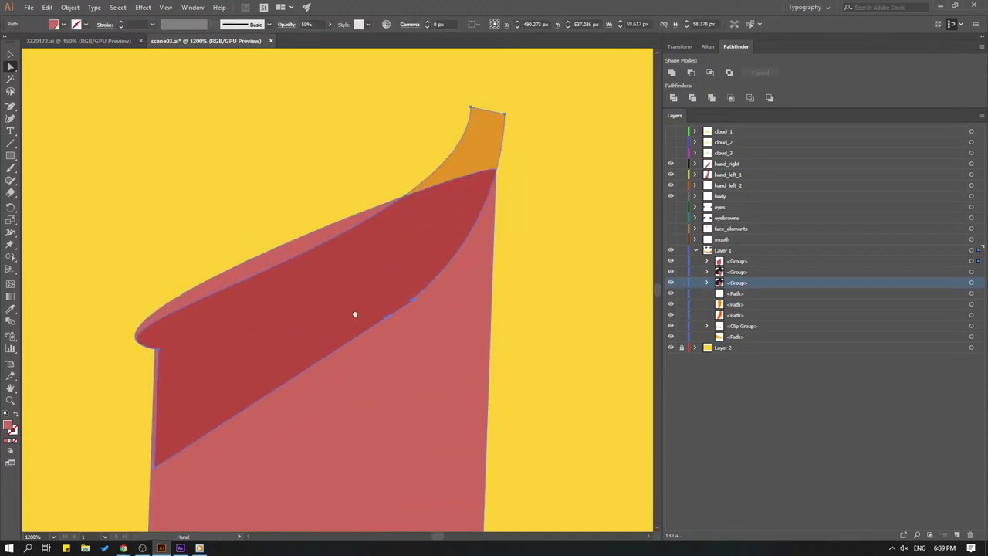
{"action": "left_click_drag", "start_coordinate": [355, 315], "coordinate": [286, 309]}
{"action": "left_click_drag", "start_coordinate": [429, 114], "coordinate": [423, 259]}
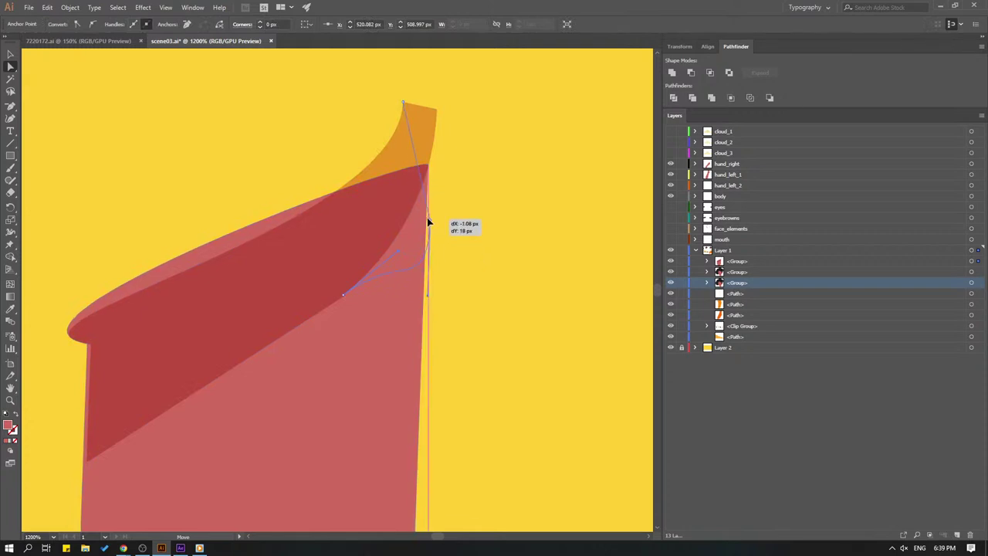
{"action": "left_click_drag", "start_coordinate": [423, 259], "coordinate": [425, 220]}
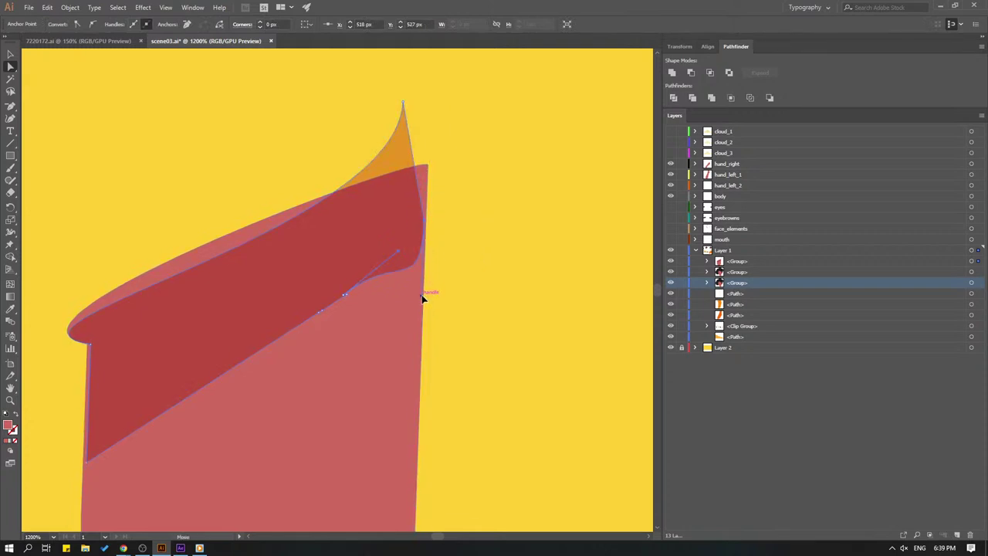
{"action": "left_click_drag", "start_coordinate": [425, 297], "coordinate": [430, 164]}
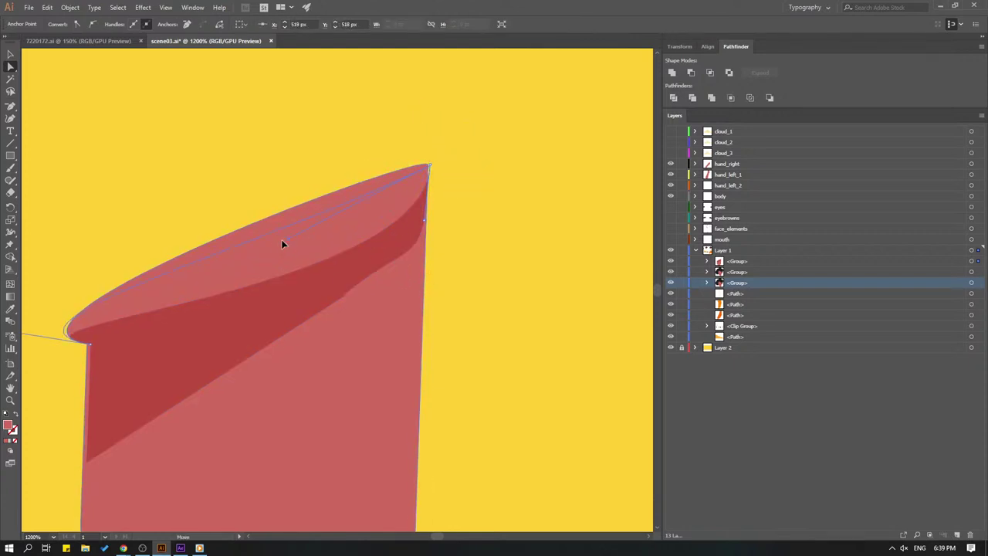
{"action": "mouse_move", "coordinate": [281, 236]}
{"action": "left_mouse_down"}
{"action": "mouse_move", "coordinate": [206, 236]}
{"action": "mouse_move", "coordinate": [233, 238]}
{"action": "left_mouse_up"}
{"action": "left_click_drag", "start_coordinate": [40, 333], "coordinate": [205, 294]}
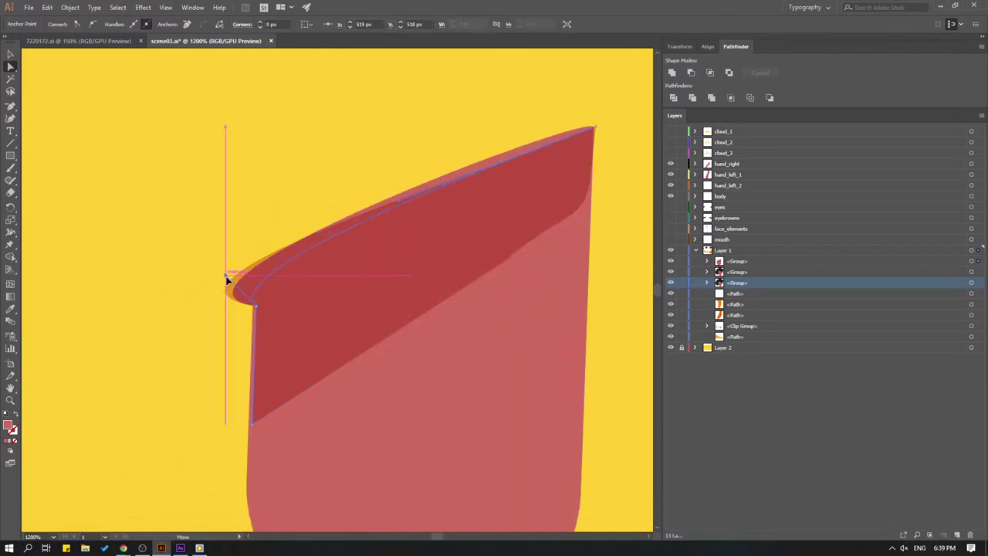
{"action": "left_click_drag", "start_coordinate": [133, 288], "coordinate": [257, 256]}
Pull the lower-corner anchor's handle up so the top-left edge curves smoothly to the tip
{"action": "left_click", "coordinate": [197, 257]}
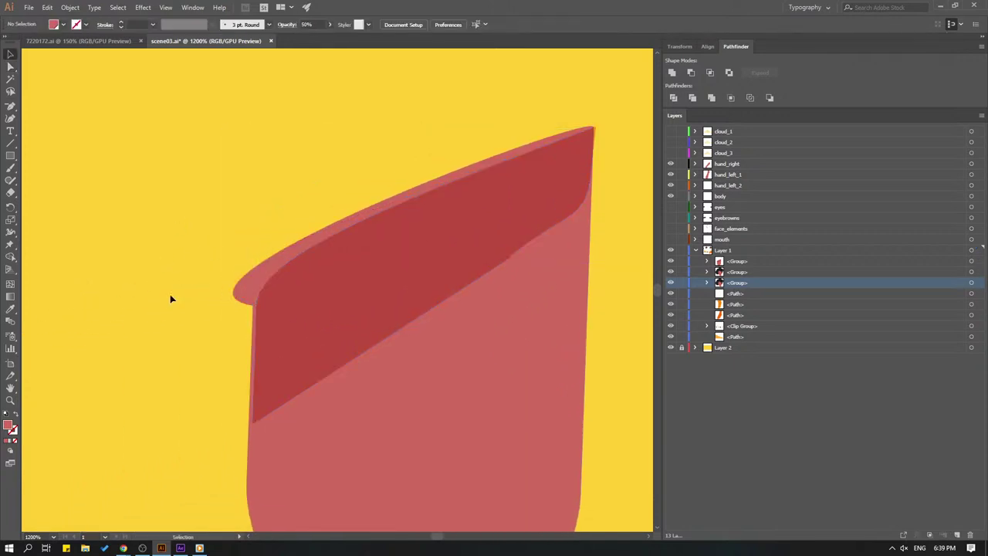
{"action": "key", "text": "v"}
{"action": "left_click", "coordinate": [366, 432]}
{"action": "left_click", "coordinate": [10, 106]}
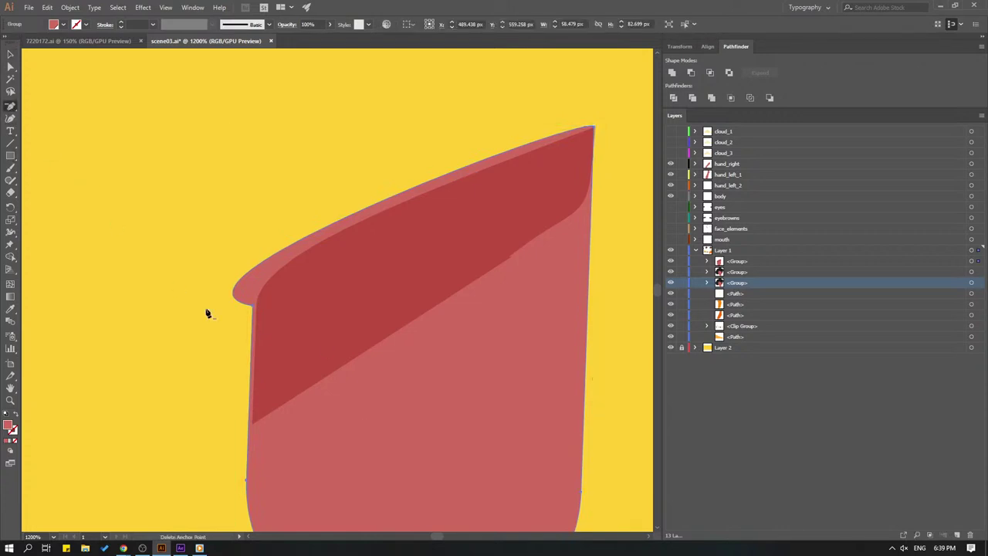
{"action": "left_click", "coordinate": [10, 67]}
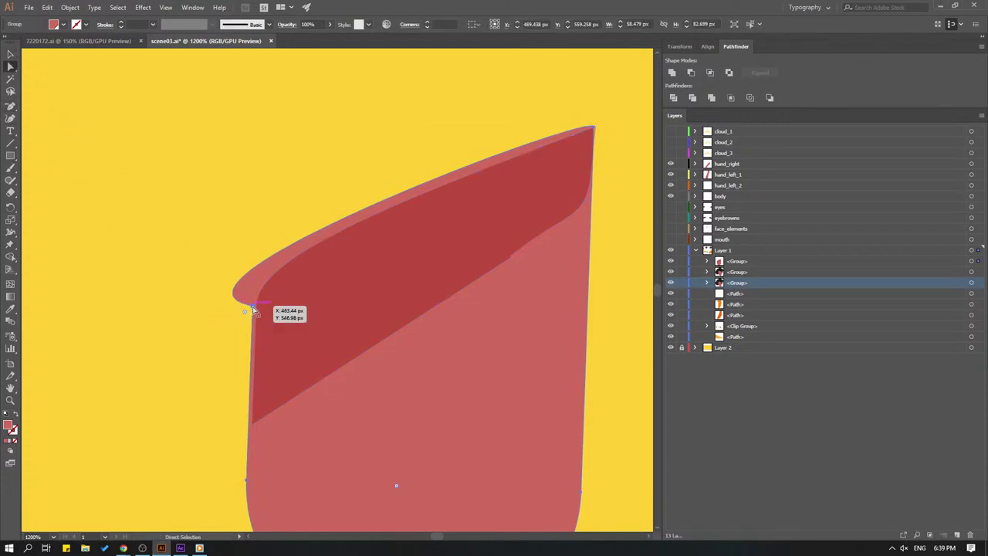
{"action": "left_click", "coordinate": [254, 307]}
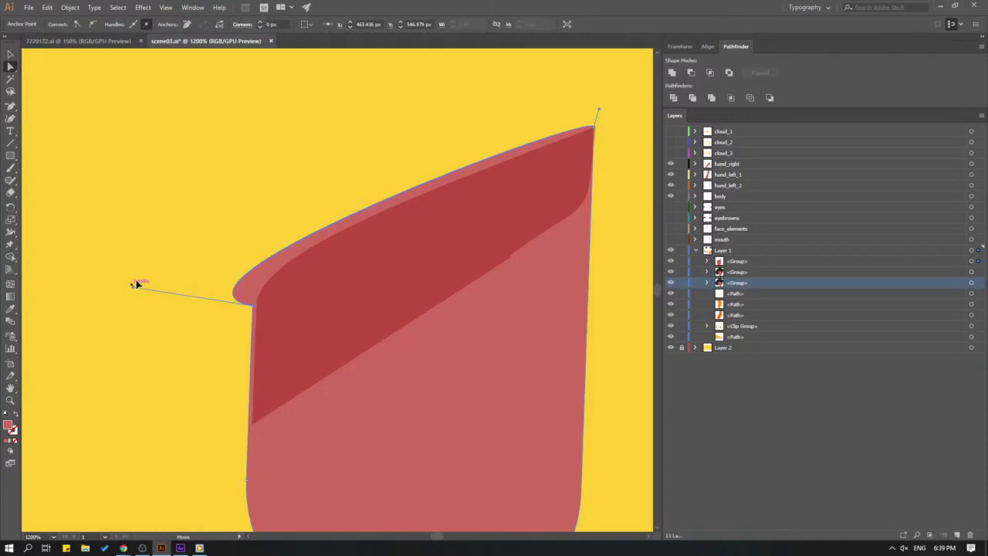
{"action": "mouse_move", "coordinate": [135, 287]}
{"action": "left_mouse_down"}
{"action": "mouse_move", "coordinate": [232, 188]}
{"action": "mouse_move", "coordinate": [250, 138]}
{"action": "left_mouse_up"}
{"action": "key", "text": "v"}
{"action": "left_click", "coordinate": [163, 317]}
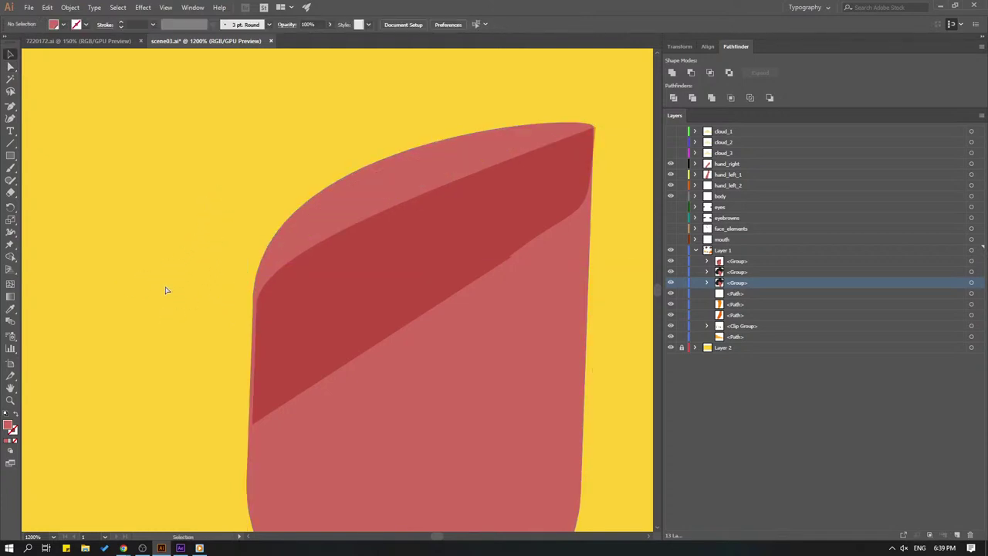
{"action": "key", "text": "ctrl+minus"}
{"action": "key", "text": "ctrl+minus"}
Marquee-select and delete the stray orange mark above the flap, then centre on the face
{"action": "key", "text": "ctrl+minus"}
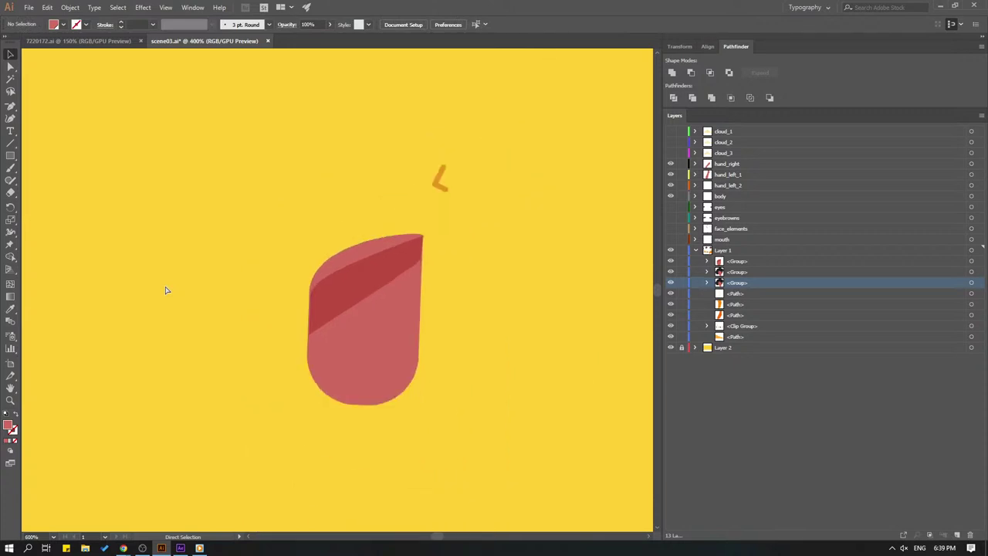
{"action": "key", "text": "ctrl+minus"}
{"action": "key", "text": "ctrl+minus"}
{"action": "left_click_drag", "start_coordinate": [486, 397], "coordinate": [367, 393]}
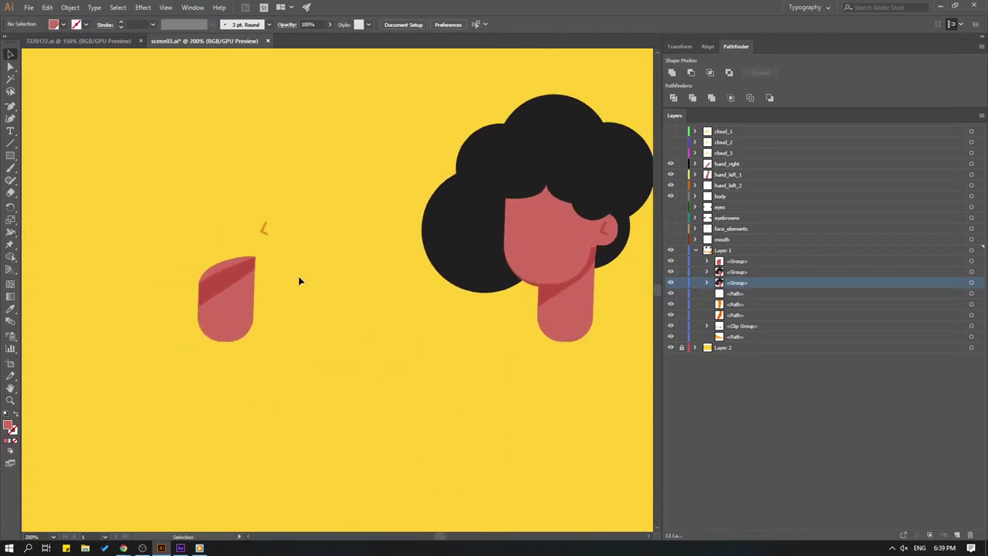
{"action": "left_click_drag", "start_coordinate": [301, 193], "coordinate": [251, 248]}
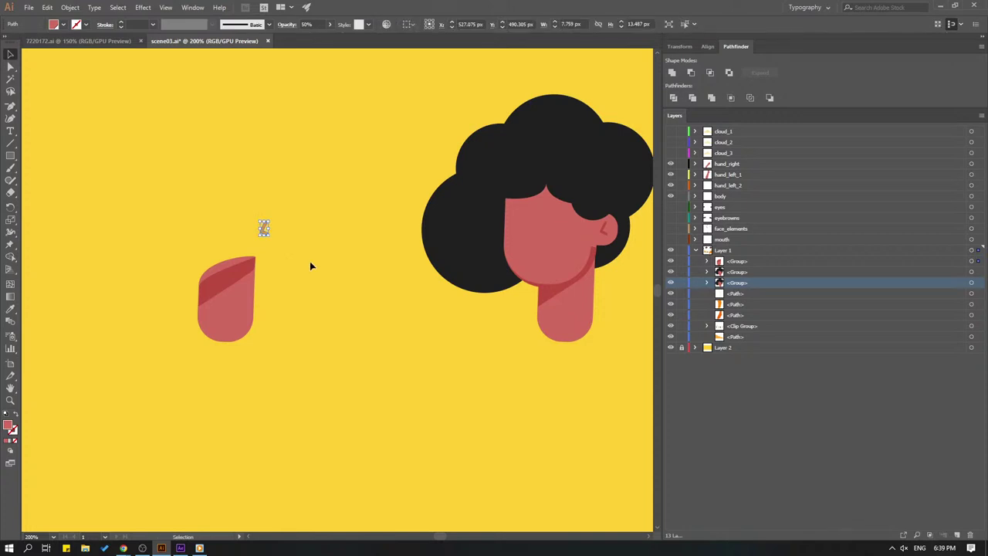
{"action": "key", "text": "Delete"}
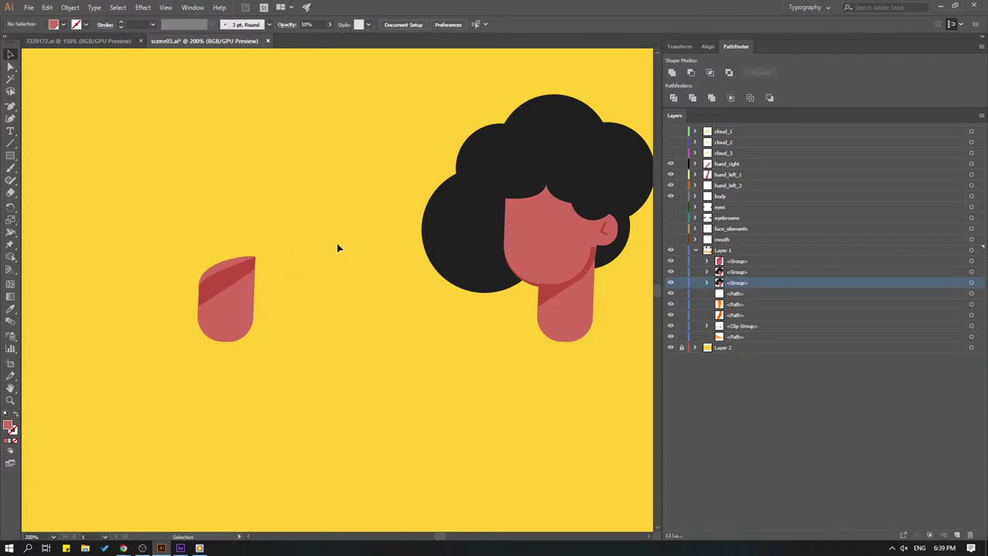
{"action": "left_click_drag", "start_coordinate": [352, 355], "coordinate": [351, 343]}
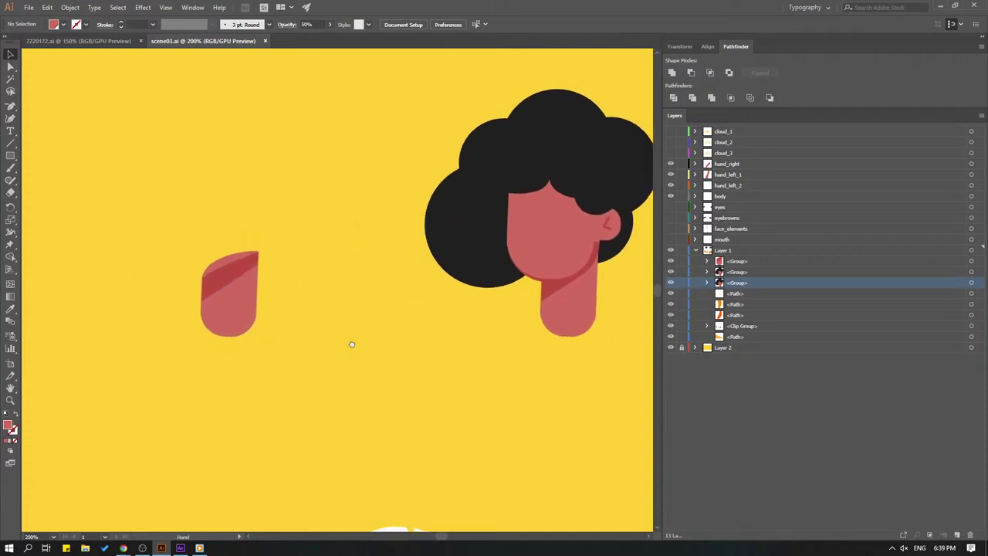
{"action": "left_click_drag", "start_coordinate": [497, 327], "coordinate": [373, 297]}
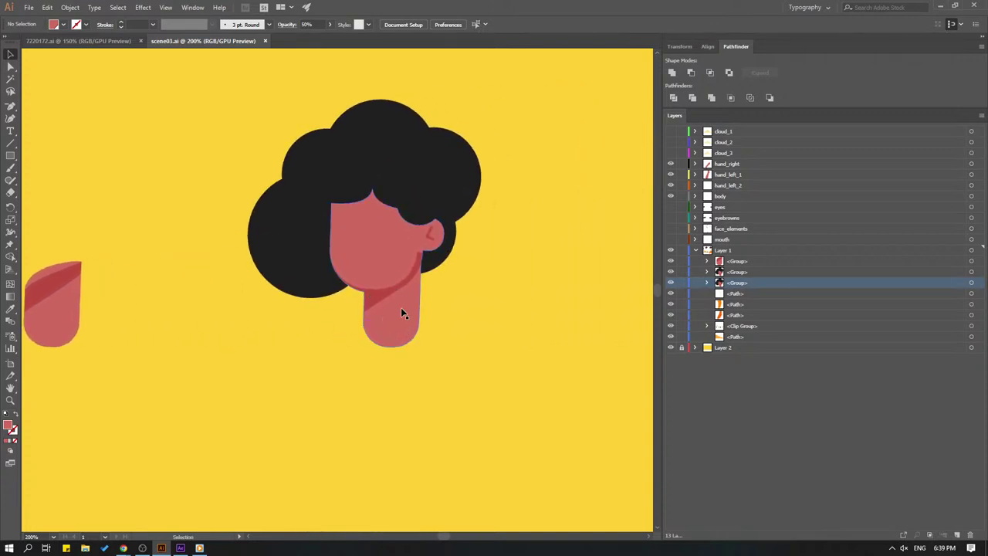
{"action": "scroll", "coordinate": [403, 315], "scroll_direction": "up", "scroll_amount": 1}
{"action": "scroll", "coordinate": [415, 357], "scroll_direction": "up", "scroll_amount": 1}
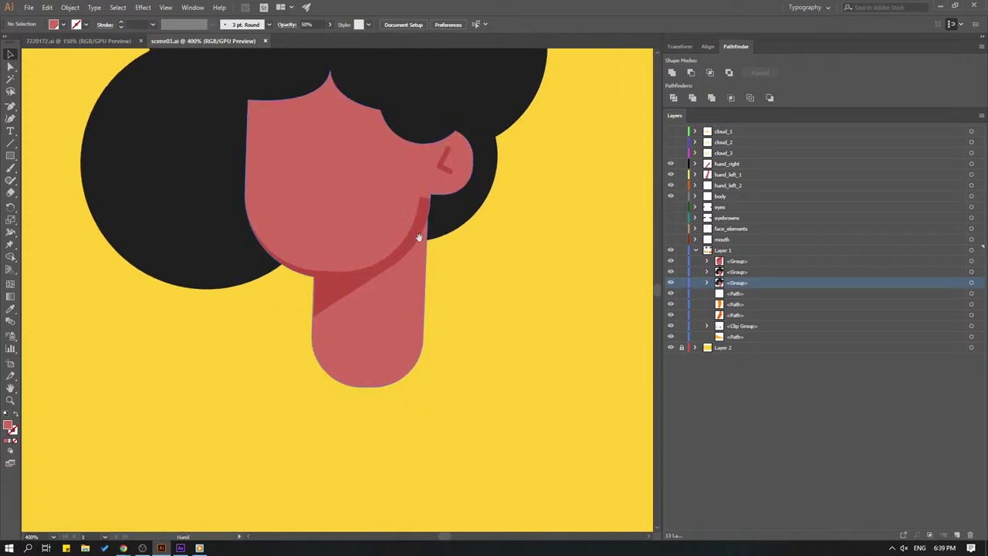
Remove the neck anchors from the head copy, straightening the neck's right edge diagonally
{"action": "left_click", "coordinate": [367, 343]}
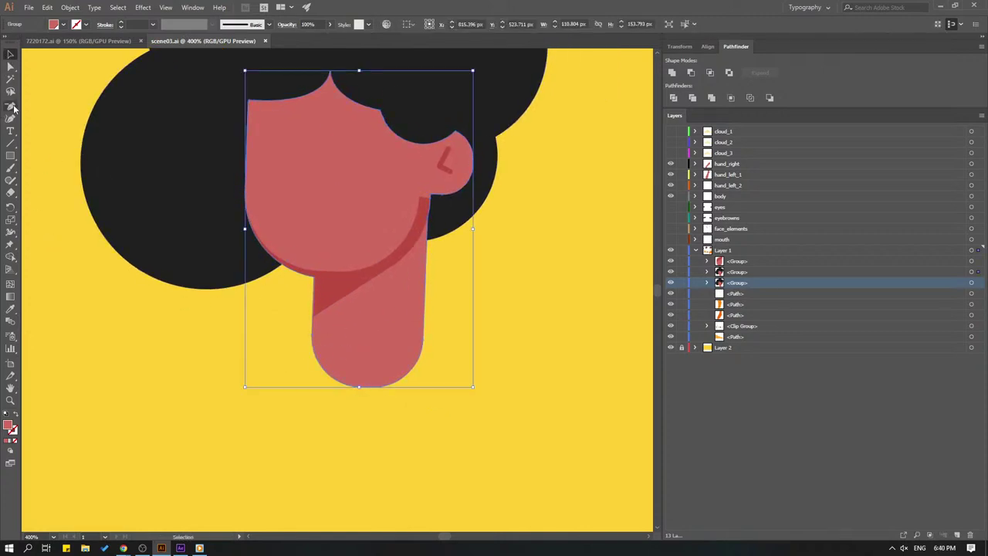
{"action": "left_click_drag", "start_coordinate": [14, 109], "coordinate": [86, 138]}
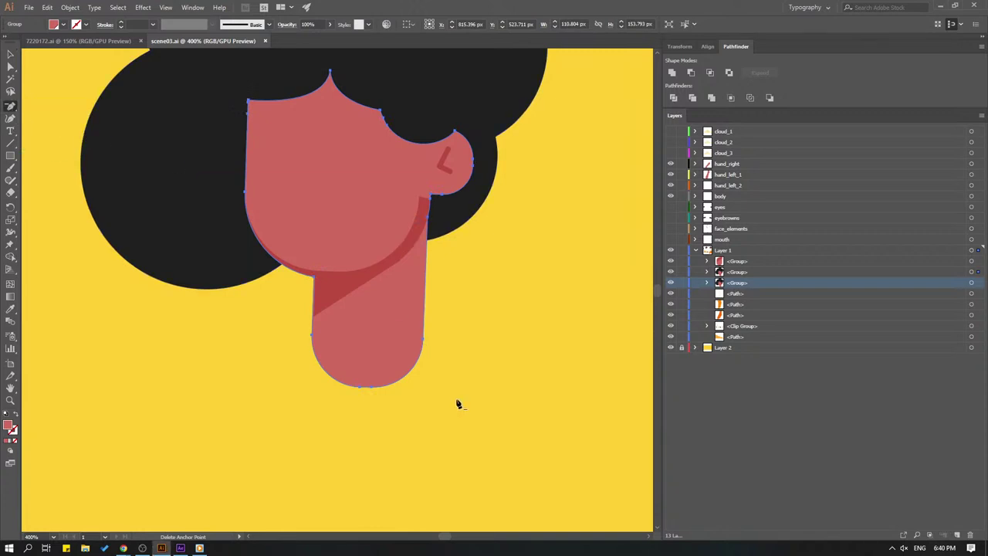
{"action": "left_click", "coordinate": [424, 339]}
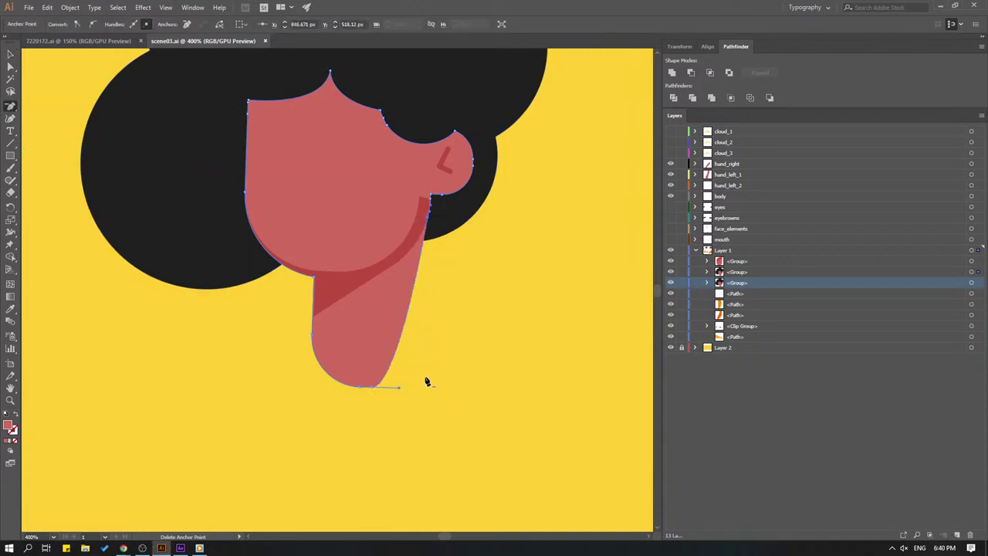
{"action": "left_click", "coordinate": [361, 386]}
{"action": "left_click", "coordinate": [313, 339]}
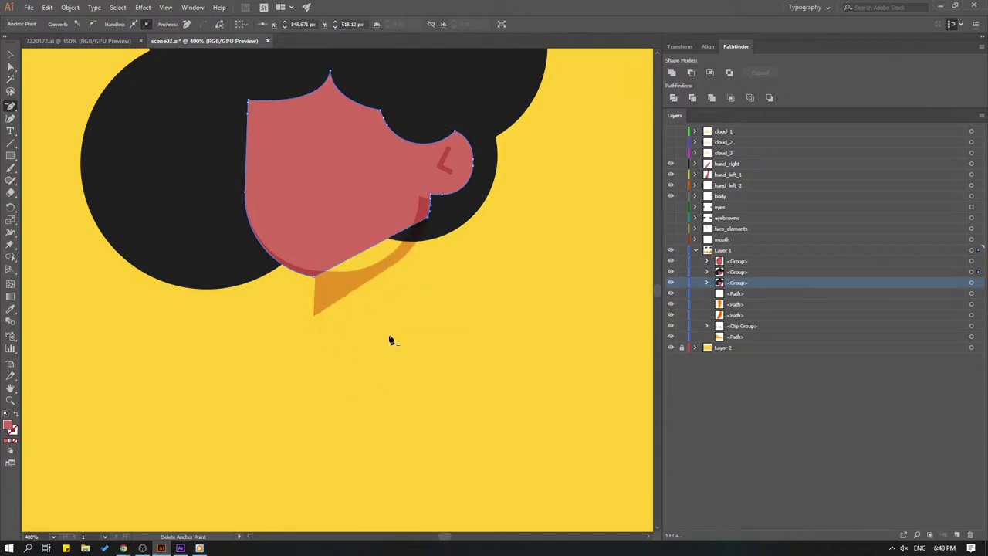
{"action": "key", "text": "ctrl+z"}
{"action": "key", "text": "a"}
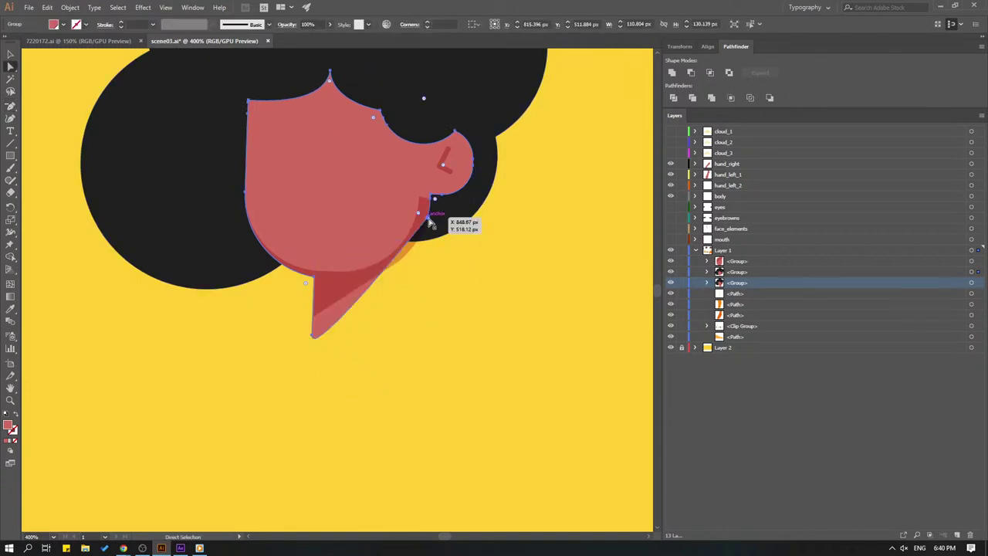
{"action": "left_click", "coordinate": [420, 214]}
{"action": "left_click_drag", "start_coordinate": [312, 361], "coordinate": [429, 275]}
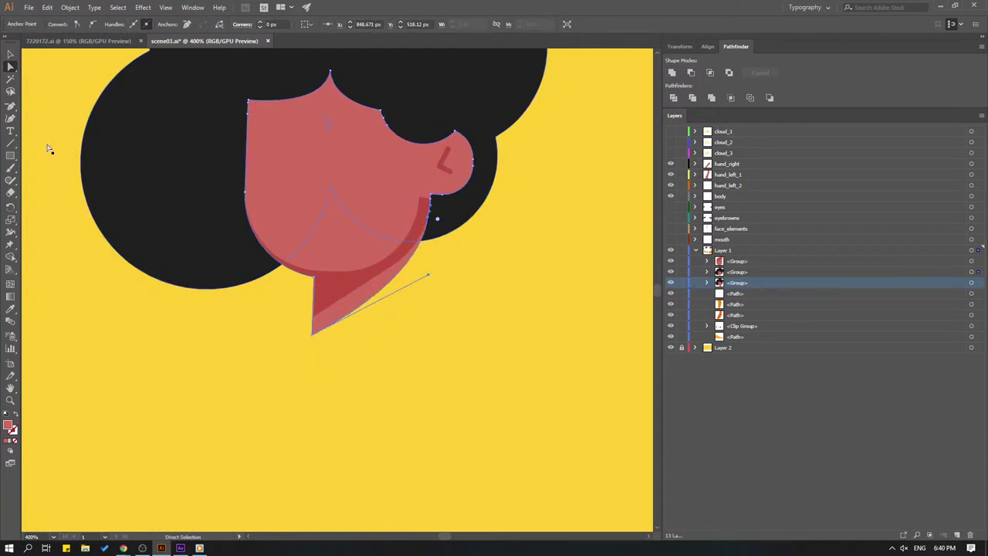
{"action": "left_click", "coordinate": [10, 108]}
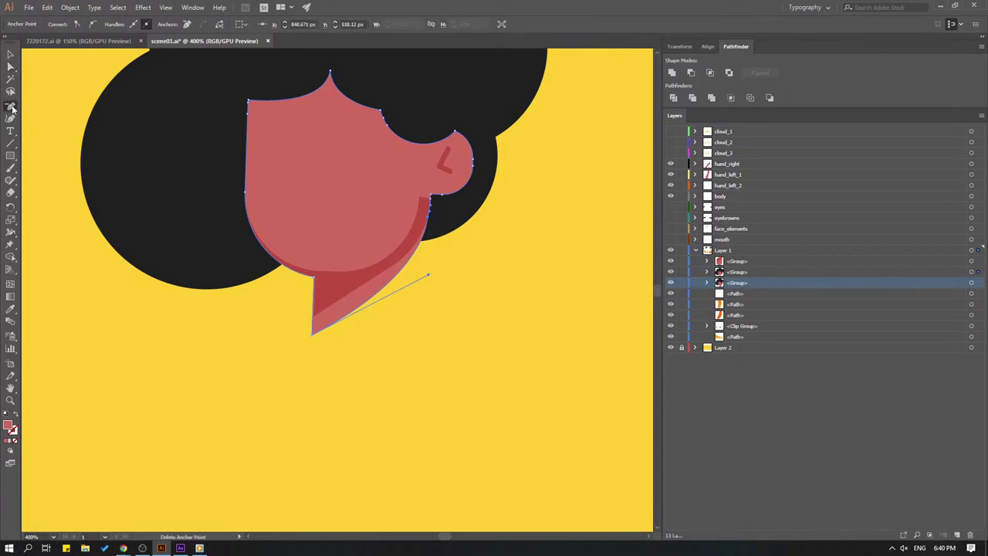
{"action": "left_click", "coordinate": [313, 334]}
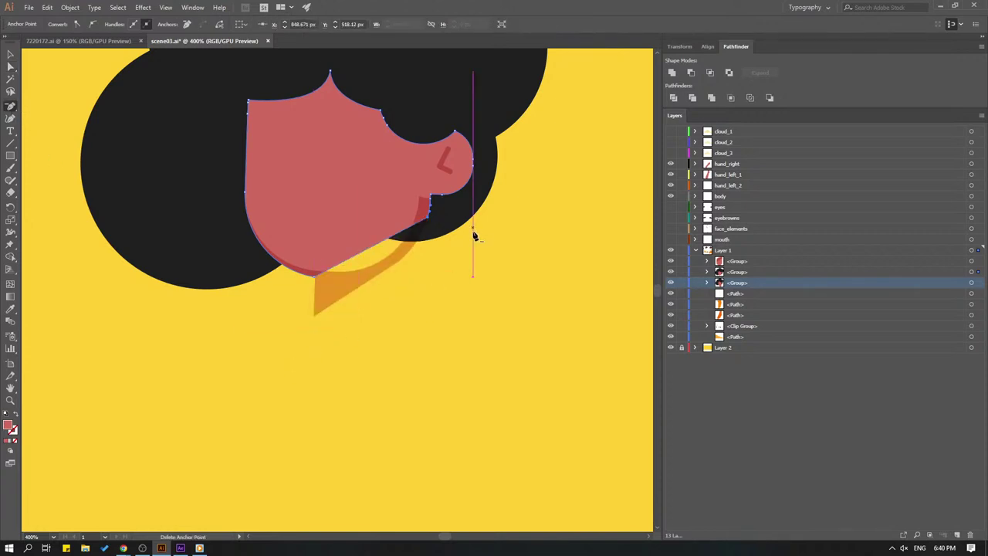
Drag the face's bottom anchor handle to round the jaw into a chin
{"action": "key", "text": "a"}
{"action": "left_click_drag", "start_coordinate": [427, 223], "coordinate": [398, 264]}
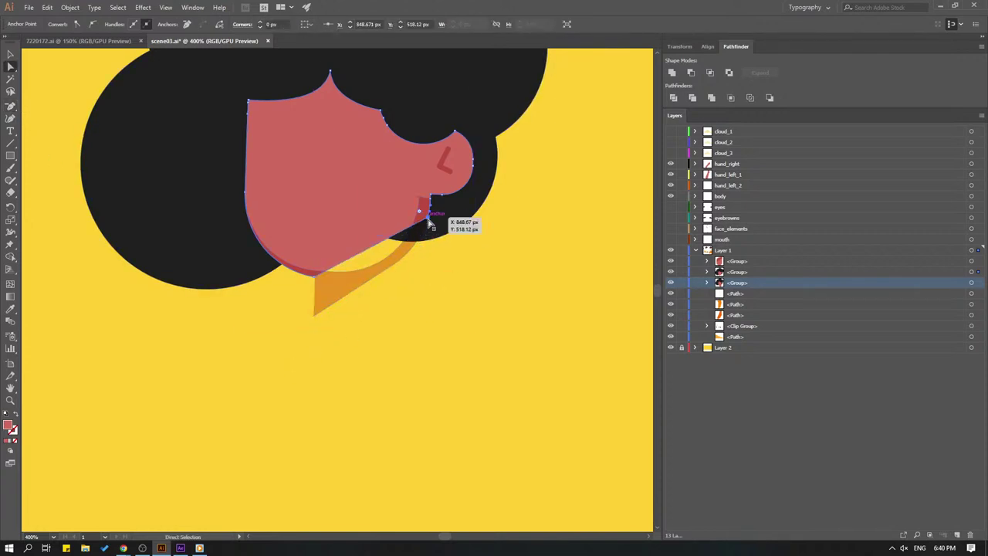
{"action": "left_click", "coordinate": [400, 259]}
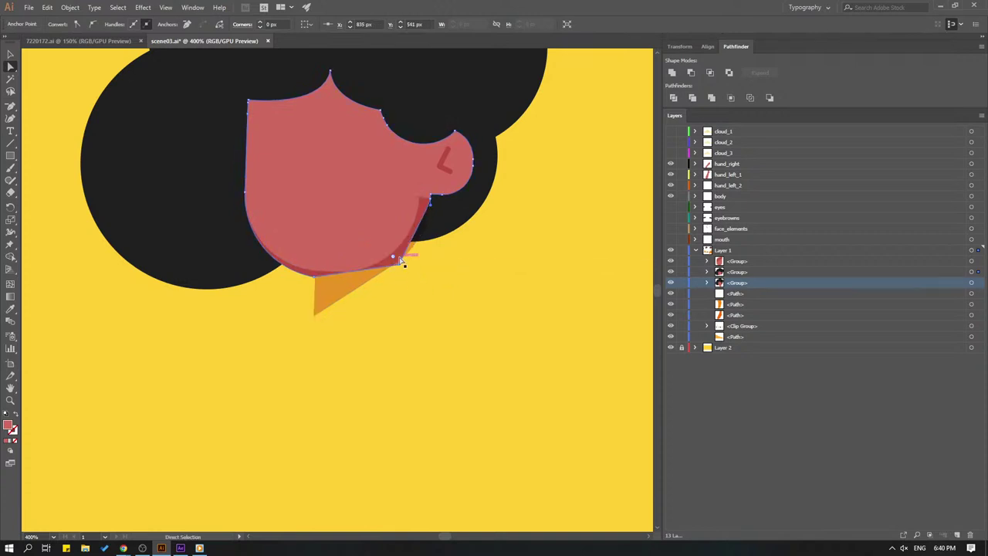
{"action": "key", "text": "ctrl+z"}
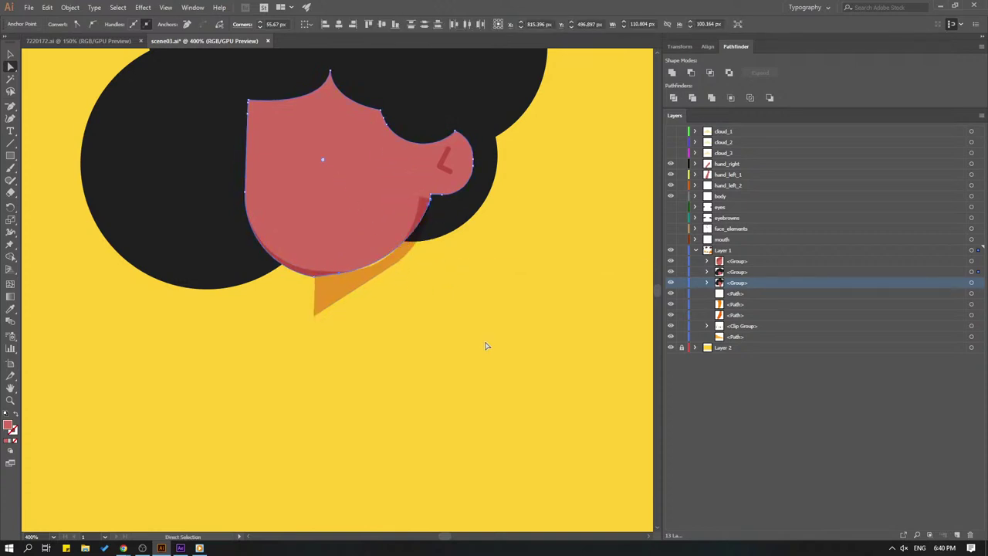
{"action": "left_click", "coordinate": [313, 271]}
{"action": "mouse_move", "coordinate": [328, 270]}
{"action": "left_mouse_down"}
{"action": "mouse_move", "coordinate": [312, 246]}
{"action": "mouse_move", "coordinate": [305, 187]}
{"action": "left_mouse_up"}
{"action": "key", "text": "v"}
{"action": "left_click", "coordinate": [286, 328]}
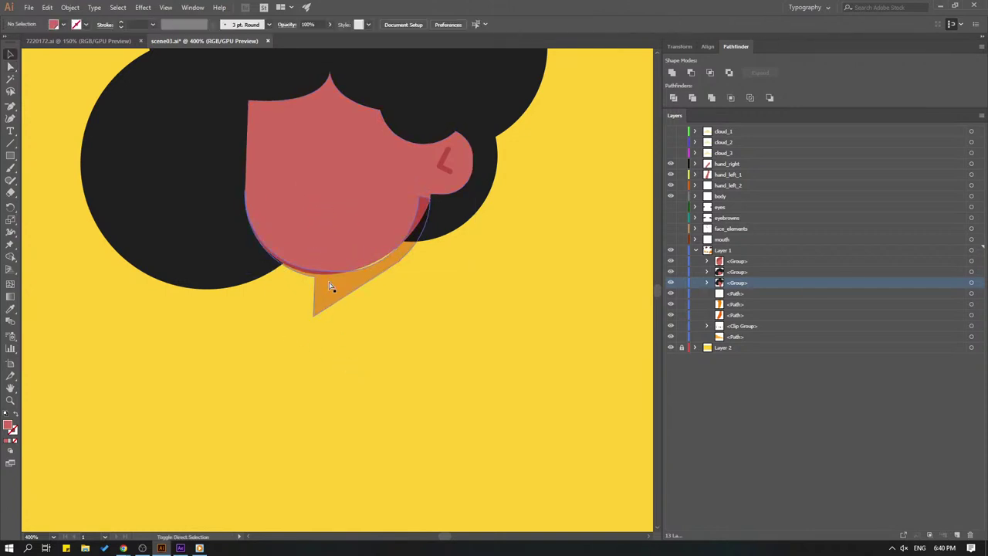
{"action": "key", "text": "ctrl+minus"}
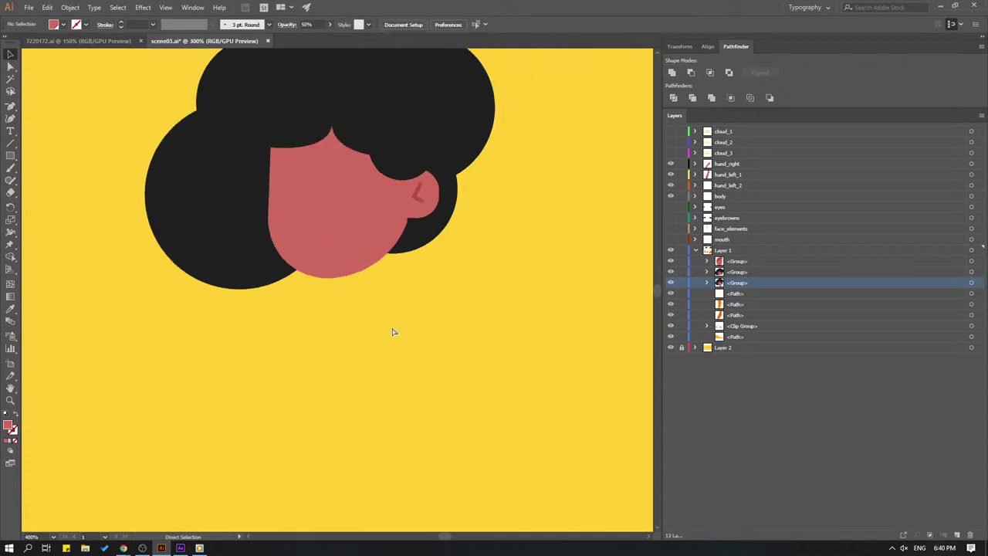
{"action": "key", "text": "ctrl+minus"}
{"action": "key", "text": "ctrl+minus"}
{"action": "key", "text": "ctrl+minus"}
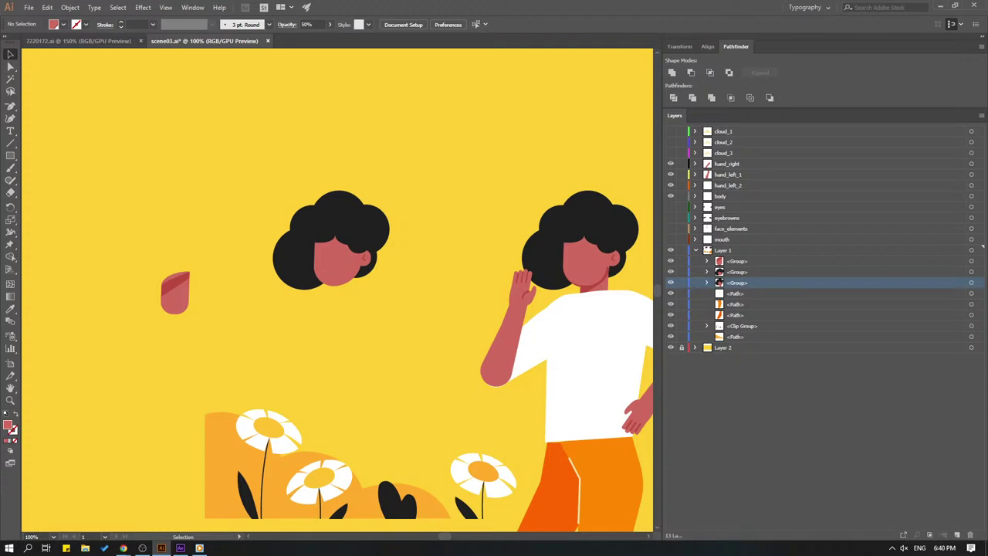
Delete the waving figure's spare head group
{"action": "left_click_drag", "start_coordinate": [193, 301], "coordinate": [243, 277]}
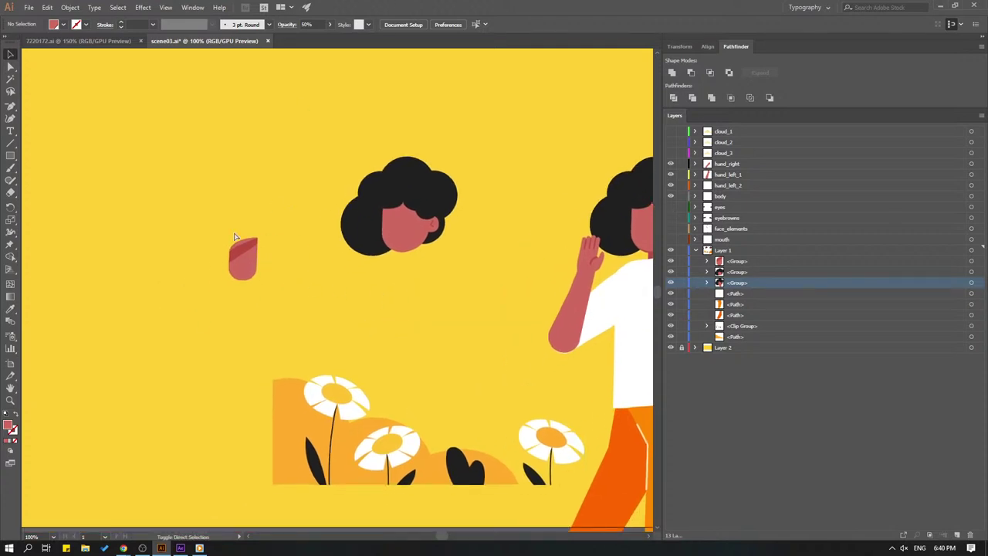
{"action": "scroll", "coordinate": [378, 307], "scroll_direction": "right", "scroll_amount": 5}
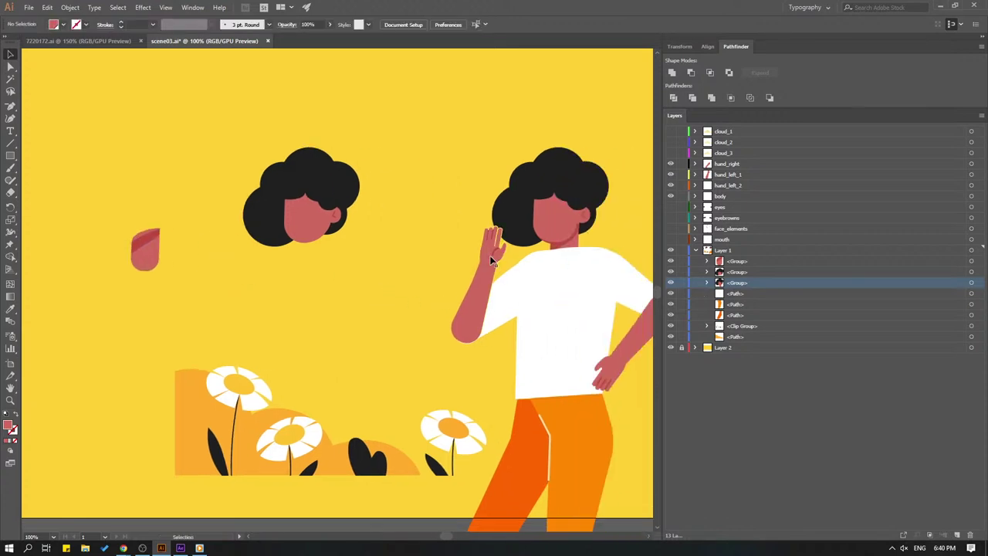
{"action": "left_click", "coordinate": [505, 239]}
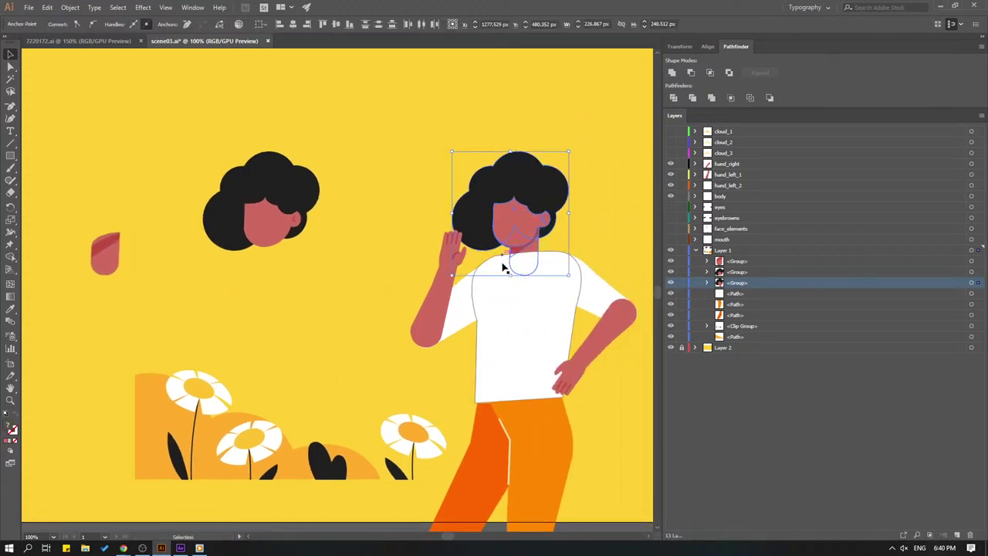
{"action": "key", "text": "Delete"}
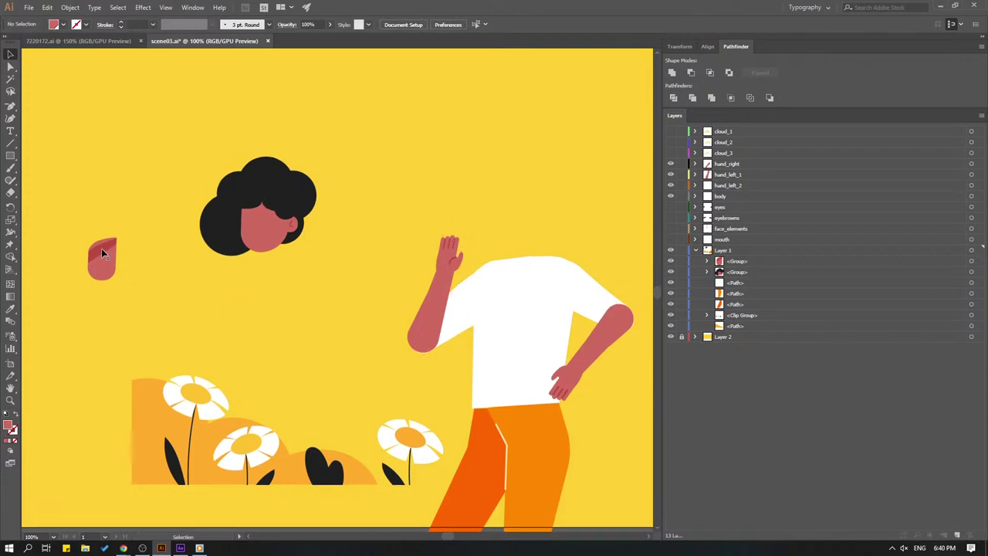
Select the small red neck shape on the shoulders and cut it from the artwork
{"action": "mouse_move", "coordinate": [78, 214]}
{"action": "left_mouse_down"}
{"action": "mouse_move", "coordinate": [120, 281]}
{"action": "mouse_move", "coordinate": [538, 252]}
{"action": "left_mouse_up"}
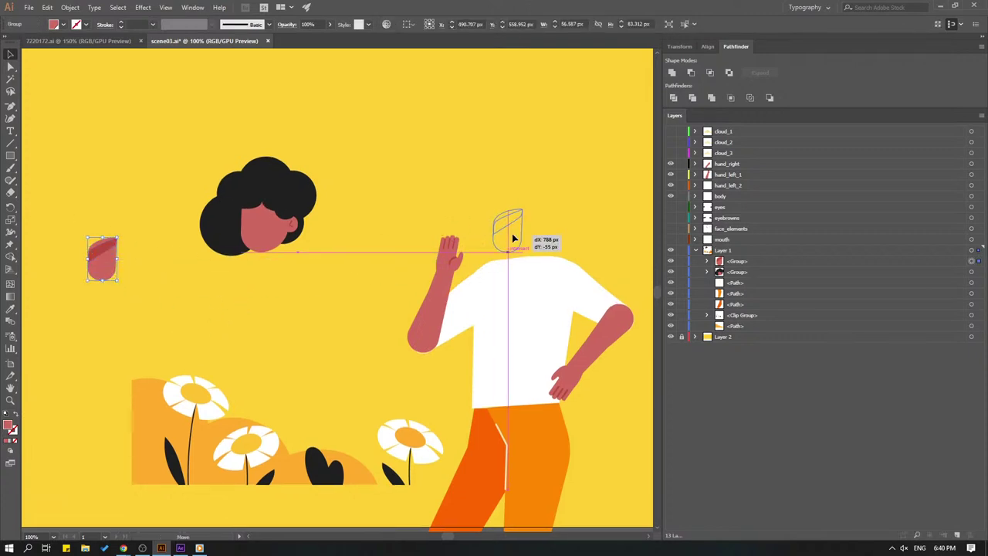
{"action": "key", "text": "a"}
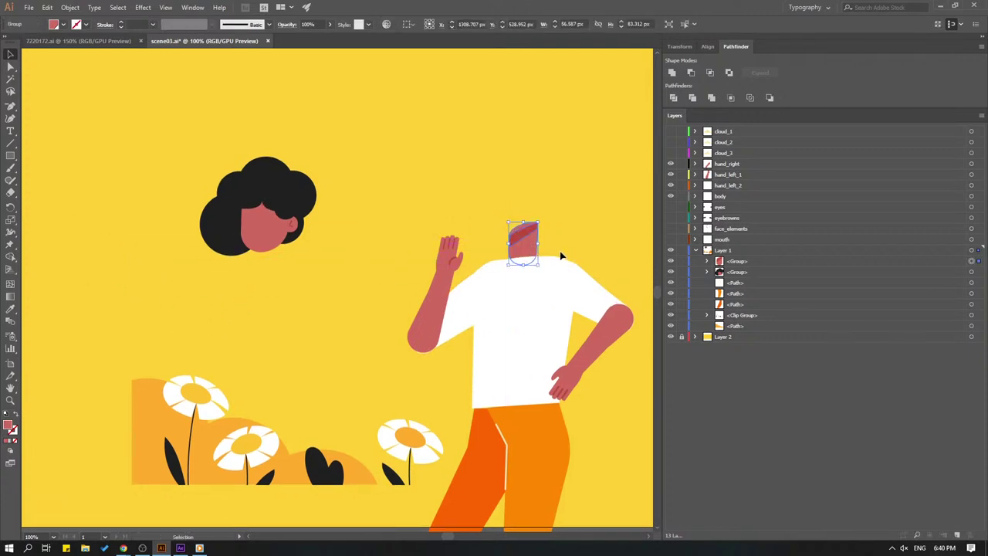
{"action": "left_click", "coordinate": [519, 224]}
{"action": "key", "text": "Delete"}
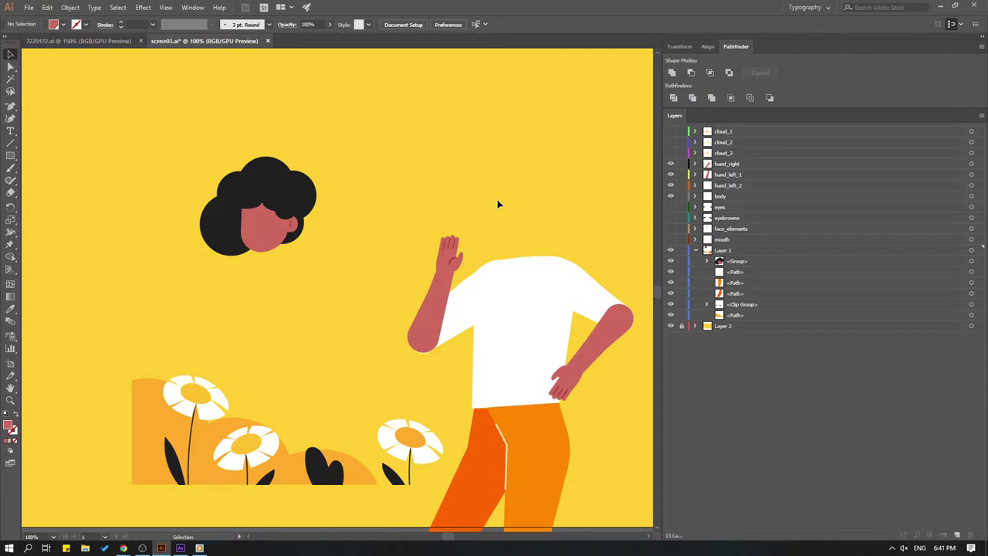
Paste the neck shape in place into the body layer and nudge it slightly down
{"action": "left_click", "coordinate": [719, 197]}
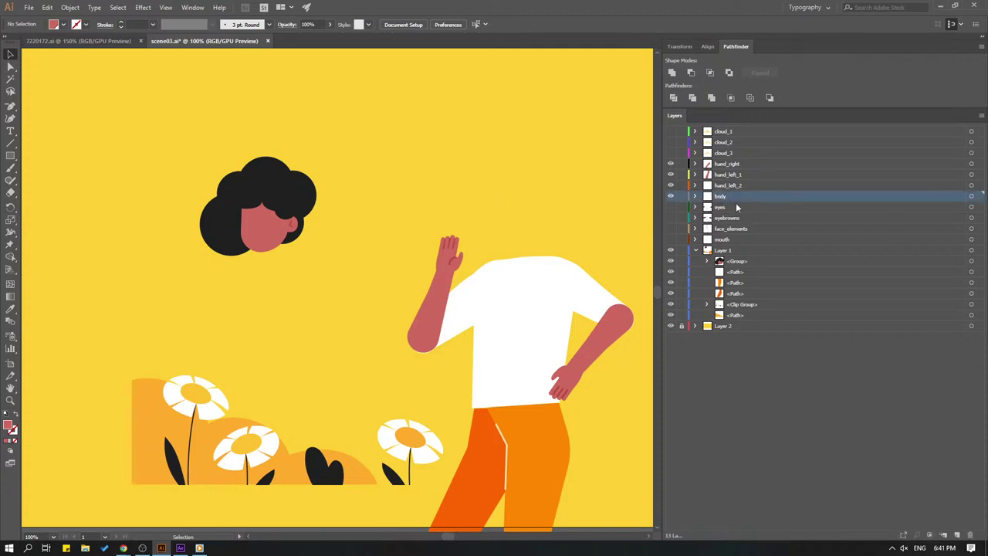
{"action": "left_click", "coordinate": [737, 205], "text": "alt"}
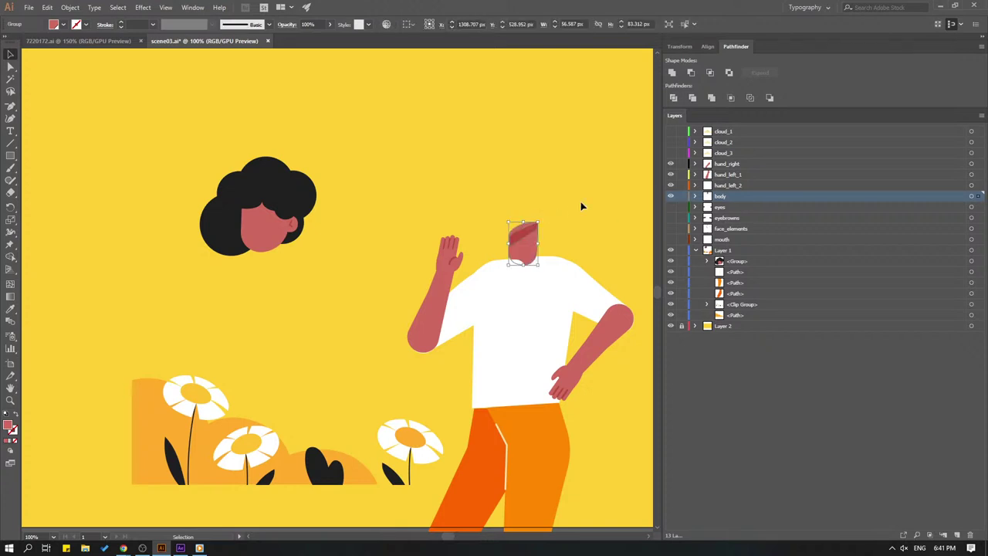
{"action": "left_click", "coordinate": [78, 40]}
{"action": "left_click", "coordinate": [164, 42]}
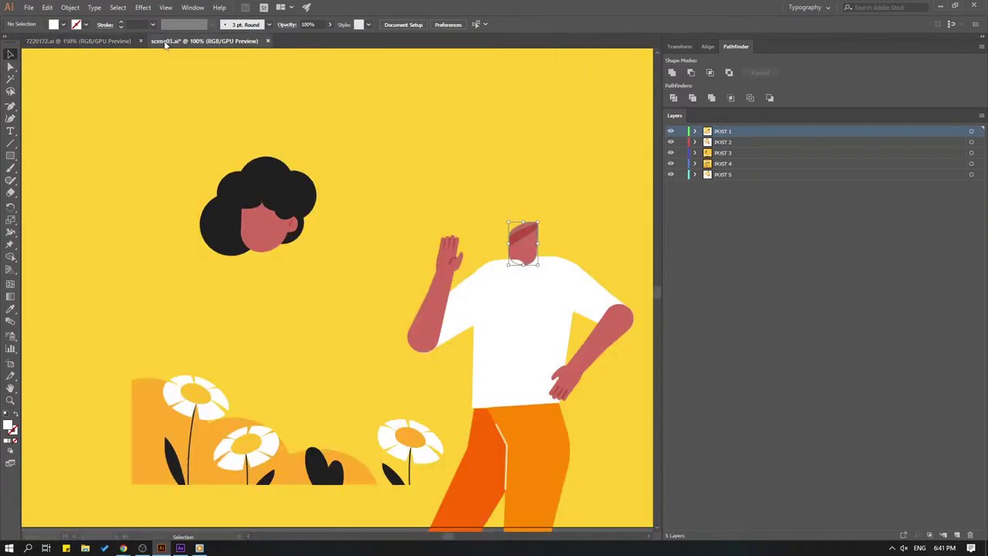
{"action": "key", "text": "Down"}
{"action": "key", "text": "Down"}
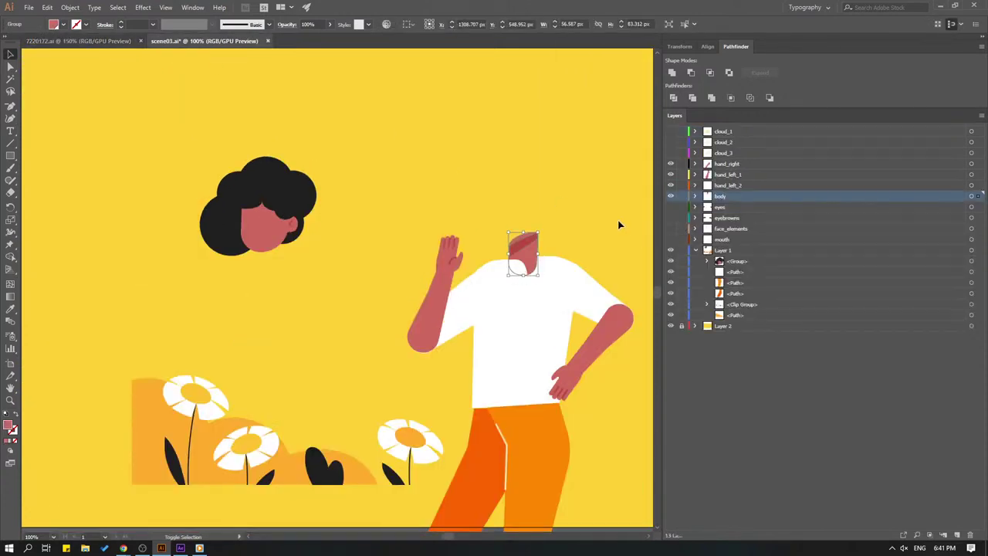
{"action": "key", "text": "ctrl+equal"}
{"action": "key", "text": "ctrl+equal"}
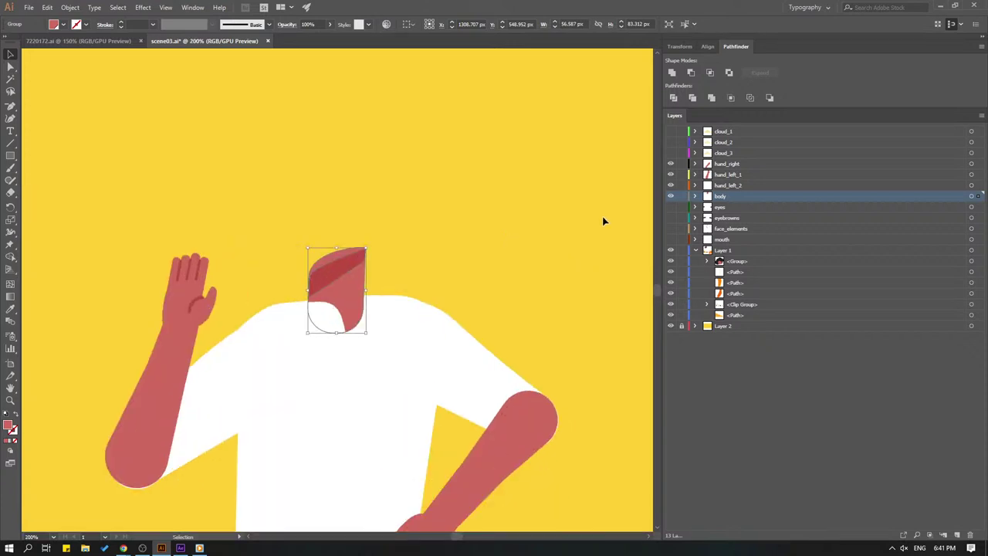
Move the body layer above hand_right in the Layers panel and fit the artboard in view
{"action": "left_click", "coordinate": [468, 231]}
{"action": "left_click_drag", "start_coordinate": [468, 231], "coordinate": [550, 184]}
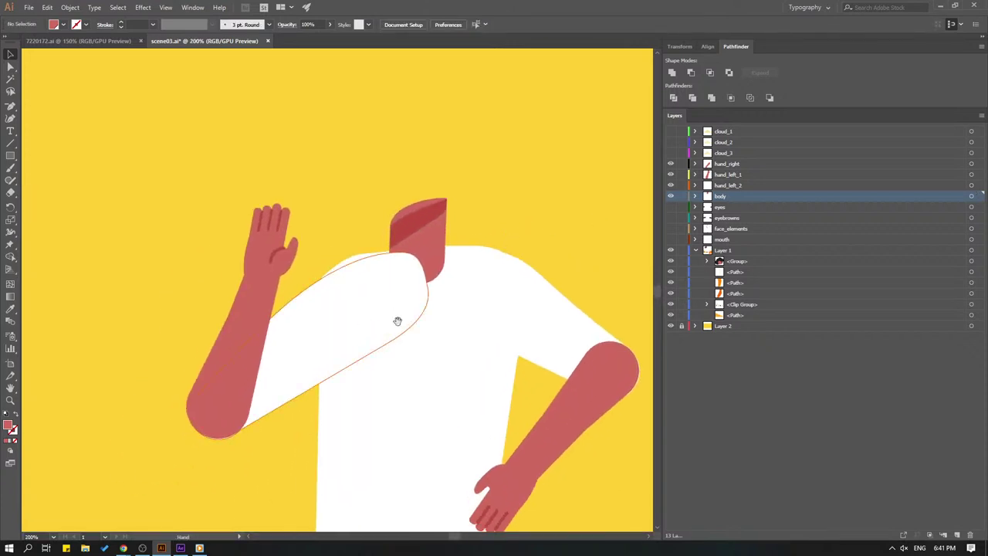
{"action": "left_click_drag", "start_coordinate": [398, 320], "coordinate": [432, 299]}
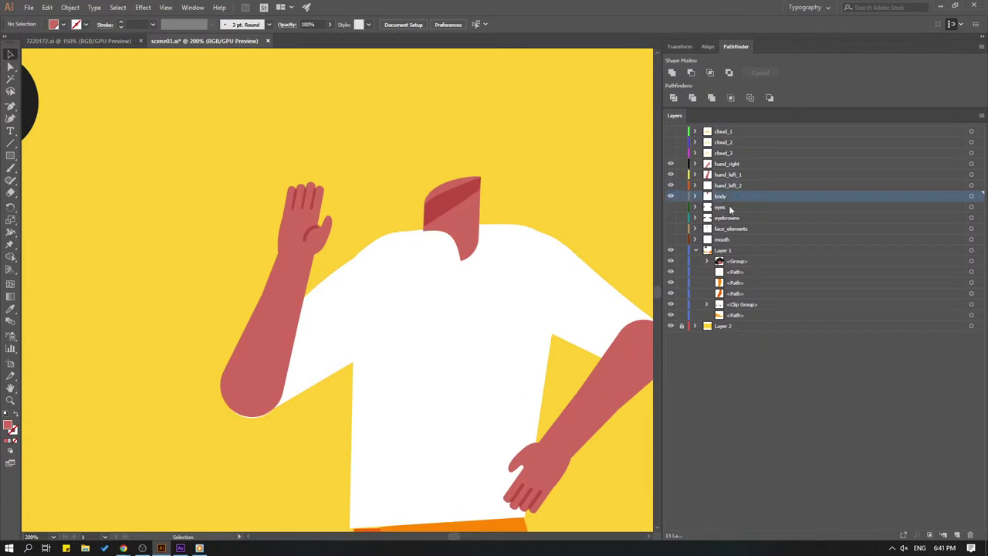
{"action": "left_click_drag", "start_coordinate": [716, 198], "coordinate": [729, 165]}
{"action": "key", "text": "ctrl+0"}
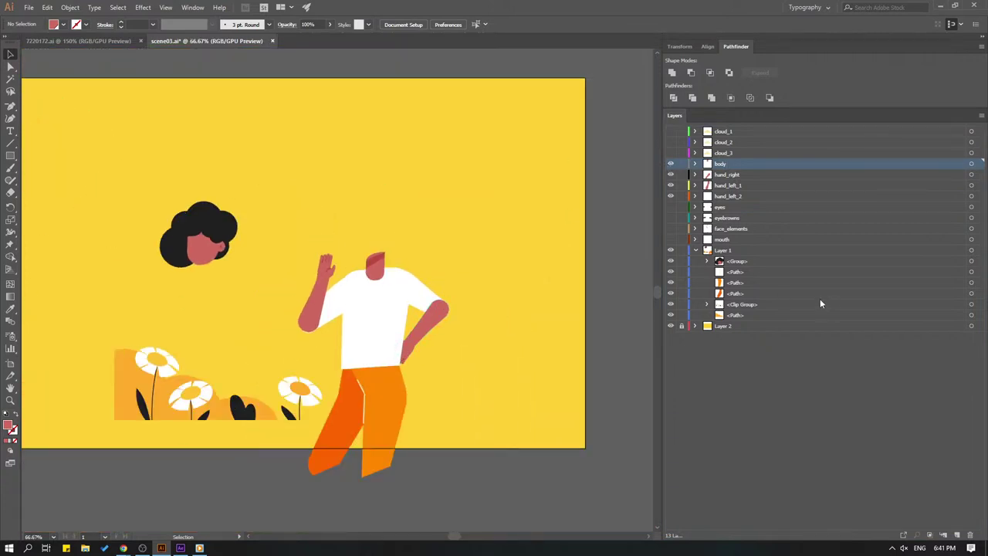
Cut the leftover head group out of Layer 1 and paste it into a new layer above body
{"action": "left_click", "coordinate": [752, 263]}
{"action": "left_click", "coordinate": [979, 261]}
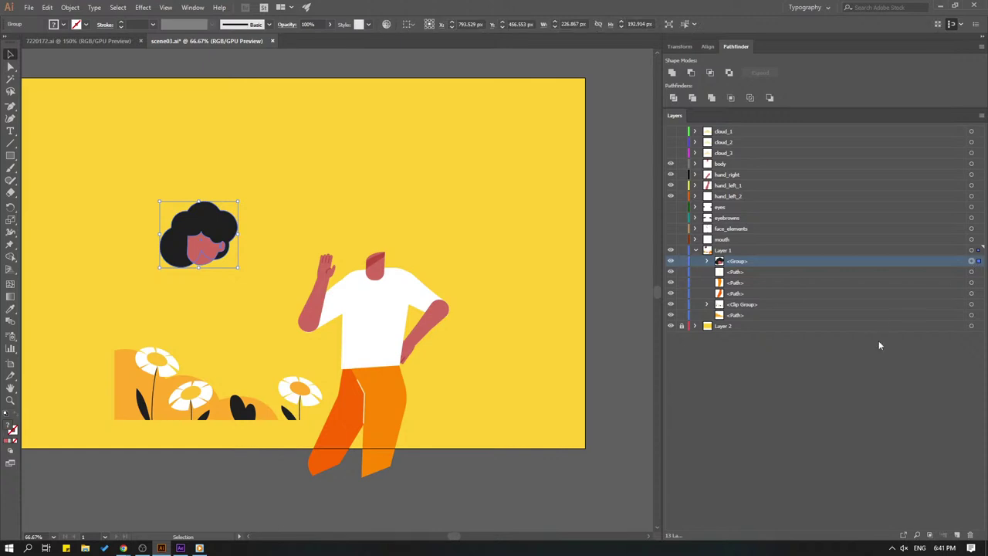
{"action": "key", "text": "Delete"}
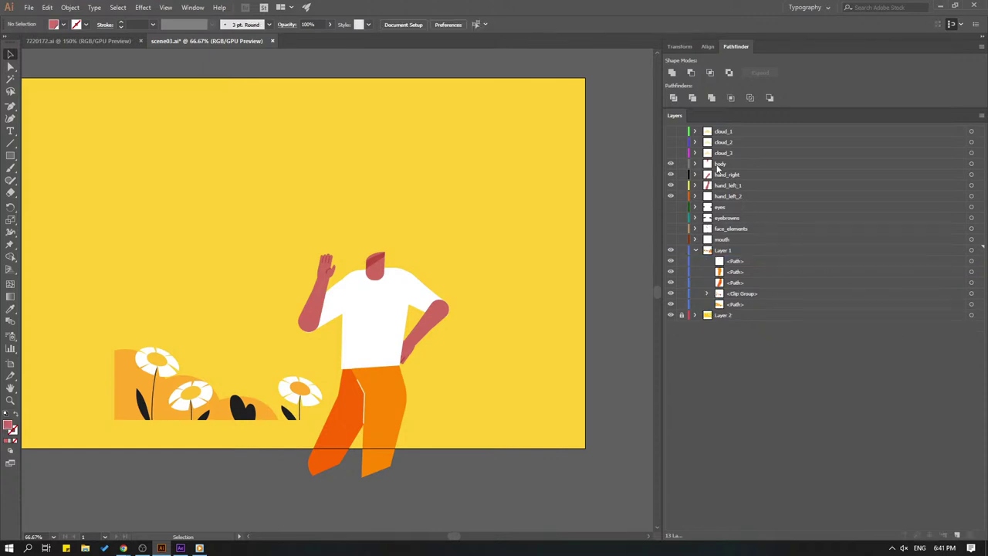
{"action": "left_click", "coordinate": [720, 164]}
{"action": "left_click", "coordinate": [958, 536]}
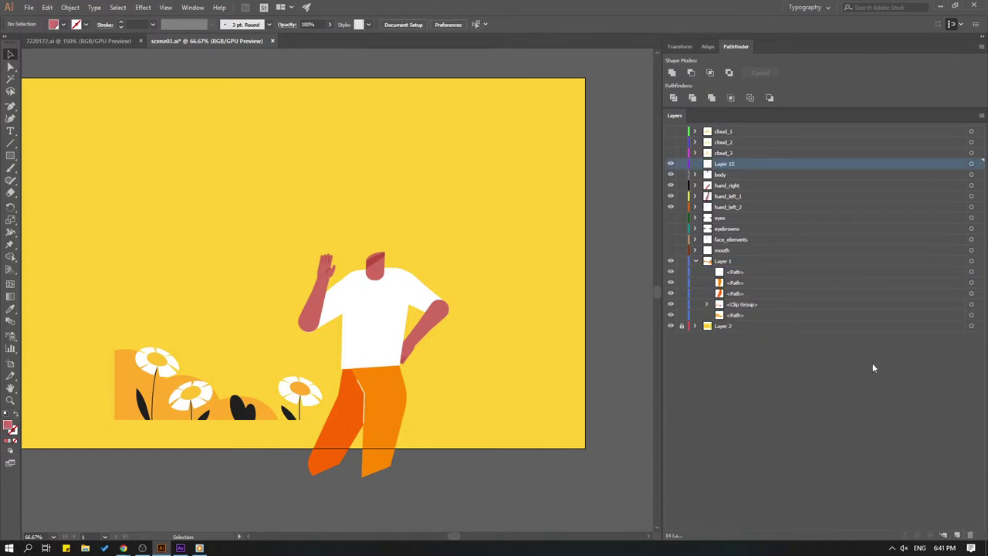
{"action": "key", "text": "ctrl+v"}
Move the head onto the figure's neck, lowering it slightly to rest there
{"action": "left_click_drag", "start_coordinate": [227, 227], "coordinate": [399, 227]}
{"action": "scroll", "coordinate": [435, 236], "scroll_direction": "up", "scroll_amount": 4}
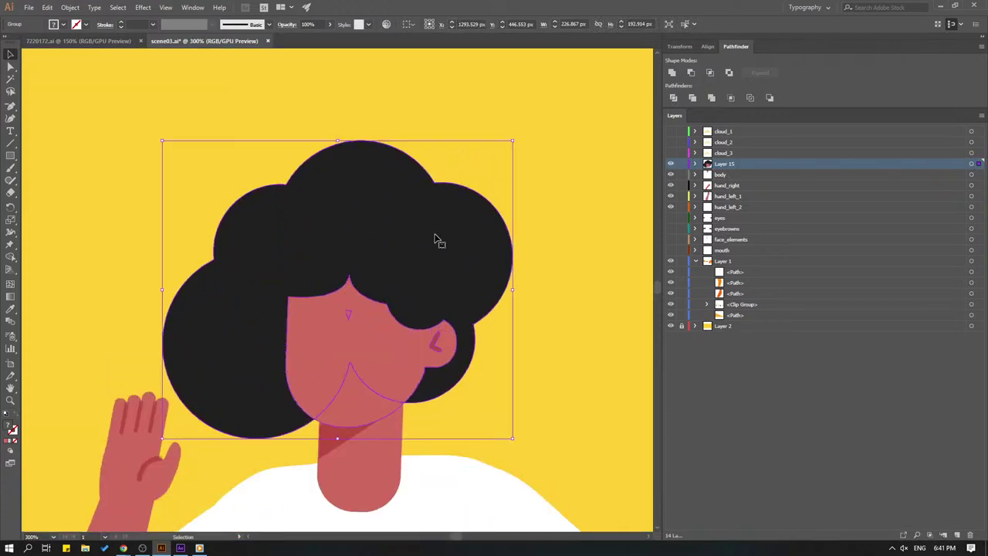
{"action": "left_click_drag", "start_coordinate": [410, 328], "coordinate": [404, 264]}
{"action": "left_click_drag", "start_coordinate": [352, 339], "coordinate": [349, 381]}
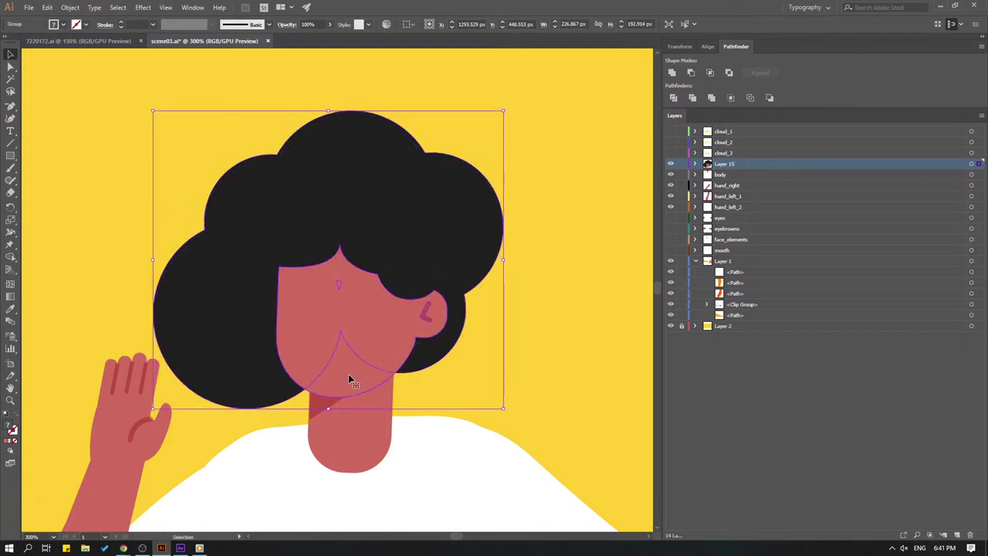
{"action": "left_click", "coordinate": [583, 200]}
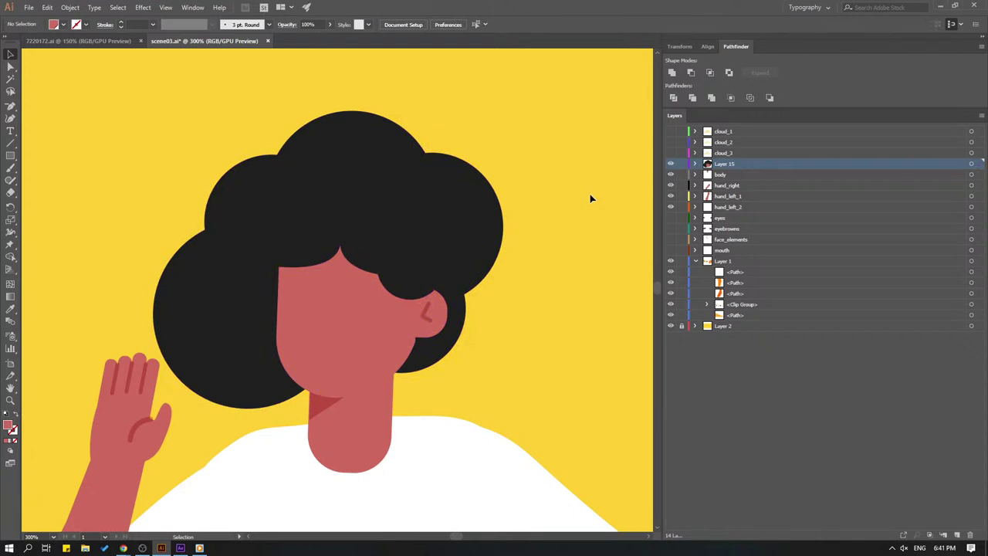
Check the assembled figure at different zoom levels and save the file
{"action": "key", "text": "ctrl+1"}
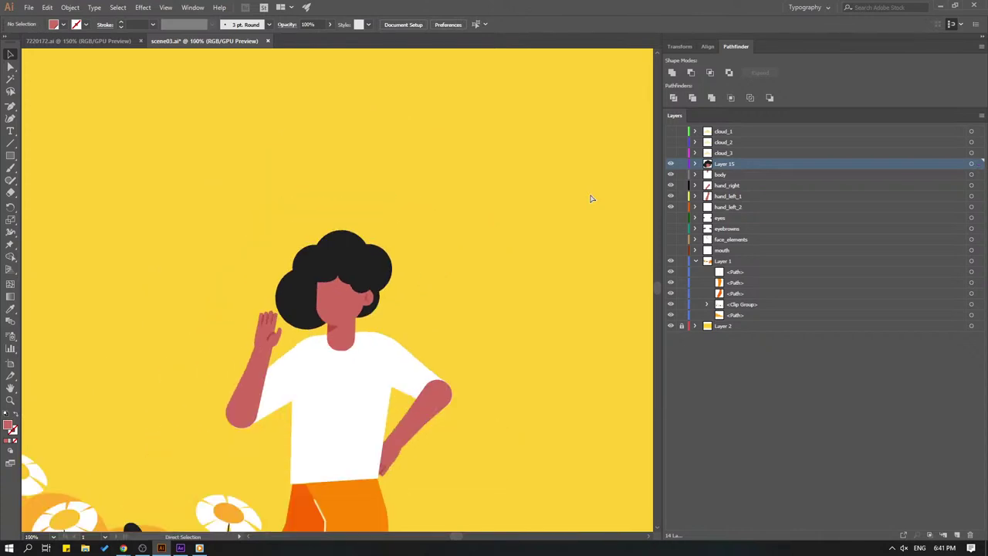
{"action": "key", "text": "ctrl+0"}
{"action": "key", "text": "ctrl+1"}
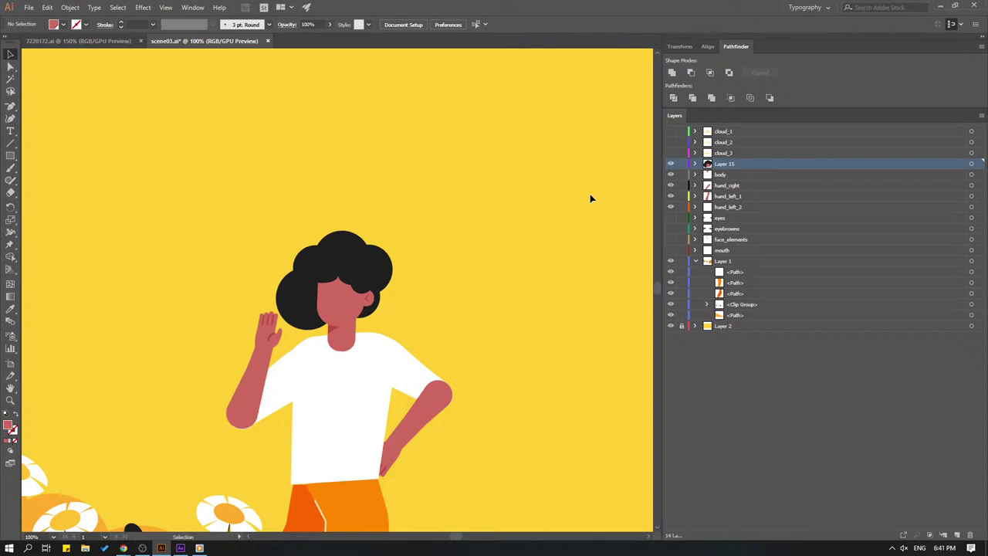
{"action": "scroll", "coordinate": [461, 263], "scroll_direction": "down", "scroll_amount": 3}
{"action": "key", "text": "ctrl+s"}
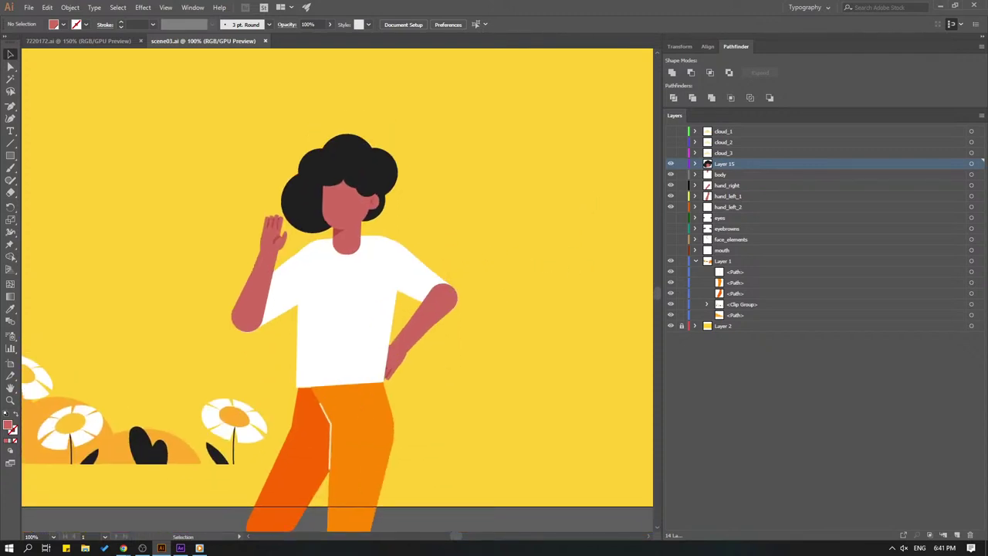
Return from Chrome, pan the artwork, and toggle visibility of the character's layers
{"action": "key", "text": "alt+Tab"}
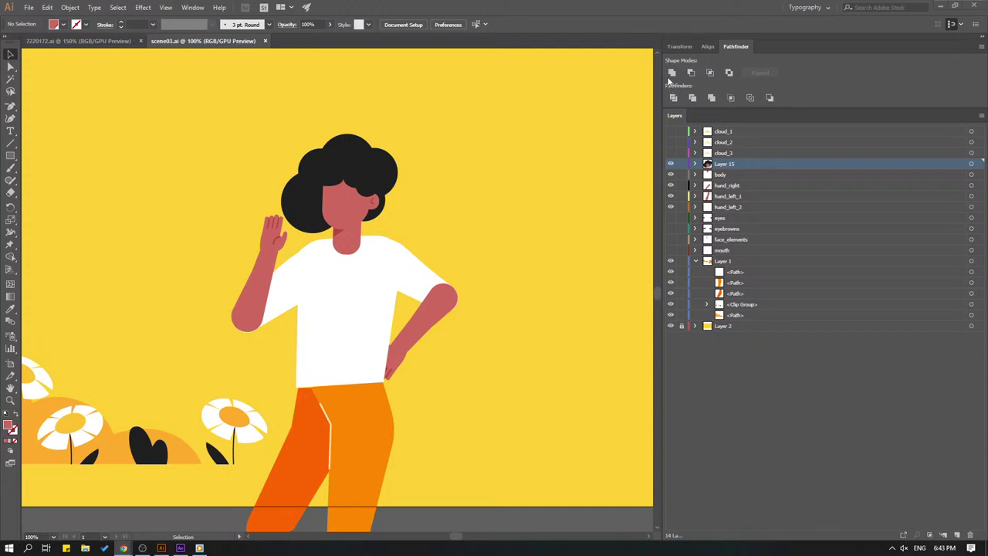
{"action": "left_click", "coordinate": [627, 4]}
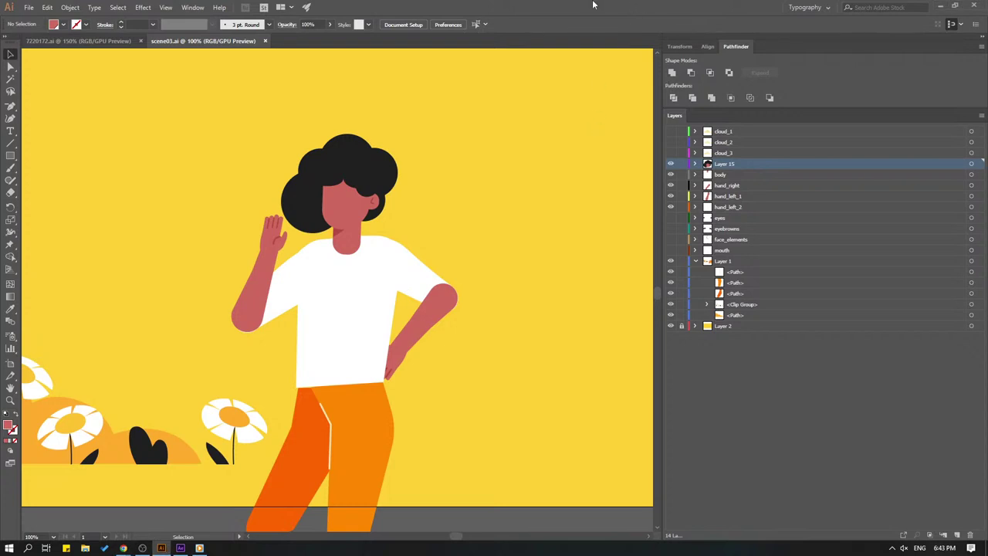
{"action": "left_click_drag", "start_coordinate": [288, 261], "coordinate": [365, 256]}
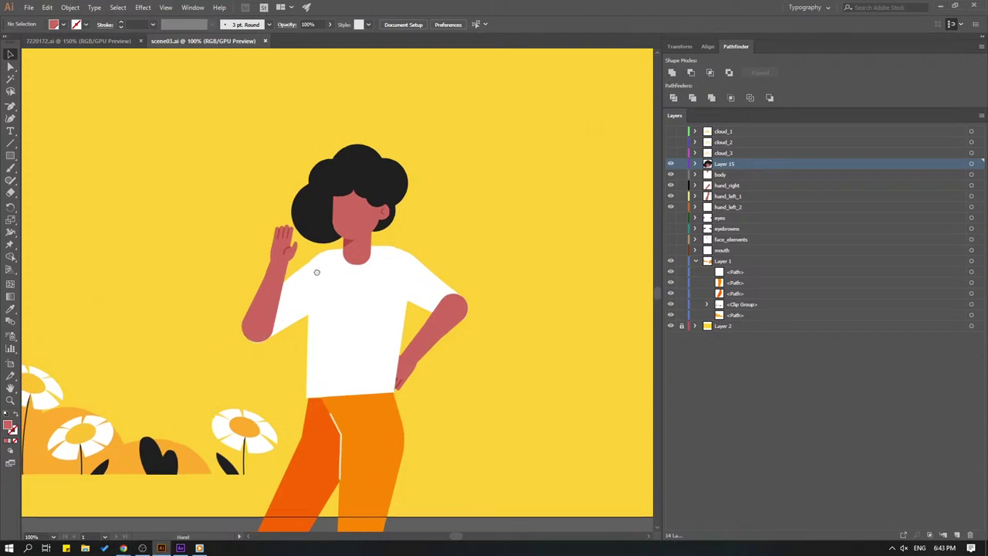
{"action": "left_click_drag", "start_coordinate": [450, 309], "coordinate": [463, 302]}
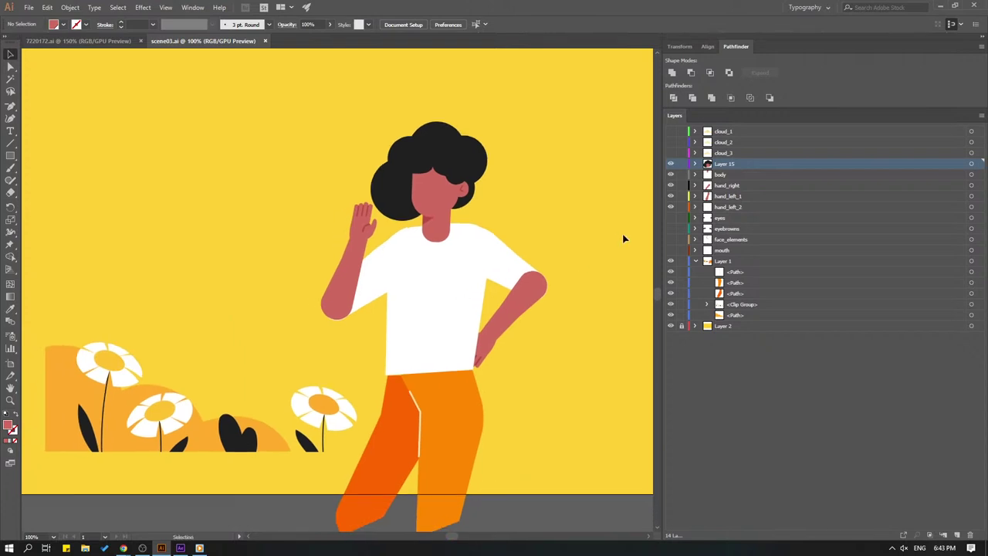
{"action": "mouse_move", "coordinate": [671, 208]}
{"action": "left_mouse_down"}
{"action": "mouse_move", "coordinate": [671, 164]}
{"action": "mouse_move", "coordinate": [671, 251]}
{"action": "left_mouse_up"}
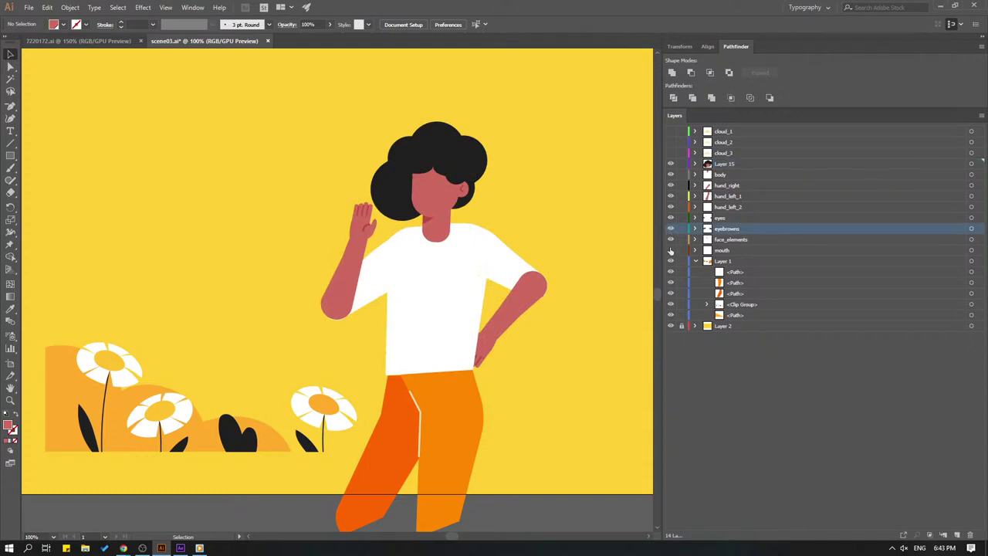
{"action": "left_click", "coordinate": [724, 250]}
{"action": "left_click", "coordinate": [720, 218], "text": "shift"}
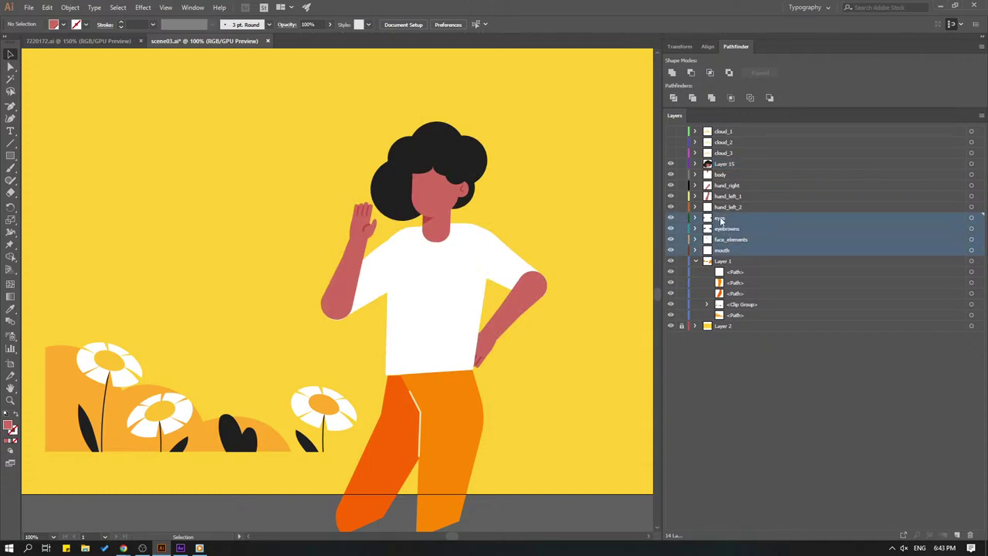
{"action": "left_click_drag", "start_coordinate": [721, 219], "coordinate": [722, 158]}
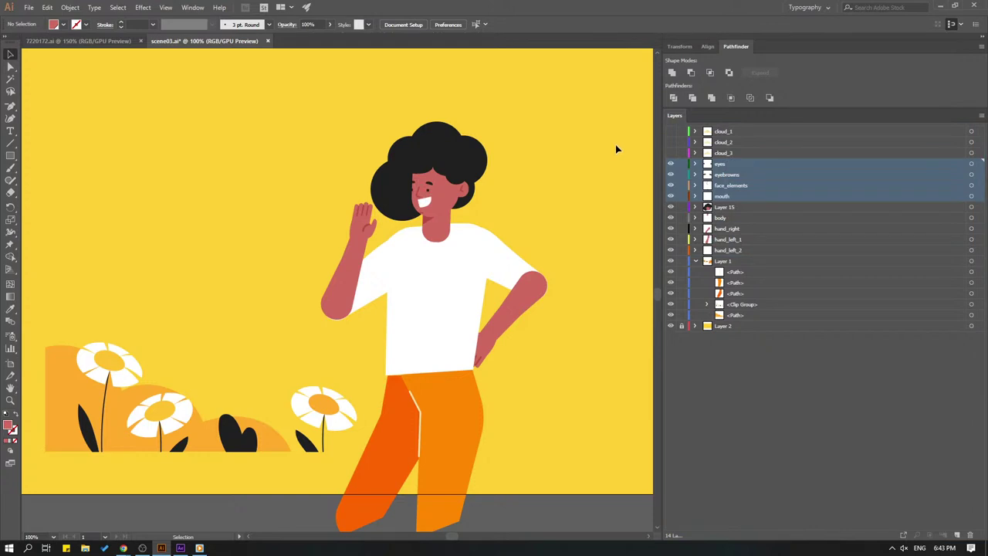
{"action": "key", "text": "a"}
{"action": "key", "text": "ctrl+plus"}
{"action": "key", "text": "ctrl+plus"}
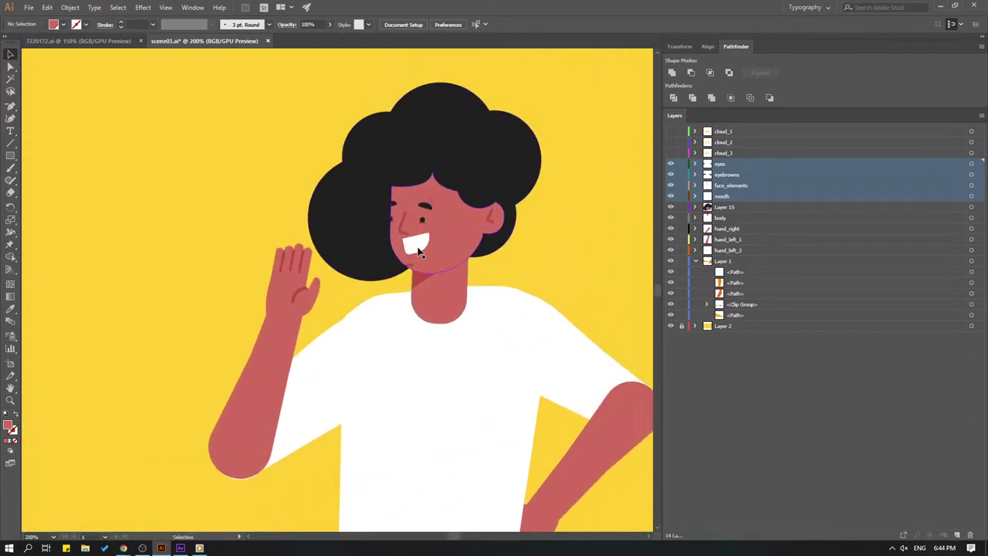
{"action": "left_click", "coordinate": [979, 164]}
{"action": "left_click", "coordinate": [979, 174], "text": "shift"}
{"action": "left_click", "coordinate": [979, 185], "text": "shift"}
{"action": "left_click", "coordinate": [980, 196], "text": "shift"}
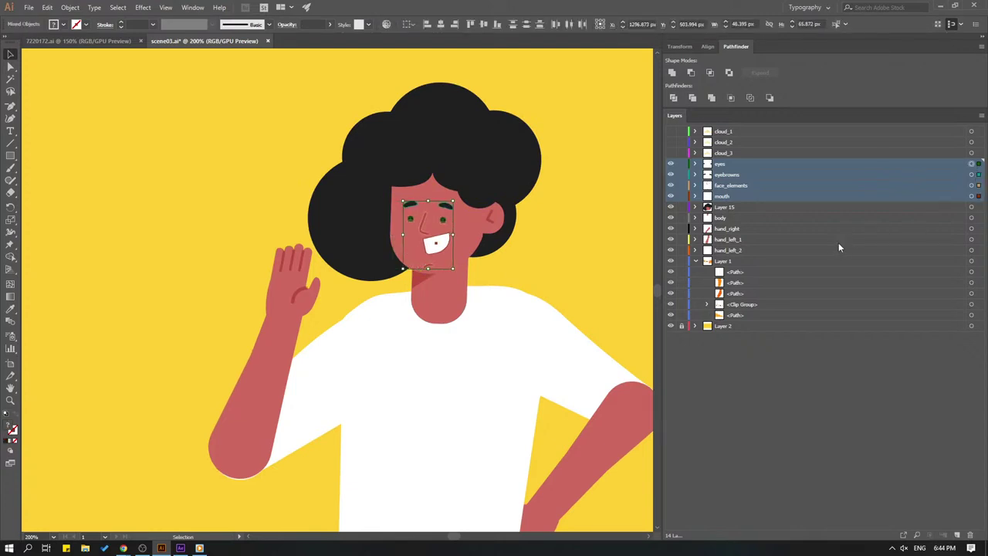
{"action": "left_click", "coordinate": [216, 141]}
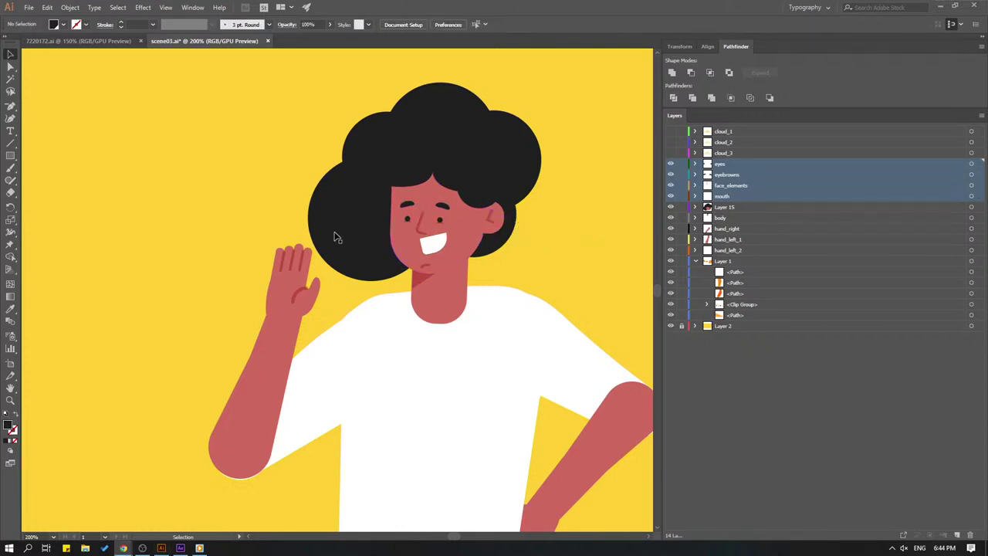
{"action": "key", "text": "a"}
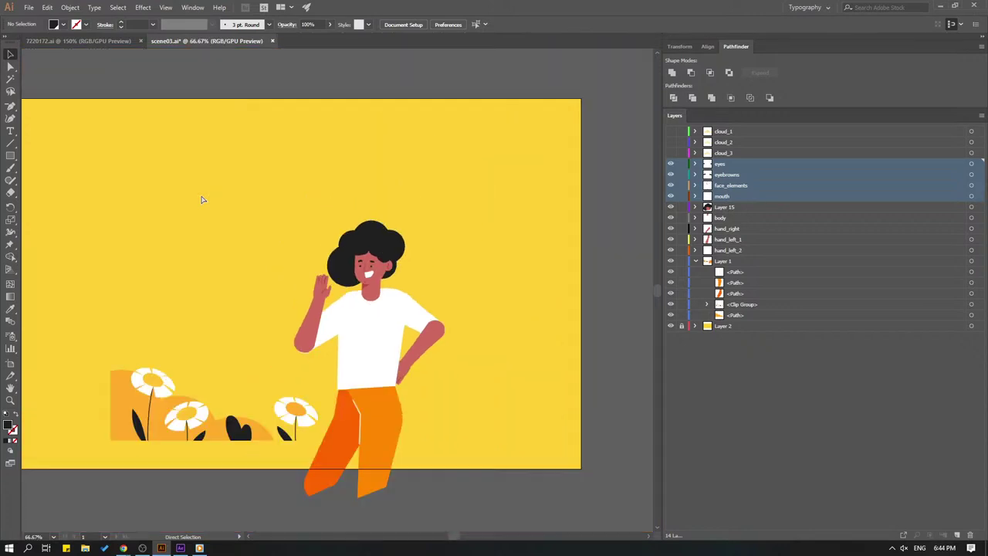
Save the file and hide the character's face and body layers via their eye icons
{"action": "key", "text": "ctrl+s"}
{"action": "left_click_drag", "start_coordinate": [670, 250], "coordinate": [670, 164]}
{"action": "left_click_drag", "start_coordinate": [410, 422], "coordinate": [436, 384]}
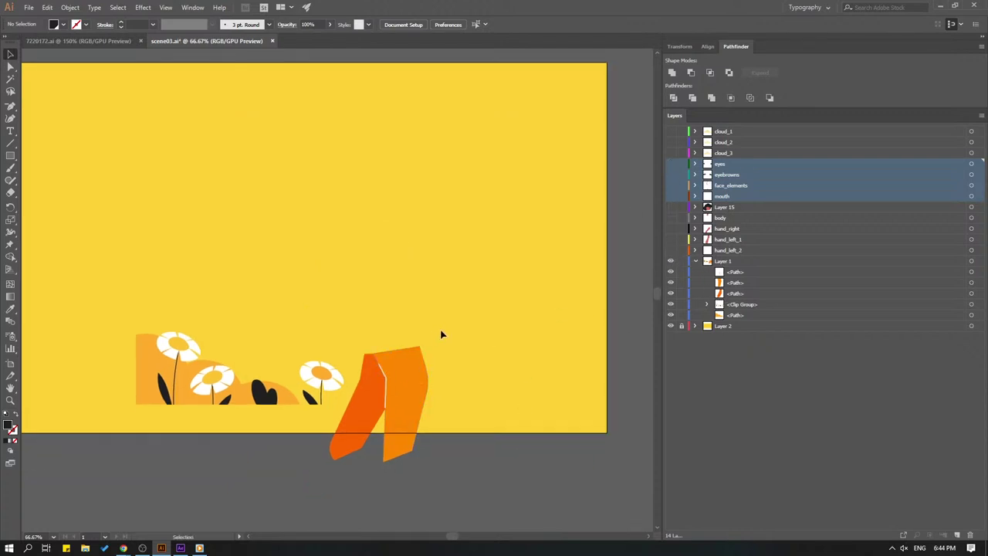
{"action": "left_click", "coordinate": [670, 272]}
{"action": "left_click", "coordinate": [670, 271]}
Create a new layer above Layer 1 named foots
{"action": "left_click", "coordinate": [733, 275]}
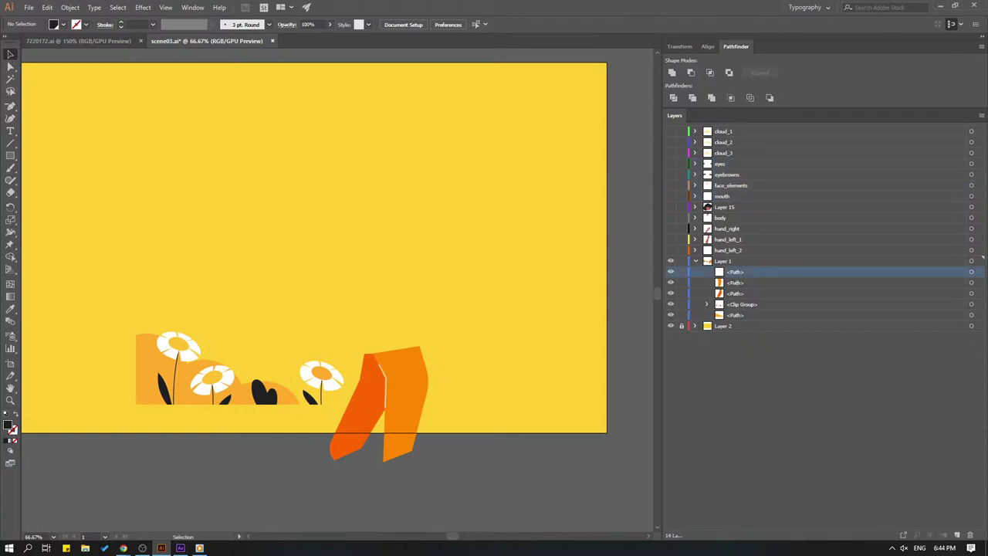
{"action": "left_click", "coordinate": [724, 262]}
{"action": "left_click", "coordinate": [945, 534]}
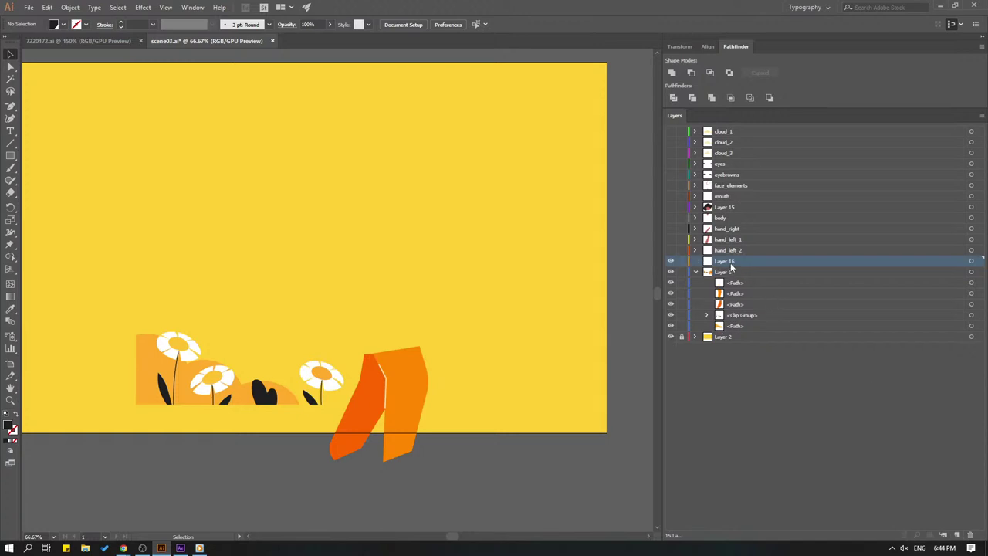
{"action": "double_click", "coordinate": [726, 261]}
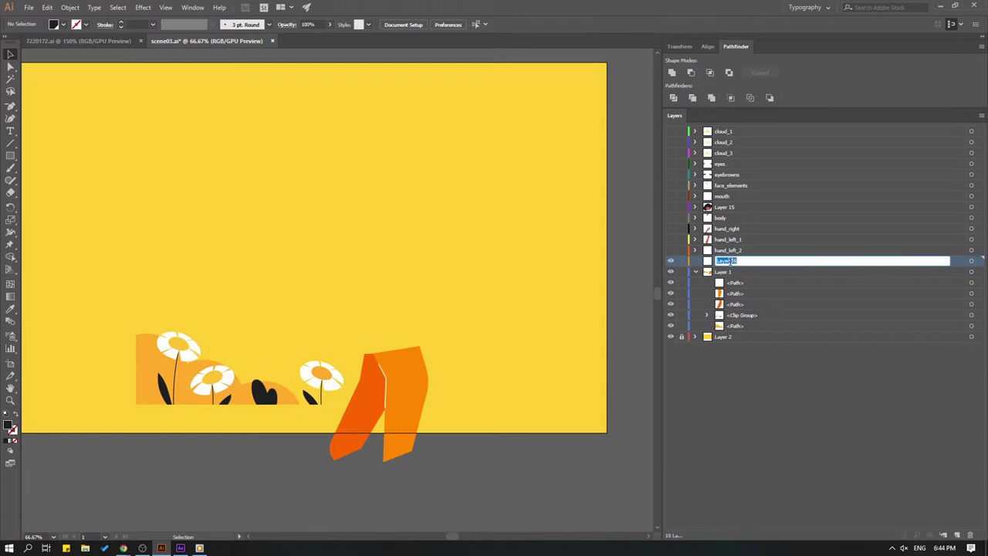
{"action": "type", "text": "foot"}
{"action": "type", "text": "s"}
{"action": "key", "text": "Return"}
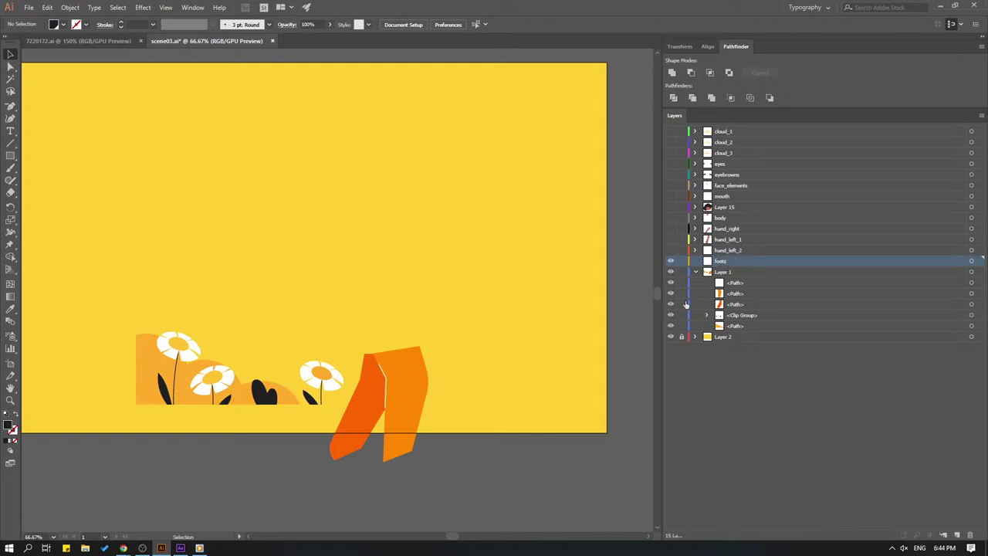
Move the three leg paths from Layer 1 into the foots layer
{"action": "left_click", "coordinate": [734, 284]}
{"action": "left_click", "coordinate": [736, 293], "text": "shift"}
{"action": "left_click", "coordinate": [737, 304], "text": "shift"}
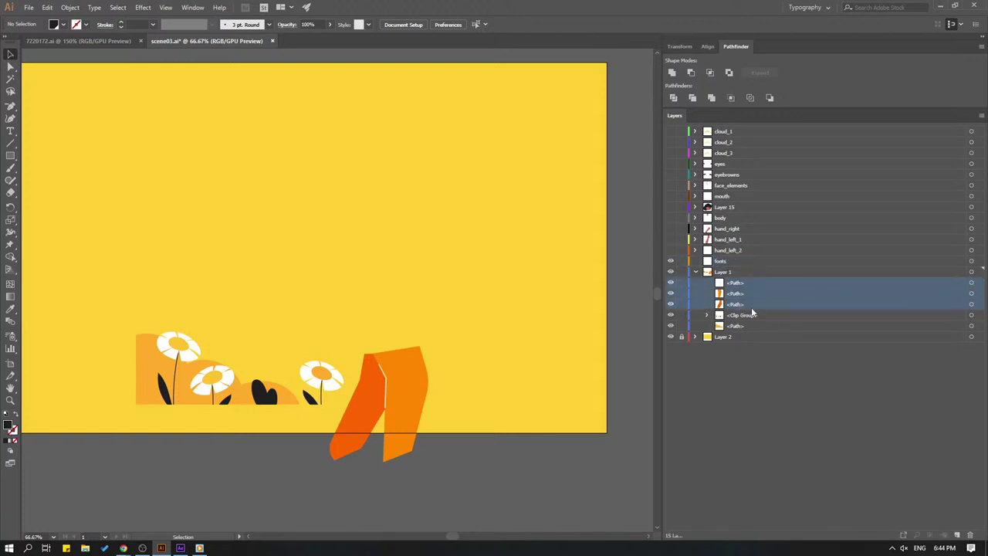
{"action": "left_click_drag", "start_coordinate": [734, 289], "coordinate": [722, 263]}
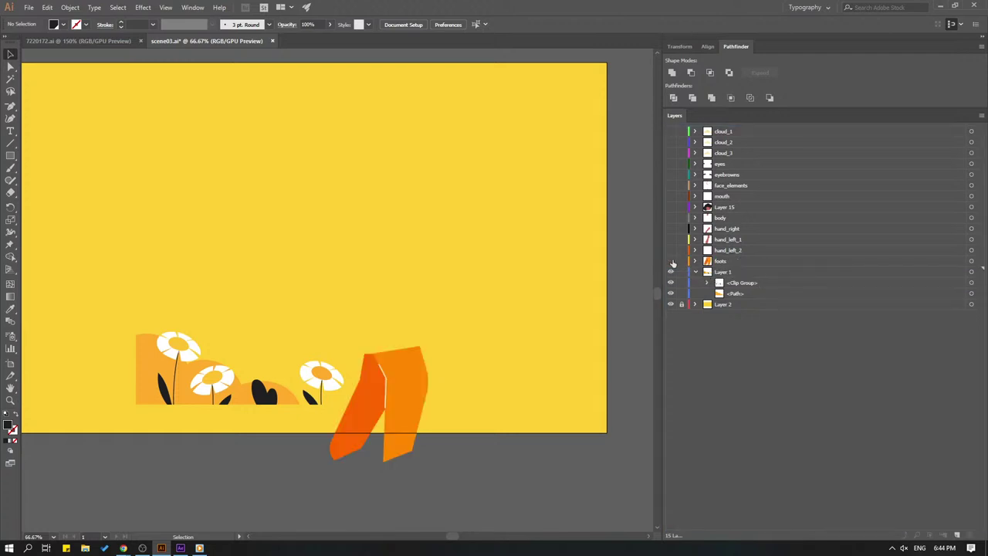
{"action": "left_click", "coordinate": [671, 262]}
{"action": "left_click", "coordinate": [671, 262]}
Hide the foots layer, leaving only the daisy bushes visible
{"action": "left_click_drag", "start_coordinate": [324, 303], "coordinate": [334, 314]}
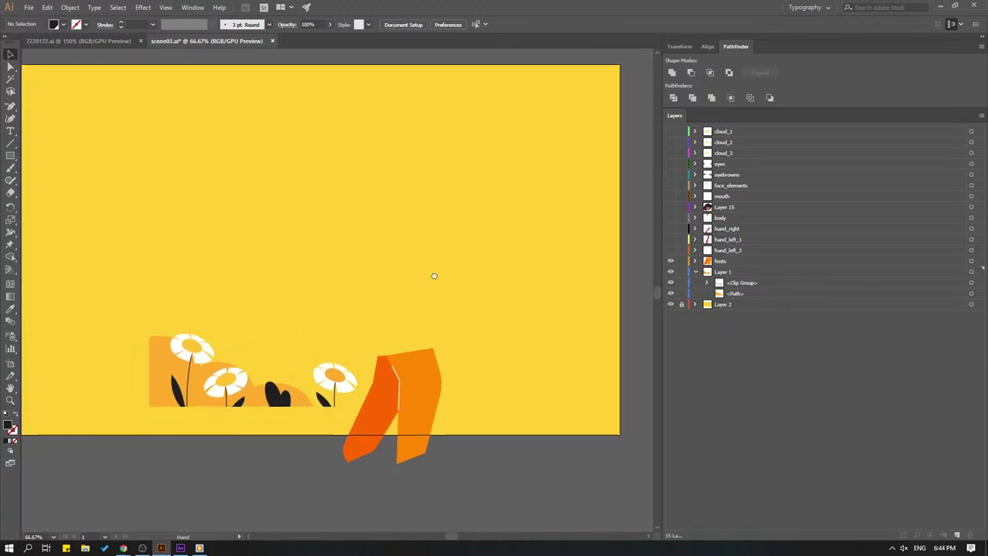
{"action": "left_click_drag", "start_coordinate": [432, 285], "coordinate": [435, 274]}
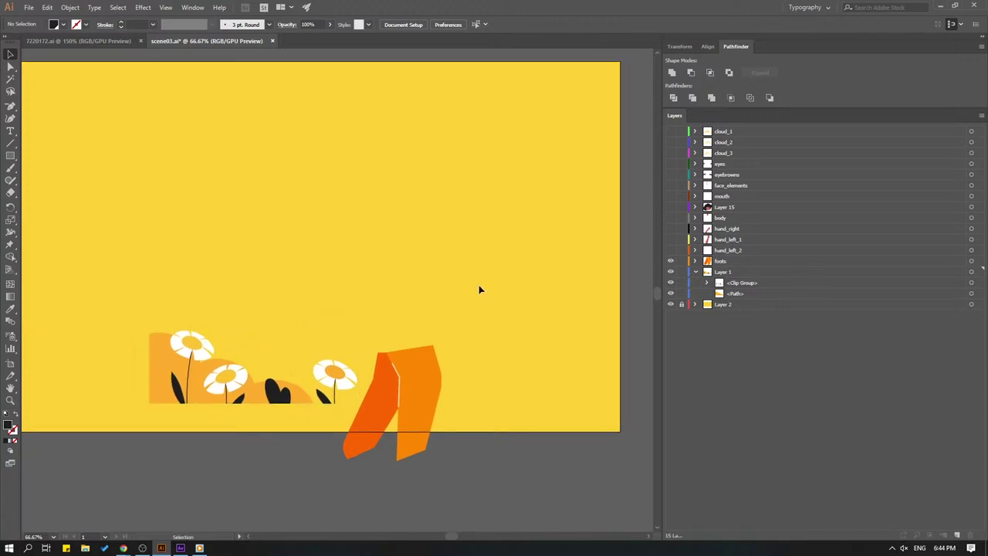
{"action": "left_click", "coordinate": [671, 261]}
{"action": "left_click_drag", "start_coordinate": [203, 343], "coordinate": [291, 319]}
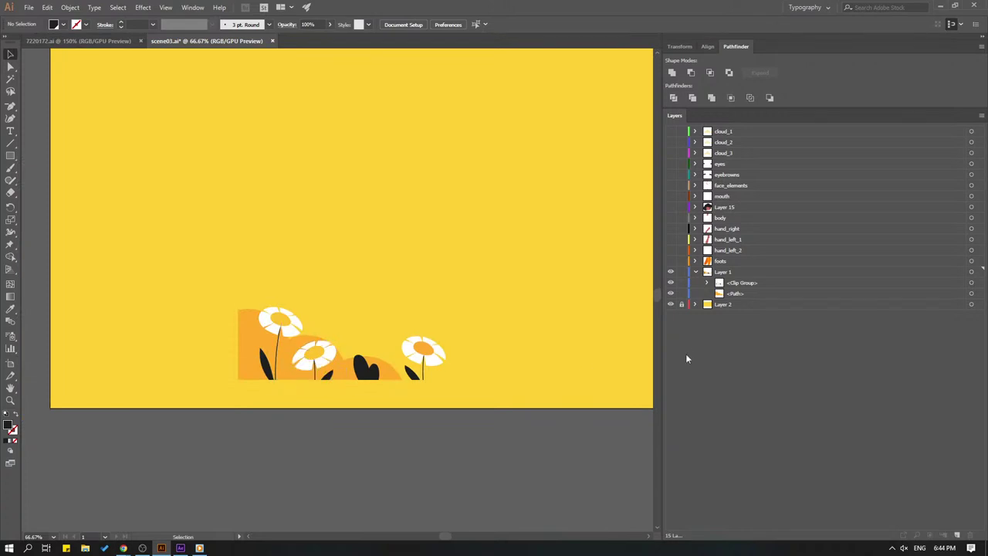
Cut the orange hill into a new Layer 17 in place, then move it to the lower-left corner
{"action": "left_click_drag", "start_coordinate": [325, 407], "coordinate": [373, 390]}
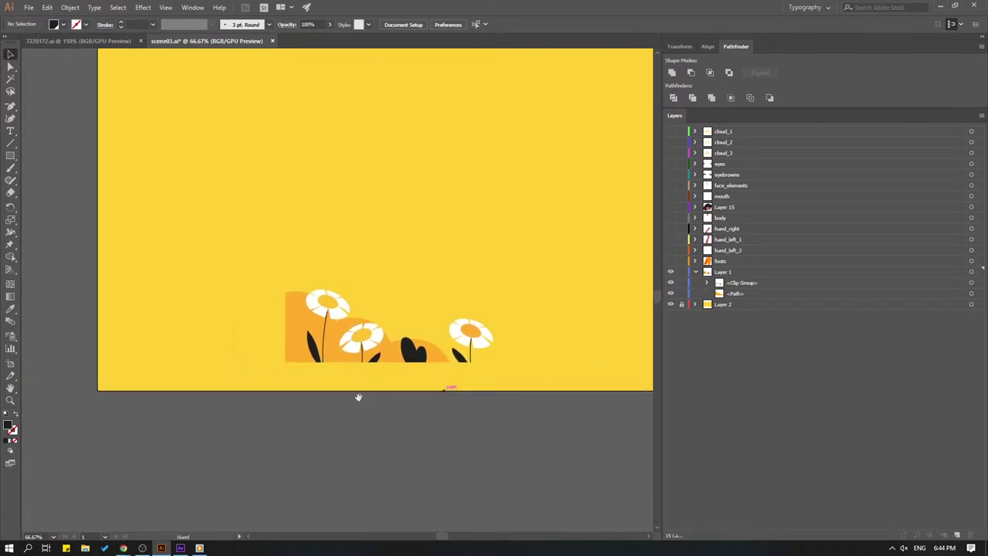
{"action": "left_click", "coordinate": [294, 326]}
{"action": "key", "text": "Delete"}
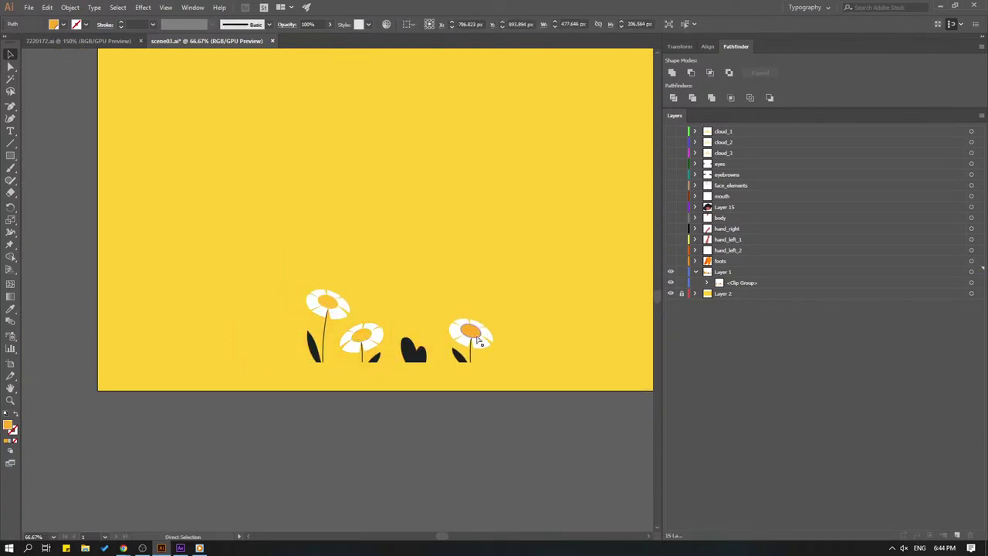
{"action": "left_click", "coordinate": [944, 535]}
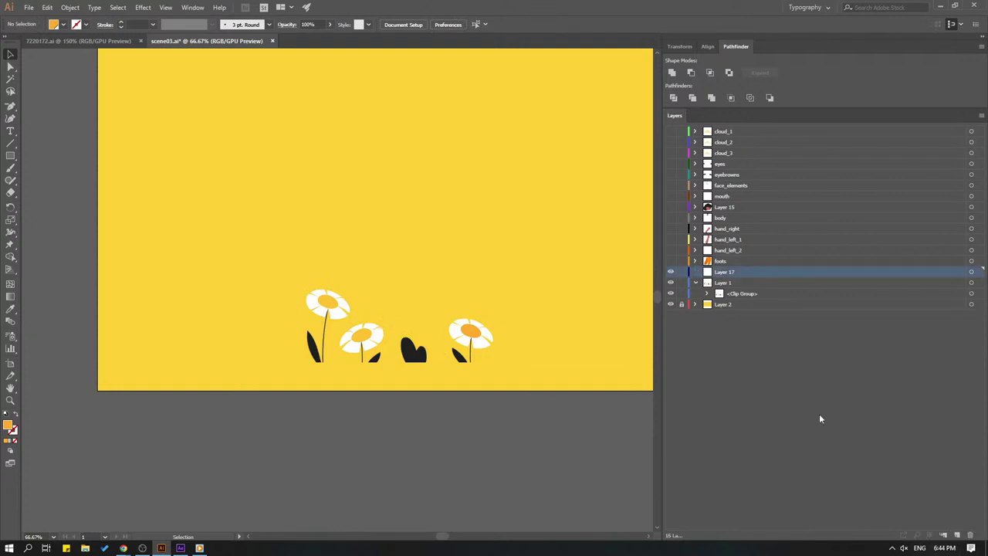
{"action": "key", "text": "ctrl+f"}
{"action": "left_click_drag", "start_coordinate": [304, 368], "coordinate": [122, 383]}
{"action": "left_click", "coordinate": [333, 416]}
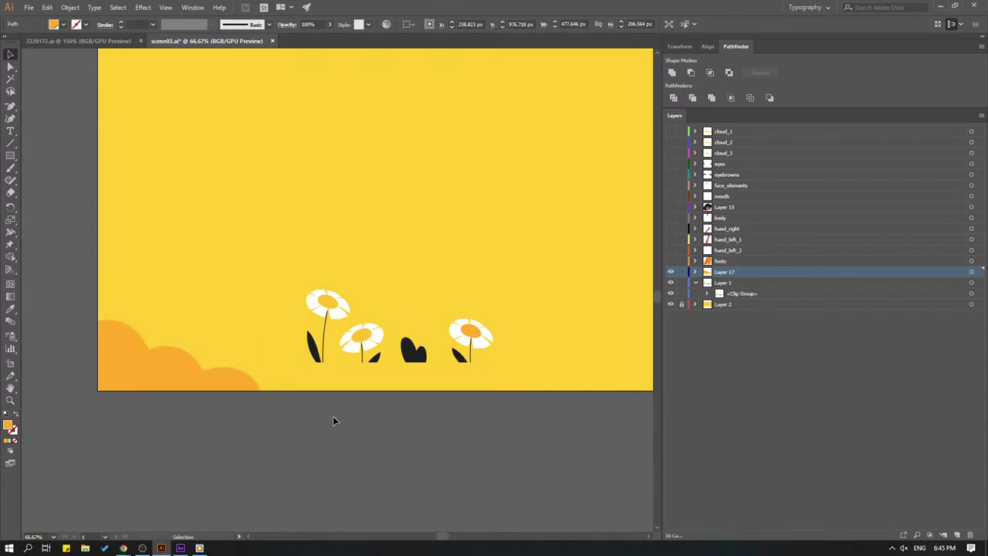
{"action": "scroll", "coordinate": [352, 382], "scroll_direction": "right", "scroll_amount": 1}
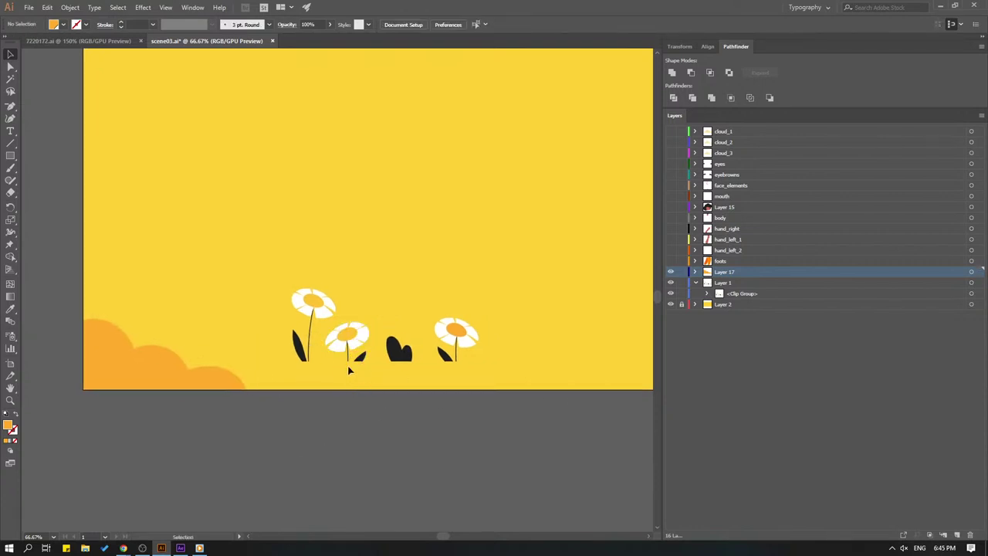
Delete the clip group's clipping rectangle and the black heart path
{"action": "left_click", "coordinate": [709, 294]}
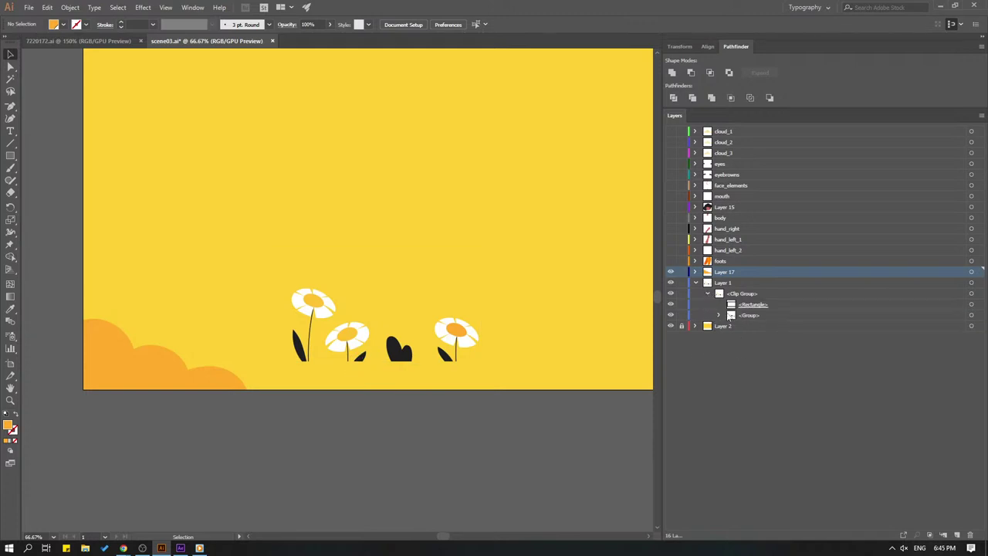
{"action": "left_click", "coordinate": [754, 307]}
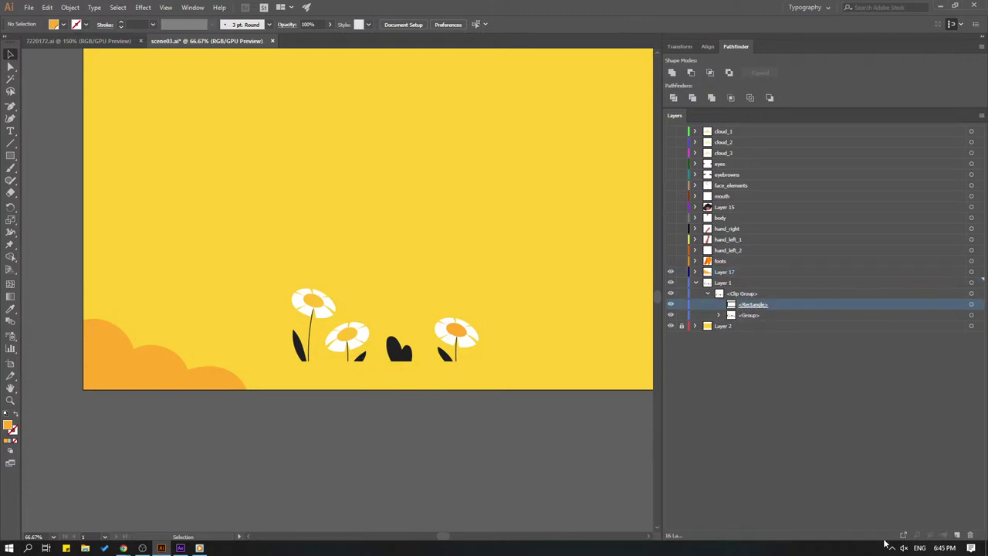
{"action": "left_click", "coordinate": [970, 535]}
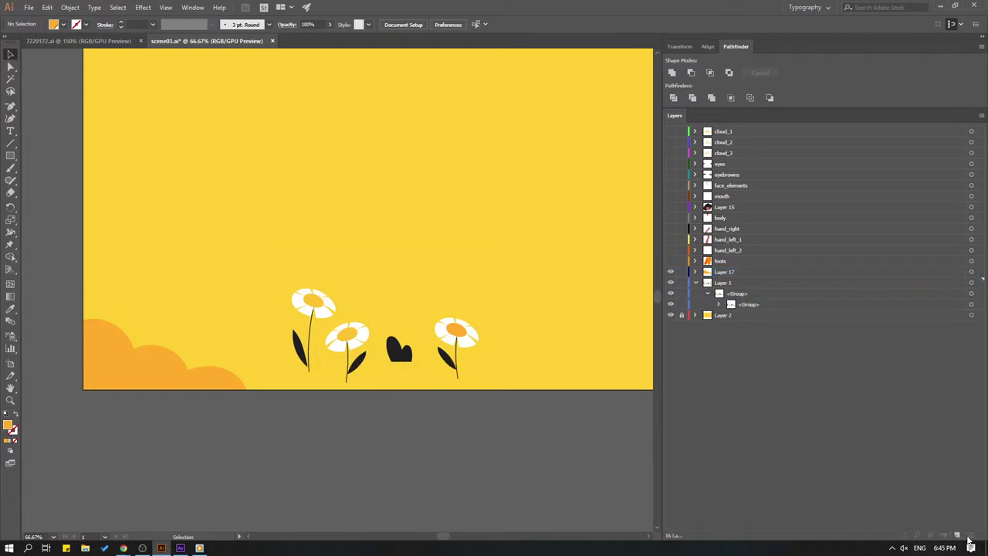
{"action": "left_click", "coordinate": [718, 305]}
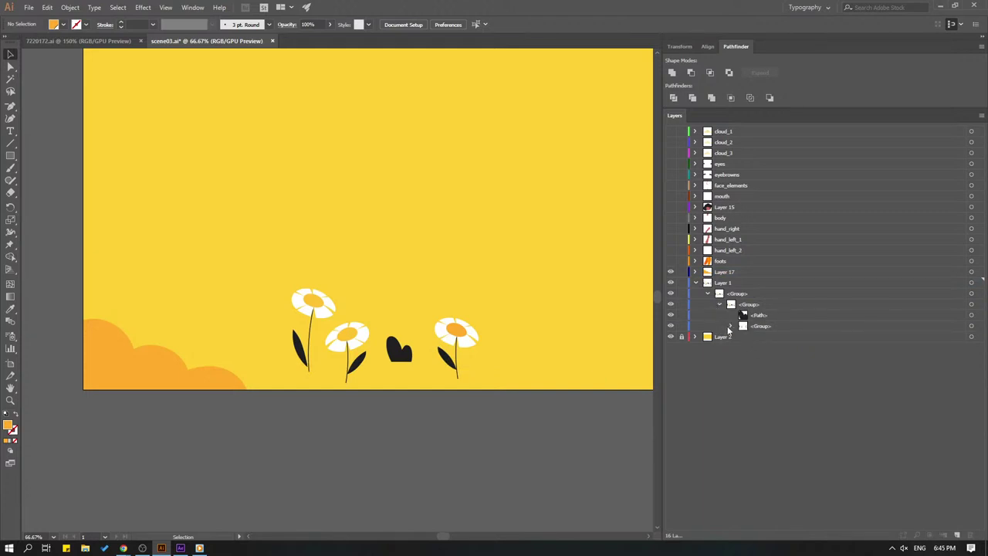
{"action": "left_click", "coordinate": [729, 326]}
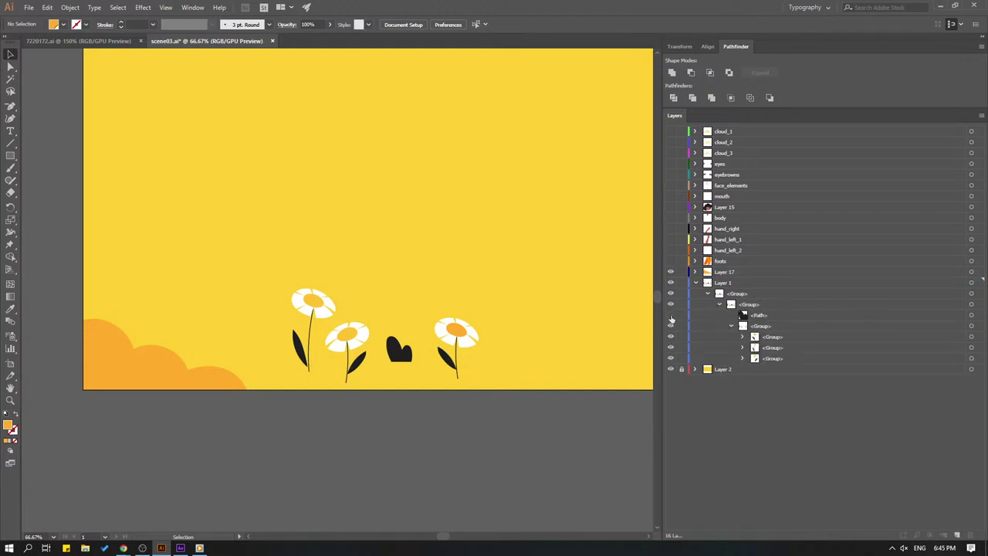
{"action": "left_click", "coordinate": [755, 316]}
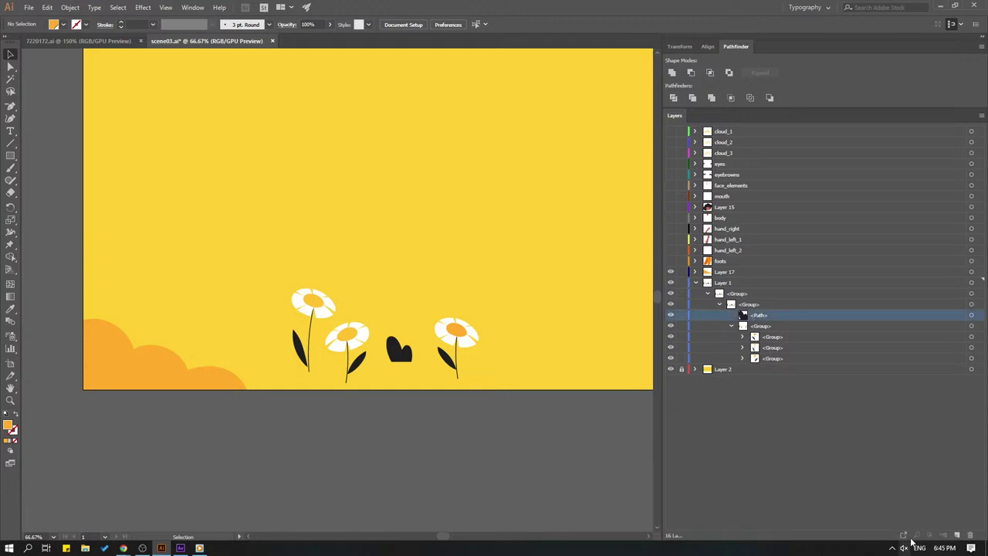
{"action": "left_click", "coordinate": [970, 535]}
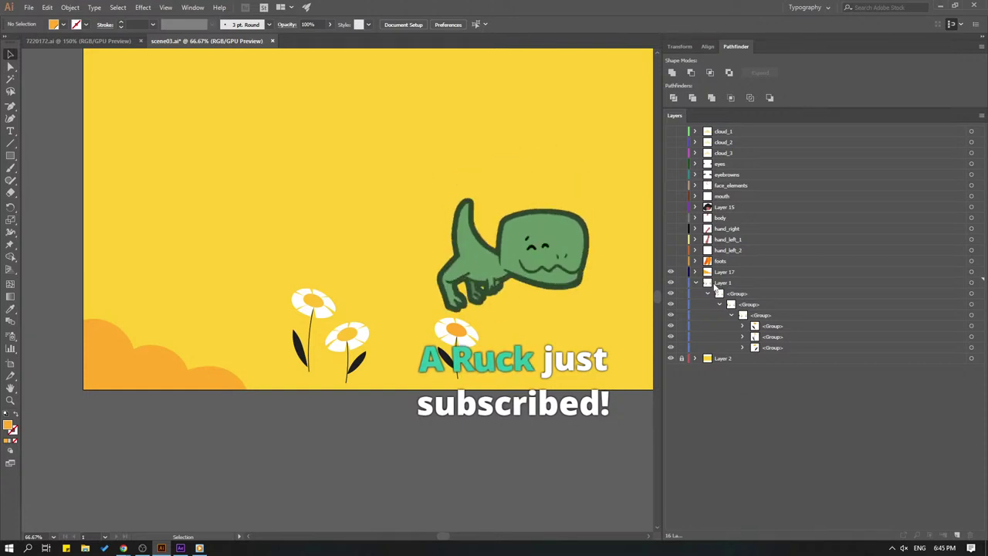
Put each of the three flower groups on its own new Layer 18, 19 and 20, removing emptied Layer 1
{"action": "left_click", "coordinate": [958, 536]}
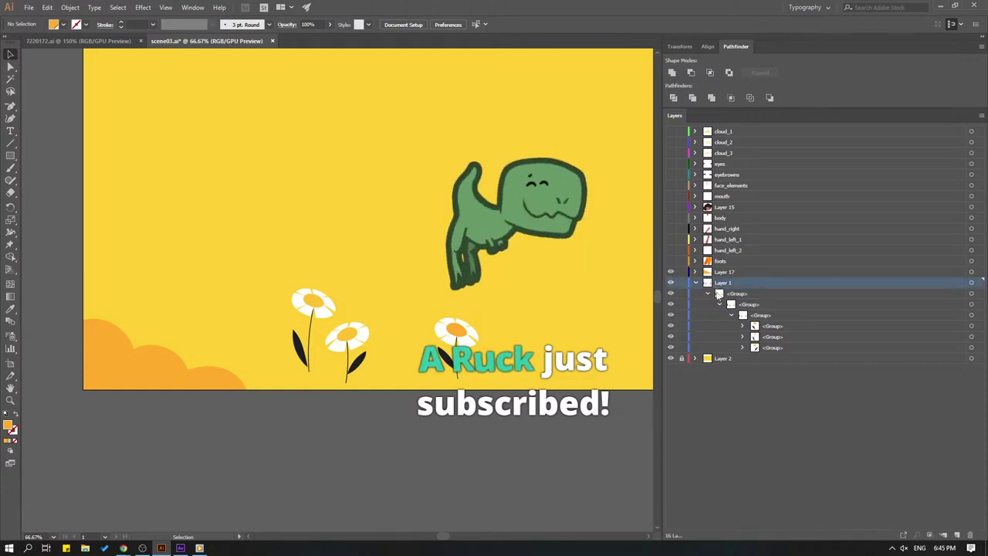
{"action": "left_click", "coordinate": [957, 535]}
{"action": "left_click", "coordinate": [958, 535]}
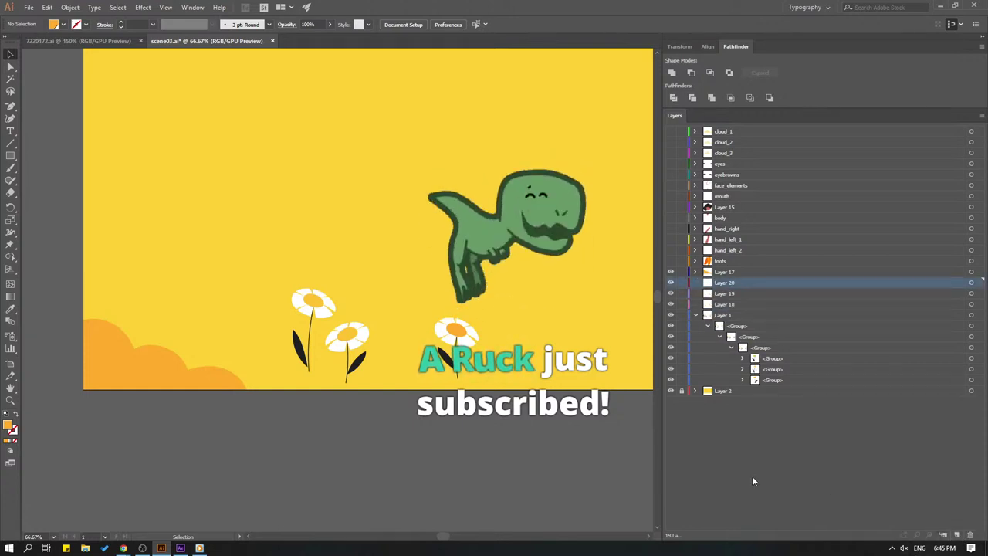
{"action": "left_click", "coordinate": [755, 358]}
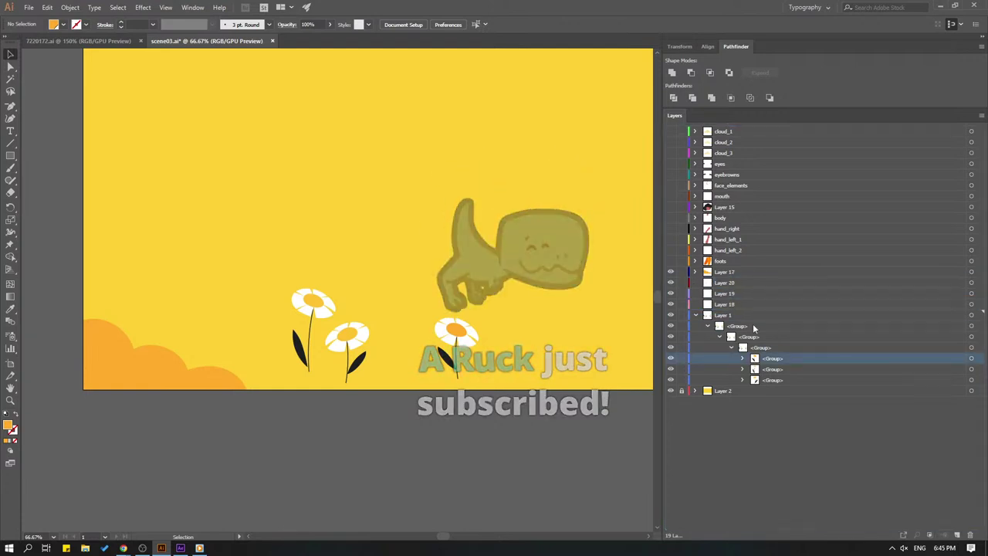
{"action": "left_click_drag", "start_coordinate": [755, 329], "coordinate": [711, 304]}
{"action": "left_click", "coordinate": [687, 316]}
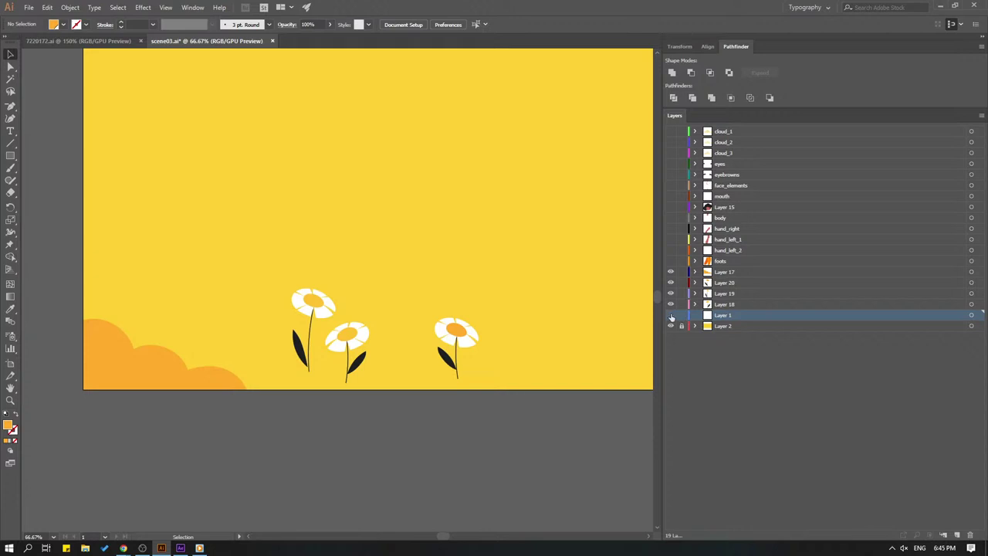
{"action": "key", "text": "Delete"}
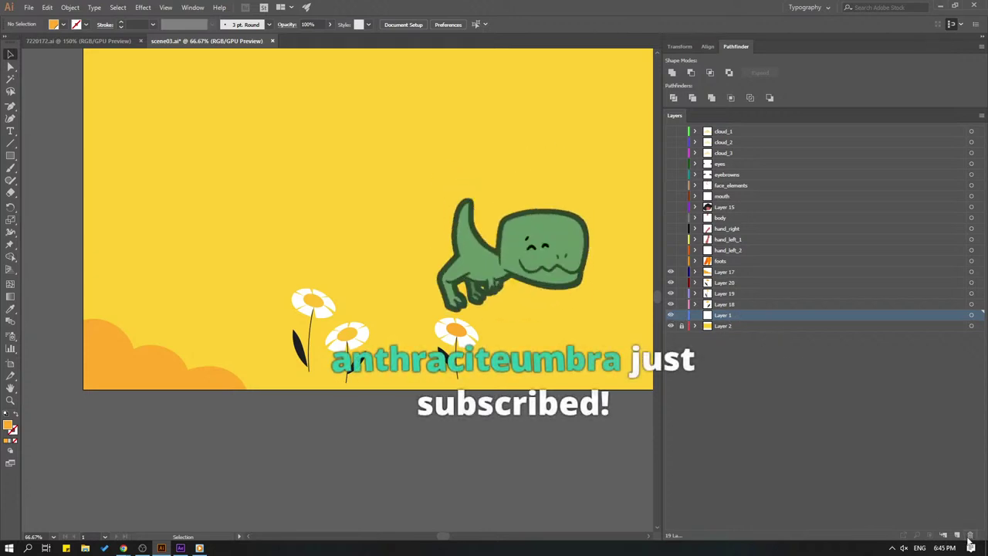
Rename the first two flower layers flower_1 and flower_2
{"action": "left_click", "coordinate": [716, 306]}
{"action": "type", "text": "flower"}
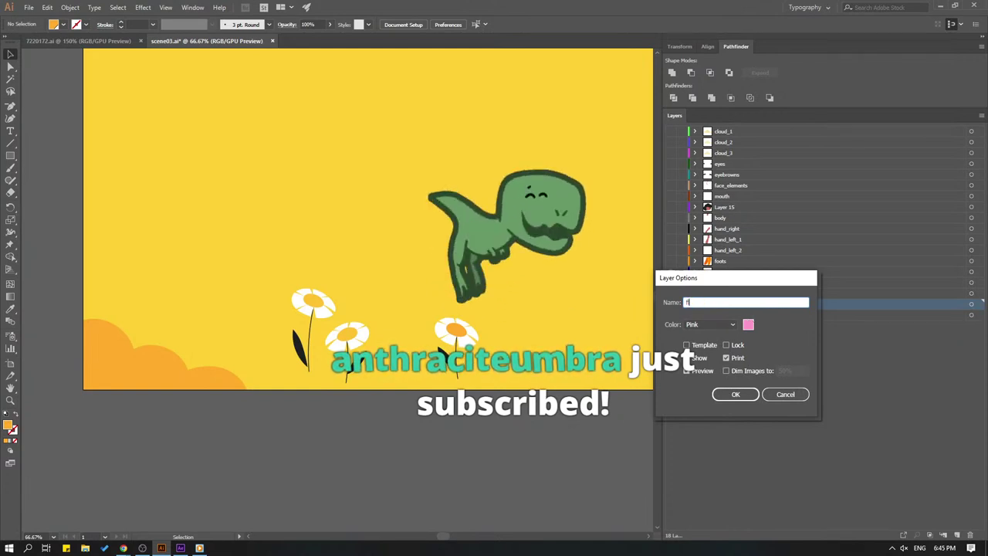
{"action": "type", "text": "_1"}
{"action": "key", "text": "Return"}
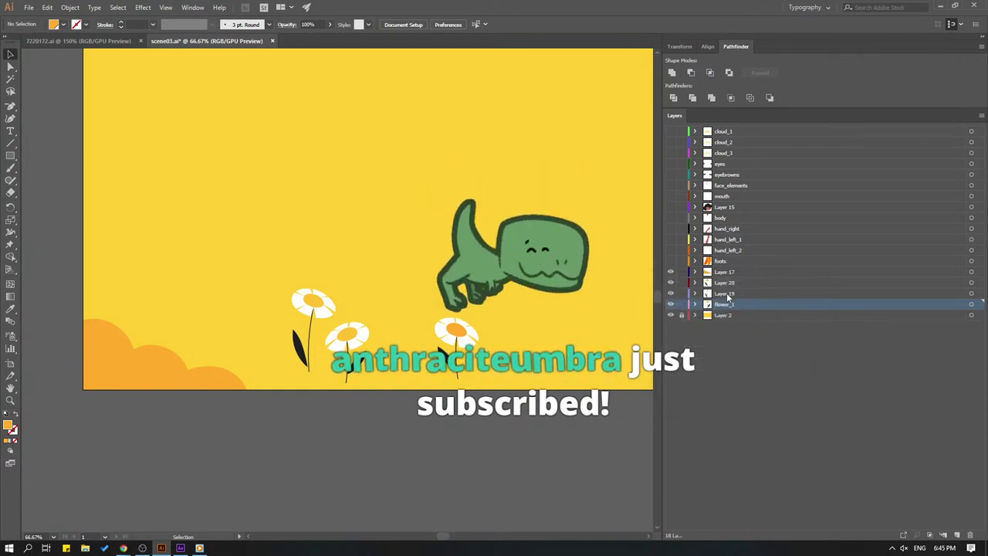
{"action": "double_click", "coordinate": [726, 293]}
{"action": "type", "text": "flower_2"}
{"action": "key", "text": "Return"}
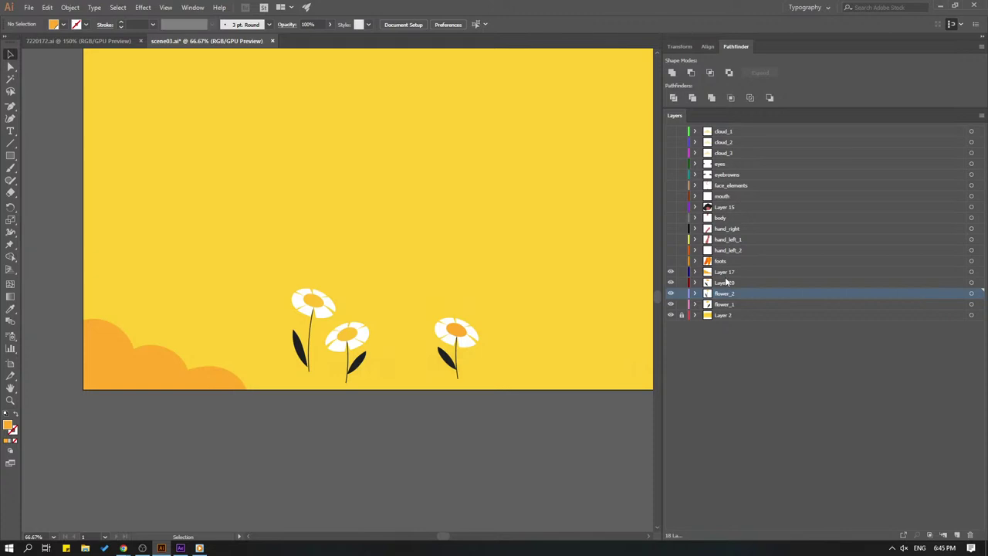
Rename the third flower layer flower_3 and Layer 17 bg_object
{"action": "double_click", "coordinate": [718, 284]}
{"action": "type", "text": "flower_3"}
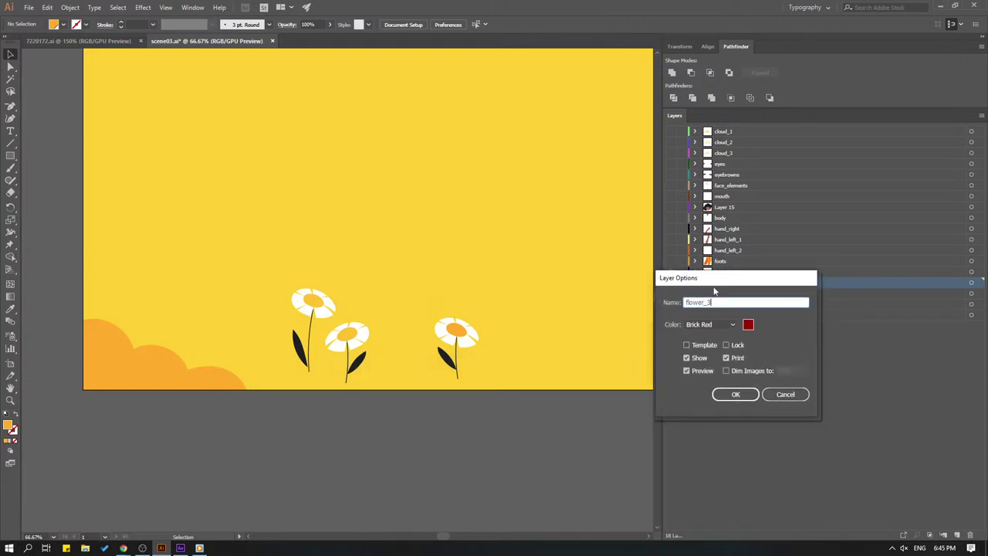
{"action": "key", "text": "Return"}
{"action": "double_click", "coordinate": [724, 272]}
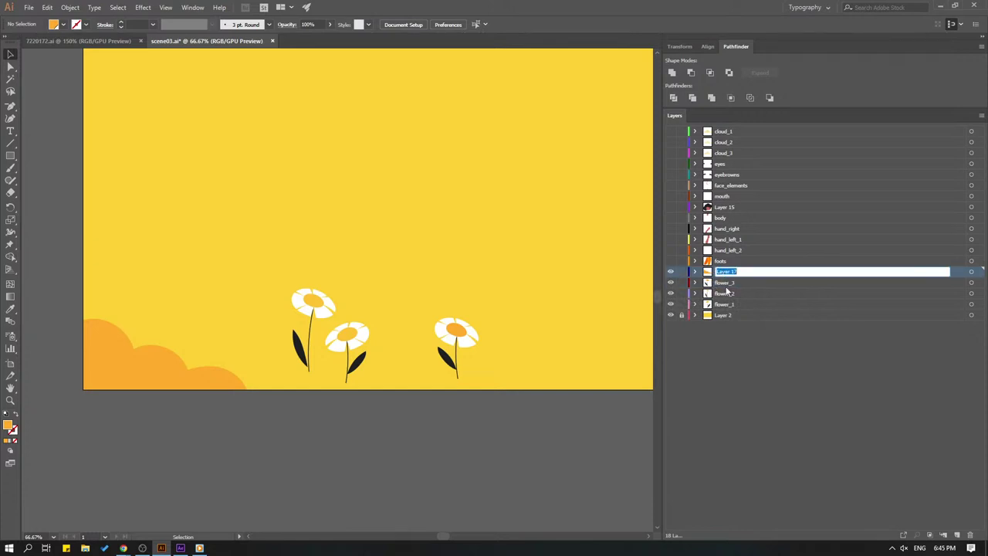
{"action": "type", "text": "bg_objec"}
{"action": "type", "text": "t"}
{"action": "key", "text": "Return"}
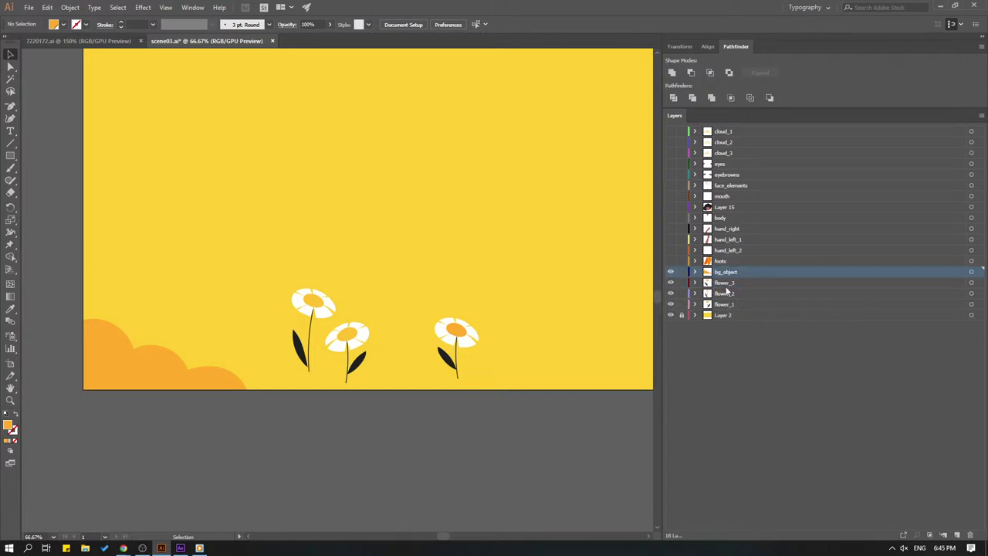
{"action": "left_click", "coordinate": [707, 336]}
Unhide the character and cloud layers in the Layers panel
{"action": "left_click_drag", "start_coordinate": [670, 261], "coordinate": [671, 132]}
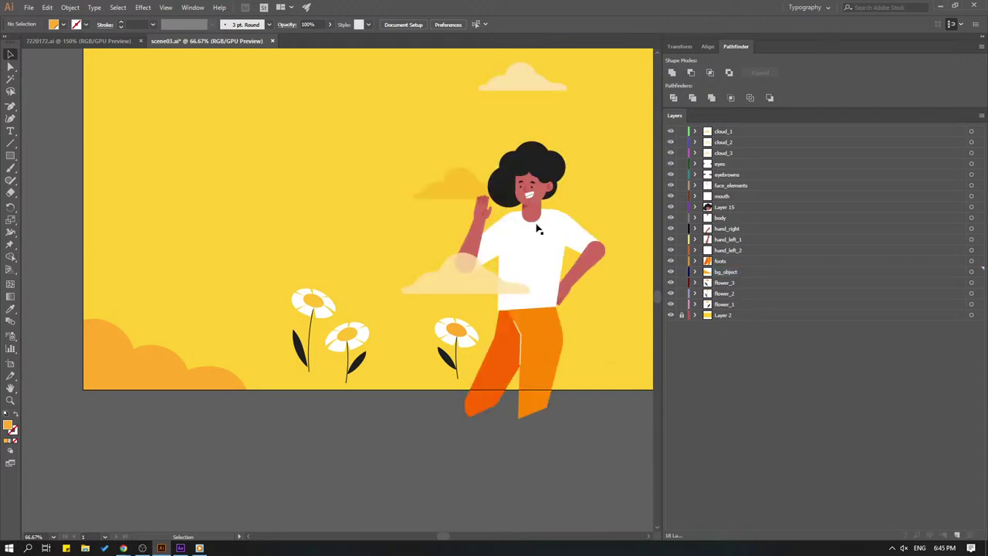
{"action": "scroll", "coordinate": [346, 246], "scroll_direction": "up", "scroll_amount": 1}
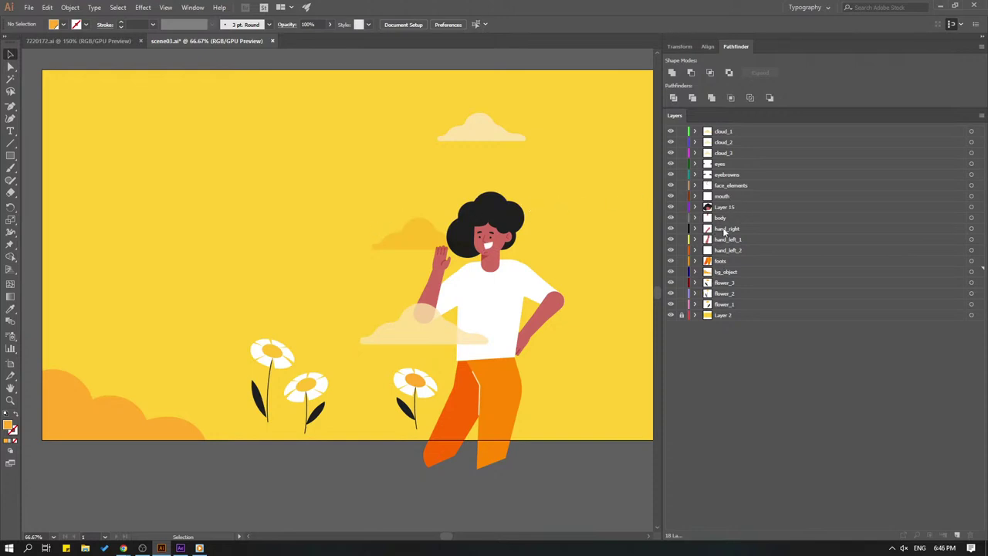
{"action": "left_click", "coordinate": [462, 337]}
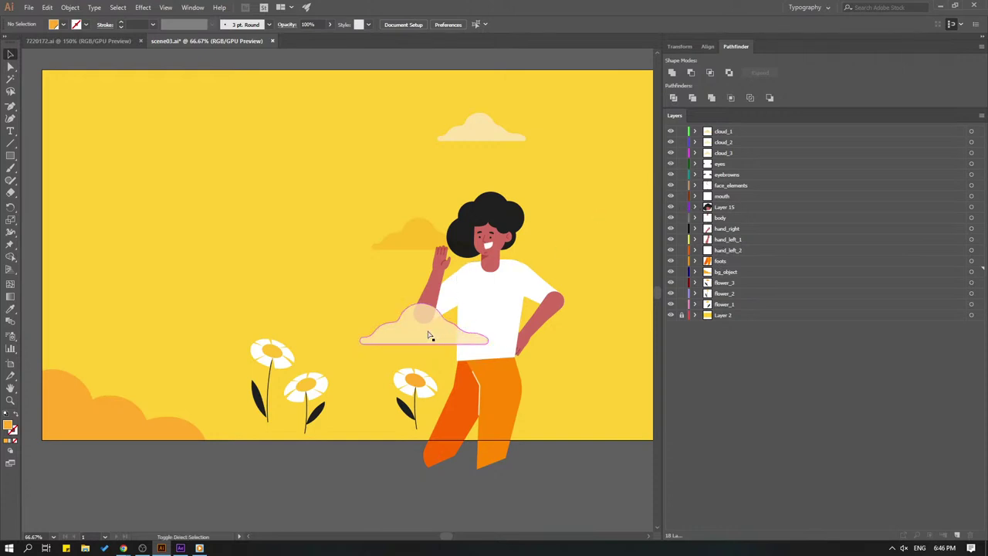
{"action": "left_click", "coordinate": [250, 232]}
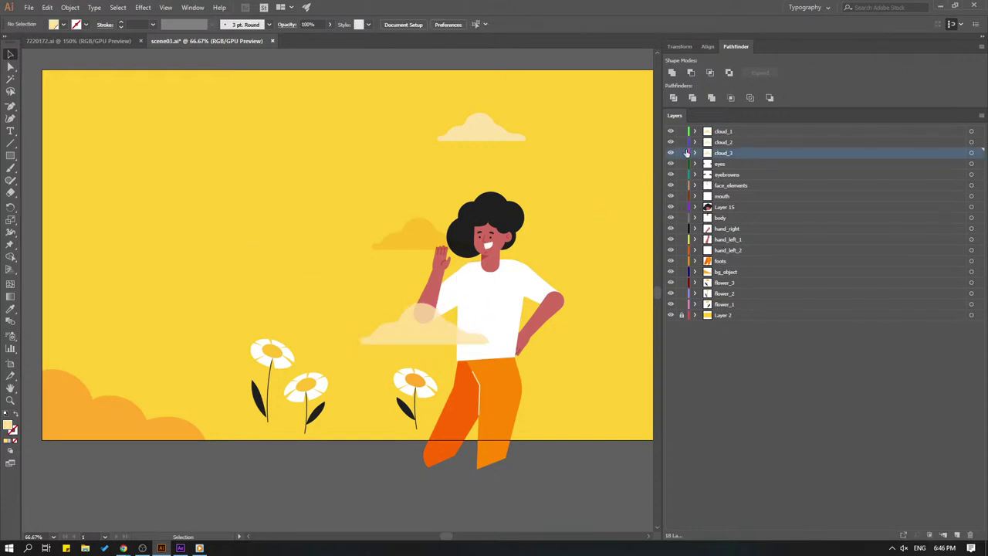
Move cloud_1 through cloud_3 just above Layer 2 and close scene03.ai
{"action": "left_click", "coordinate": [725, 143]}
{"action": "left_click", "coordinate": [724, 131], "text": "shift"}
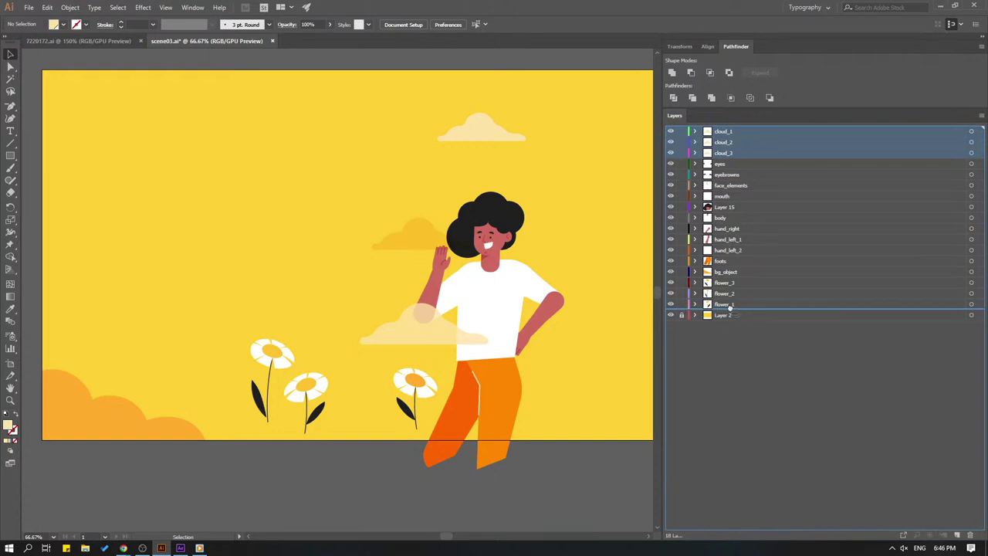
{"action": "left_click_drag", "start_coordinate": [724, 132], "coordinate": [741, 311]}
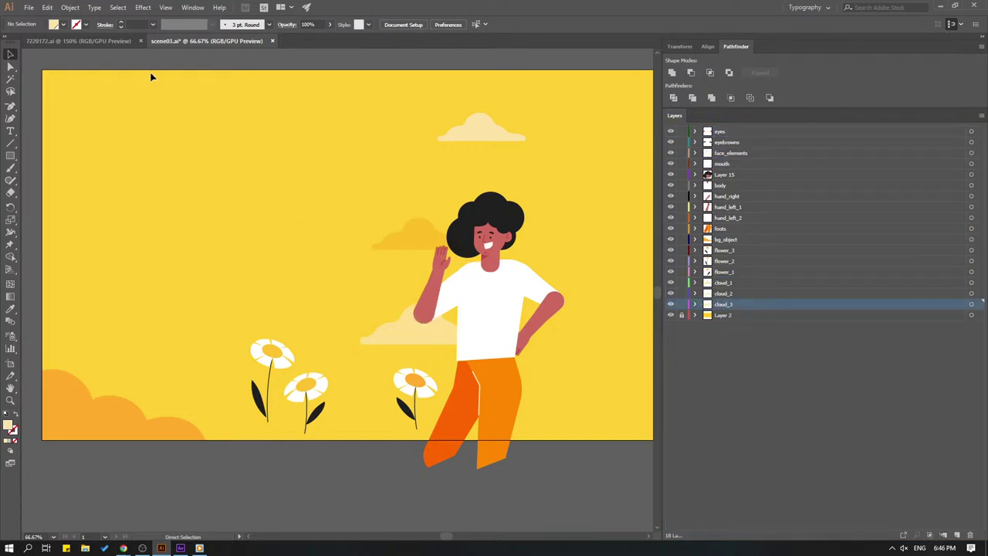
{"action": "mouse_move", "coordinate": [296, 183]}
{"action": "left_mouse_down"}
{"action": "mouse_move", "coordinate": [285, 172]}
{"action": "mouse_move", "coordinate": [277, 178]}
{"action": "left_mouse_up"}
{"action": "left_click", "coordinate": [271, 40]}
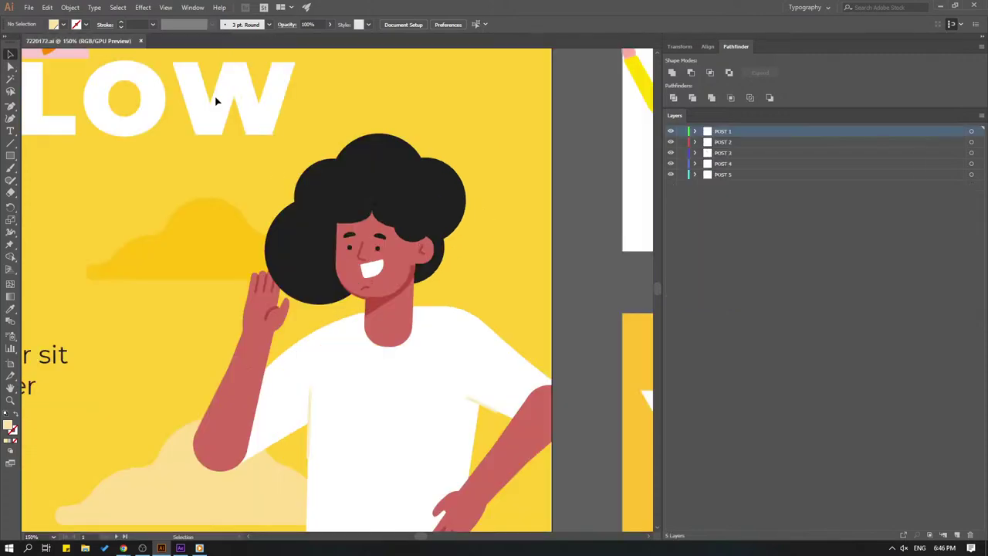
In After Effects, Save As into Desktop > Explainer Village Animation > AE, naming it Explainer Village
{"action": "left_click", "coordinate": [180, 548]}
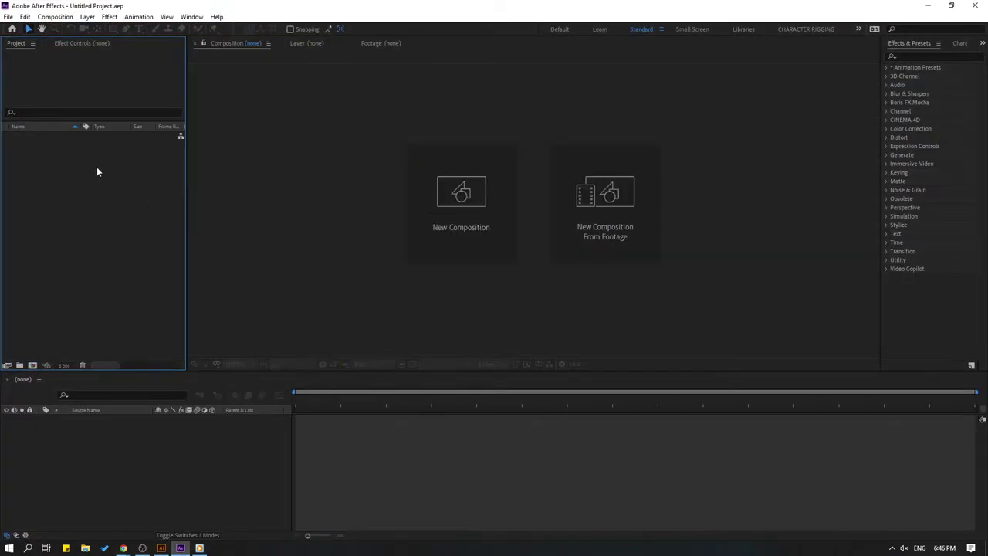
{"action": "left_click", "coordinate": [8, 16]}
{"action": "mouse_move", "coordinate": [47, 123]}
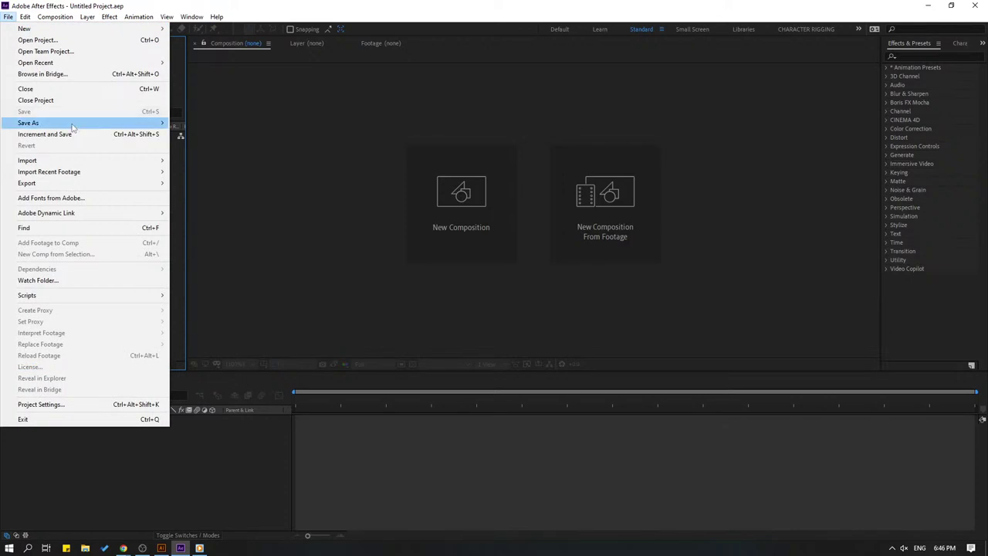
{"action": "left_click", "coordinate": [238, 126]}
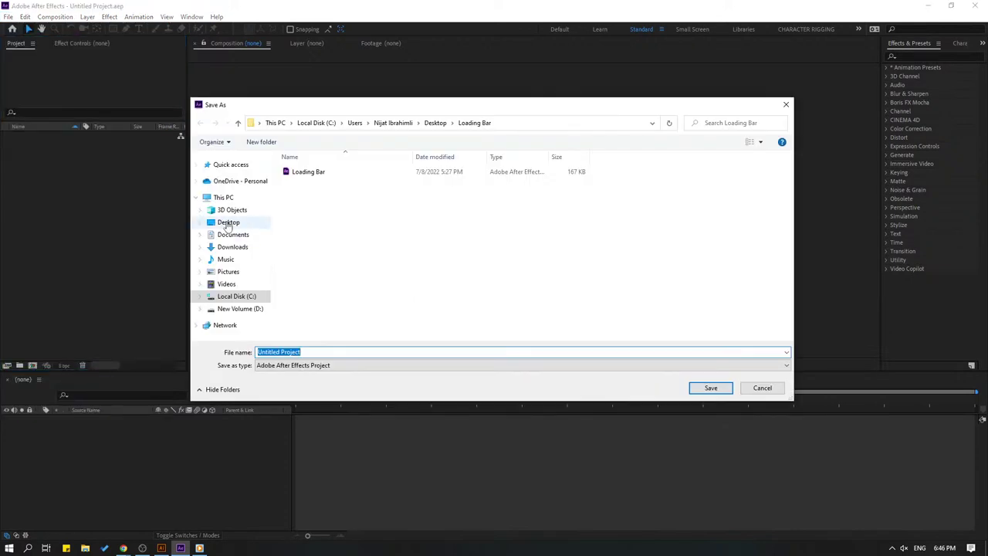
{"action": "left_click", "coordinate": [228, 222]}
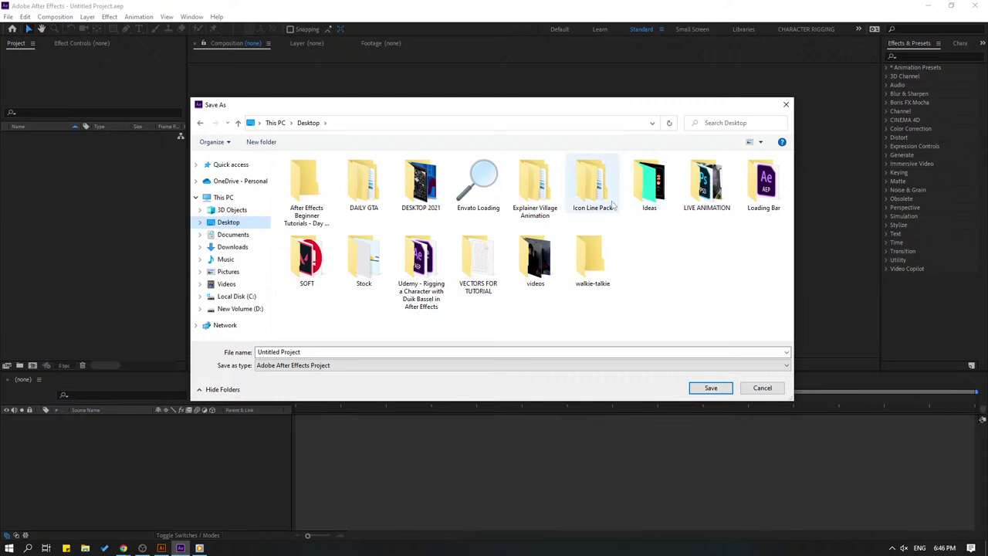
{"action": "double_click", "coordinate": [542, 186]}
{"action": "left_click", "coordinate": [298, 173]}
{"action": "double_click", "coordinate": [297, 173]}
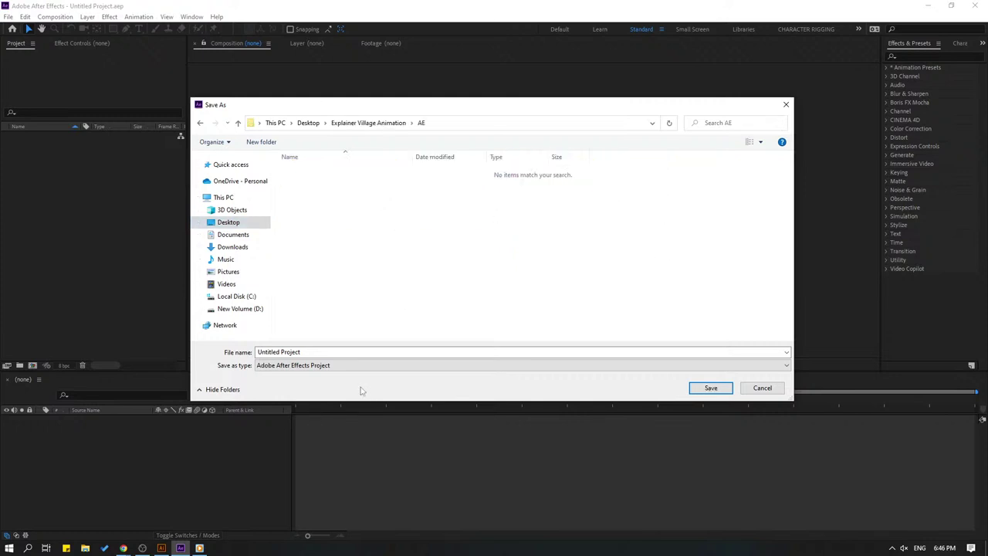
{"action": "left_click", "coordinate": [307, 354]}
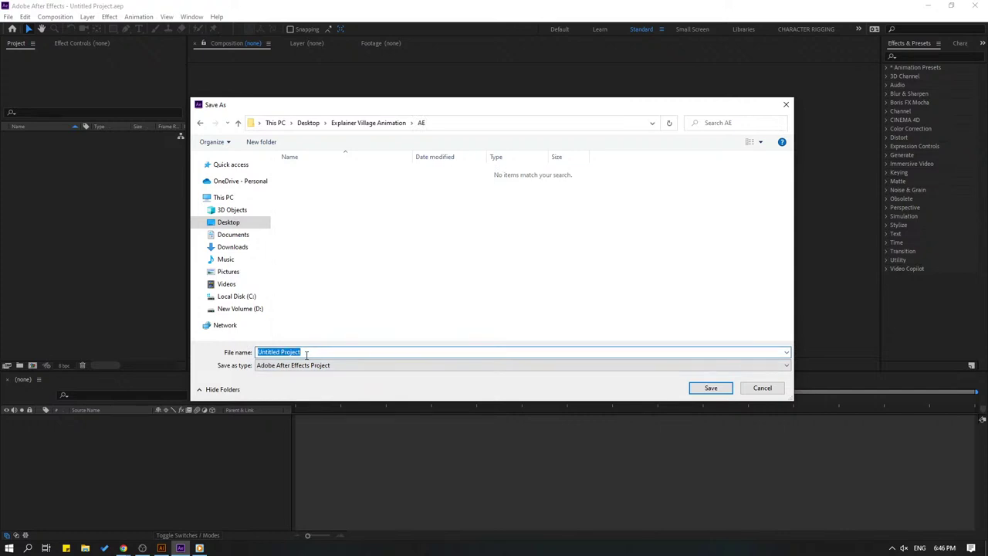
{"action": "type", "text": "Explainer Village"}
Save the project as Explainer Village.aep and browse to the Explainer Village Animation > Vectors folder for import
{"action": "left_click", "coordinate": [699, 390]}
{"action": "right_click", "coordinate": [69, 171]}
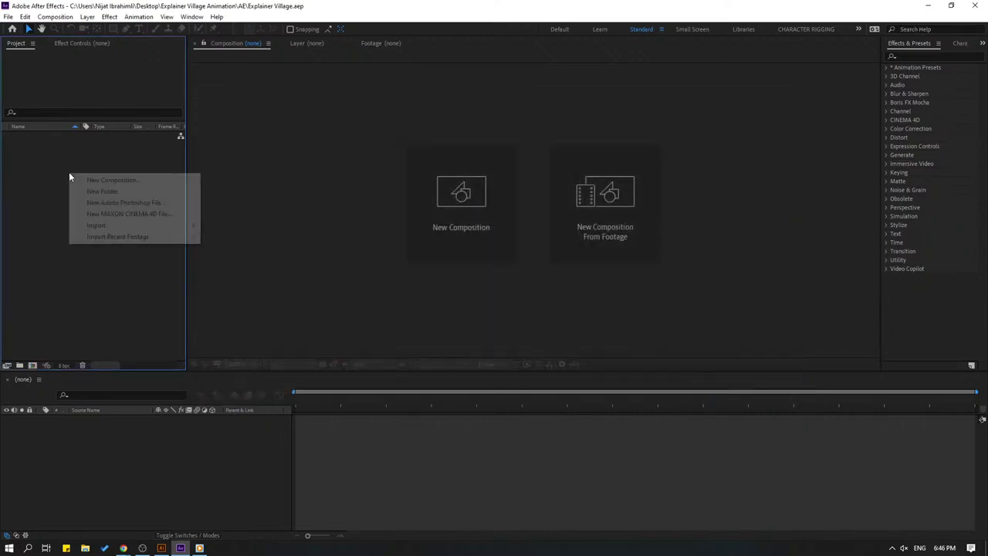
{"action": "left_click", "coordinate": [236, 227]}
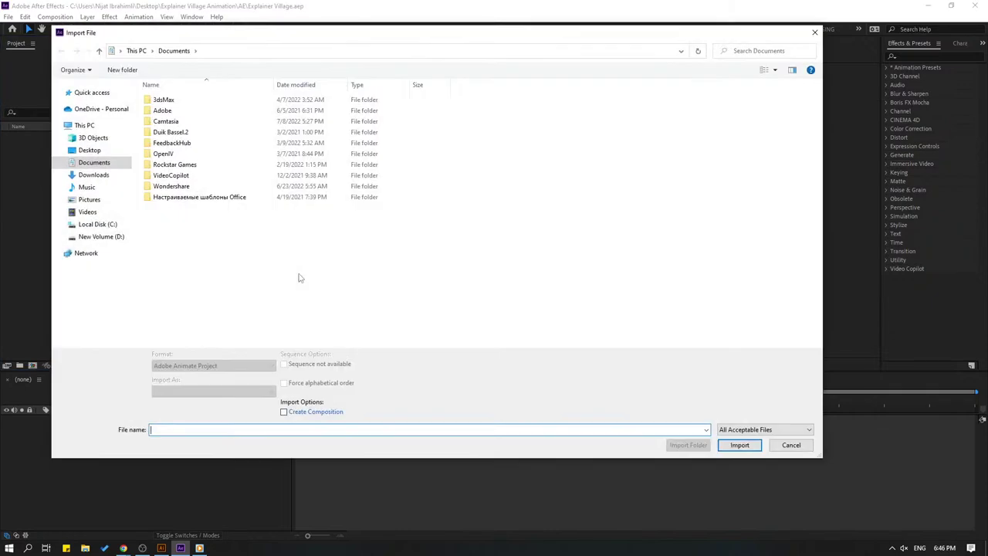
{"action": "left_click", "coordinate": [89, 150]}
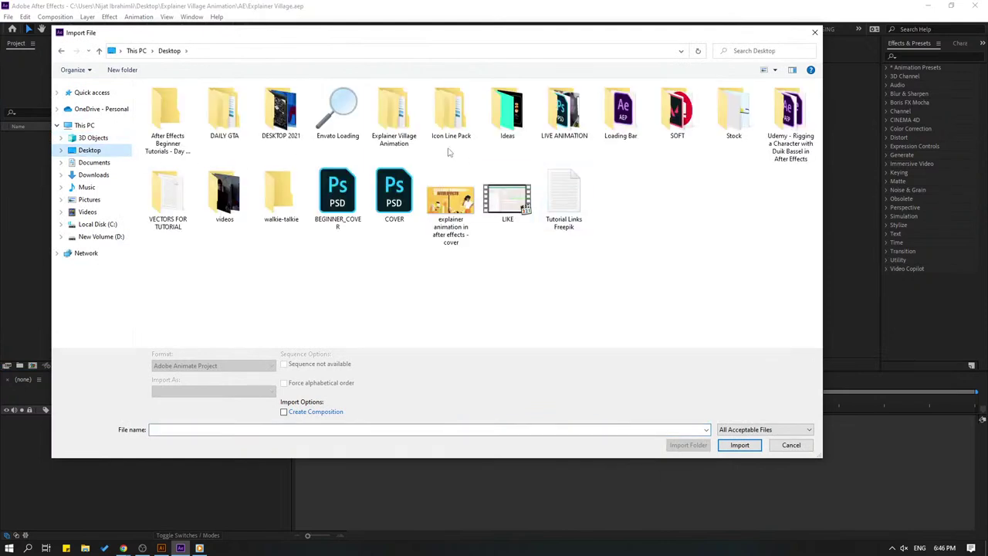
{"action": "double_click", "coordinate": [394, 116]}
{"action": "double_click", "coordinate": [173, 115]}
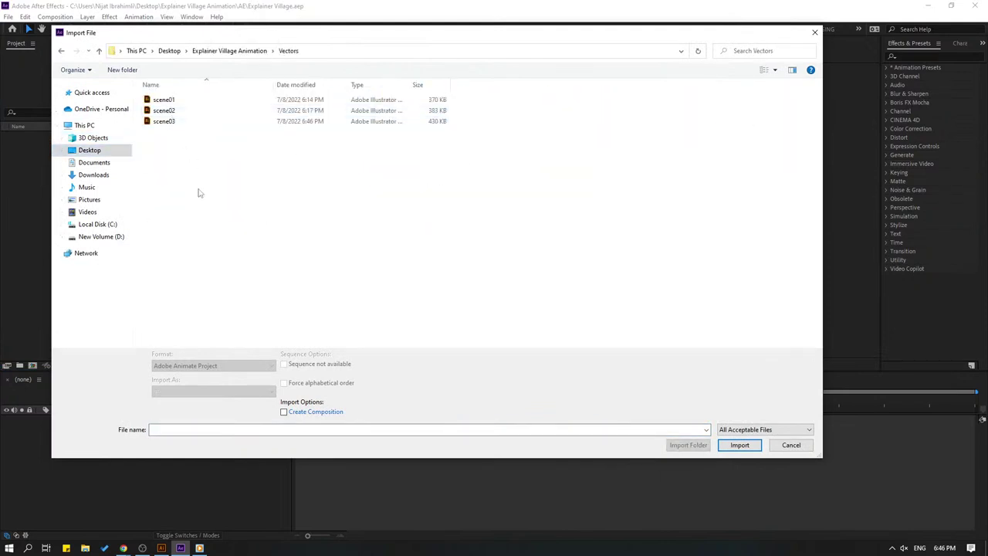
Import scene01, scene02 and scene03 as Composition - Retain Layer Sizes
{"action": "left_click_drag", "start_coordinate": [175, 189], "coordinate": [159, 89]}
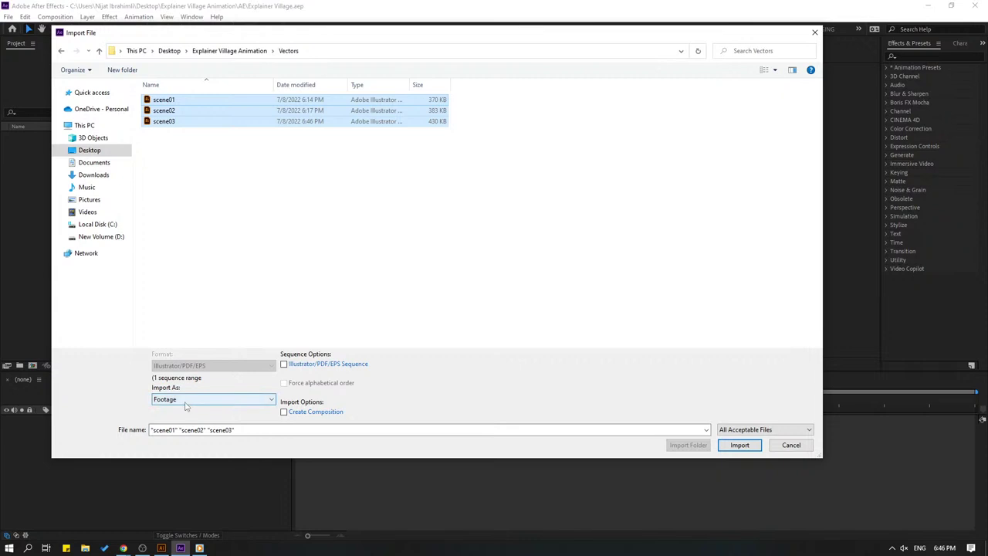
{"action": "left_click", "coordinate": [263, 400]}
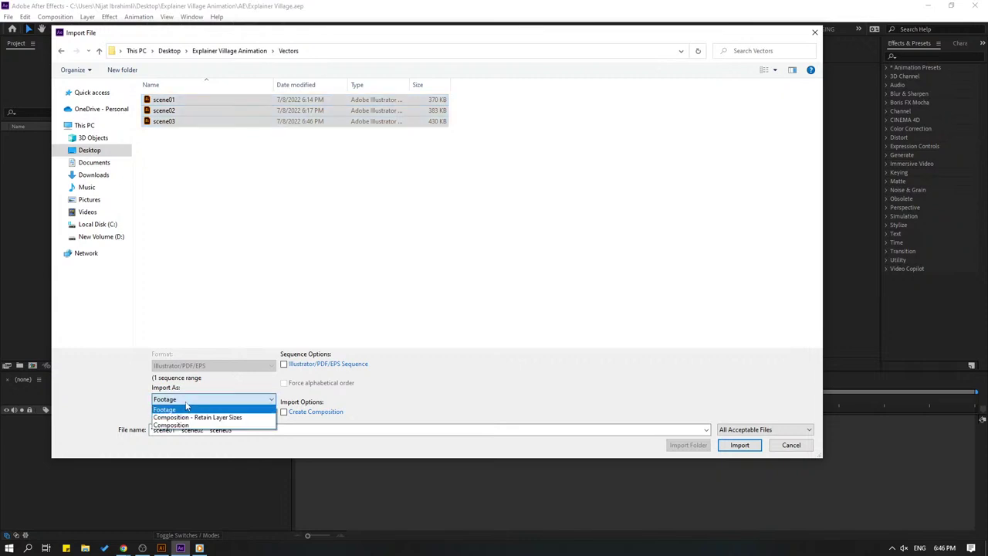
{"action": "left_click", "coordinate": [233, 421]}
{"action": "left_click", "coordinate": [738, 445]}
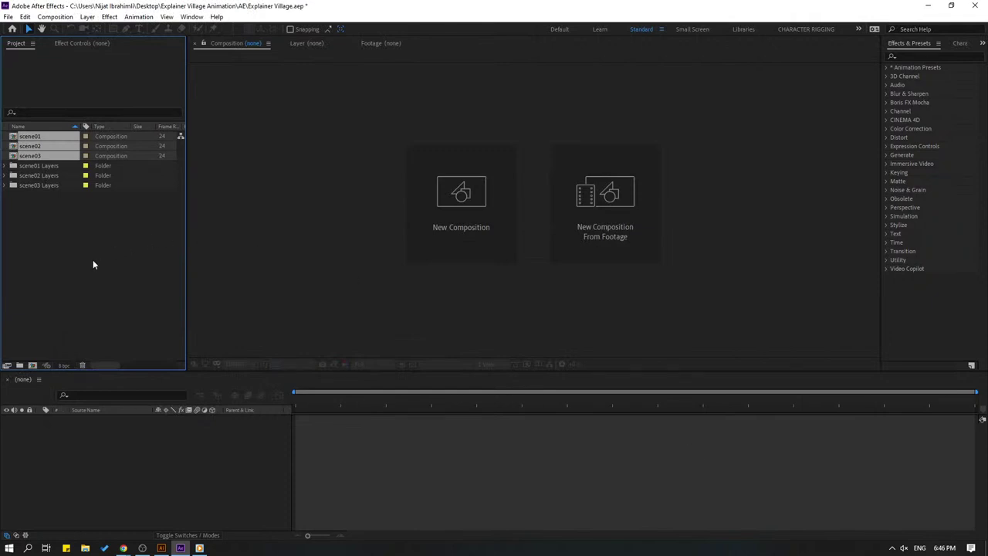
Create a new project folder named trash
{"action": "left_click", "coordinate": [58, 276]}
{"action": "left_click", "coordinate": [20, 366]}
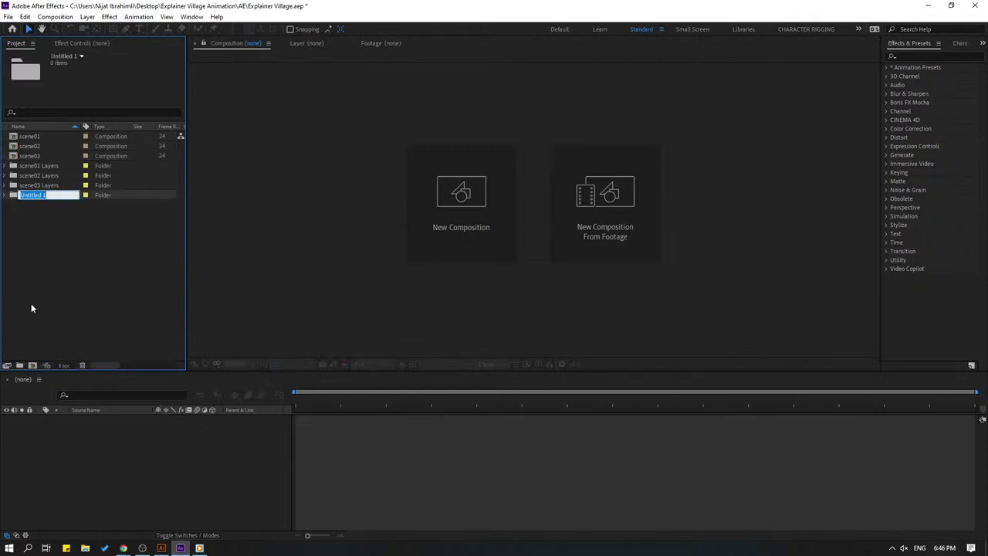
{"action": "type", "text": "trash"}
{"action": "left_click", "coordinate": [42, 258]}
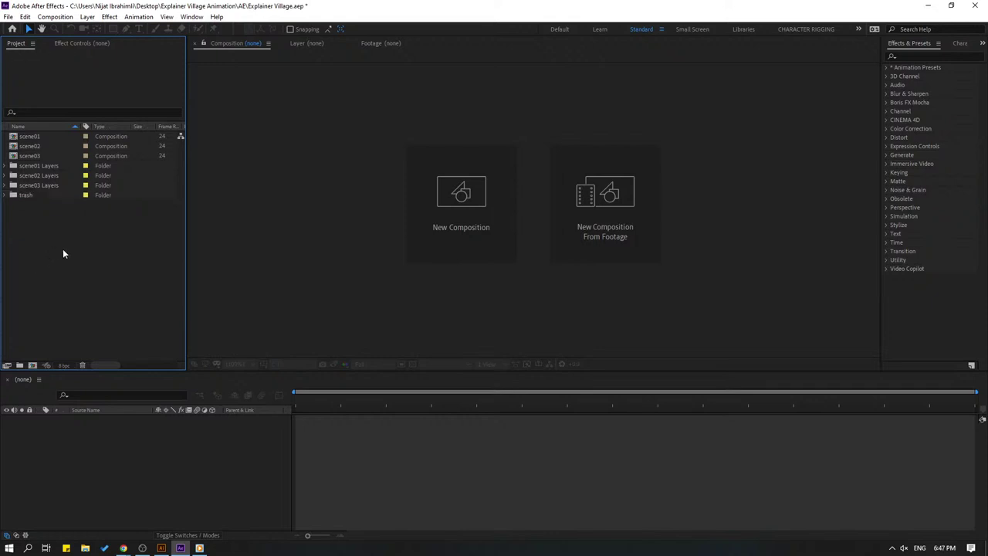
Move the three scene Layers folders into trash and save the project
{"action": "left_click", "coordinate": [45, 184]}
{"action": "left_click", "coordinate": [38, 175], "text": "ctrl"}
{"action": "left_click", "coordinate": [39, 166], "text": "ctrl"}
{"action": "left_click_drag", "start_coordinate": [38, 167], "coordinate": [38, 197]}
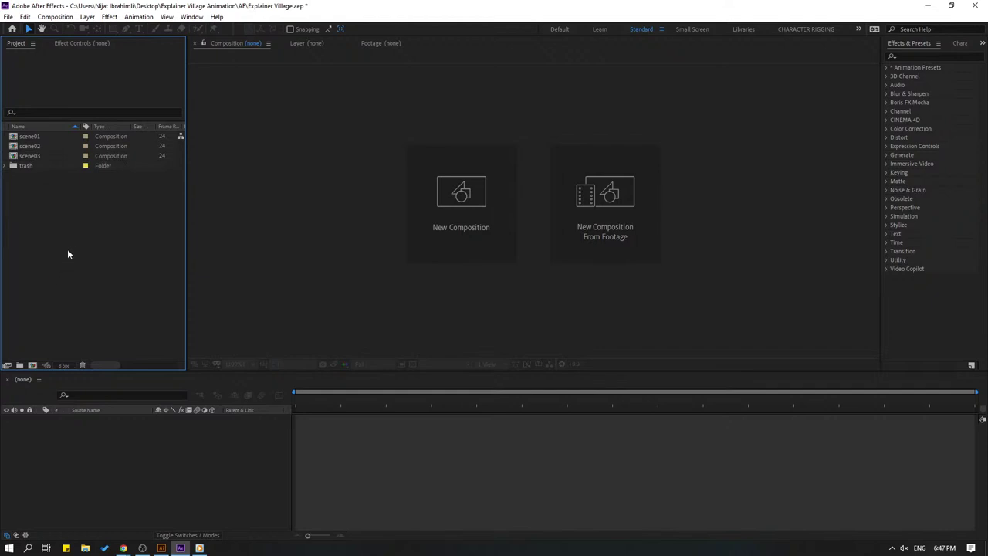
{"action": "key", "text": "ctrl+s"}
Create a 1920×1080 composition named MAIN with a duration of 0:00:15:00
{"action": "right_click", "coordinate": [67, 224]}
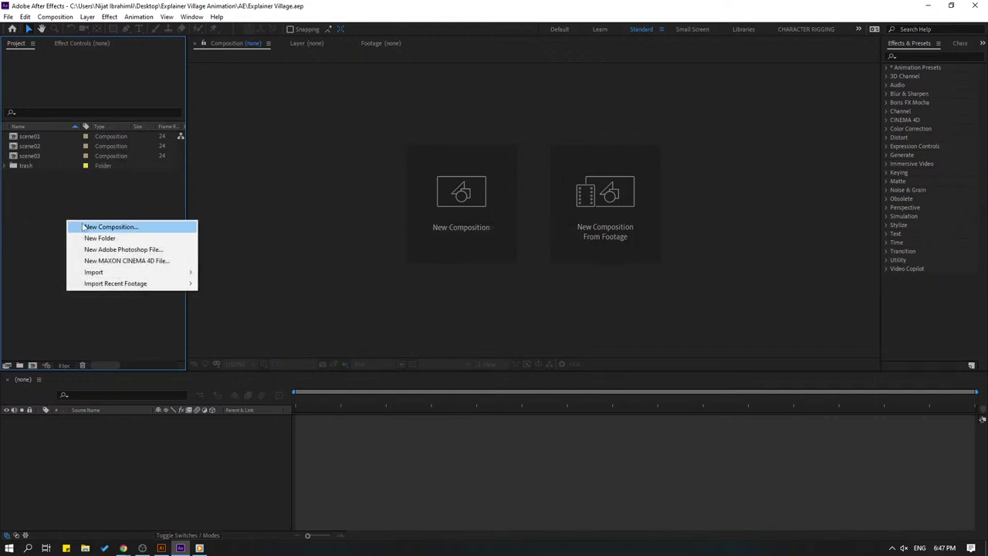
{"action": "left_click", "coordinate": [86, 230]}
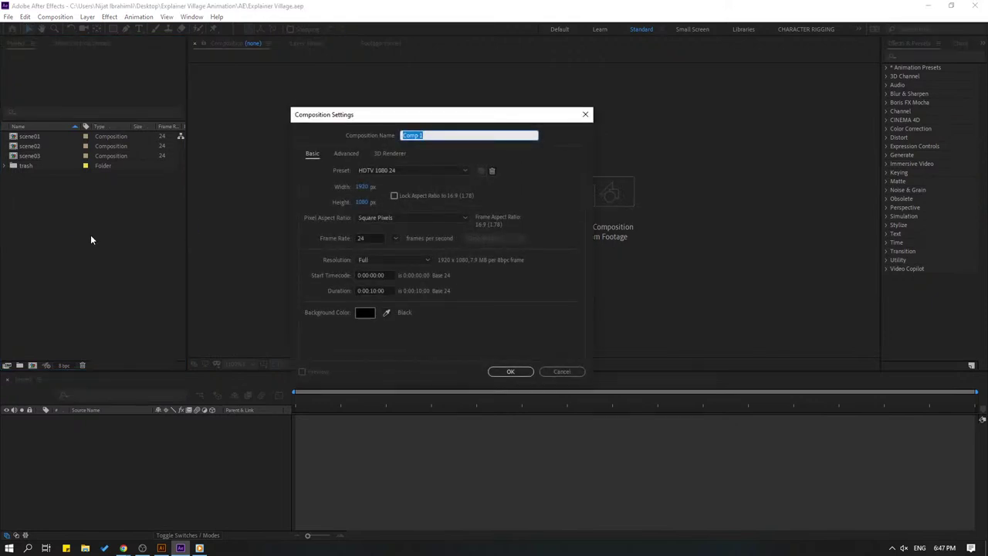
{"action": "type", "text": "MAIN"}
{"action": "left_click", "coordinate": [375, 290]}
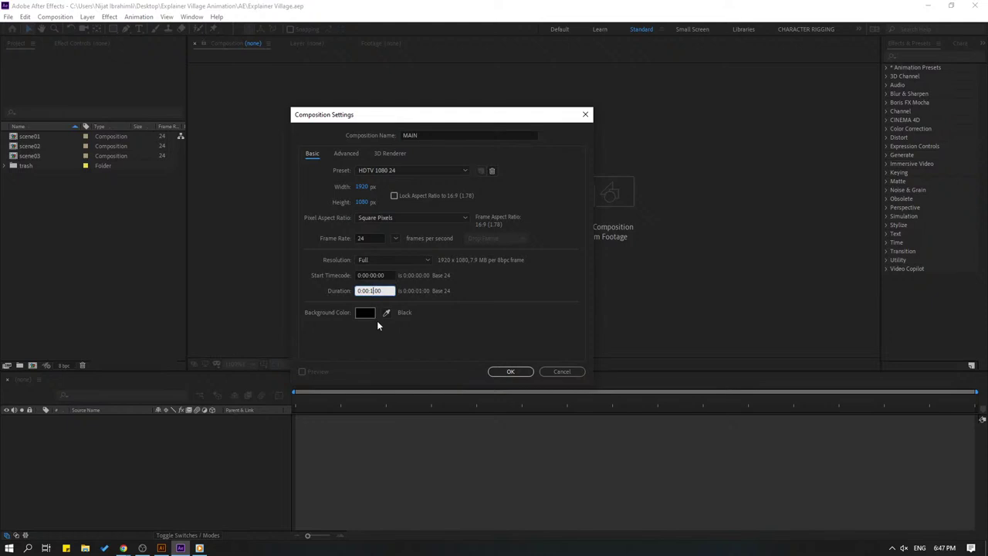
{"action": "type", "text": "1500"}
{"action": "left_click", "coordinate": [510, 371]}
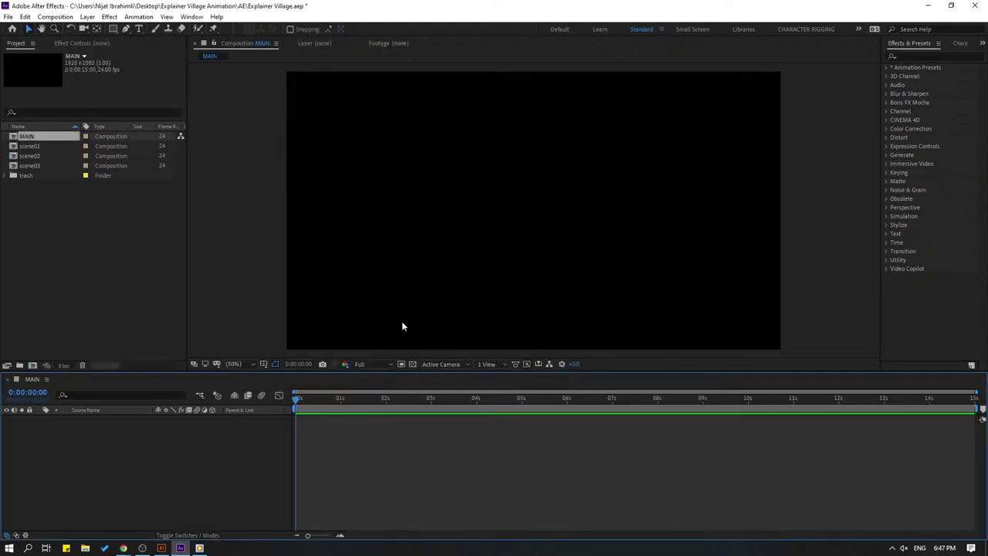
{"action": "left_click", "coordinate": [59, 242]}
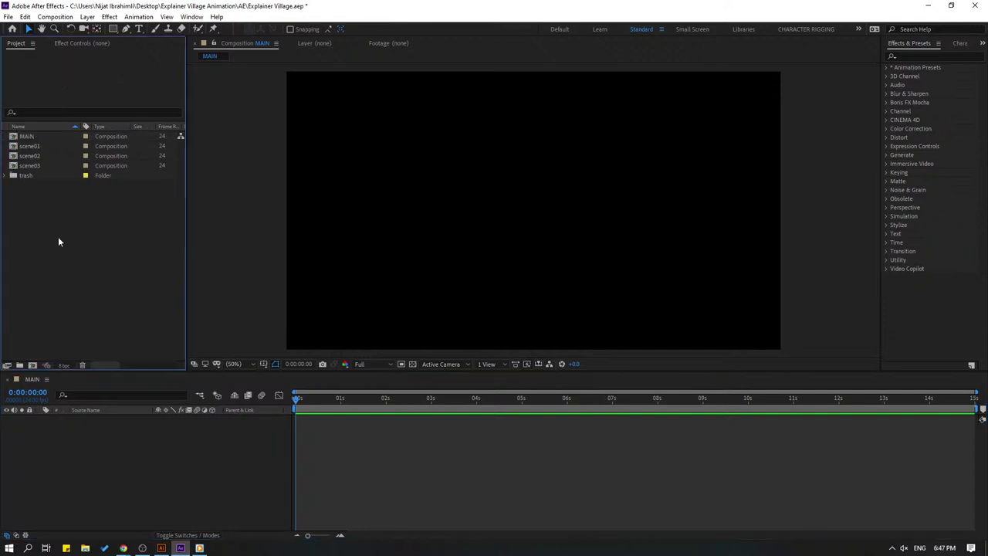
Add the scene01, scene02 and scene03 compositions into MAIN as layers
{"action": "left_click", "coordinate": [37, 159]}
{"action": "left_click", "coordinate": [31, 146], "text": "shift"}
{"action": "left_click_drag", "start_coordinate": [37, 161], "coordinate": [123, 419]}
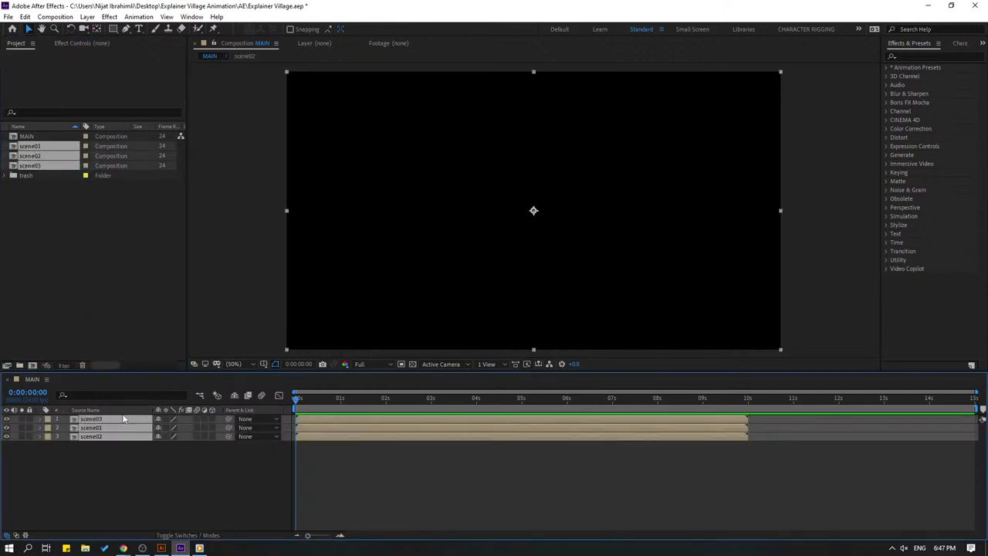
{"action": "left_click", "coordinate": [96, 501]}
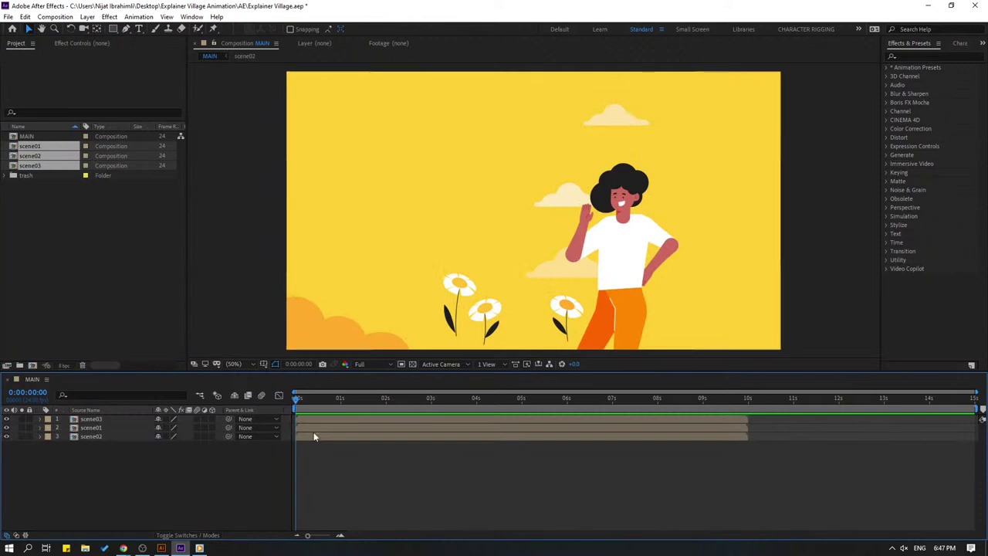
Scale all three scene layers to 38% and move the person scene toward the bottom
{"action": "left_click", "coordinate": [481, 236]}
{"action": "left_click", "coordinate": [98, 463]}
{"action": "left_click_drag", "start_coordinate": [98, 469], "coordinate": [118, 405]}
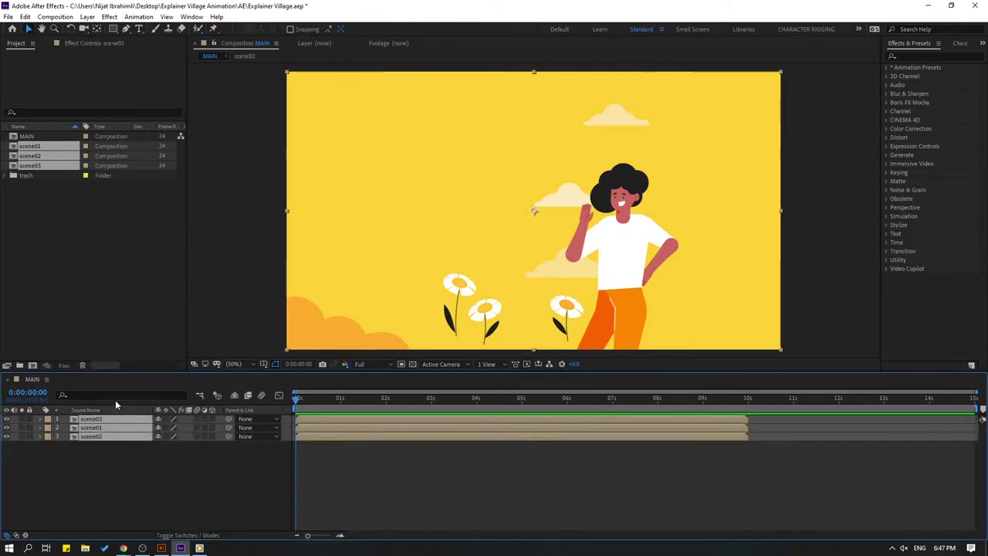
{"action": "key", "text": "s"}
{"action": "left_click_drag", "start_coordinate": [173, 427], "coordinate": [140, 432]}
{"action": "left_click", "coordinate": [454, 263]}
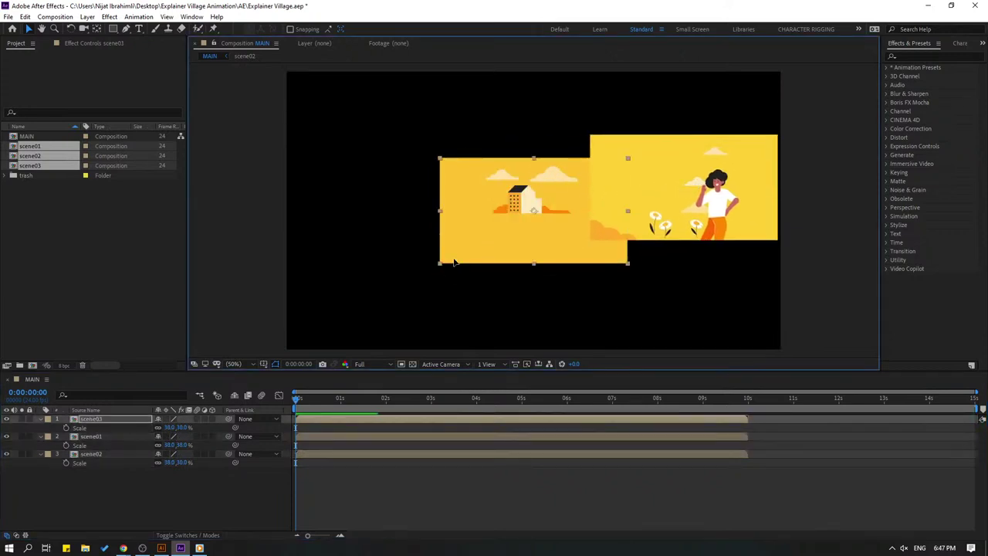
{"action": "left_click_drag", "start_coordinate": [454, 262], "coordinate": [417, 366]}
{"action": "left_click", "coordinate": [507, 236]}
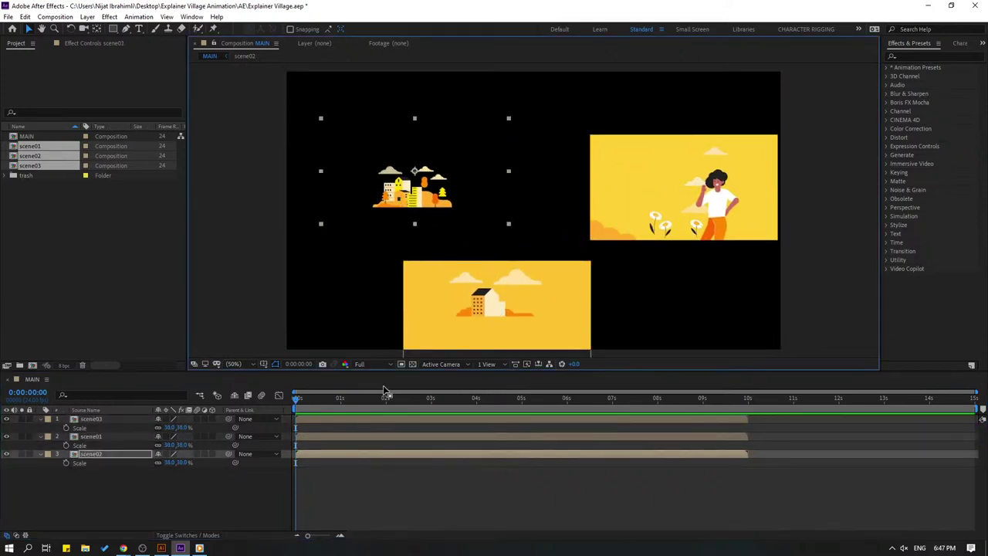
Inspect the BG layers inside the scene01 and scene02 compositions, then return to MAIN
{"action": "double_click", "coordinate": [101, 437]}
{"action": "left_click", "coordinate": [85, 471]}
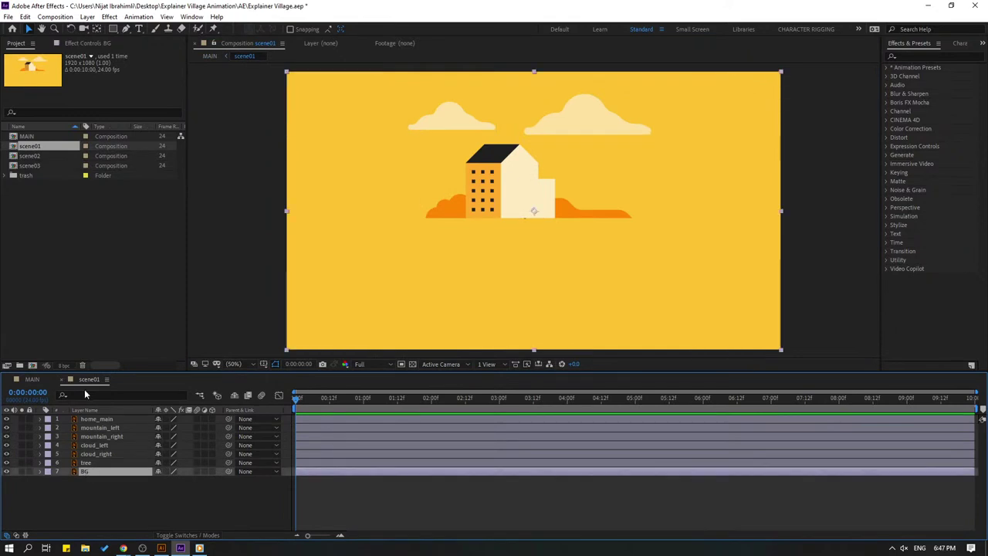
{"action": "left_click", "coordinate": [65, 379]}
{"action": "double_click", "coordinate": [90, 454]}
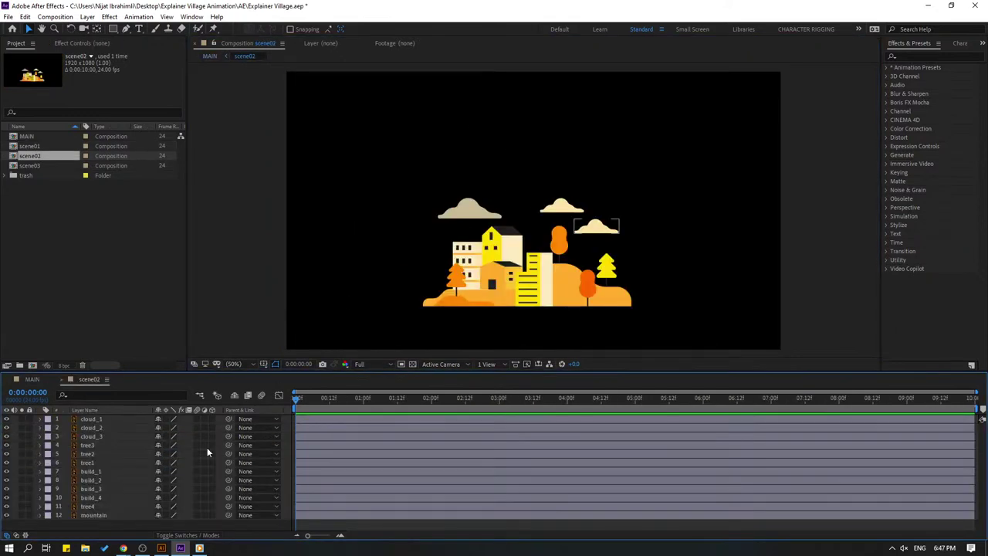
{"action": "left_click", "coordinate": [85, 418]}
{"action": "key", "text": "grave"}
{"action": "key", "text": "grave"}
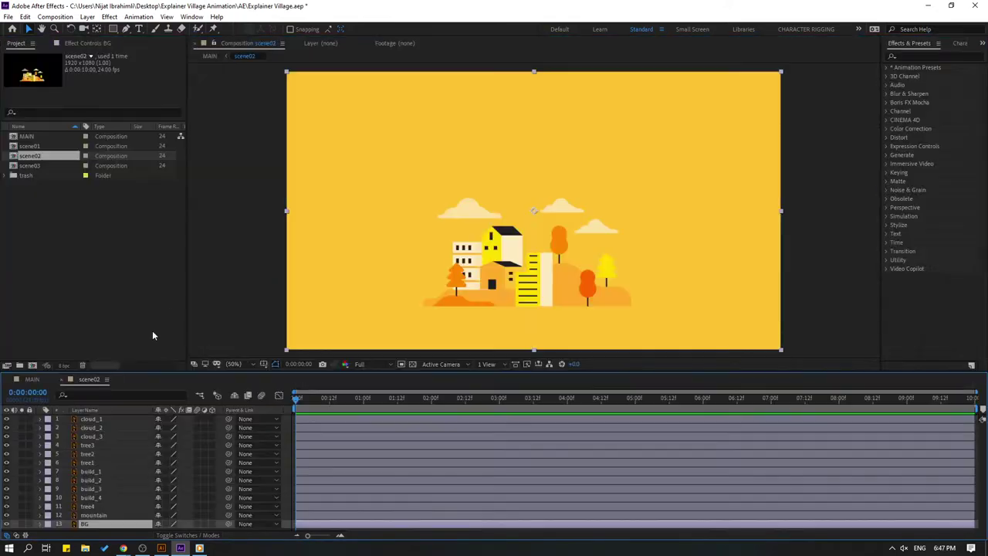
{"action": "left_click", "coordinate": [64, 383]}
Stagger the house, town and person scenes diagonally from top-left to bottom-right, collapsing their properties
{"action": "left_click_drag", "start_coordinate": [445, 201], "coordinate": [418, 159]}
{"action": "mouse_move", "coordinate": [699, 211]}
{"action": "left_mouse_down"}
{"action": "mouse_move", "coordinate": [590, 162]}
{"action": "mouse_move", "coordinate": [684, 213]}
{"action": "mouse_move", "coordinate": [694, 232]}
{"action": "left_mouse_up"}
{"action": "left_click_drag", "start_coordinate": [378, 131], "coordinate": [532, 192]}
{"action": "mouse_move", "coordinate": [491, 307]}
{"action": "left_mouse_down"}
{"action": "mouse_move", "coordinate": [377, 137]}
{"action": "mouse_move", "coordinate": [378, 122]}
{"action": "left_mouse_up"}
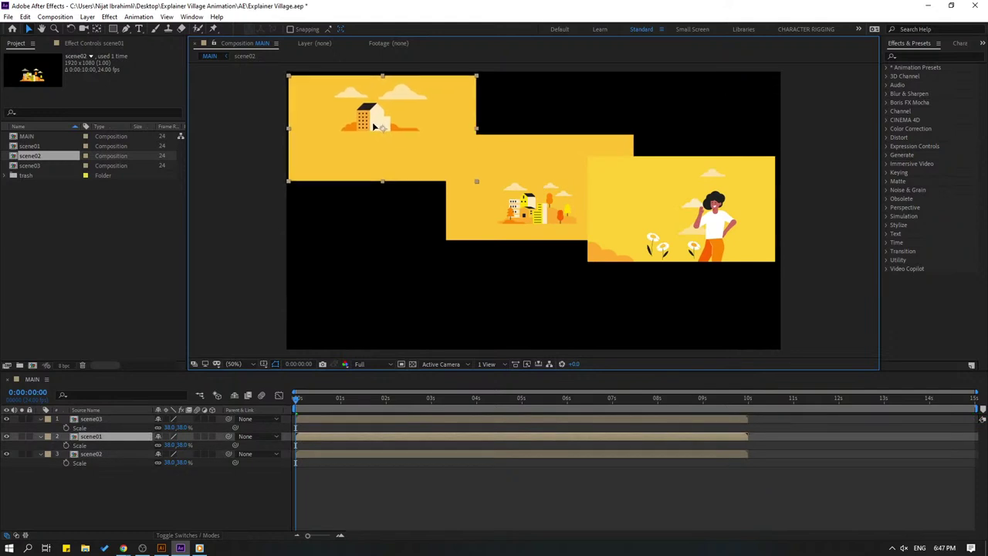
{"action": "mouse_move", "coordinate": [517, 214]}
{"action": "left_mouse_down"}
{"action": "mouse_move", "coordinate": [452, 267]}
{"action": "mouse_move", "coordinate": [447, 261]}
{"action": "left_mouse_up"}
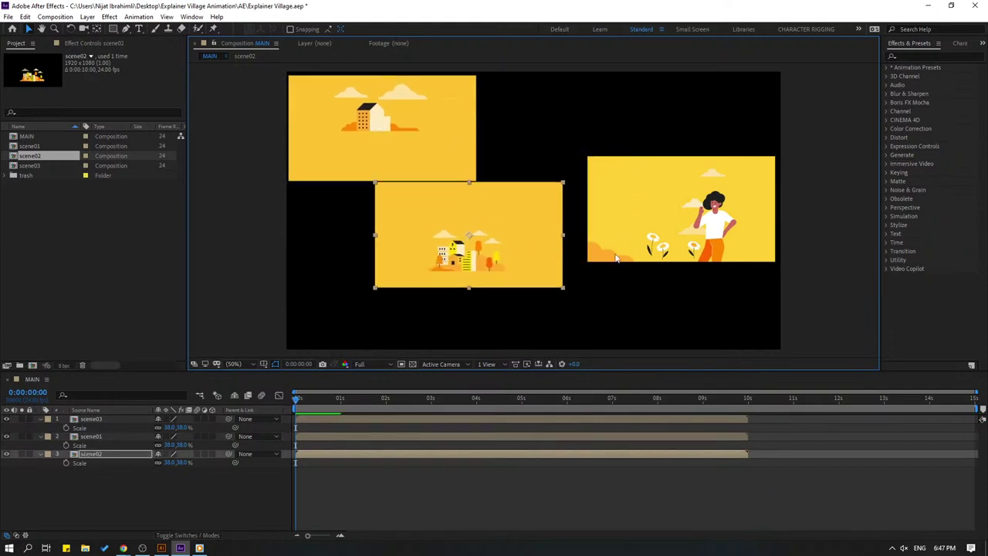
{"action": "mouse_move", "coordinate": [658, 225]}
{"action": "left_mouse_down"}
{"action": "mouse_move", "coordinate": [629, 296]}
{"action": "mouse_move", "coordinate": [637, 304]}
{"action": "left_mouse_up"}
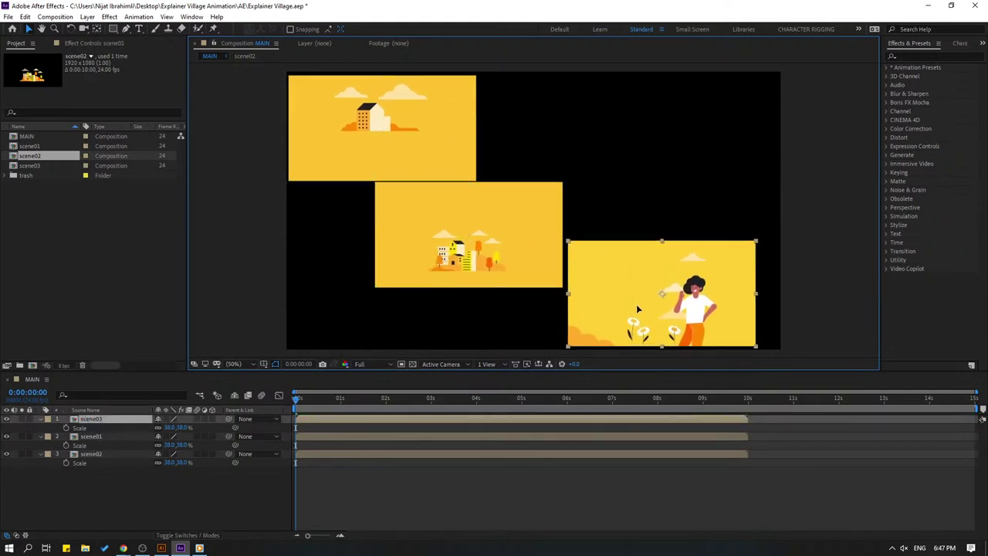
{"action": "left_click", "coordinate": [486, 261]}
{"action": "left_click_drag", "start_coordinate": [486, 262], "coordinate": [489, 265]}
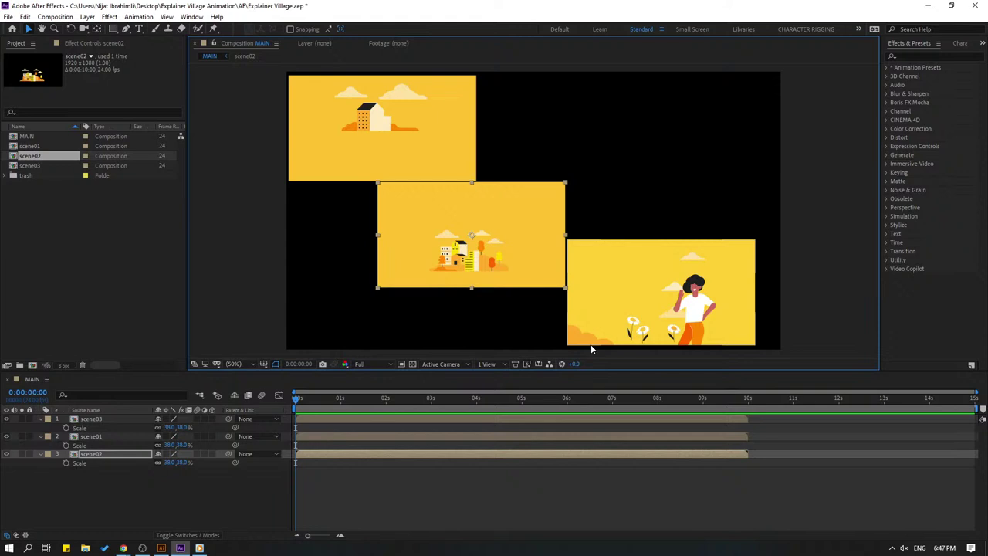
{"action": "left_click", "coordinate": [41, 418]}
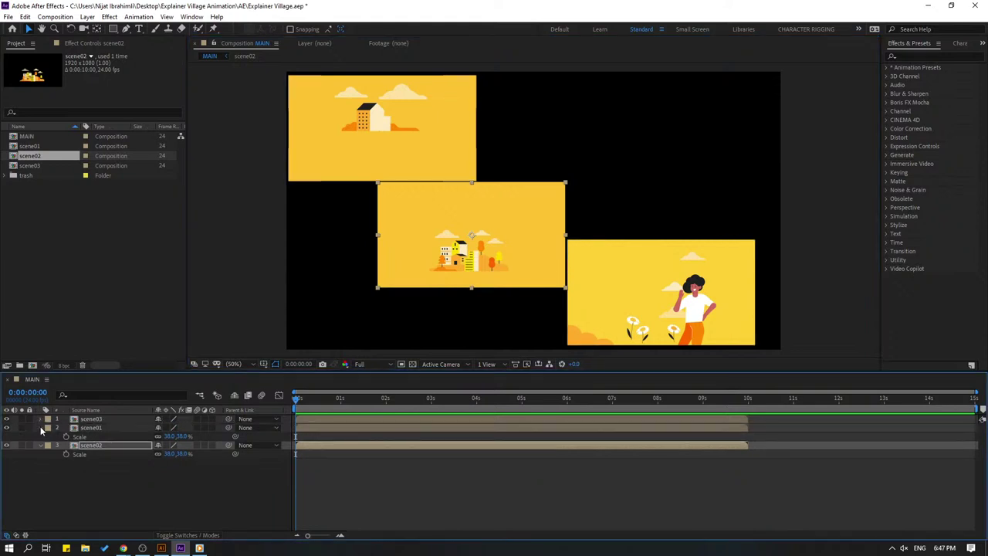
{"action": "left_click", "coordinate": [42, 428]}
{"action": "left_click", "coordinate": [75, 465]}
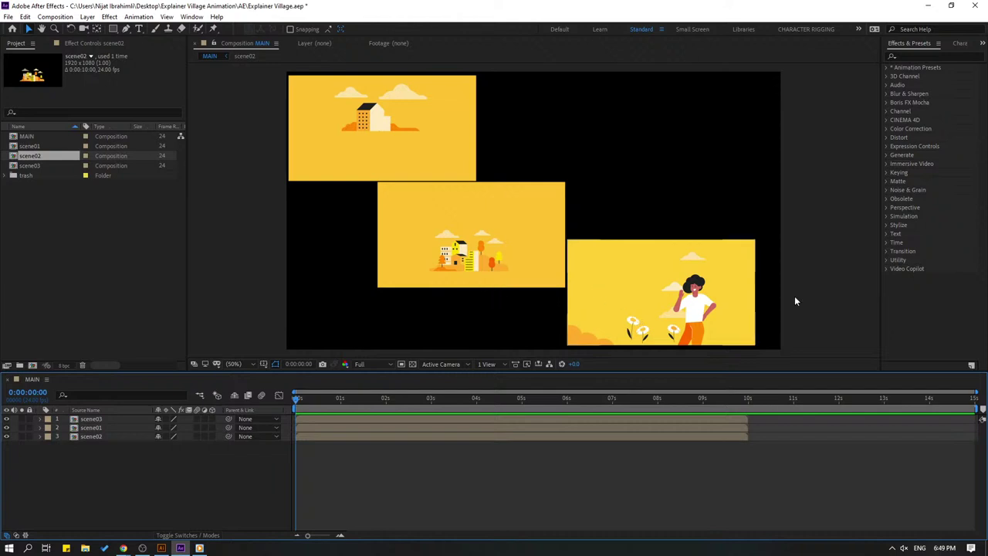
{"action": "left_click", "coordinate": [123, 548]}
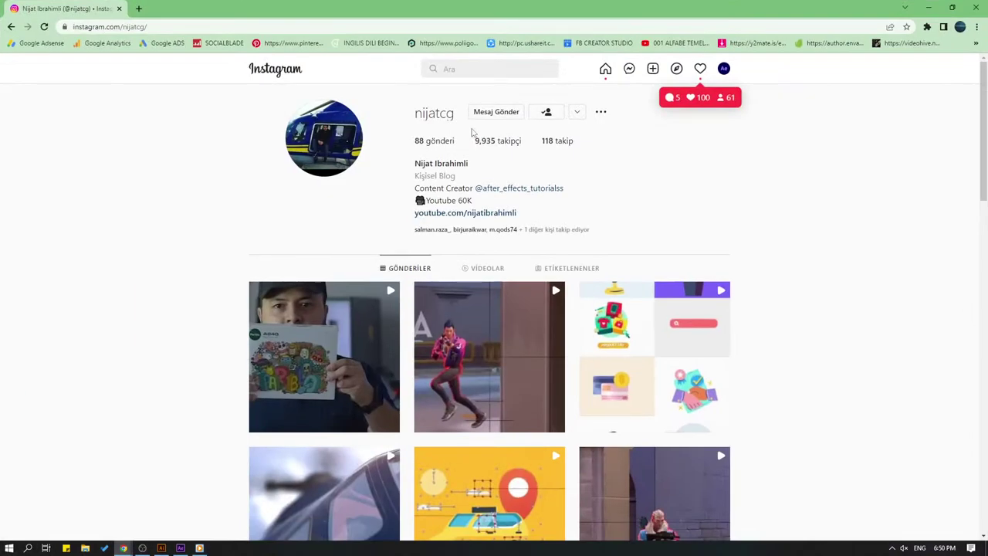
Browse the Instagram profile page, highlighting its username and follower count, and open the account menu
{"action": "left_click_drag", "start_coordinate": [416, 116], "coordinate": [456, 117]}
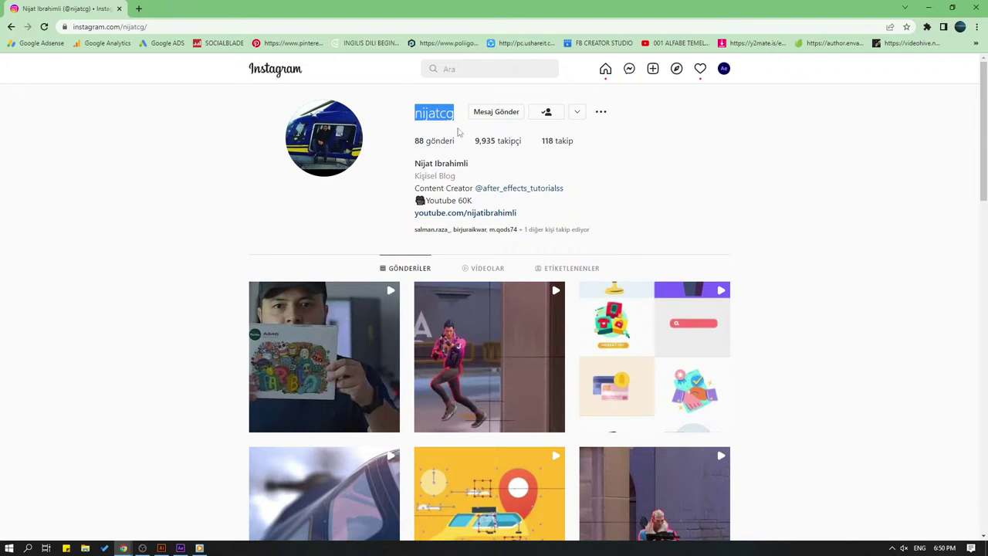
{"action": "left_click", "coordinate": [455, 133]}
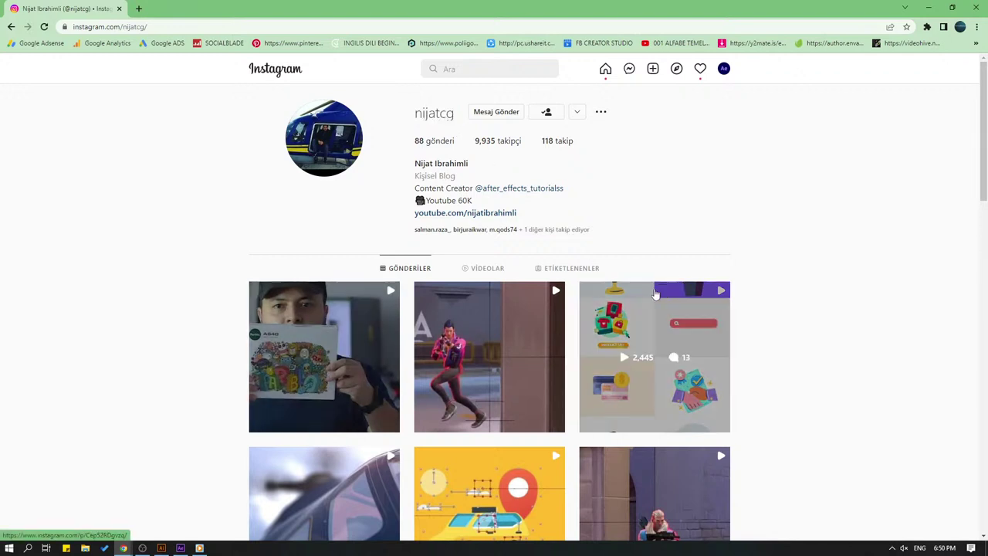
{"action": "scroll", "coordinate": [376, 301], "scroll_direction": "down", "scroll_amount": 1}
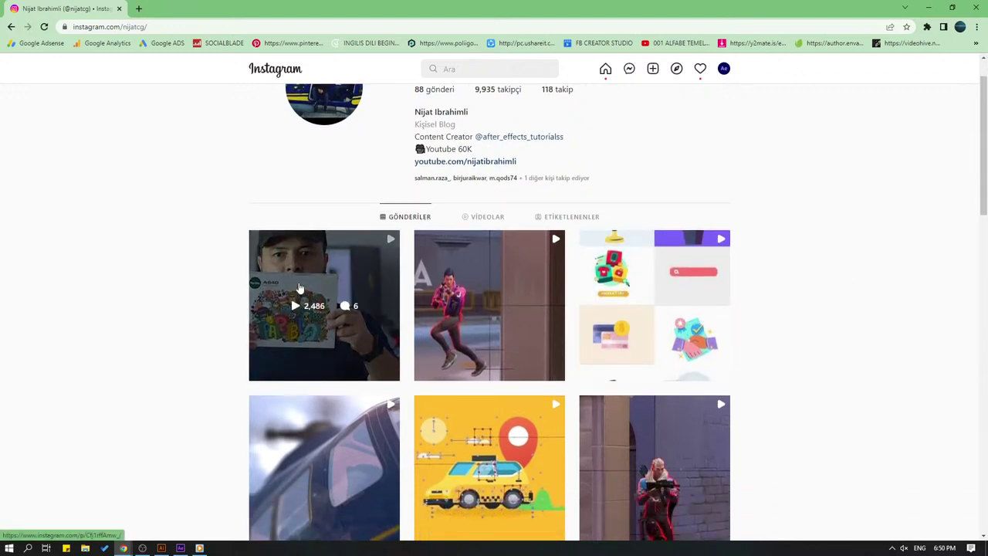
{"action": "scroll", "coordinate": [332, 274], "scroll_direction": "down", "scroll_amount": 2}
{"action": "scroll", "coordinate": [447, 224], "scroll_direction": "up", "scroll_amount": 3}
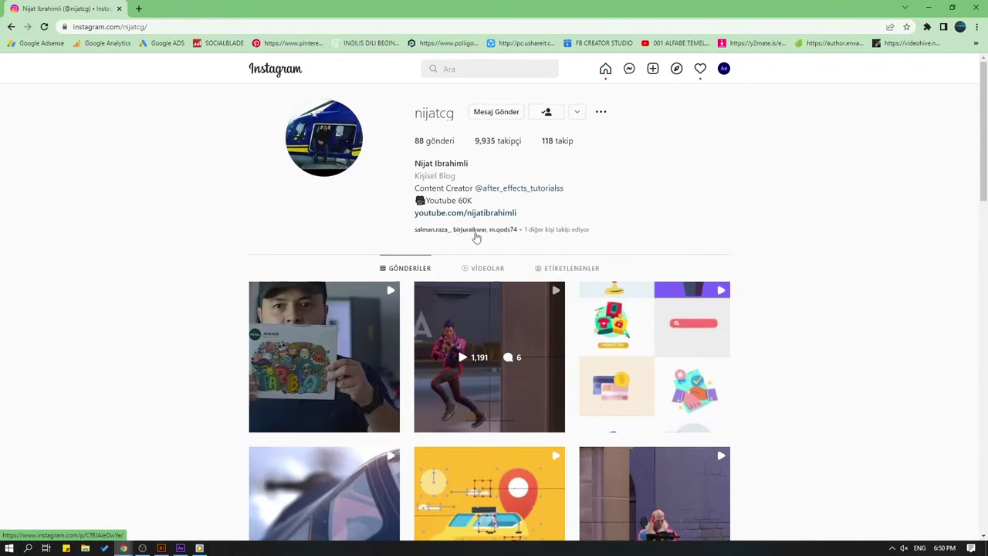
{"action": "left_click_drag", "start_coordinate": [473, 141], "coordinate": [511, 141]}
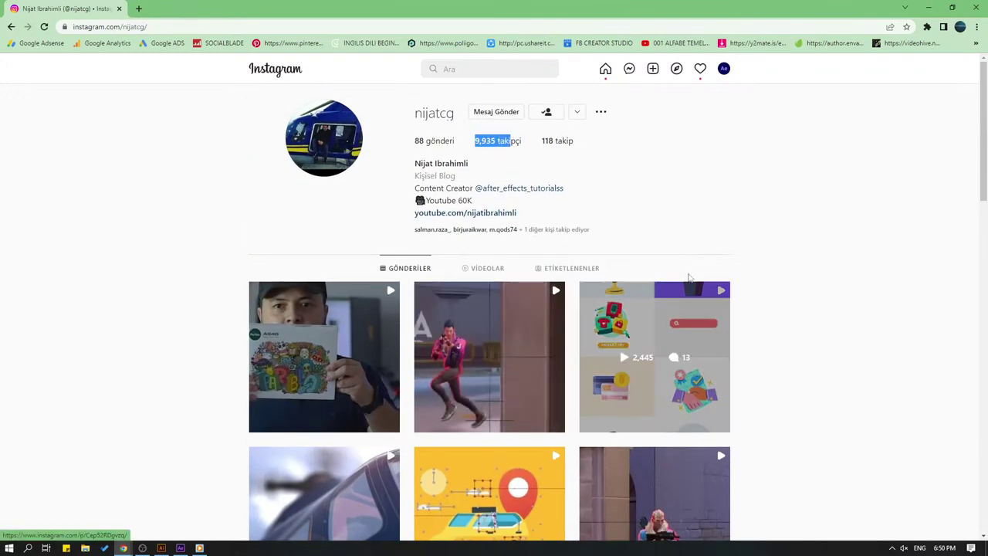
{"action": "left_click", "coordinate": [792, 189]}
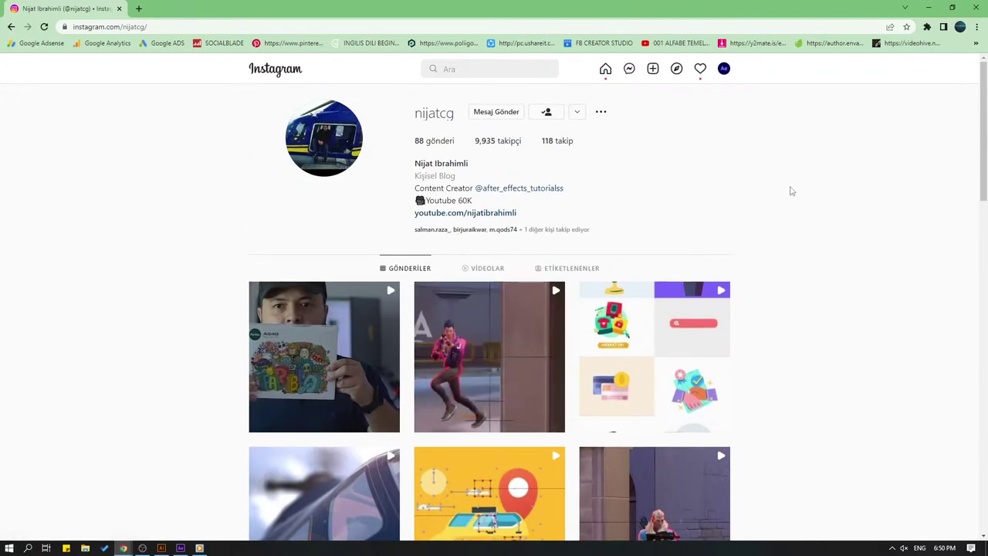
{"action": "left_click", "coordinate": [724, 68]}
Switch to the After Effects Tutorials profile, scroll through its posts, then close the Instagram tab
{"action": "left_click", "coordinate": [682, 98]}
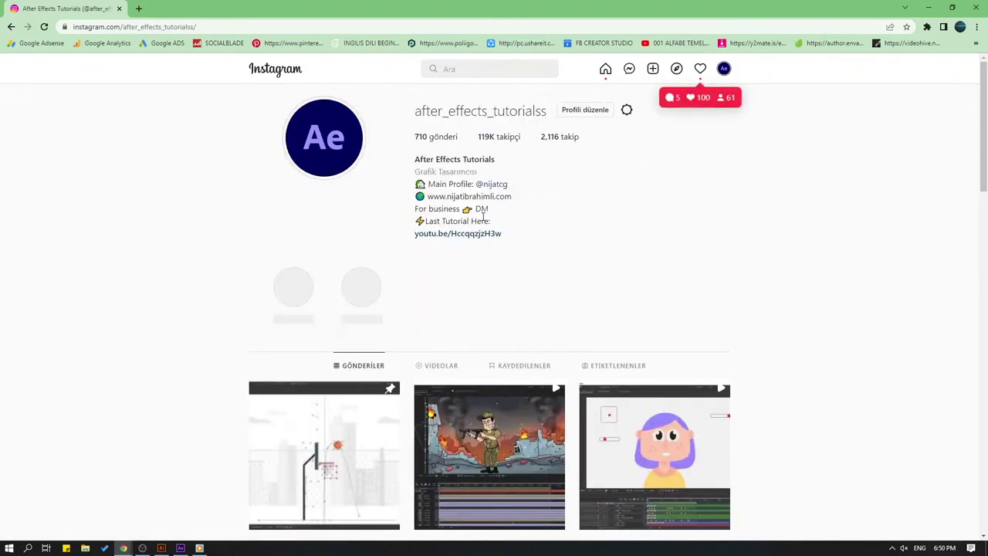
{"action": "scroll", "coordinate": [397, 361], "scroll_direction": "down", "scroll_amount": 2}
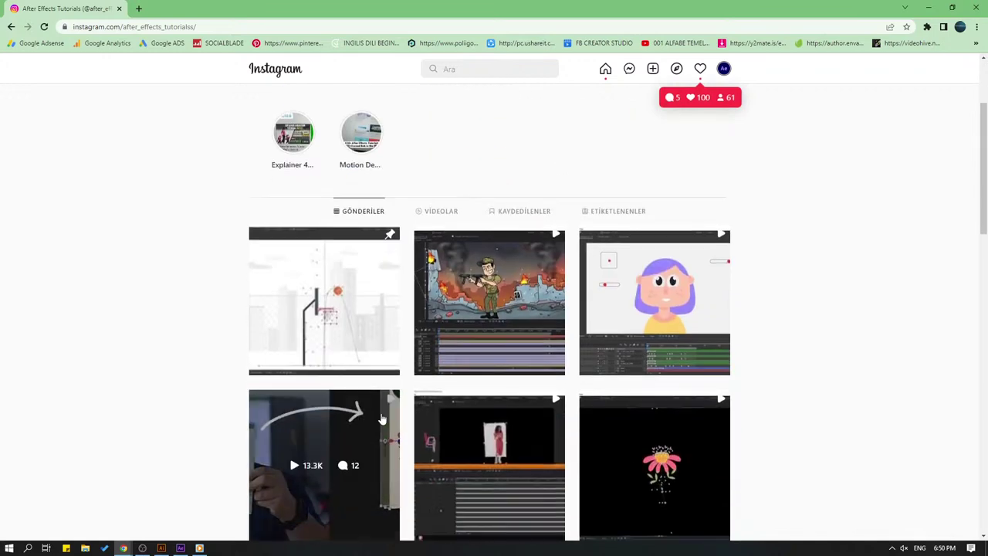
{"action": "scroll", "coordinate": [695, 309], "scroll_direction": "up", "scroll_amount": 1}
{"action": "scroll", "coordinate": [755, 299], "scroll_direction": "up", "scroll_amount": 1}
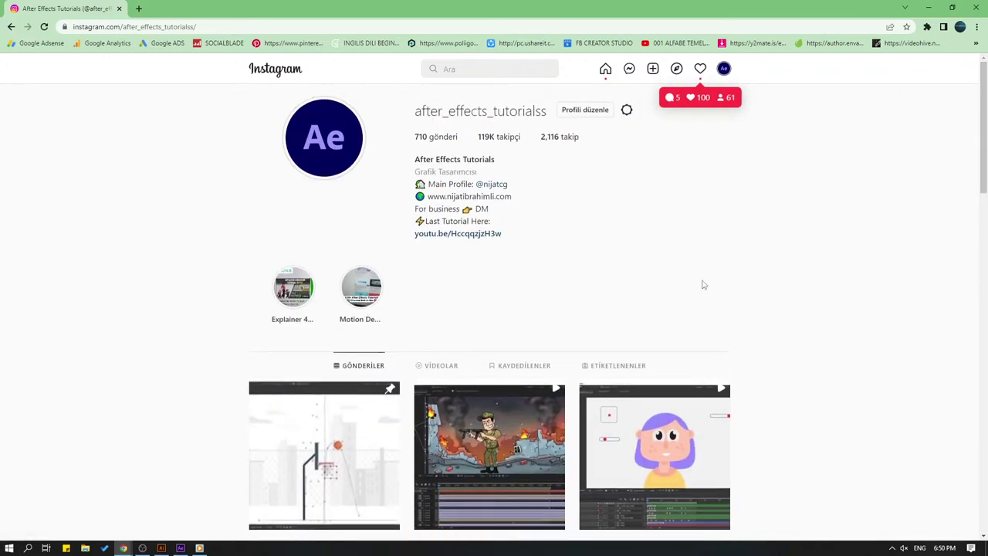
{"action": "scroll", "coordinate": [212, 363], "scroll_direction": "down", "scroll_amount": 2}
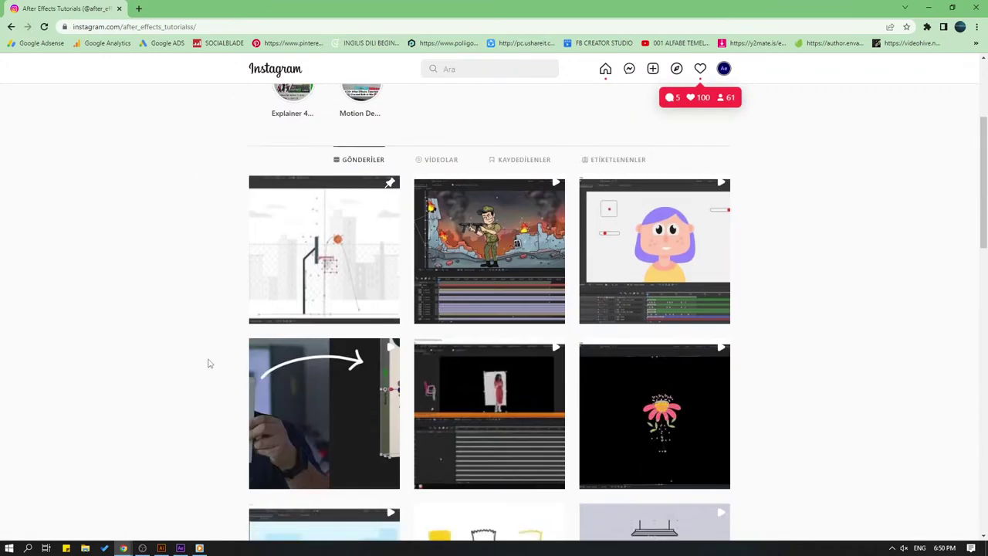
{"action": "scroll", "coordinate": [178, 333], "scroll_direction": "down", "scroll_amount": 2}
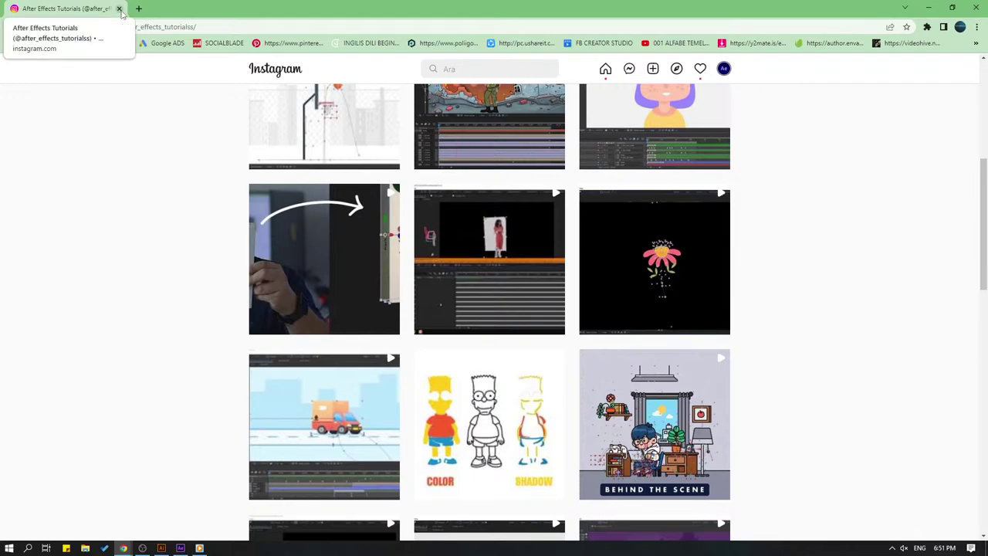
{"action": "left_click", "coordinate": [120, 9]}
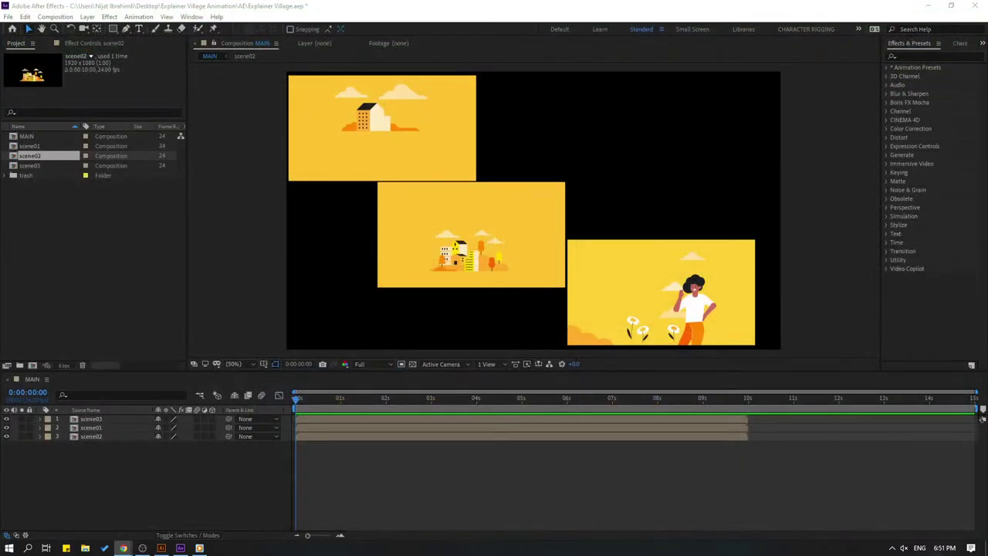